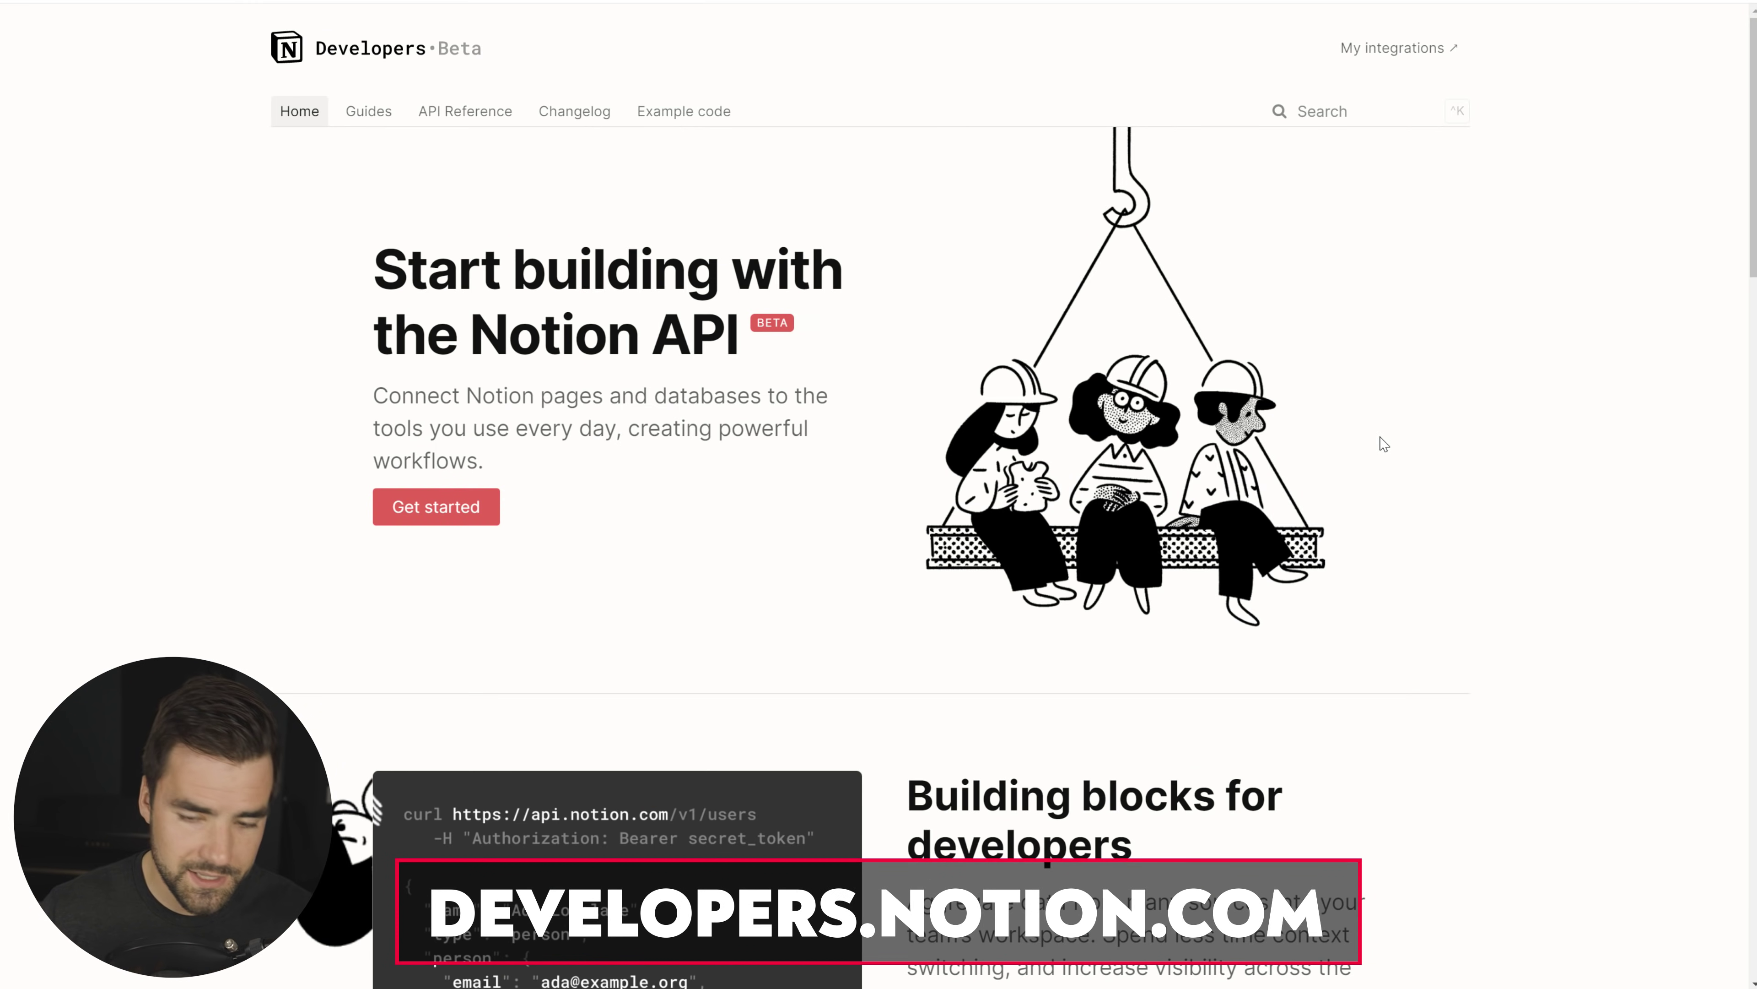
Step: Scroll the Notion Developers home page down to the What's new entries and back up
{"action": "scroll", "coordinate": [1474, 429], "scroll_direction": "down", "scroll_amount": 5}
{"action": "scroll", "coordinate": [1754, 263], "scroll_direction": "down", "scroll_amount": 2}
{"action": "scroll", "coordinate": [1712, 309], "scroll_direction": "down", "scroll_amount": 1}
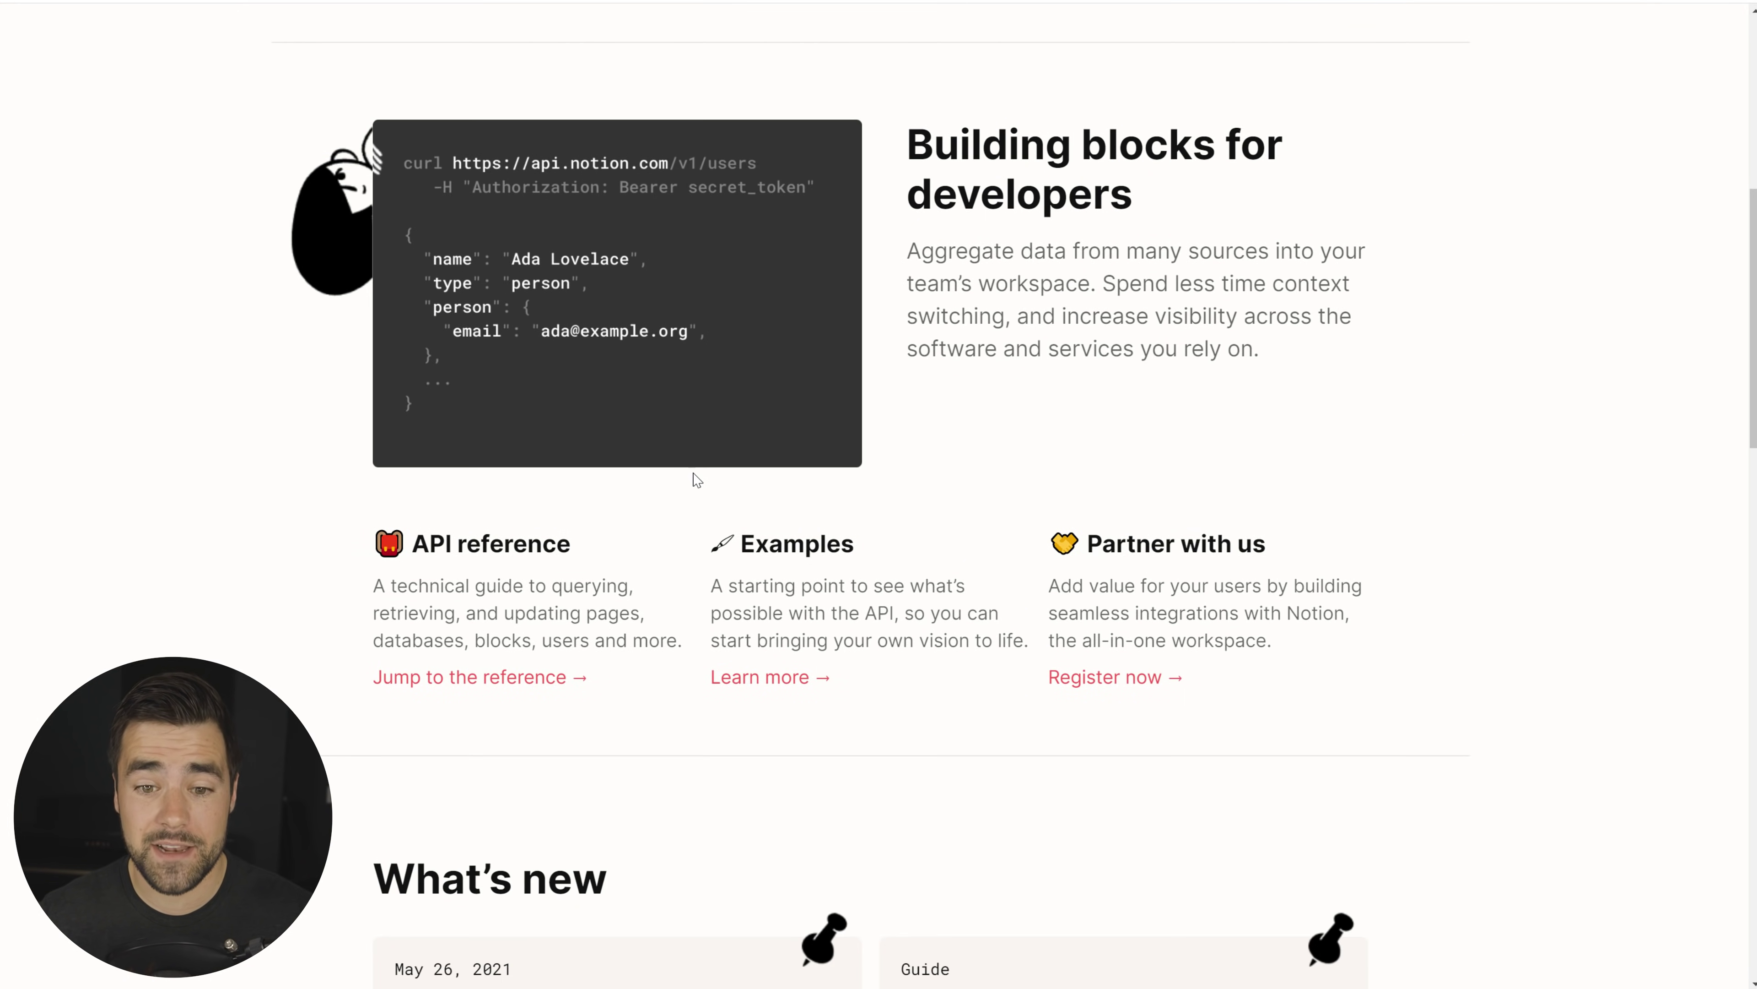
{"action": "scroll", "coordinate": [734, 482], "scroll_direction": "down", "scroll_amount": 4}
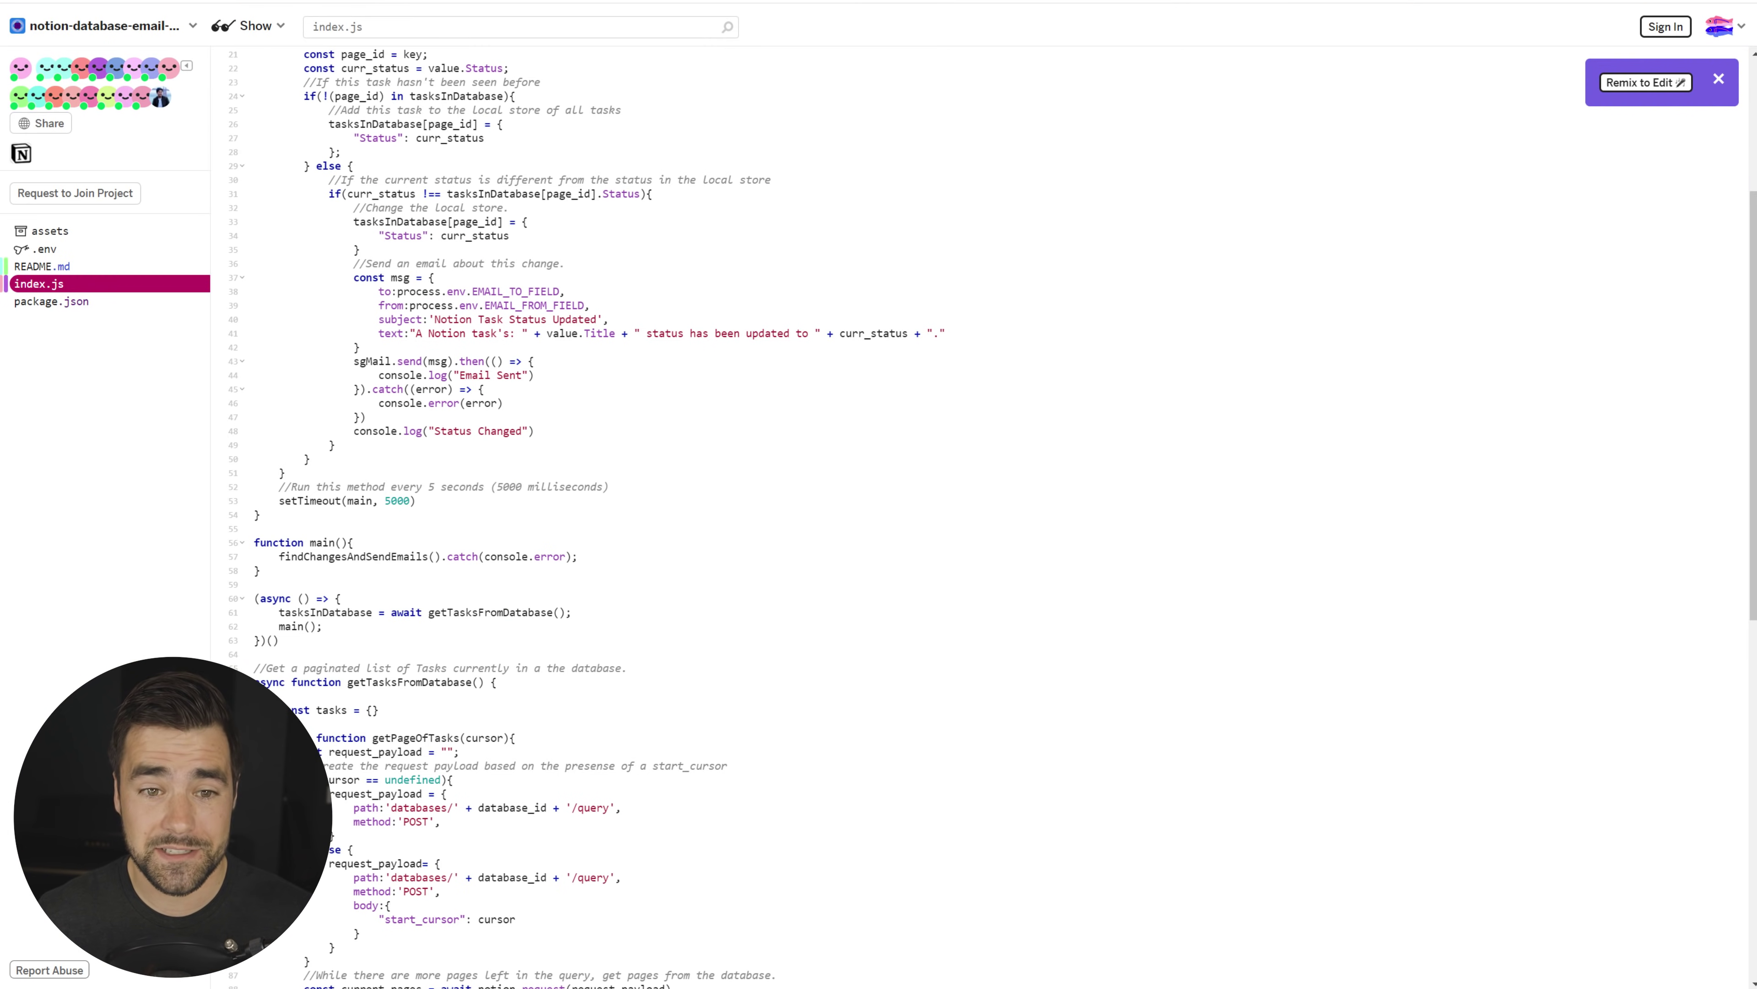
{"action": "scroll", "coordinate": [969, 485], "scroll_direction": "up", "scroll_amount": 4}
{"action": "left_click", "coordinate": [460, 203]}
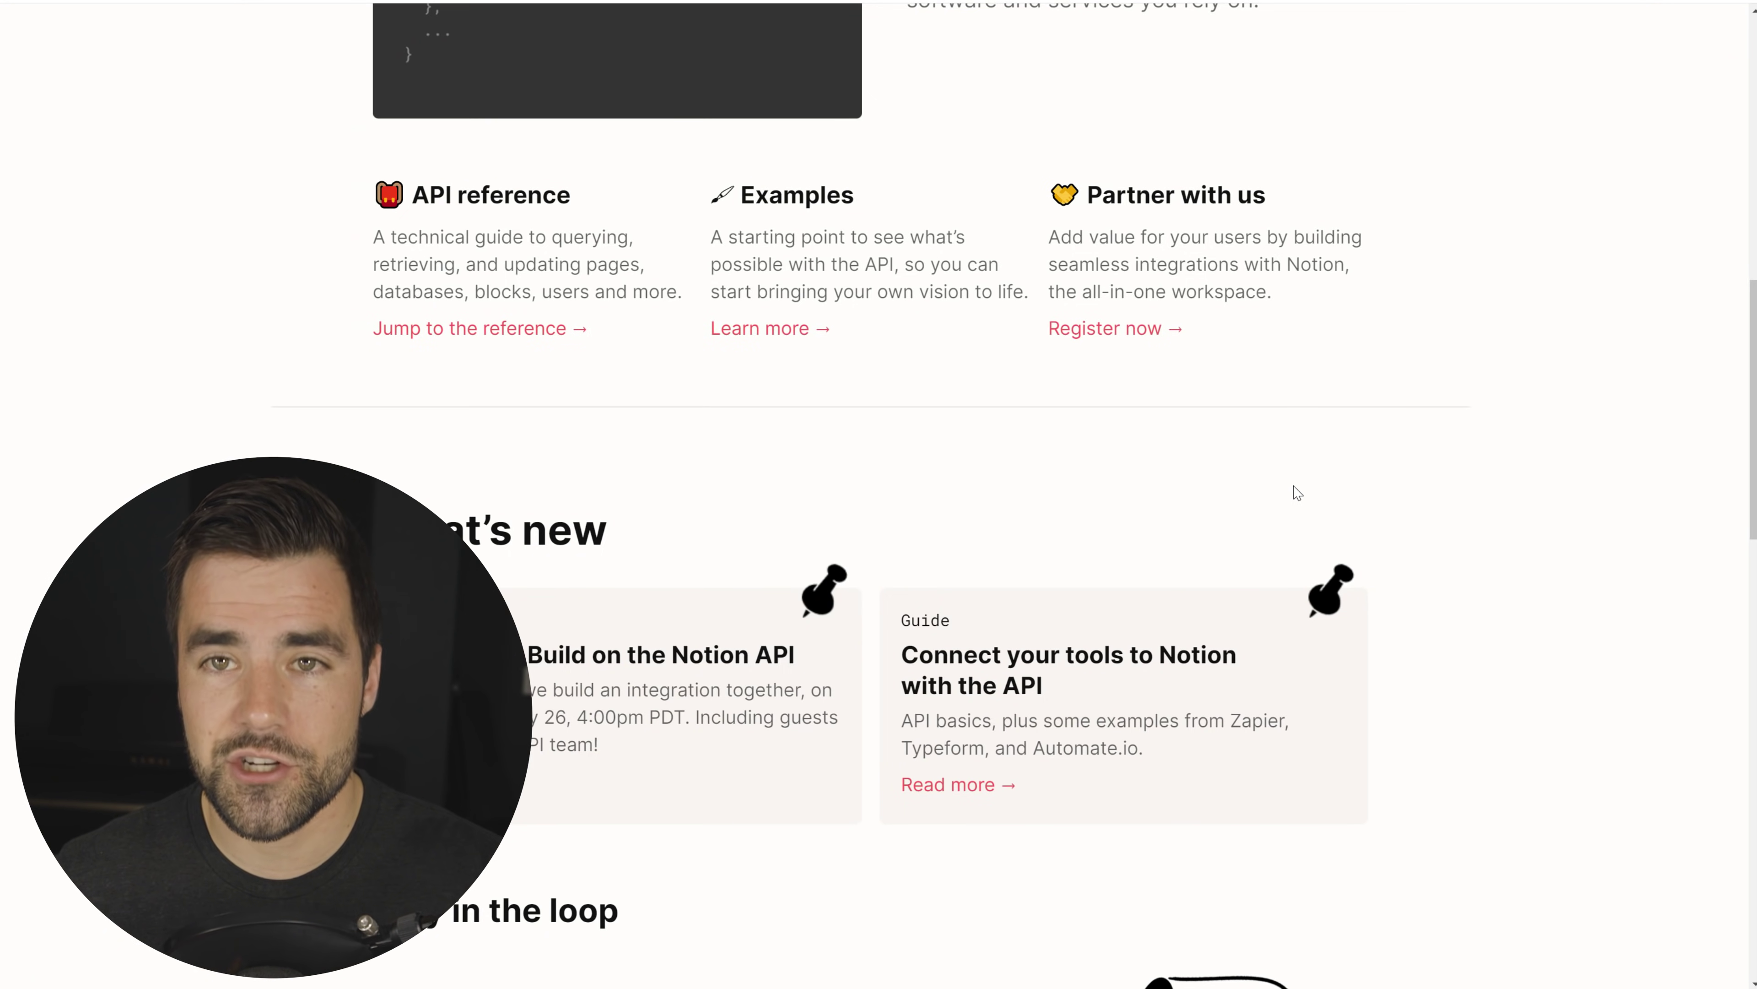
{"action": "scroll", "coordinate": [1294, 492], "scroll_direction": "up", "scroll_amount": 1}
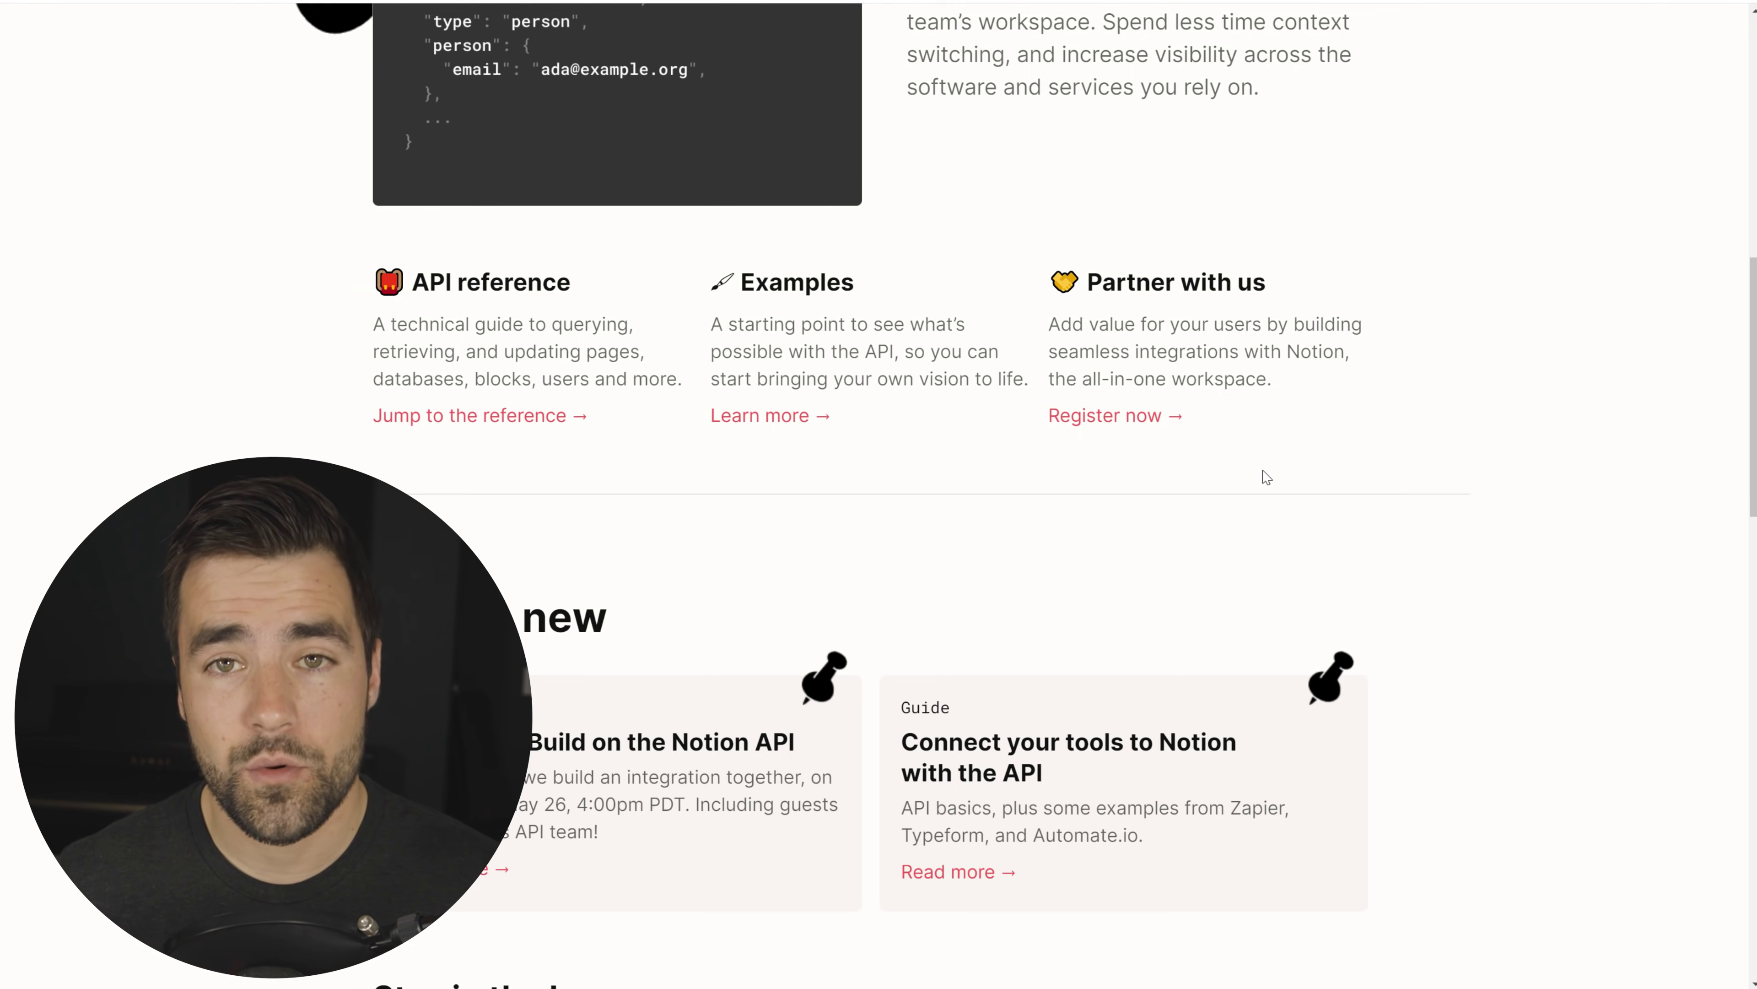
{"action": "scroll", "coordinate": [1264, 479], "scroll_direction": "up", "scroll_amount": 6}
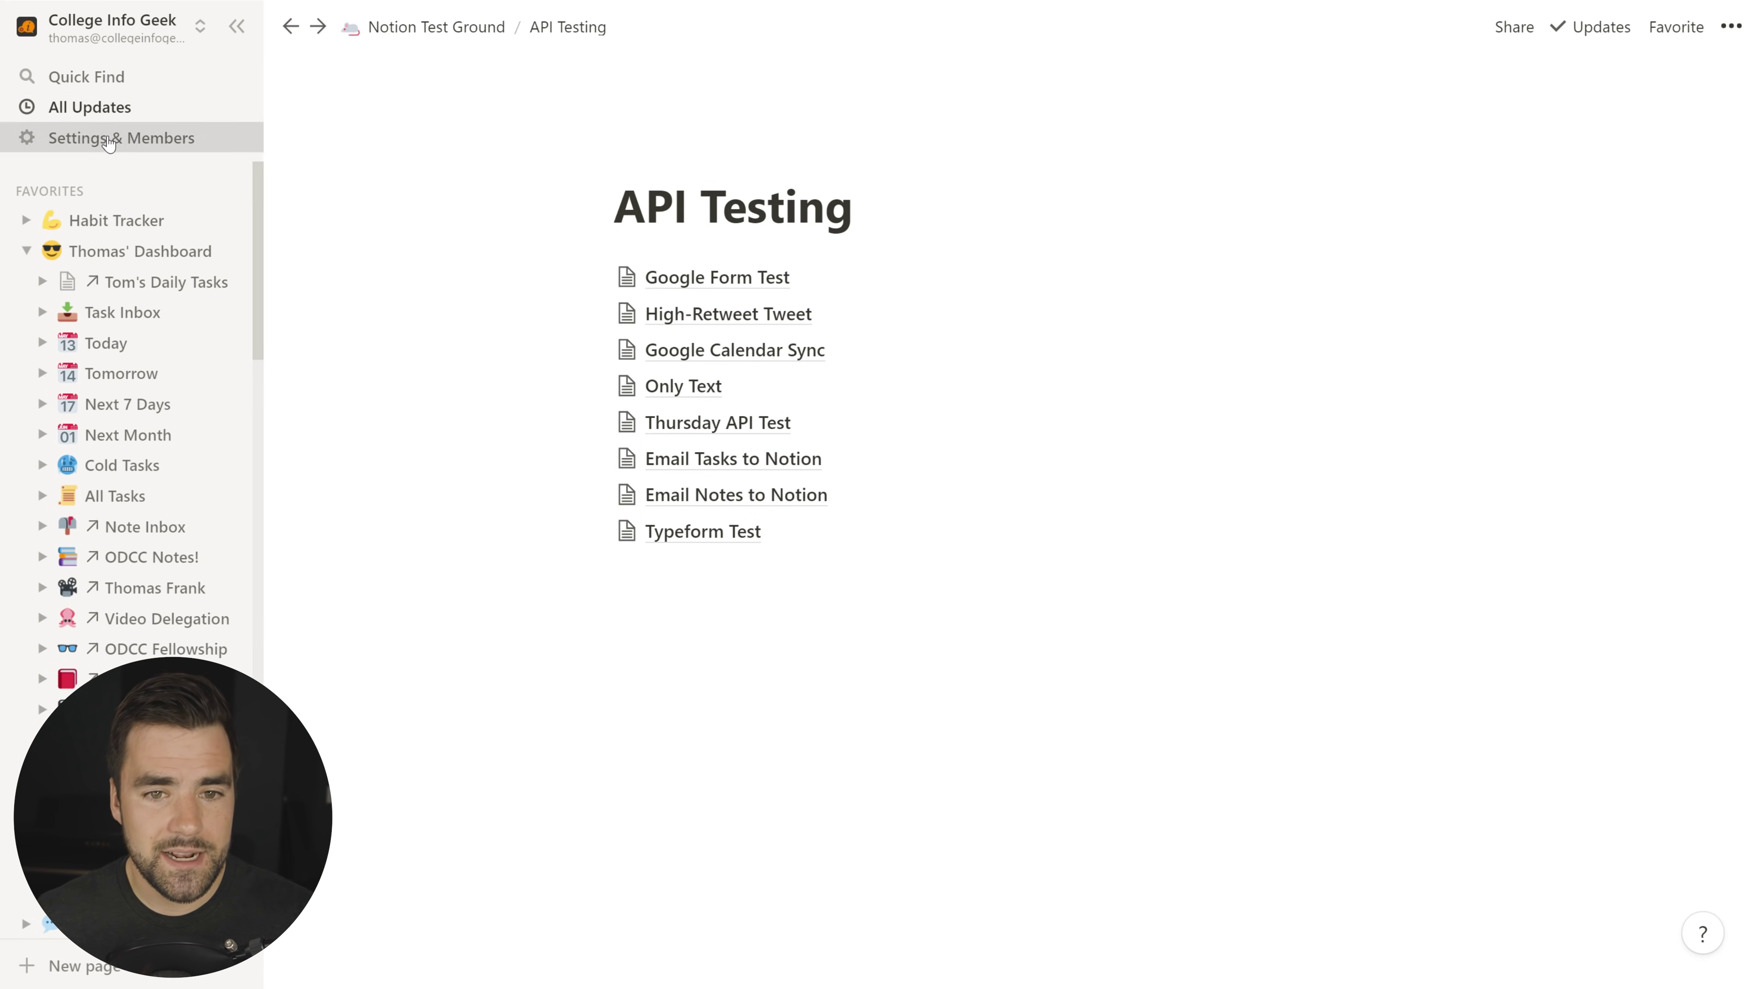
{"action": "left_click", "coordinate": [108, 142]}
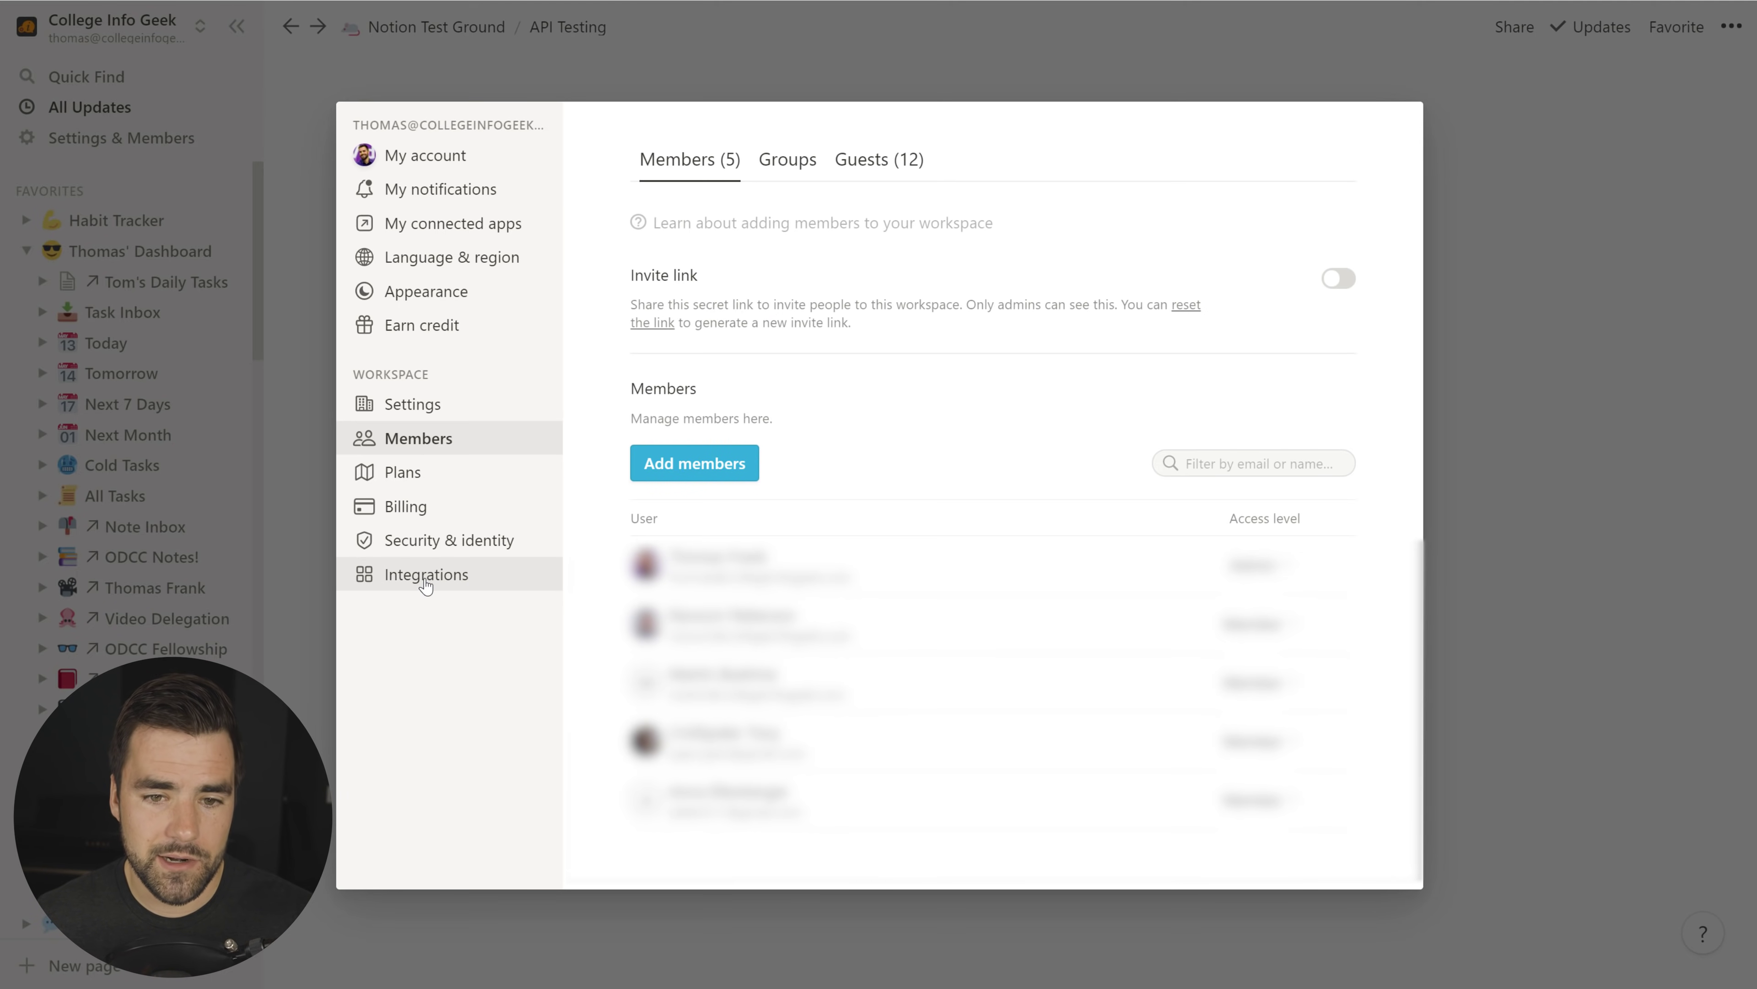
{"action": "left_click", "coordinate": [425, 582]}
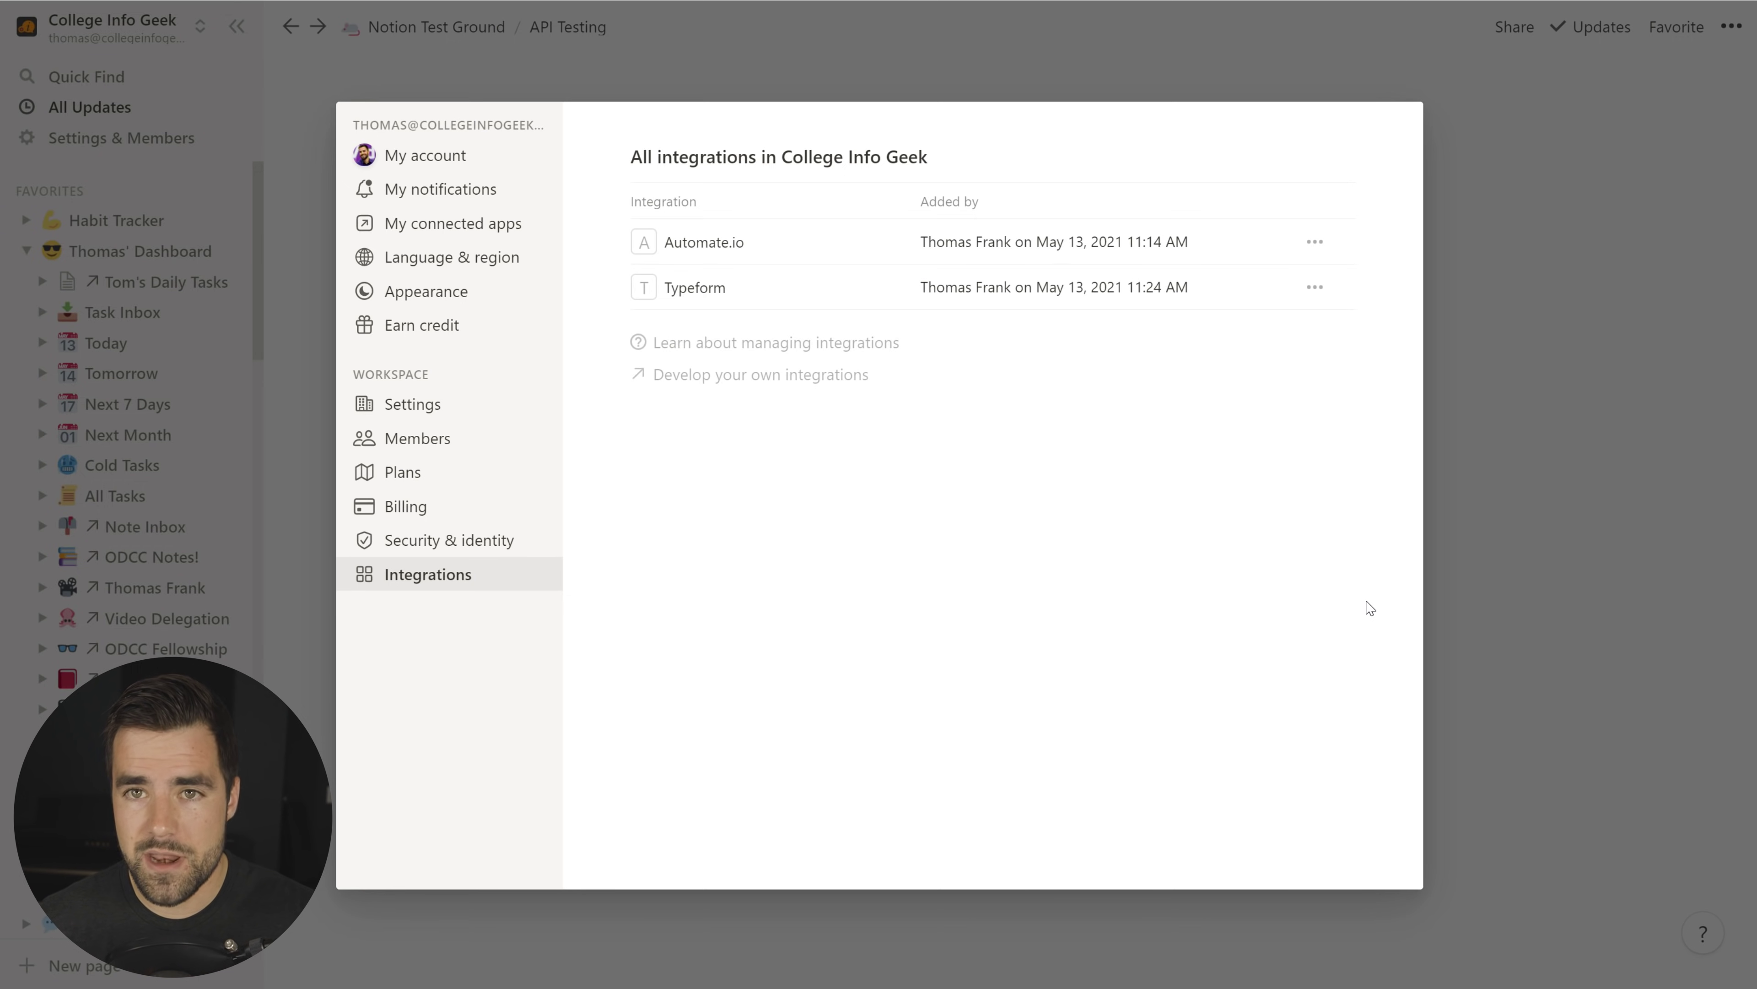
{"action": "left_click", "coordinate": [1532, 584]}
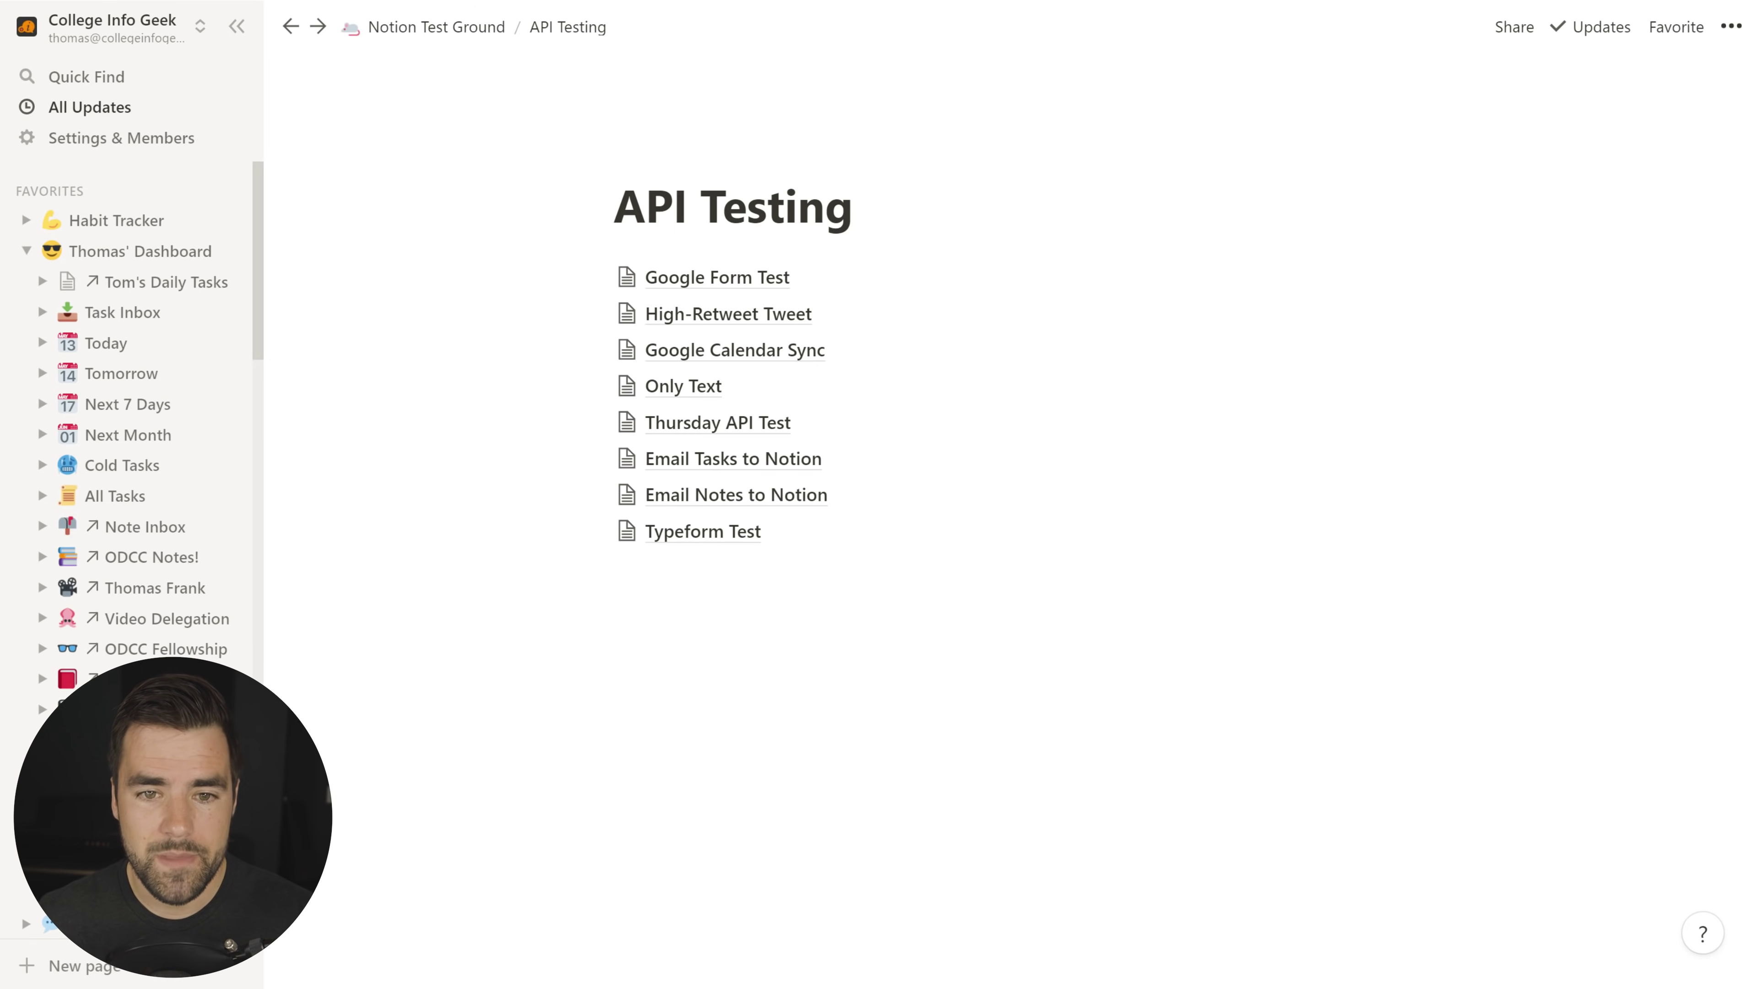
{"action": "left_click", "coordinate": [699, 534]}
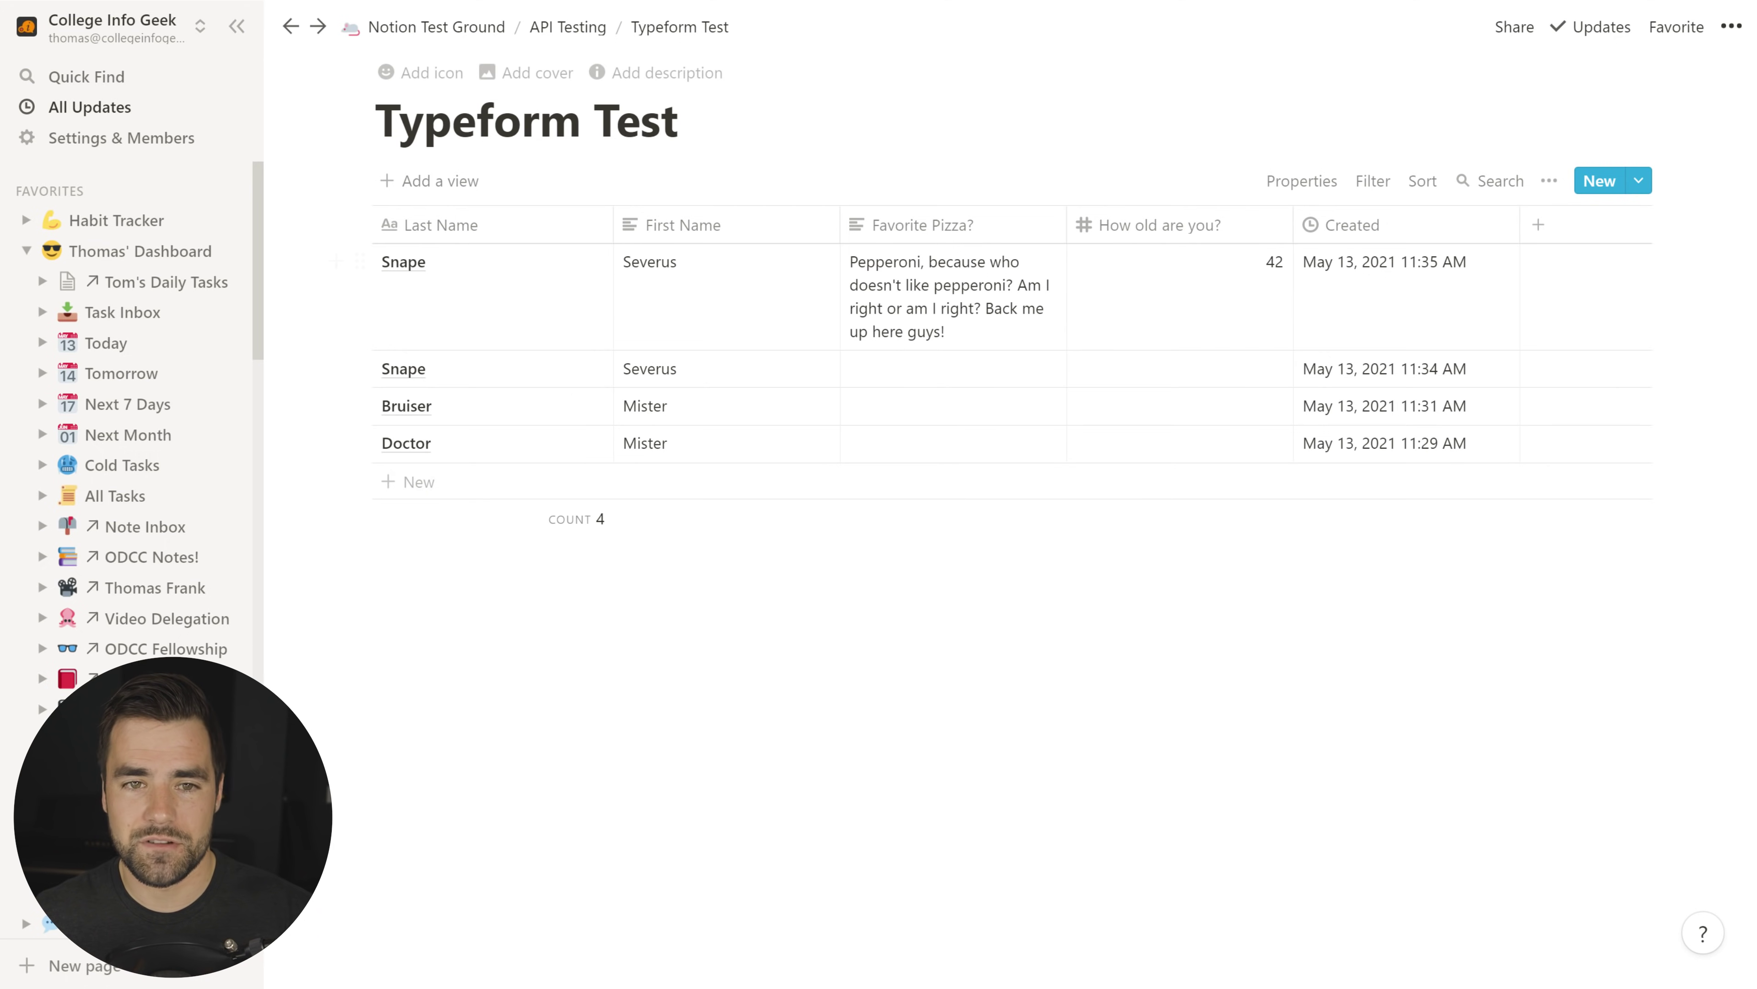
{"action": "left_click", "coordinate": [569, 29]}
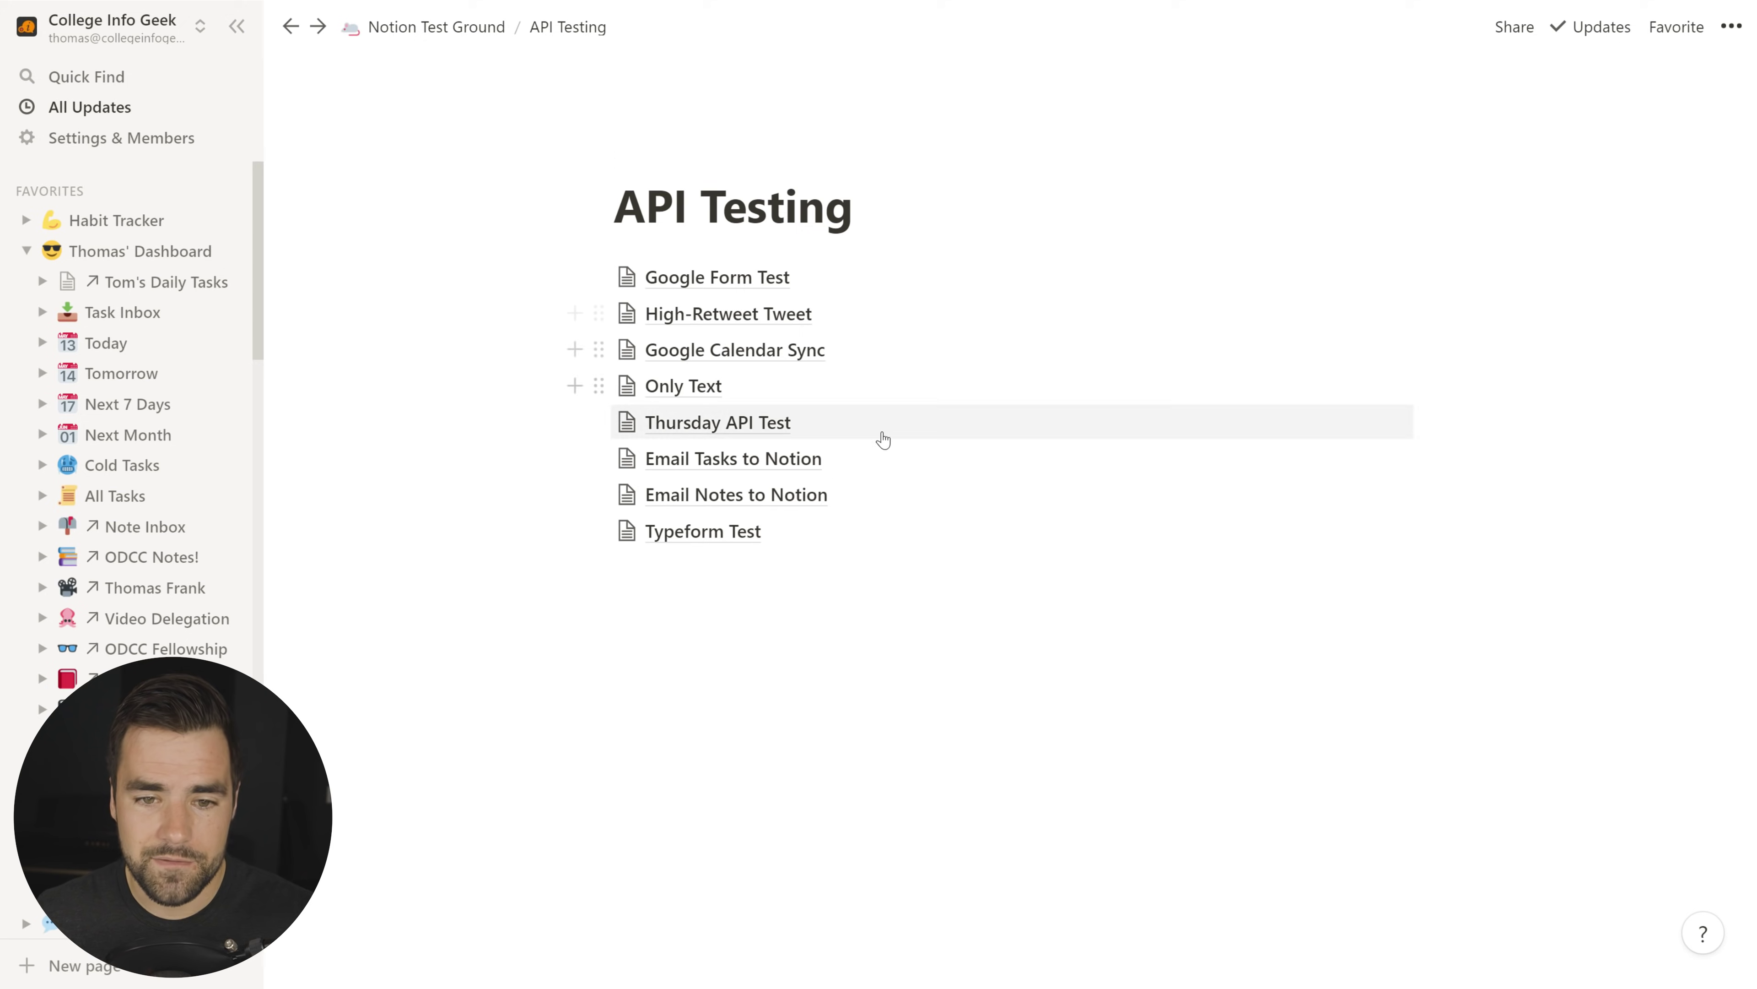
{"action": "left_click", "coordinate": [745, 499]}
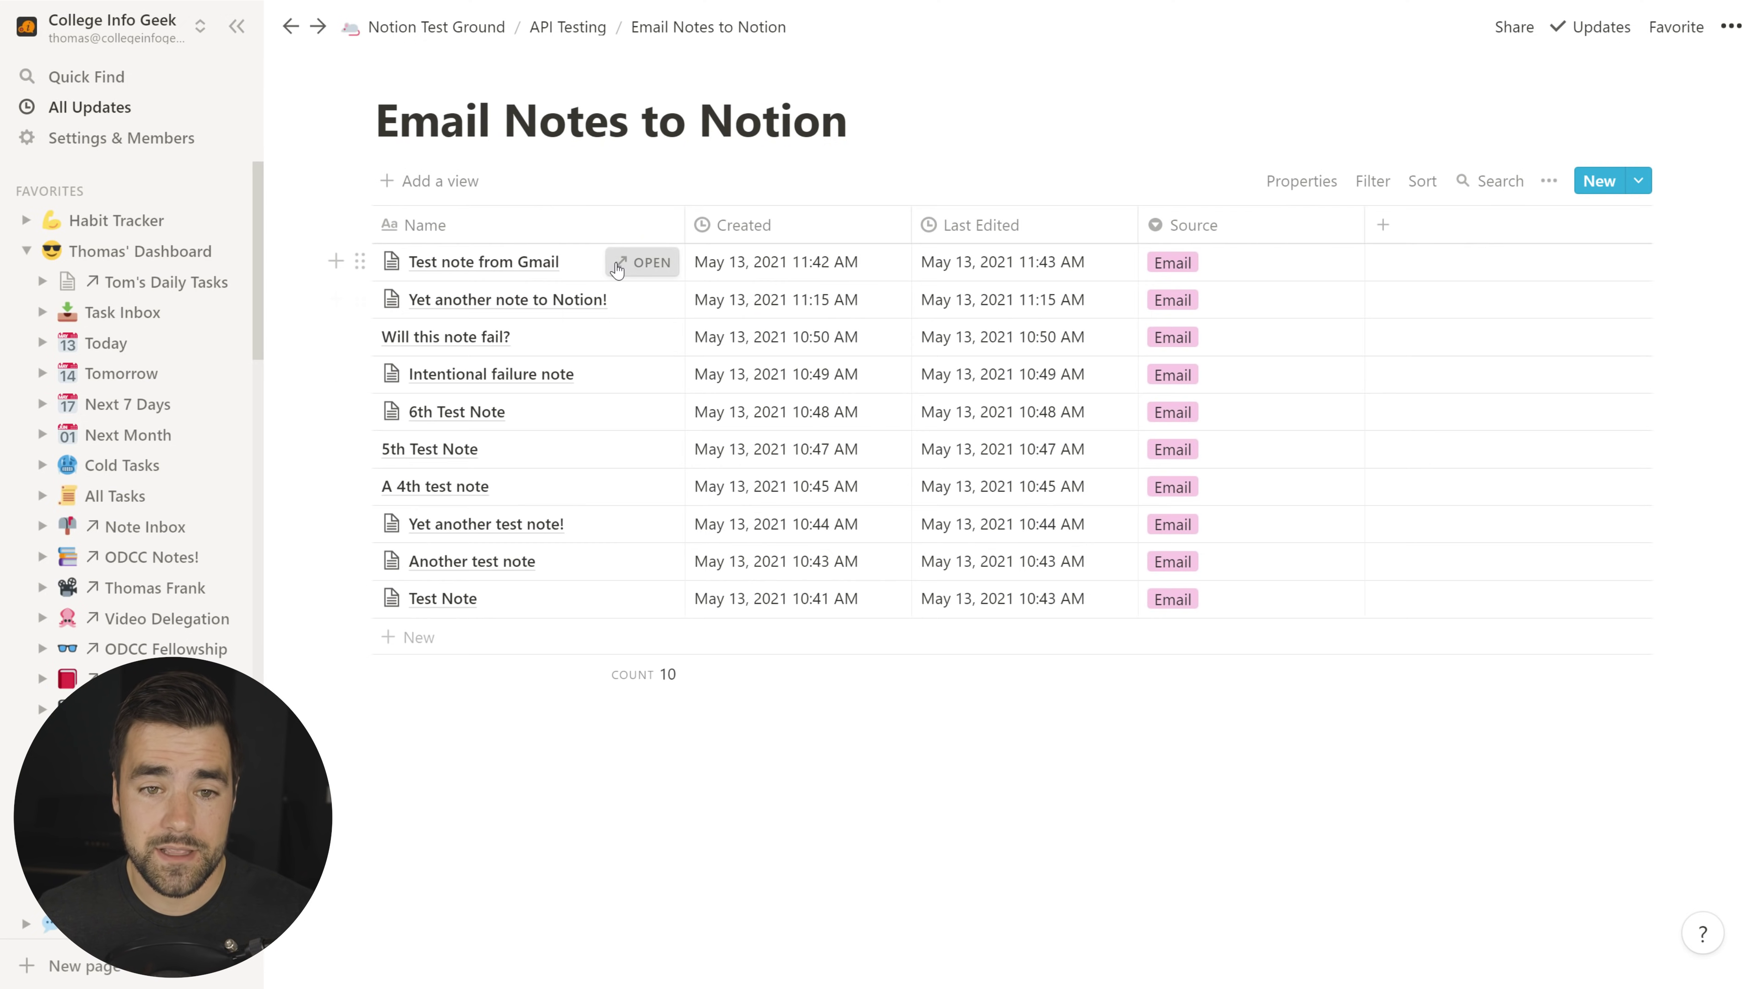
{"action": "left_click", "coordinate": [641, 264]}
{"action": "left_click", "coordinate": [1637, 831]}
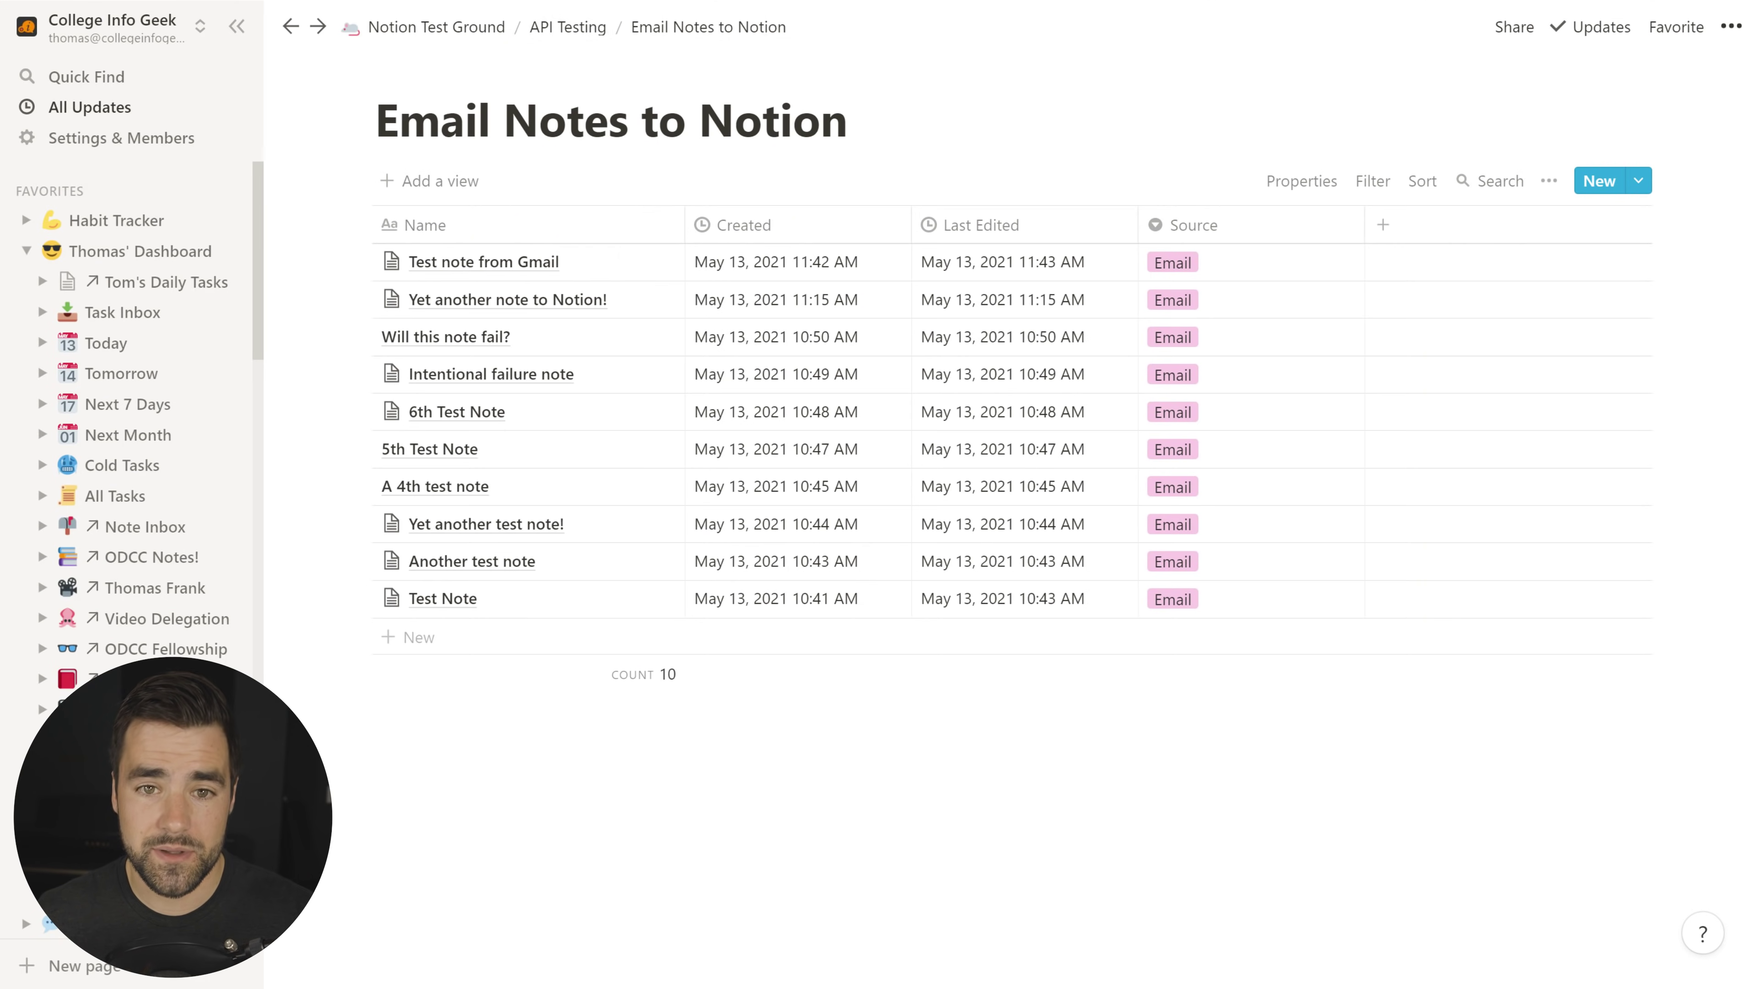
{"action": "left_click", "coordinate": [568, 27]}
{"action": "left_click", "coordinate": [805, 349]}
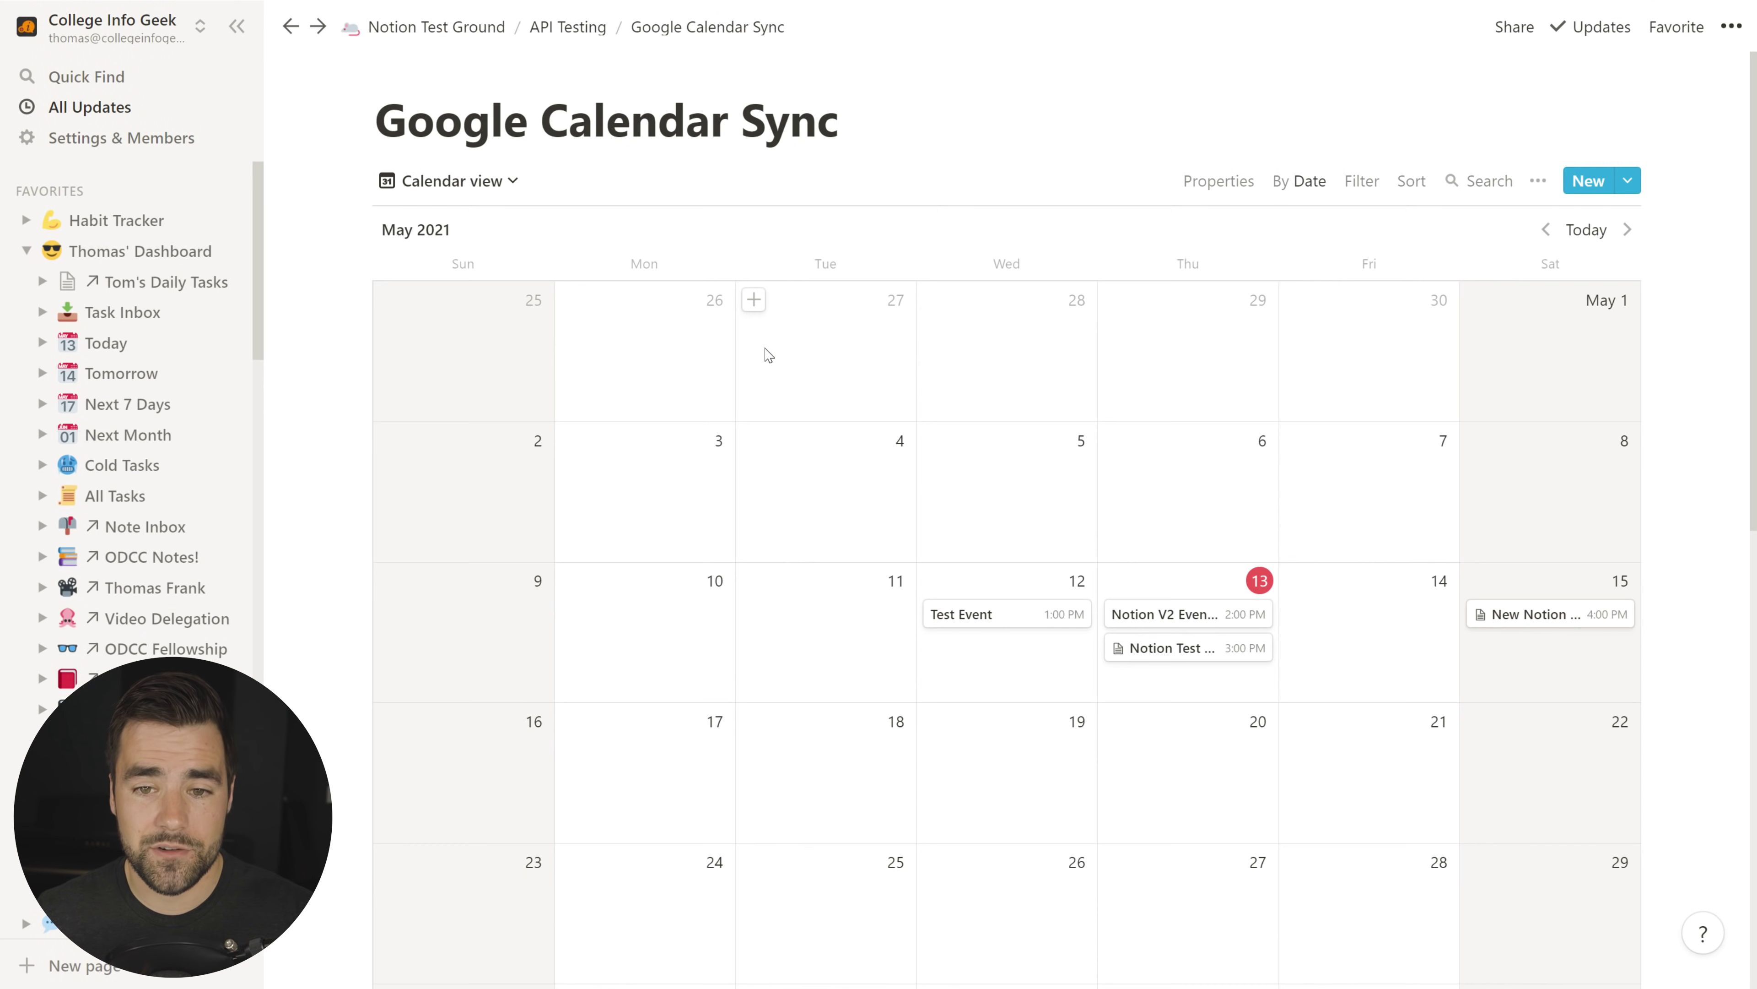
{"action": "left_click", "coordinate": [1536, 614]}
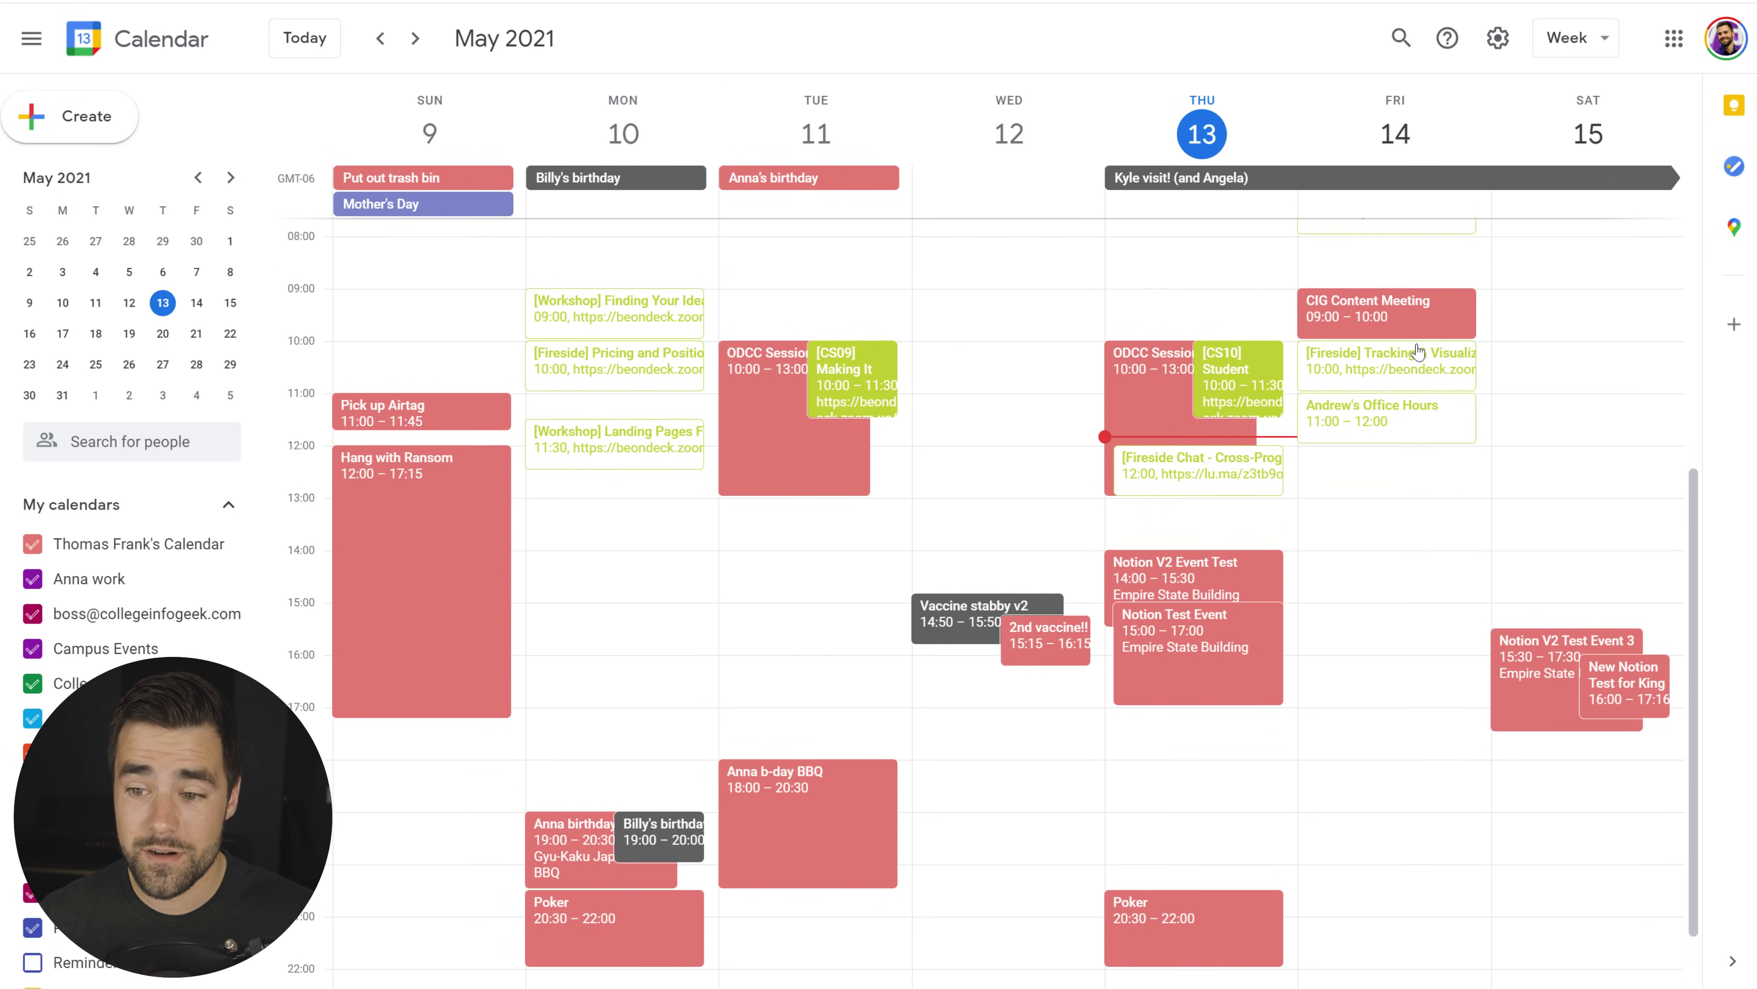
{"action": "scroll", "coordinate": [1418, 352], "scroll_direction": "down", "scroll_amount": 2}
{"action": "left_click", "coordinate": [1616, 600]}
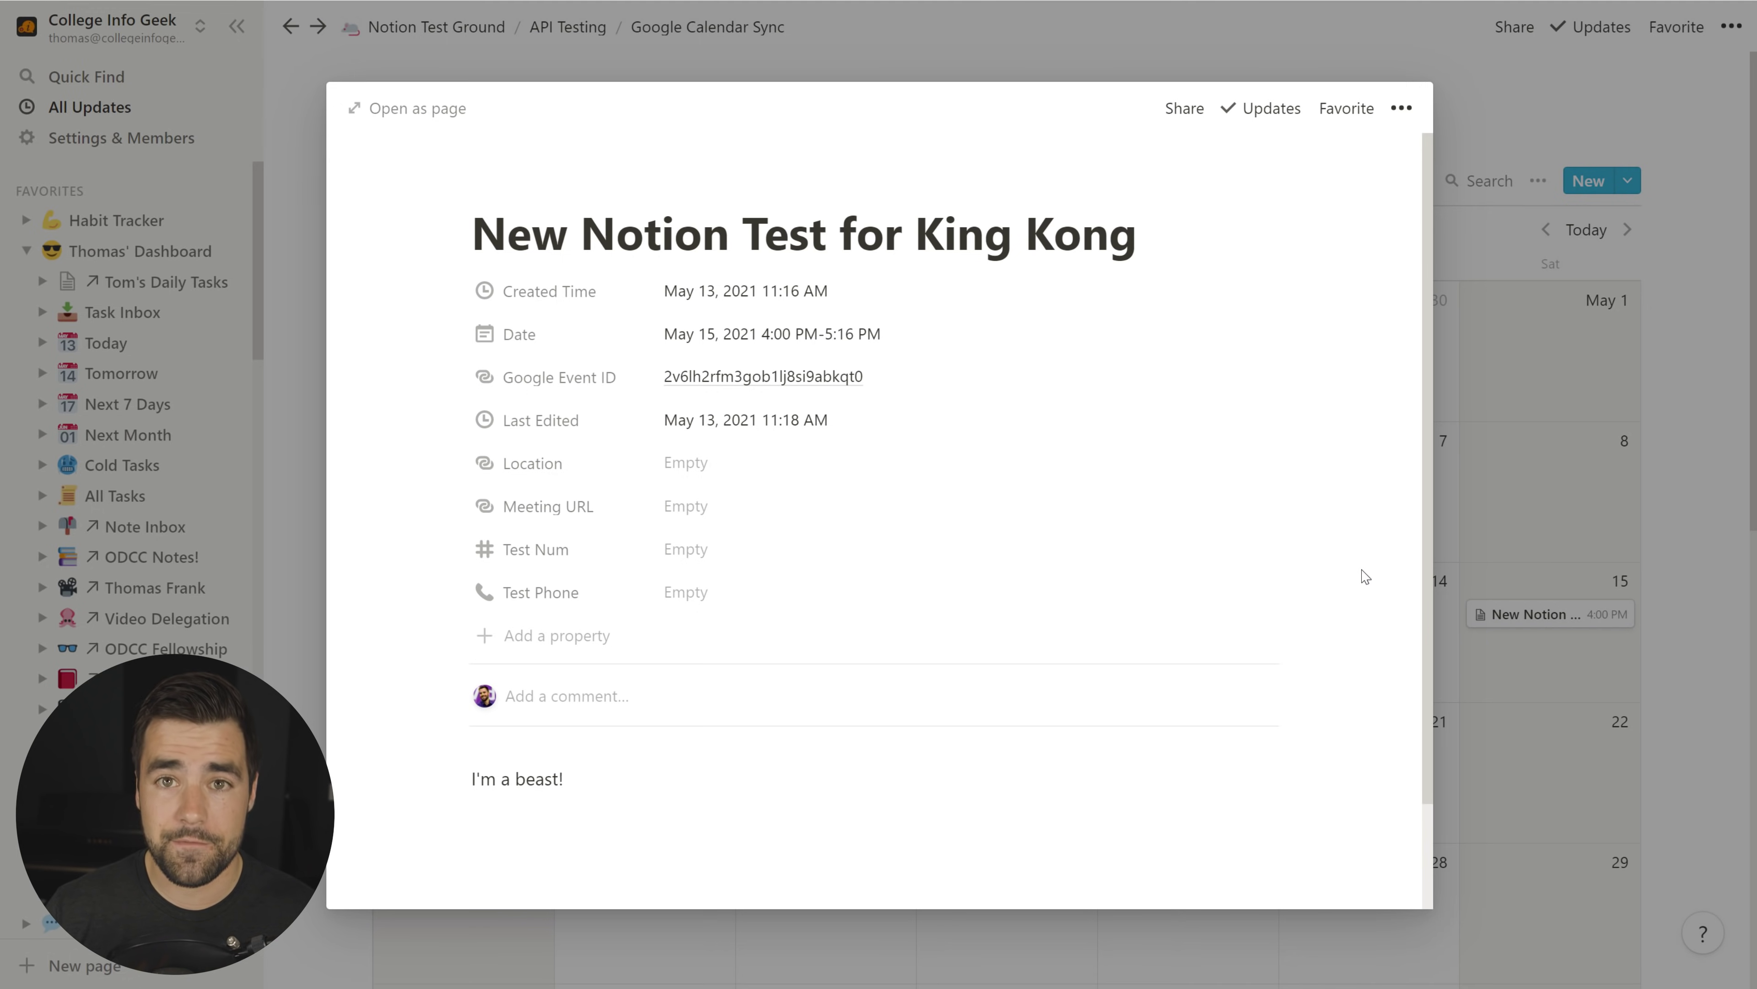
{"action": "left_click", "coordinate": [1492, 74]}
Step: Go back to the API Testing page and open the Typeform Test database
{"action": "left_click", "coordinate": [567, 26]}
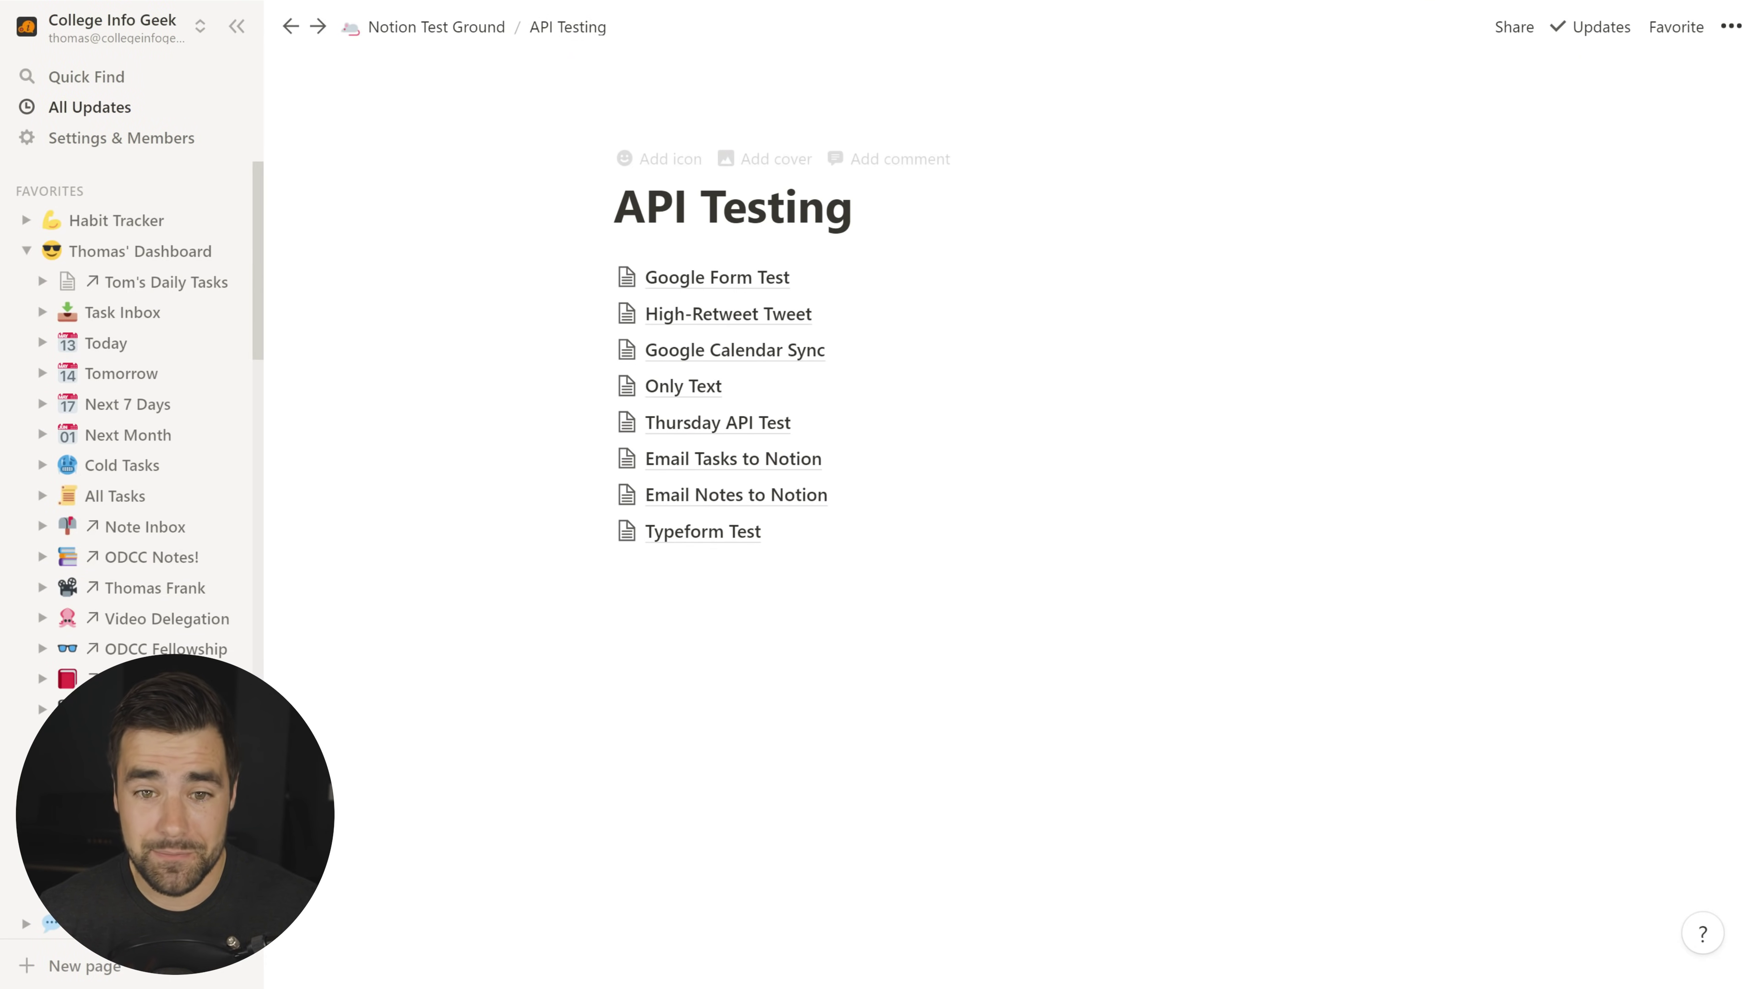
{"action": "left_click", "coordinate": [703, 531]}
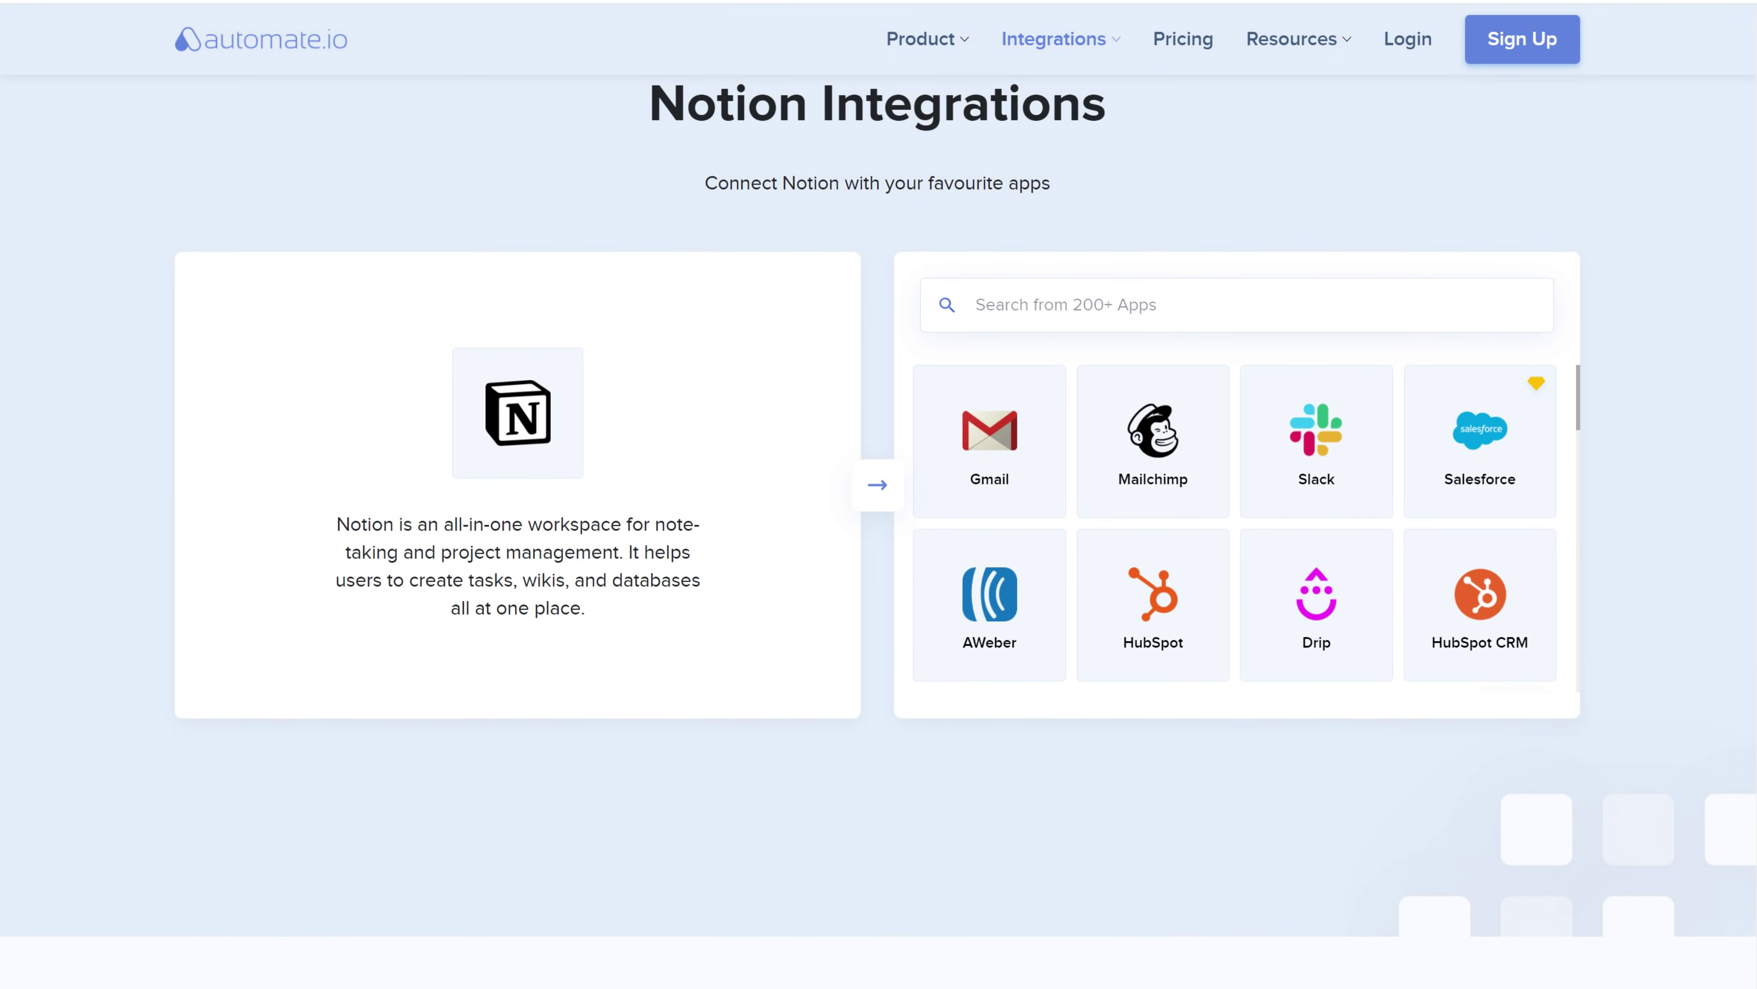
{"action": "scroll", "coordinate": [879, 485], "scroll_direction": "down", "scroll_amount": 1}
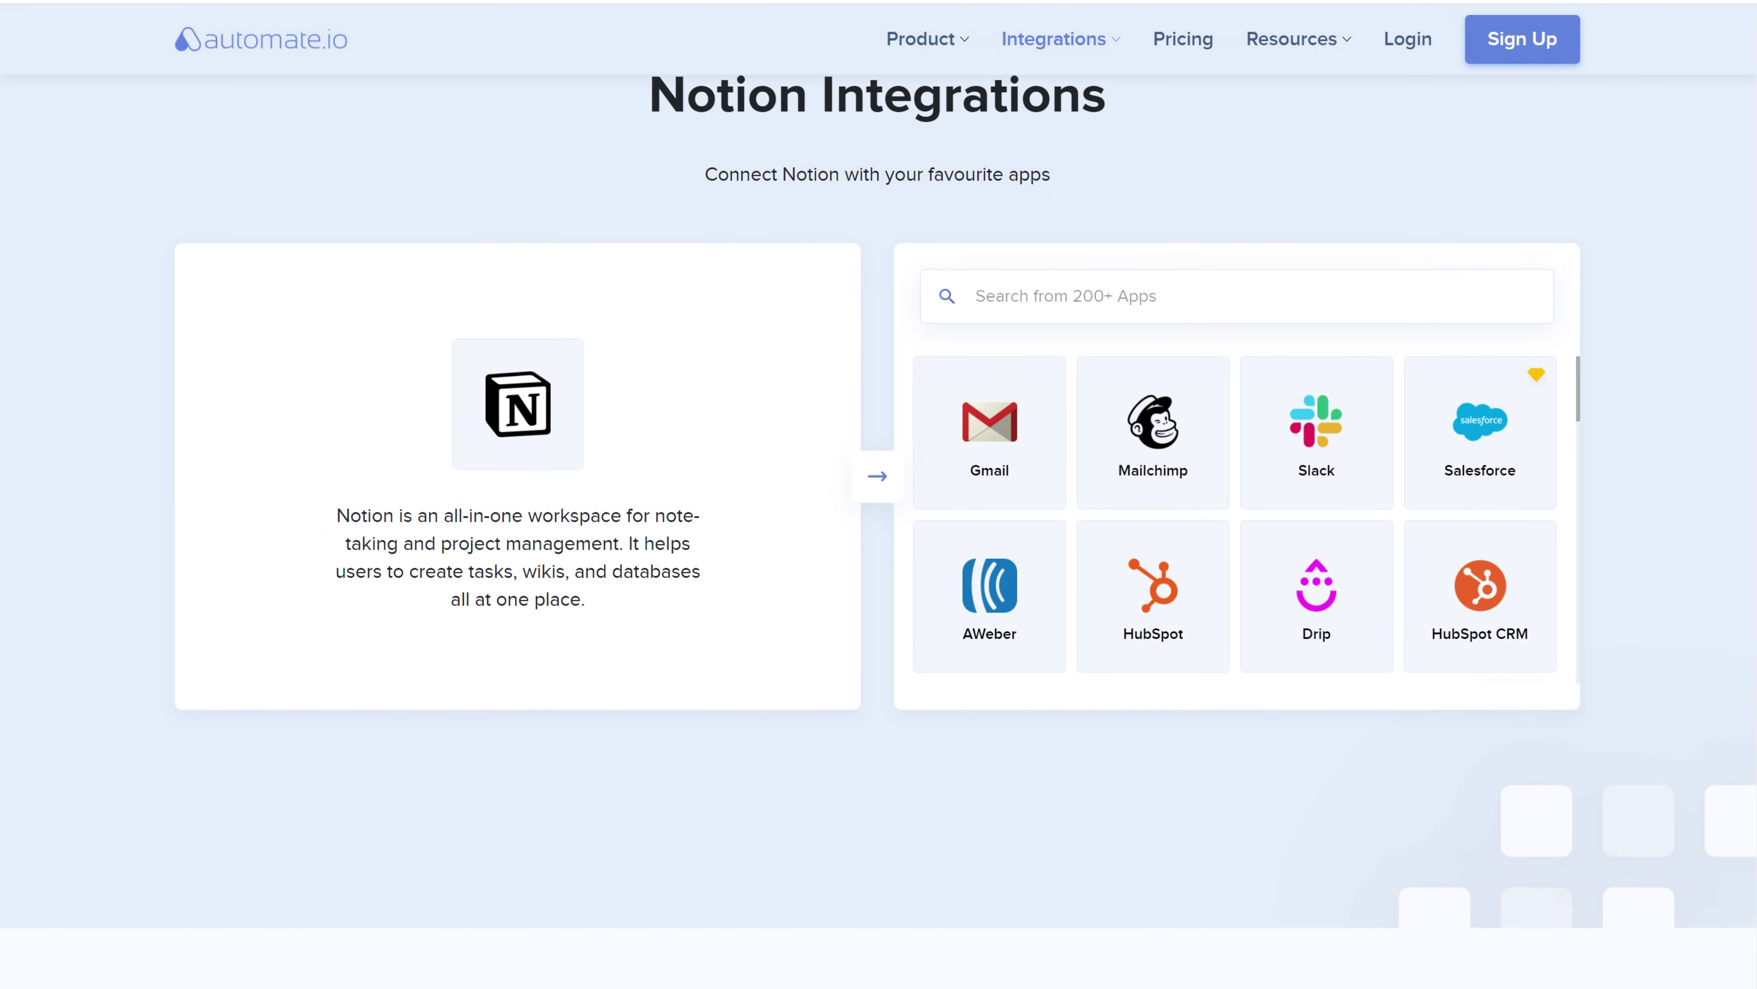
{"action": "scroll", "coordinate": [878, 484], "scroll_direction": "down", "scroll_amount": 1}
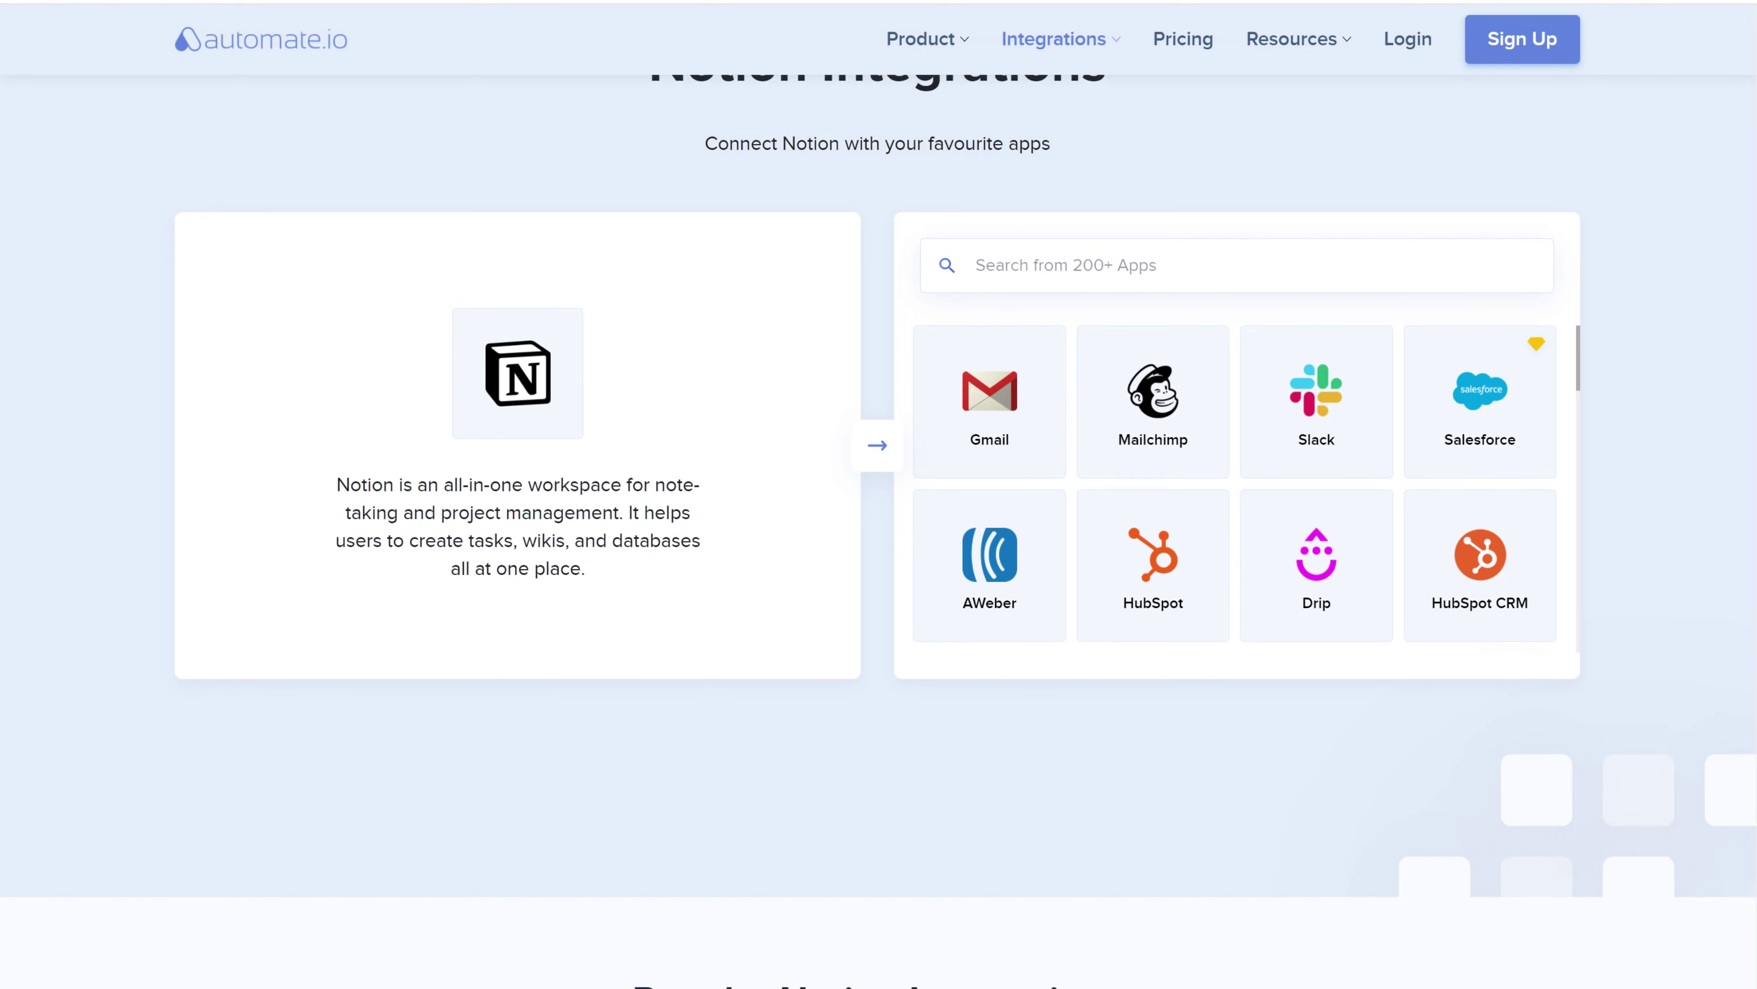
{"action": "scroll", "coordinate": [878, 485], "scroll_direction": "down", "scroll_amount": 1}
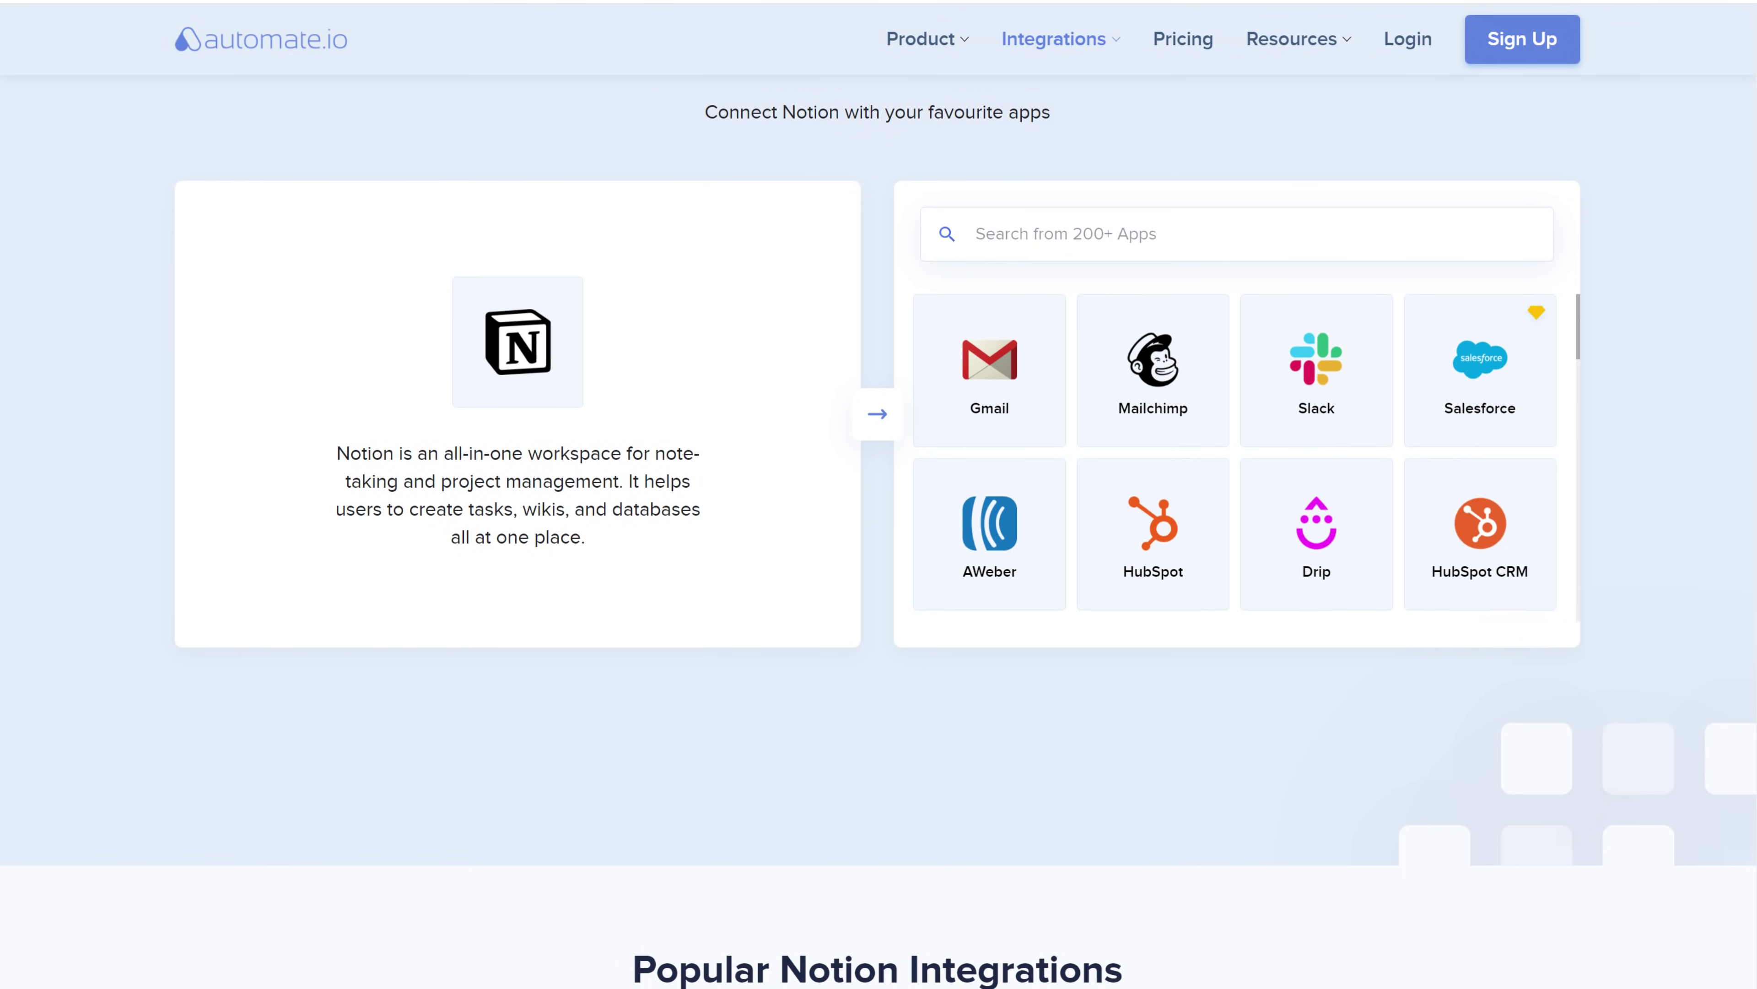
{"action": "scroll", "coordinate": [878, 485], "scroll_direction": "down", "scroll_amount": 1}
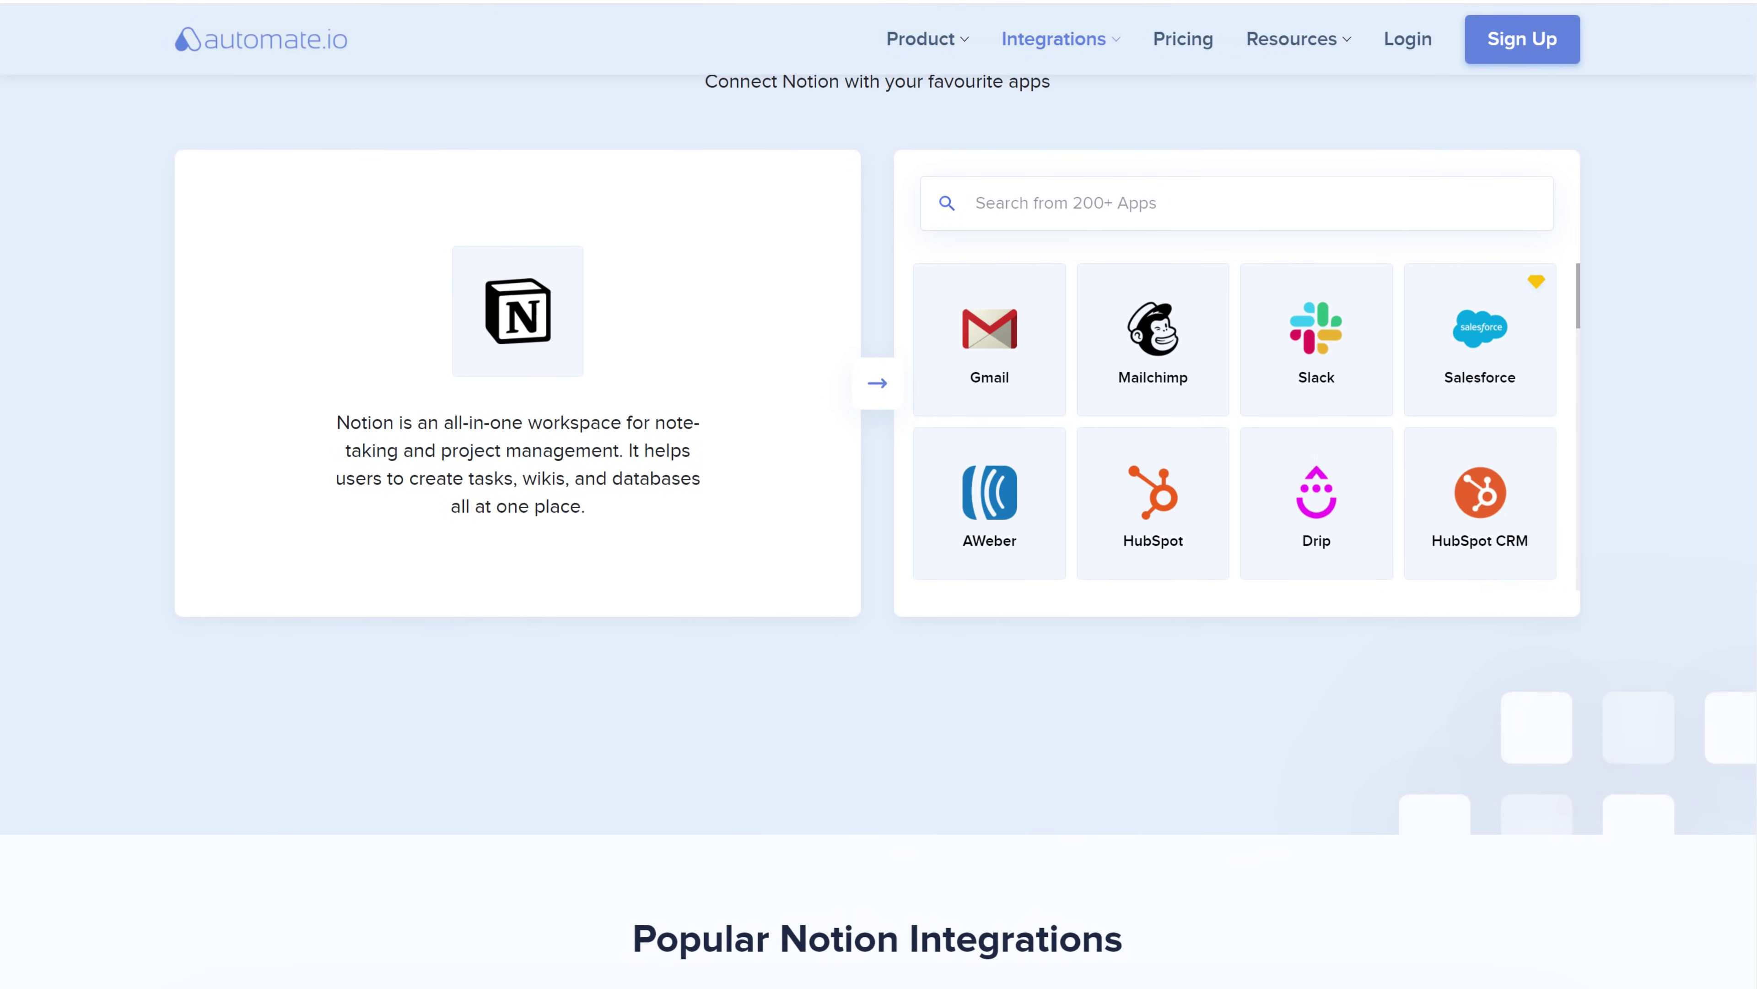
{"action": "scroll", "coordinate": [879, 485], "scroll_direction": "down", "scroll_amount": 1}
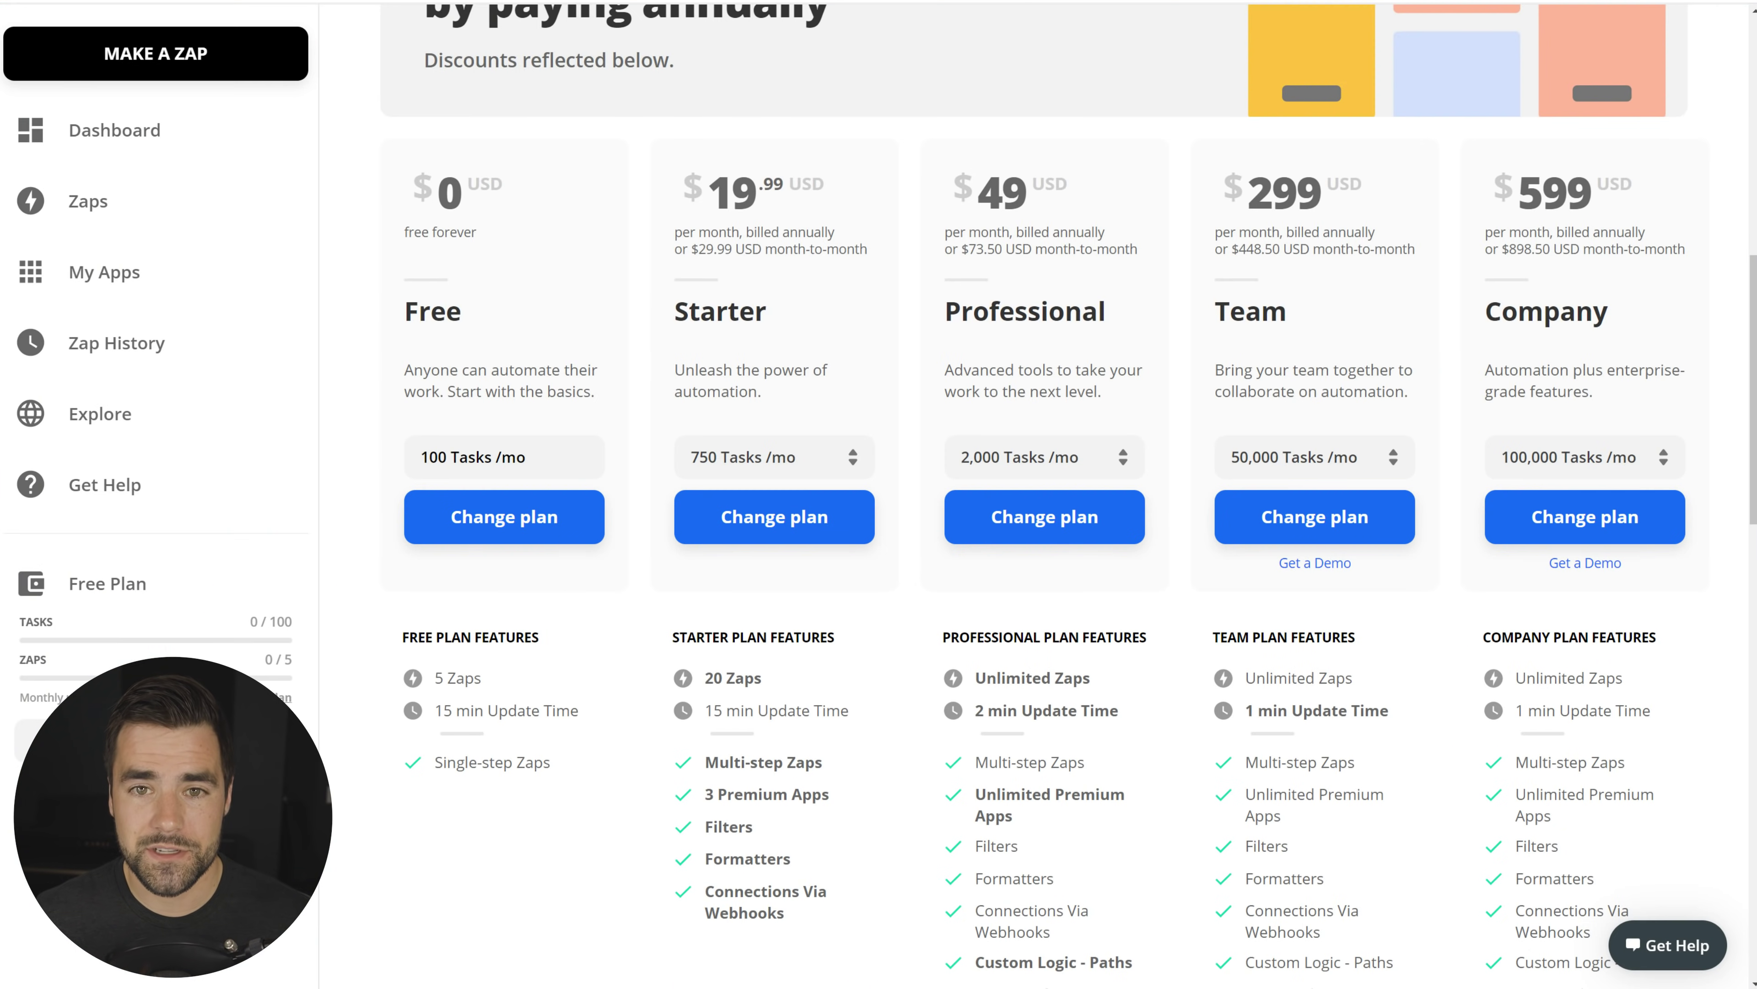
Step: Look over Zapier's pricing page, then check the workflow's trigger options without choosing one
{"action": "scroll", "coordinate": [904, 141], "scroll_direction": "up", "scroll_amount": 5}
{"action": "scroll", "coordinate": [784, 204], "scroll_direction": "down", "scroll_amount": 6}
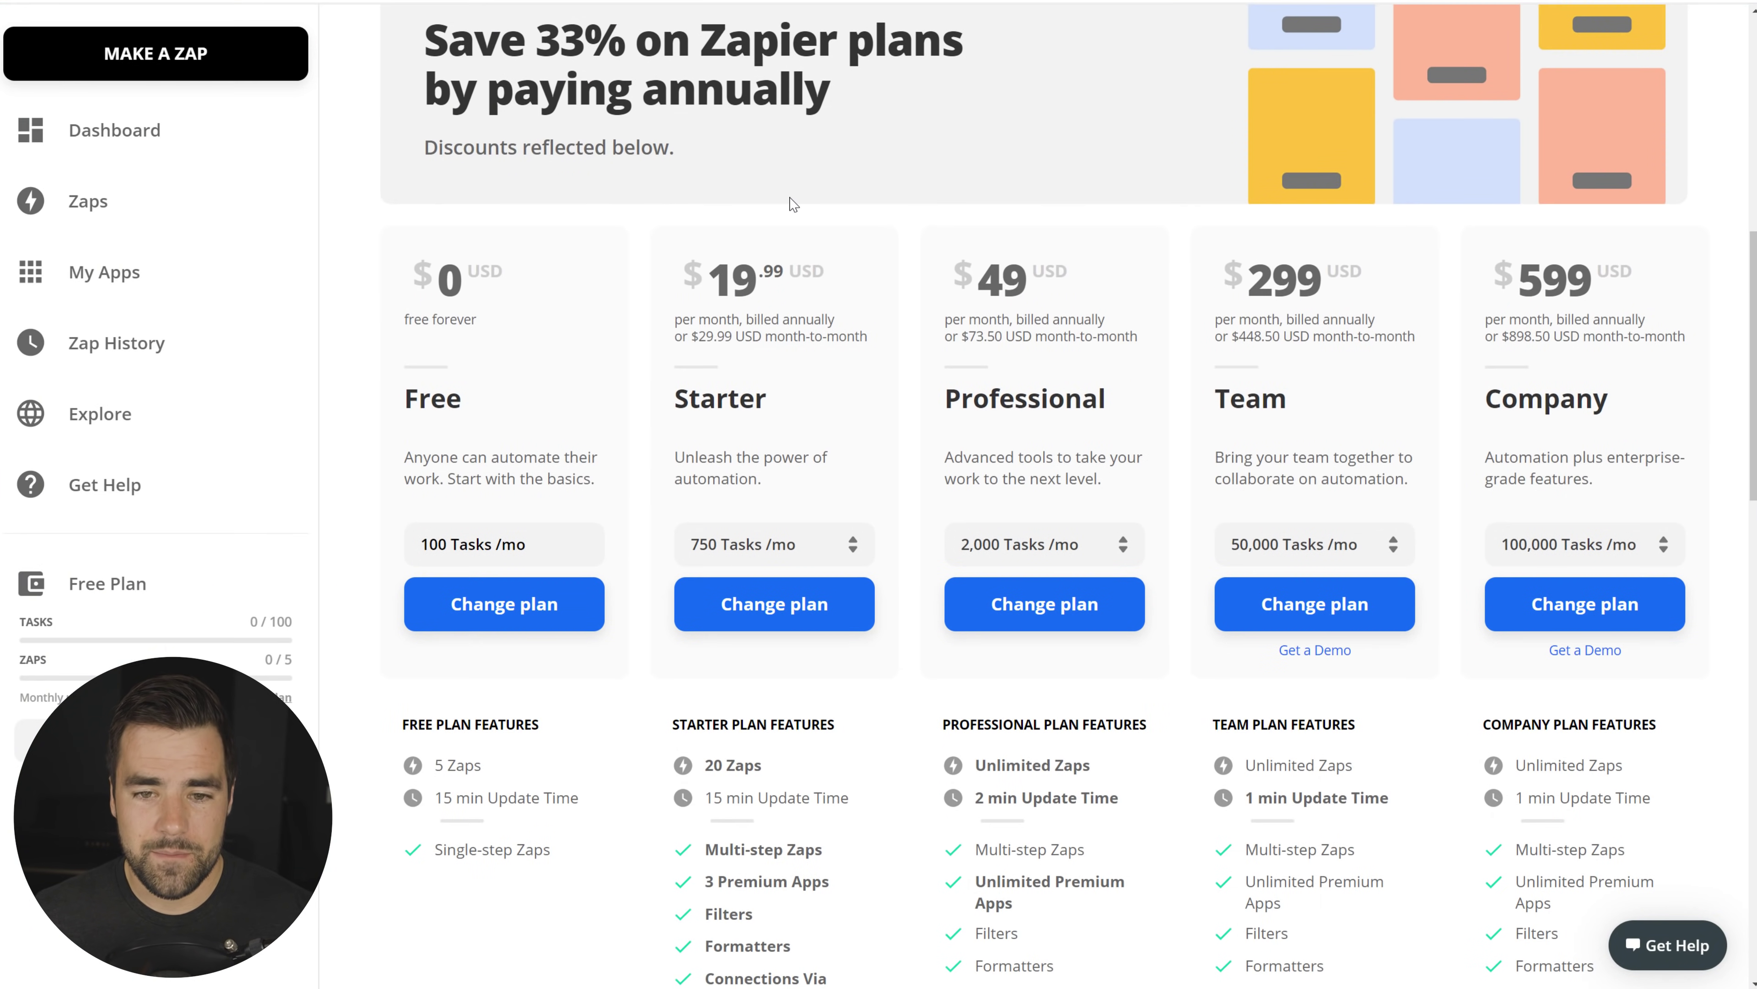
{"action": "scroll", "coordinate": [687, 305], "scroll_direction": "down", "scroll_amount": 1}
{"action": "mouse_move", "coordinate": [734, 685]}
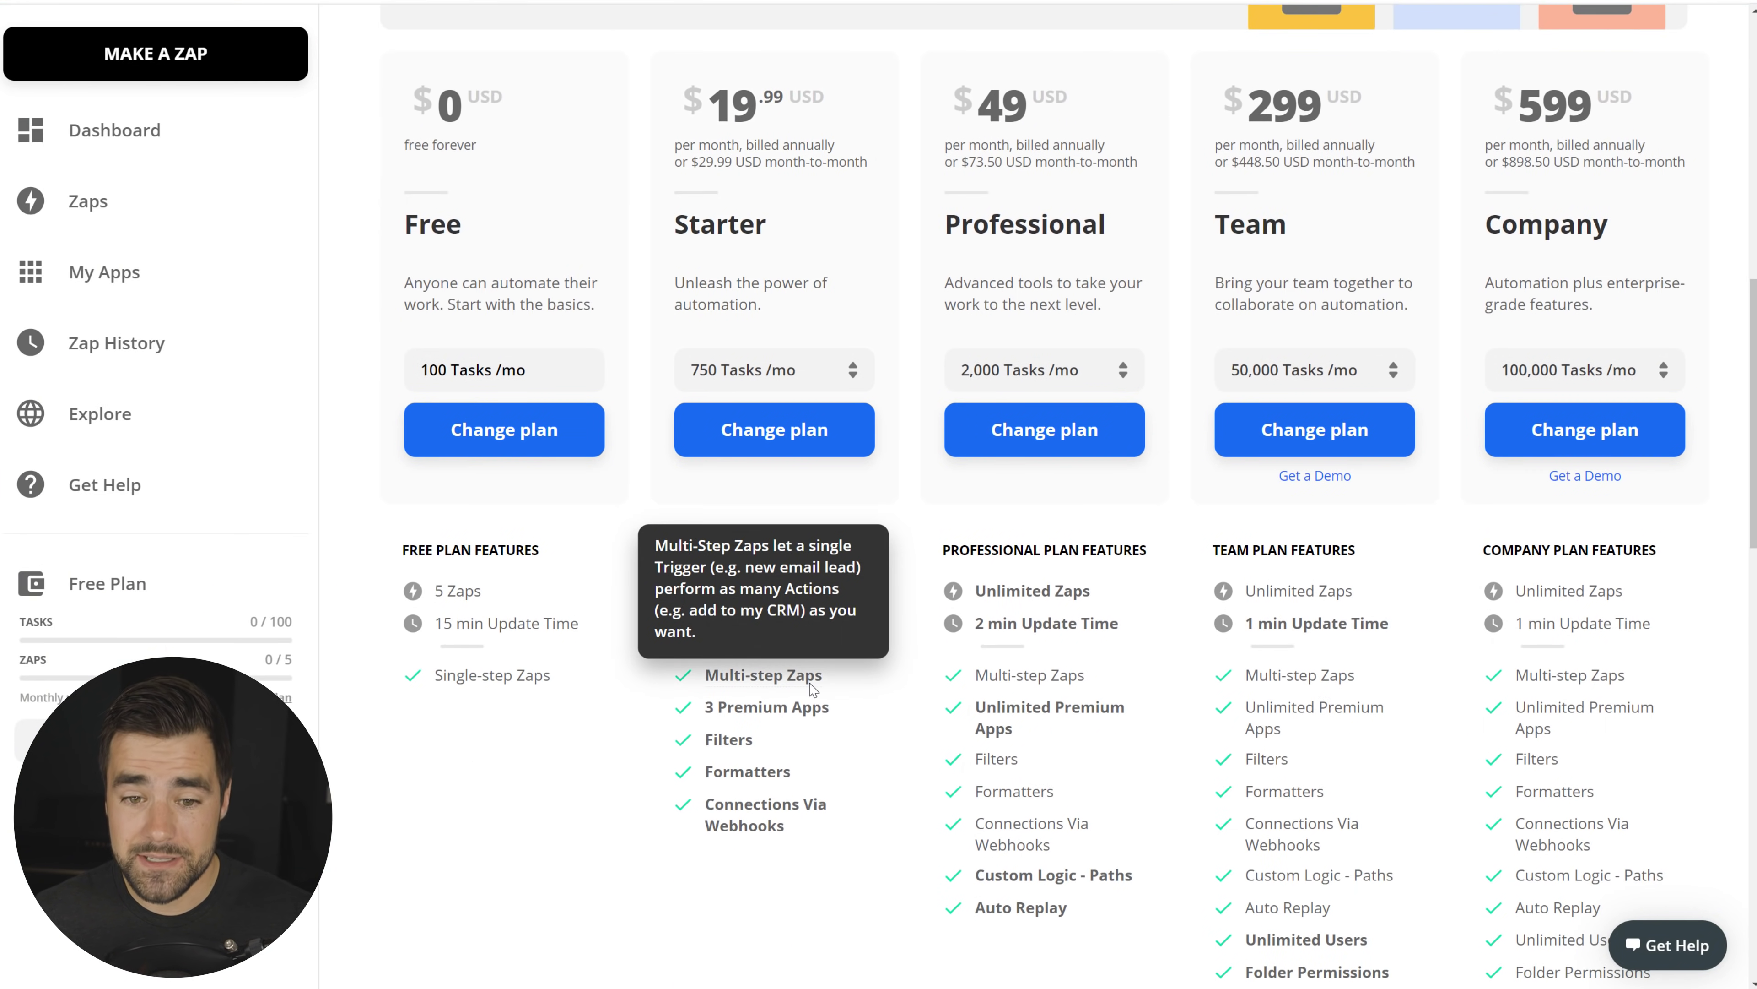
{"action": "scroll", "coordinate": [467, 745], "scroll_direction": "up", "scroll_amount": 2}
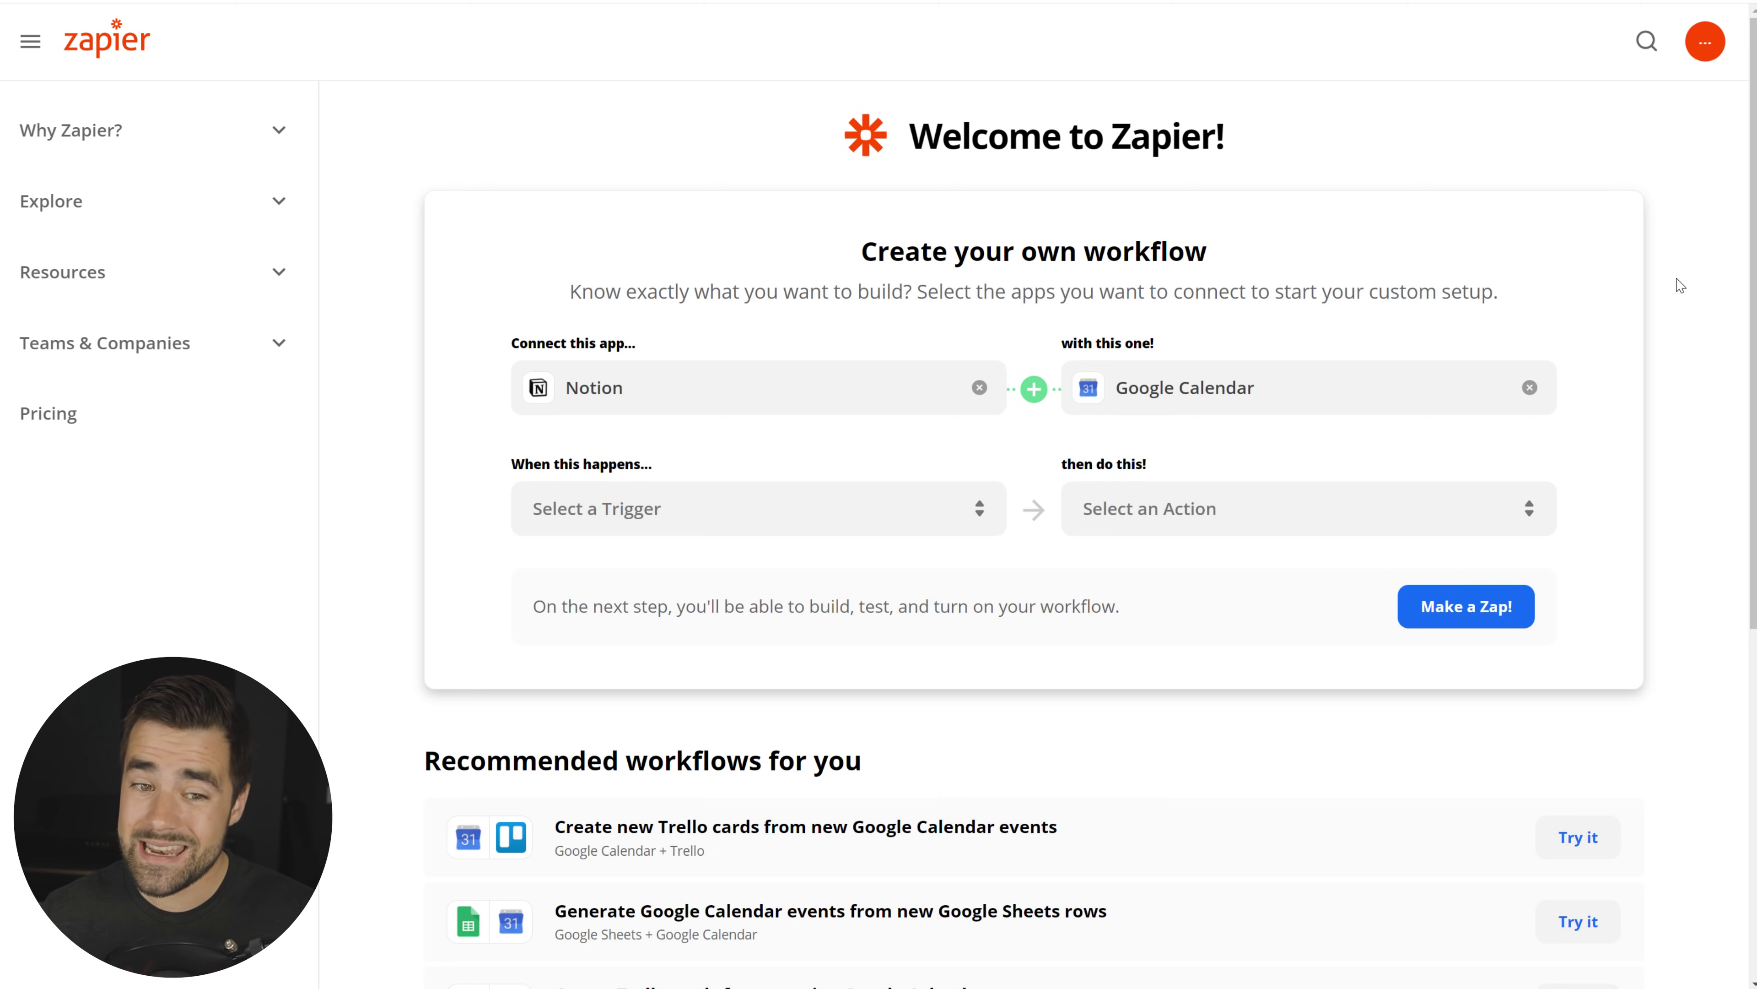
{"action": "left_click", "coordinate": [677, 518]}
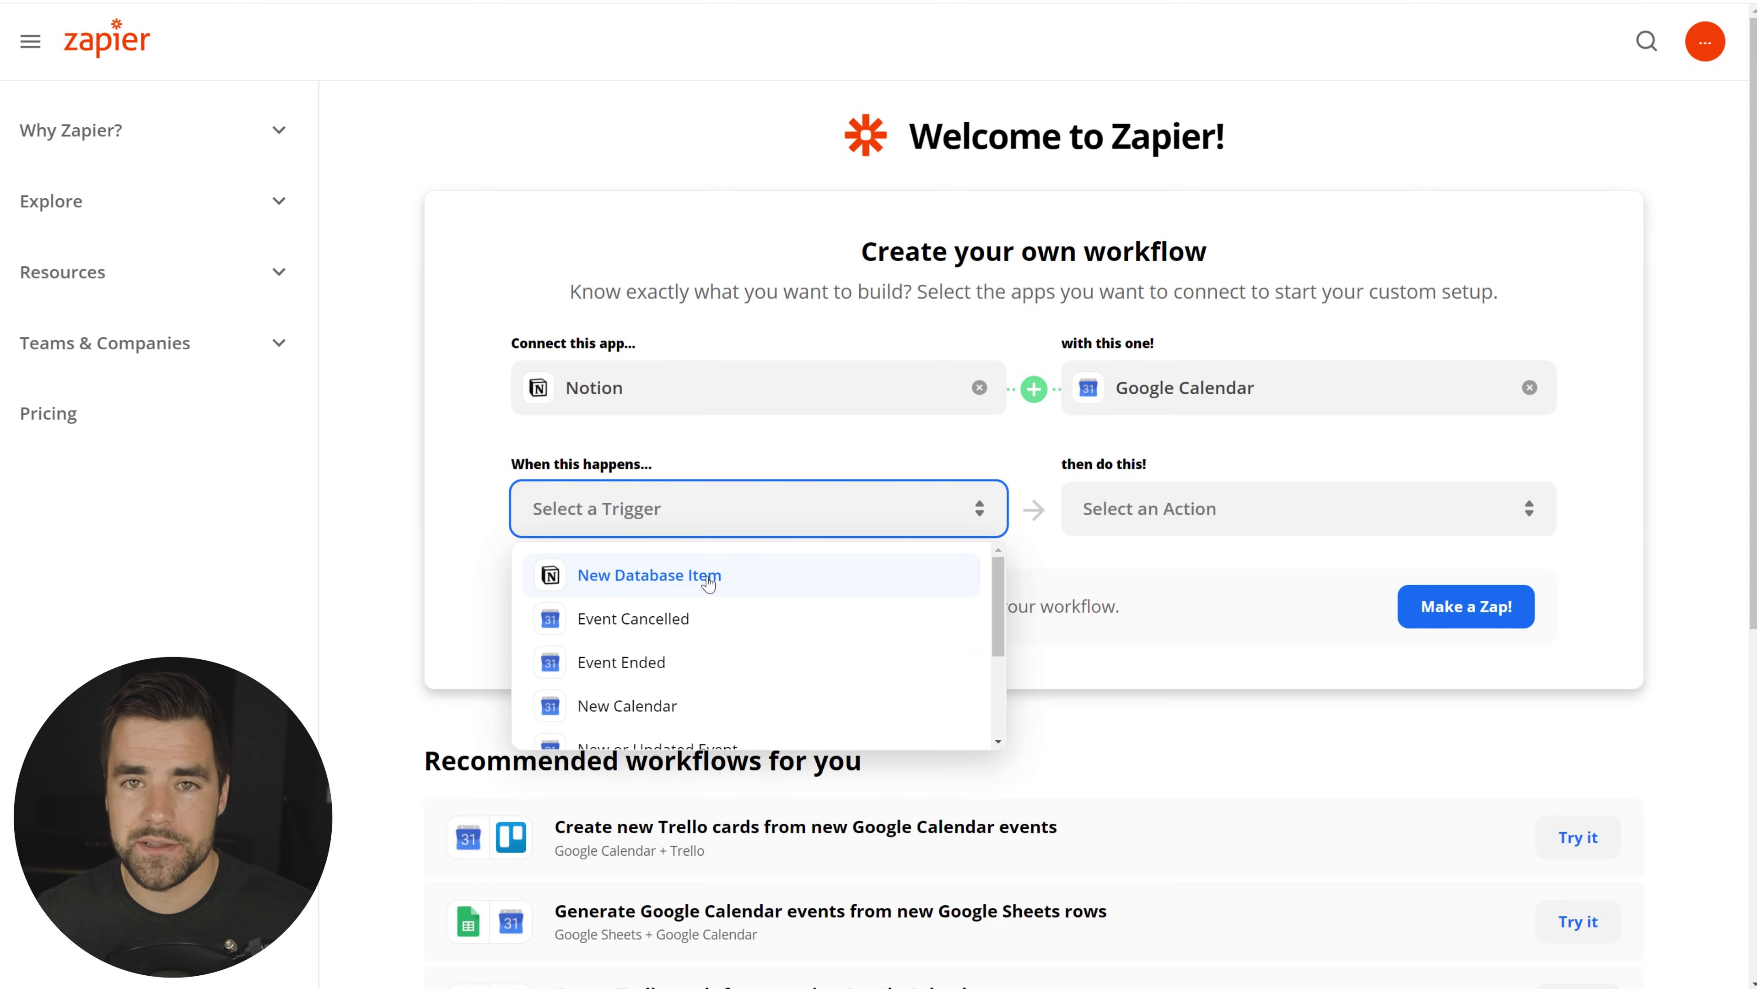
{"action": "left_click", "coordinate": [520, 249]}
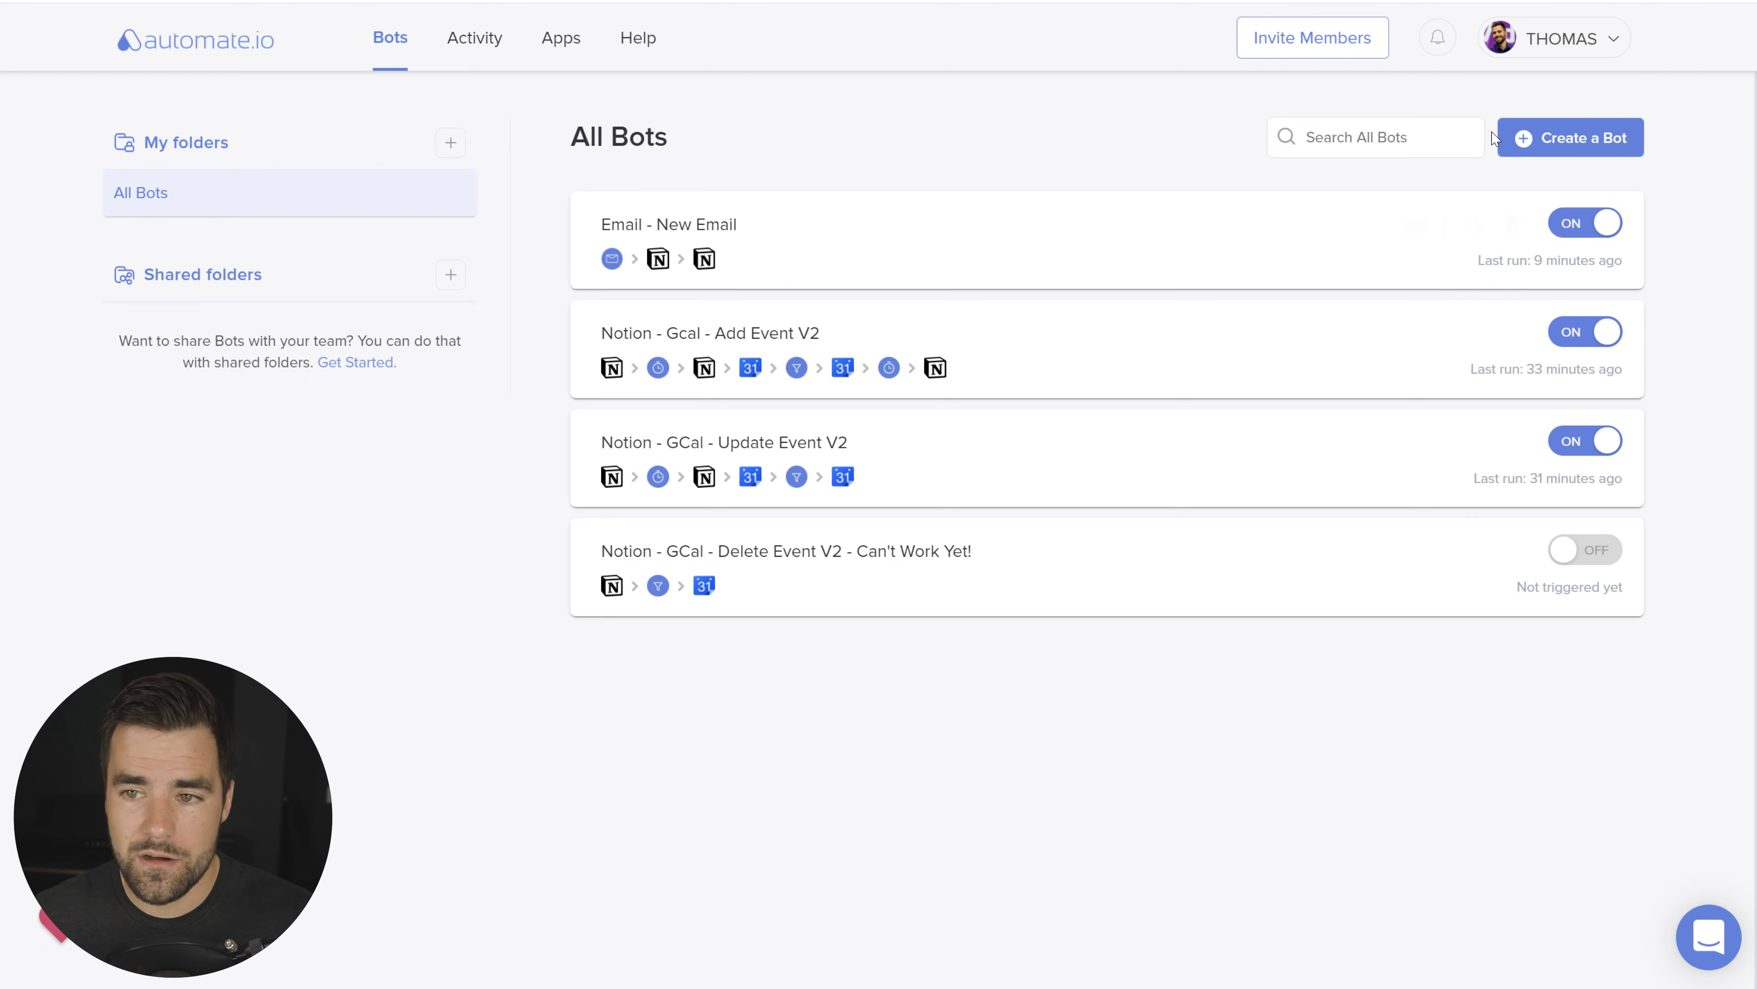
Step: Start a new bot with Notion as trigger app, review its New Item and Updated Item triggers
{"action": "left_click", "coordinate": [1556, 145]}
{"action": "left_click", "coordinate": [631, 437]}
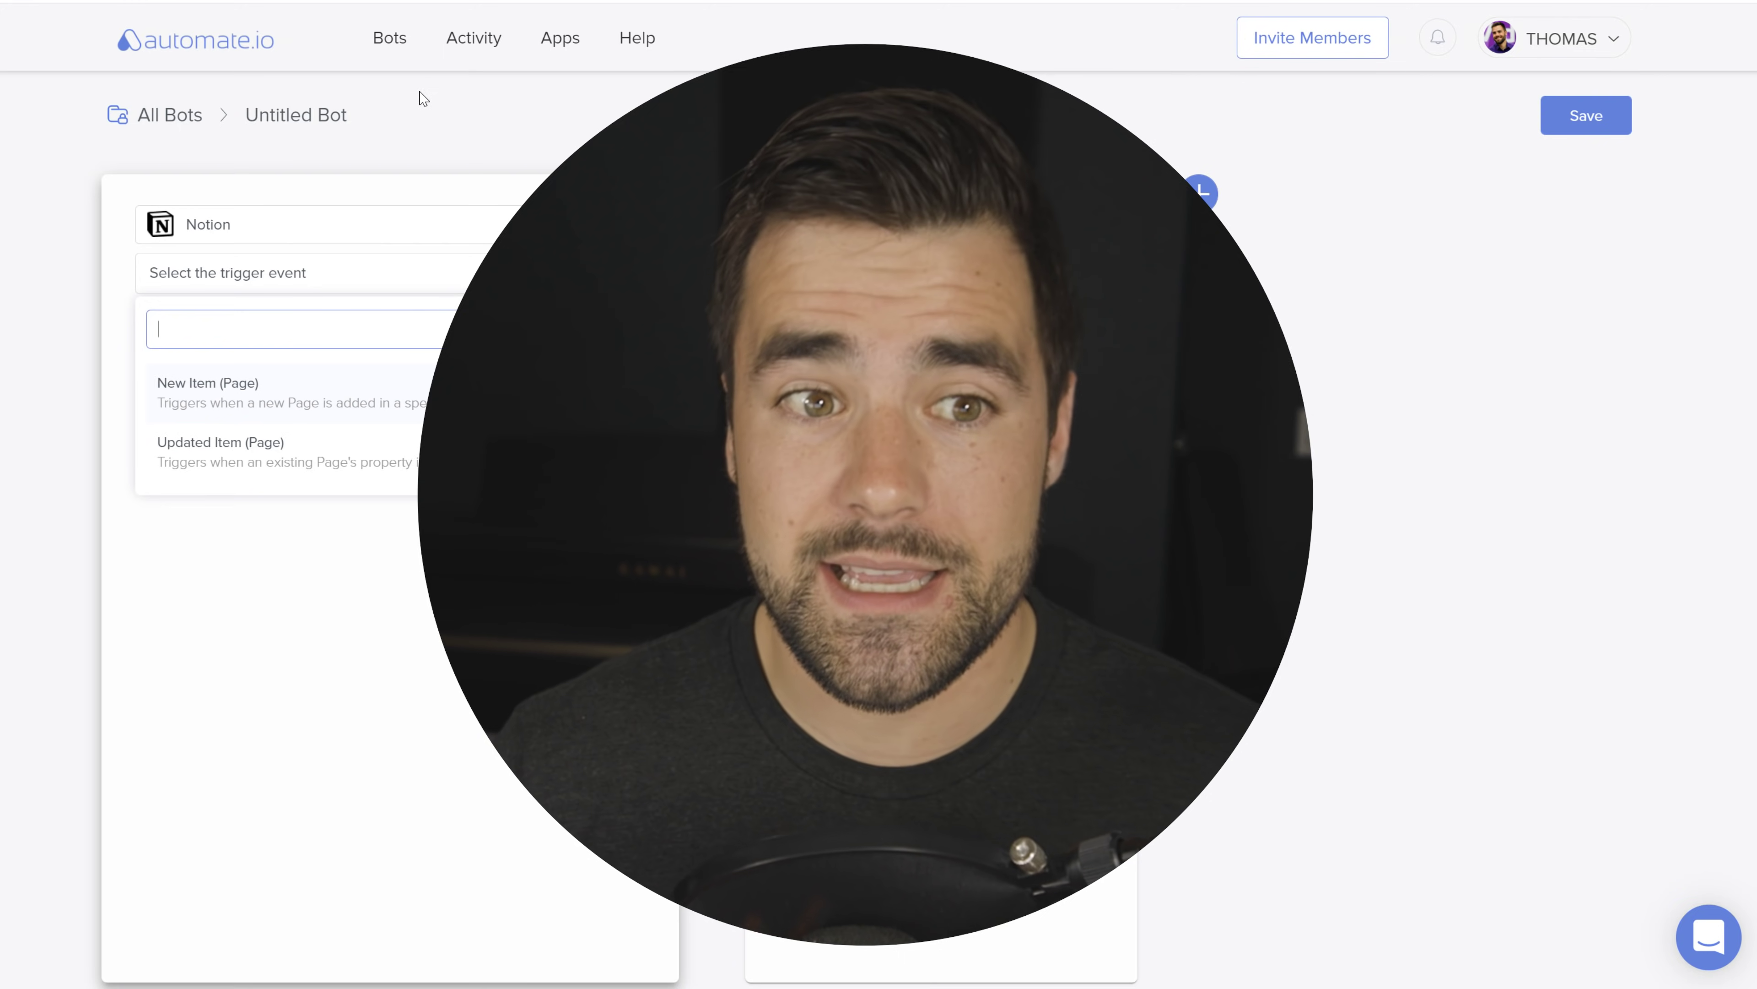
{"action": "left_click", "coordinate": [392, 41]}
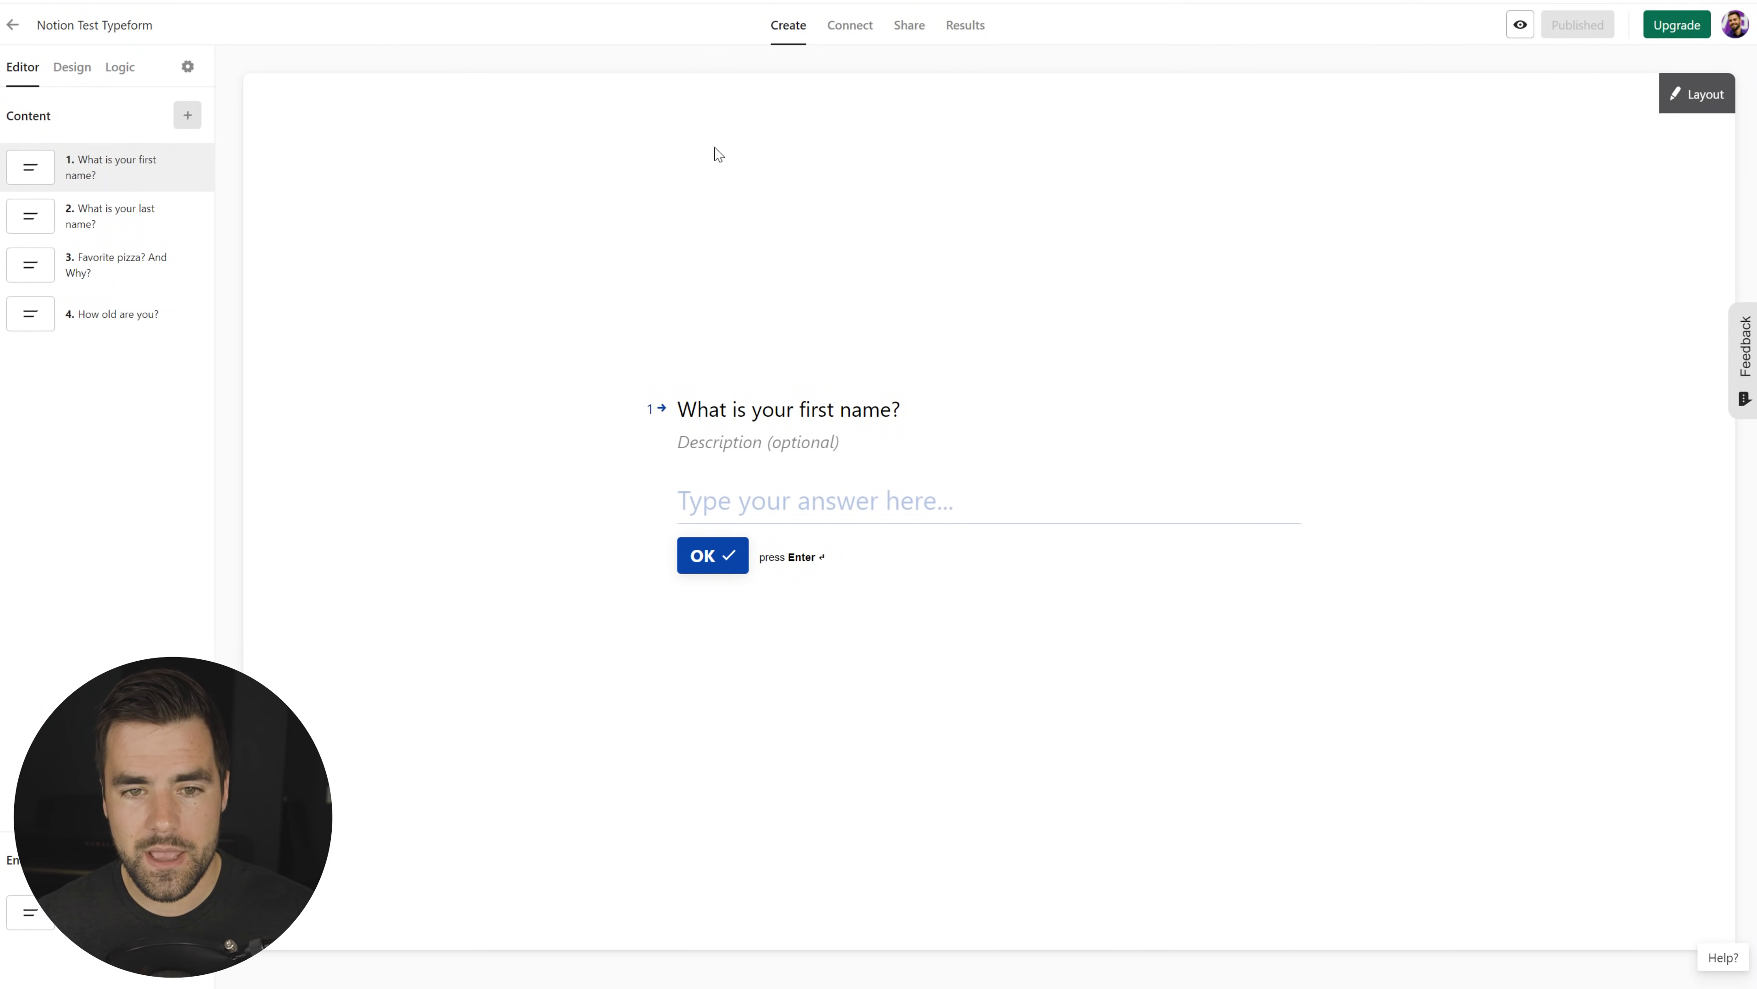
Step: Look through the form's questions, including Favorite pizza? And Why? and How old are you?
{"action": "left_click", "coordinate": [118, 211]}
{"action": "left_click", "coordinate": [114, 270]}
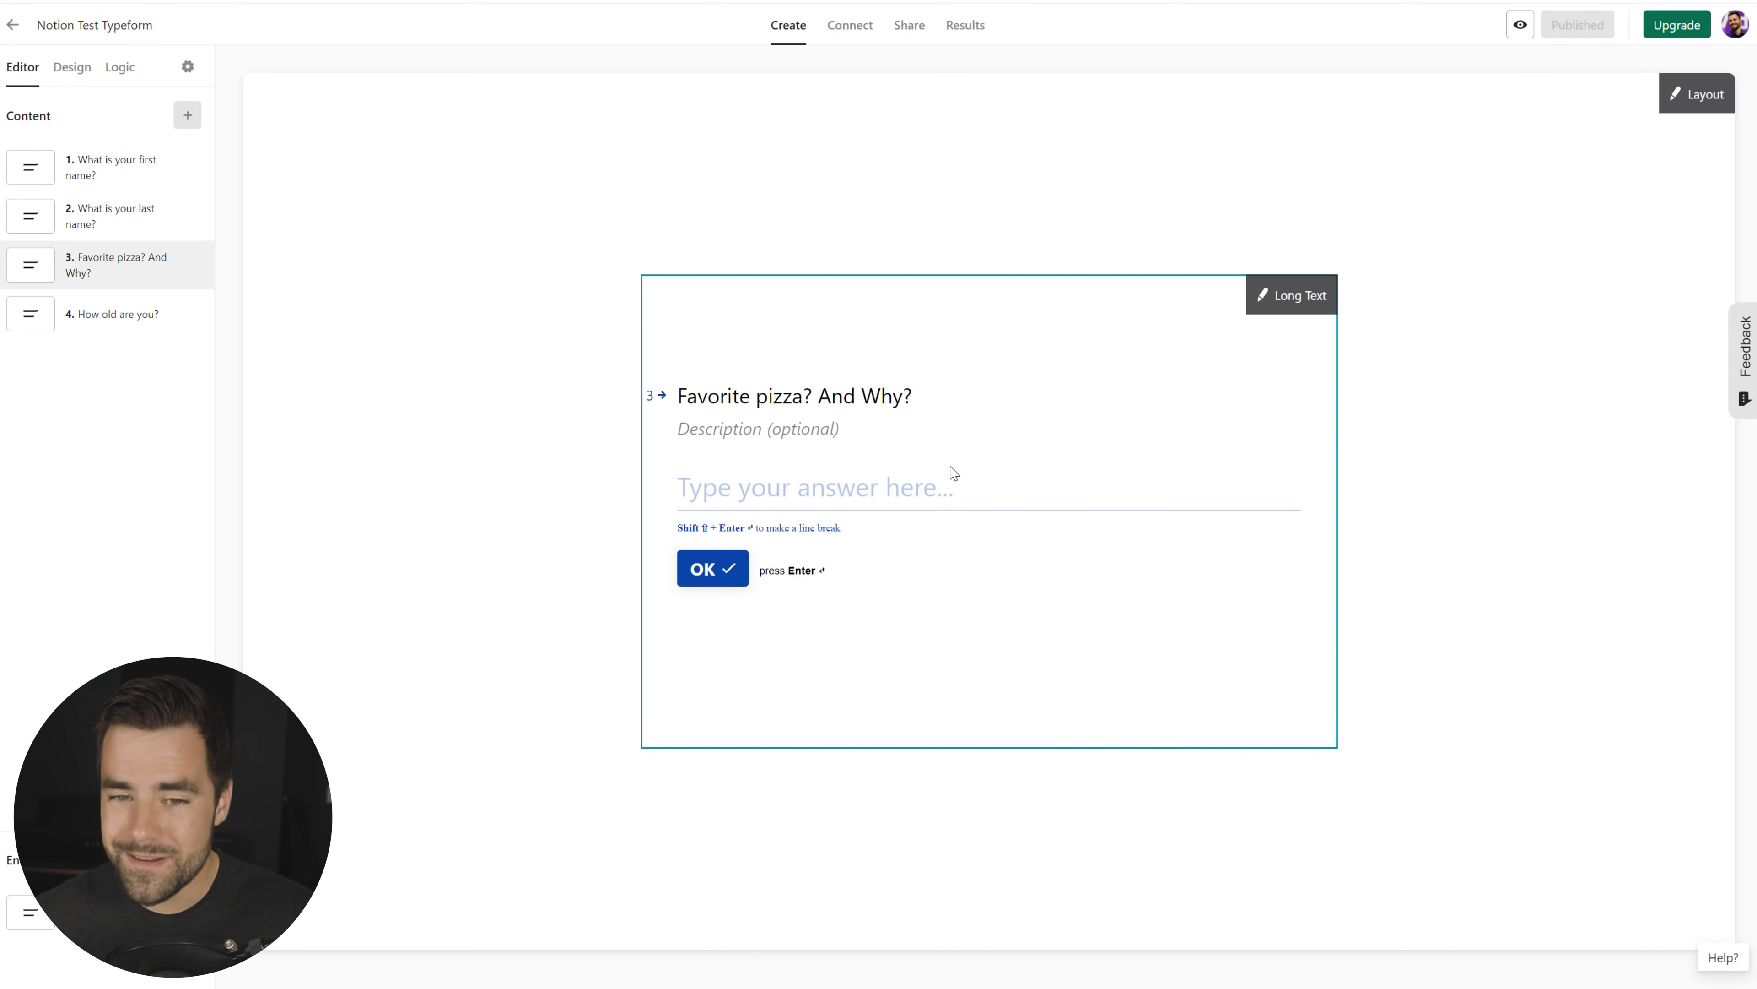
{"action": "left_click", "coordinate": [100, 318]}
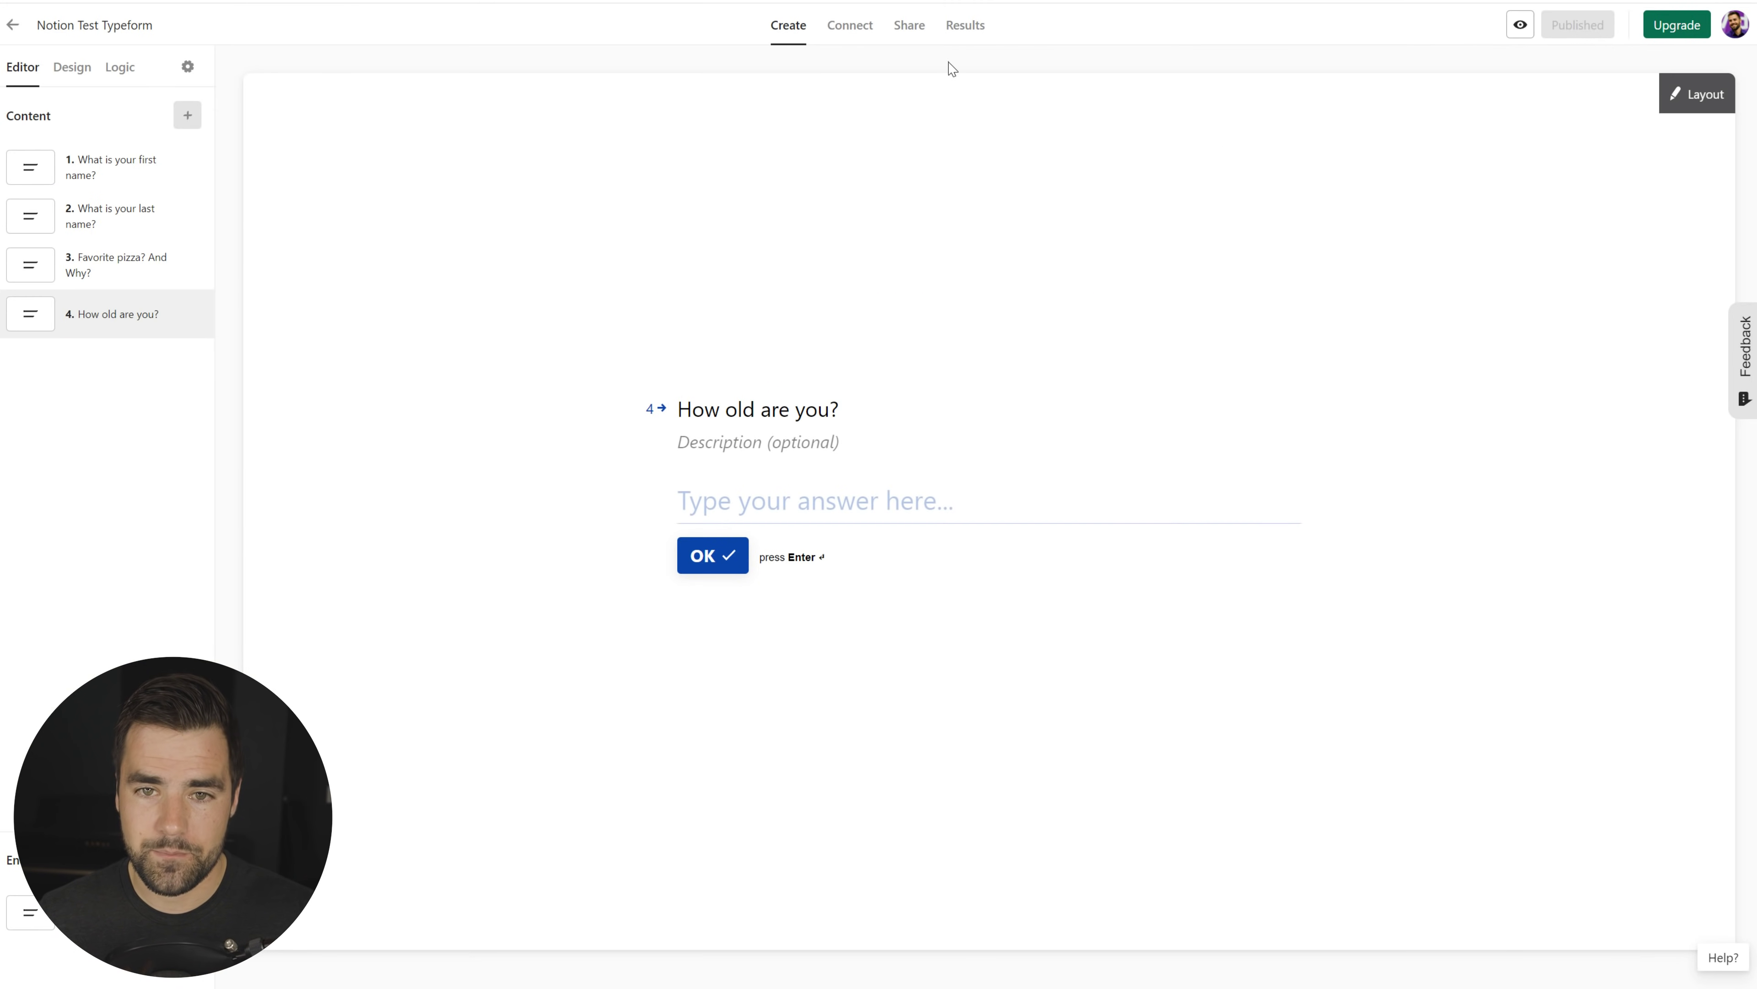
Step: Delete the form's existing Notion integration and begin a new Notion connection
{"action": "left_click", "coordinate": [860, 32]}
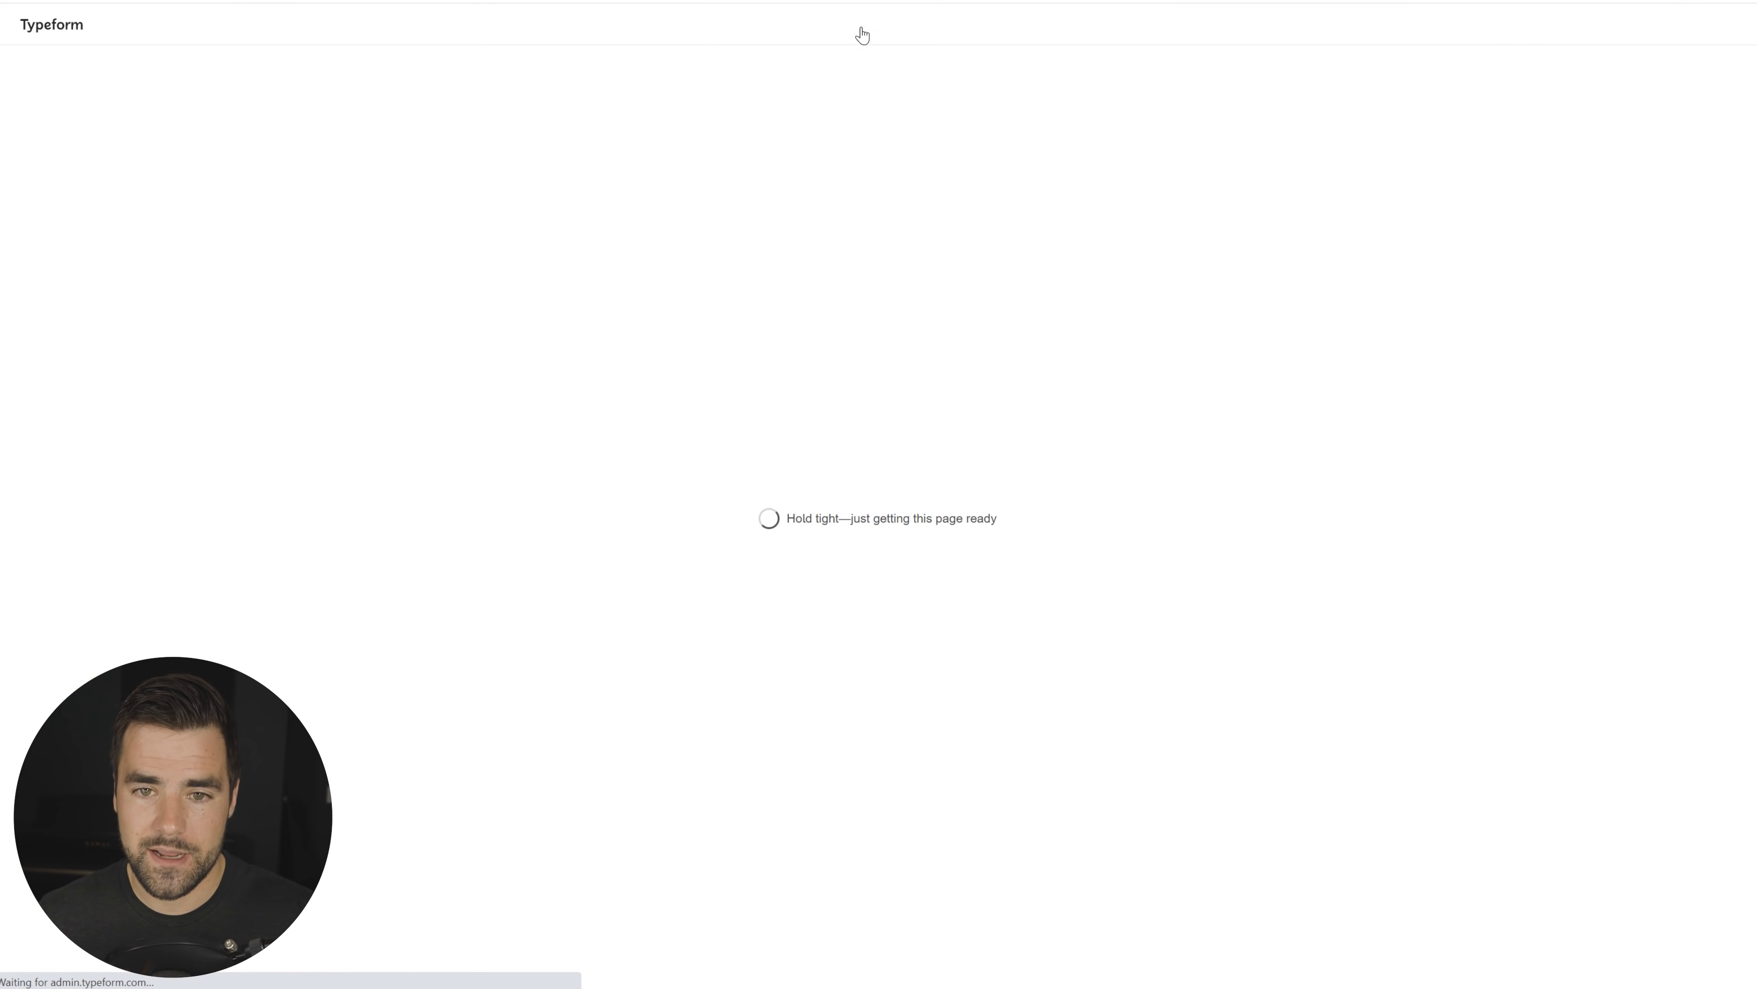
{"action": "scroll", "coordinate": [1514, 340], "scroll_direction": "down", "scroll_amount": 9}
{"action": "left_click", "coordinate": [1275, 411]}
{"action": "left_click", "coordinate": [1256, 476]}
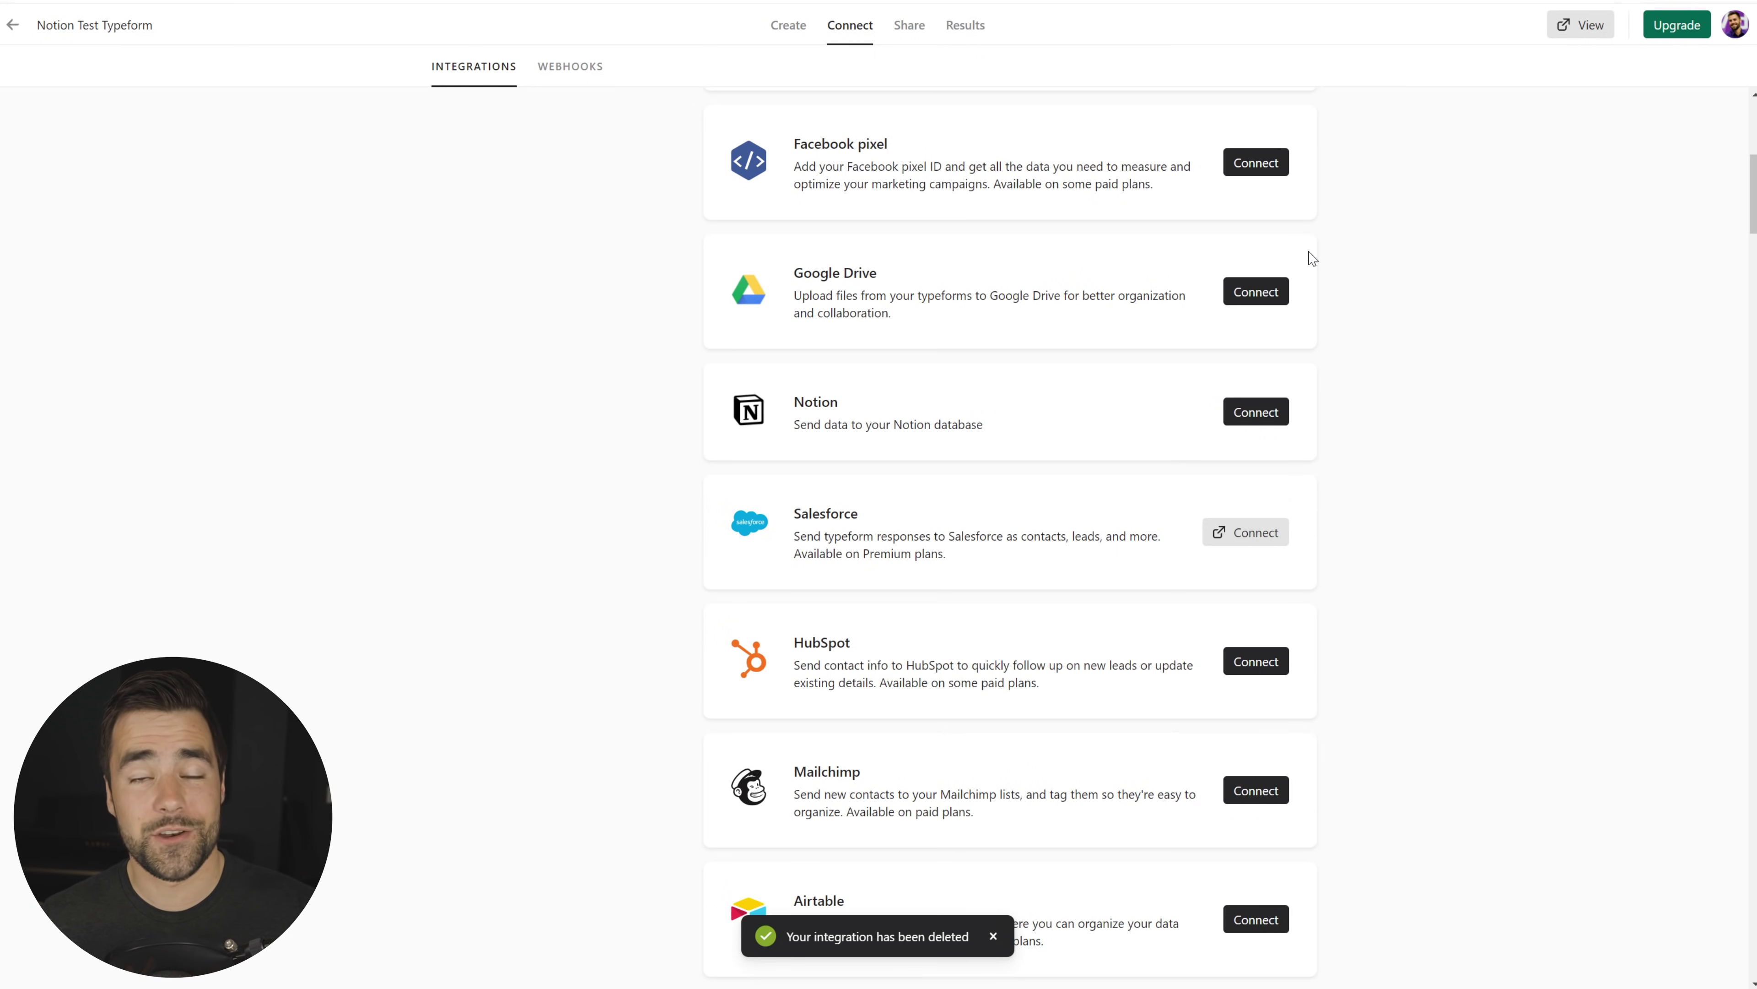
{"action": "left_click", "coordinate": [1256, 417]}
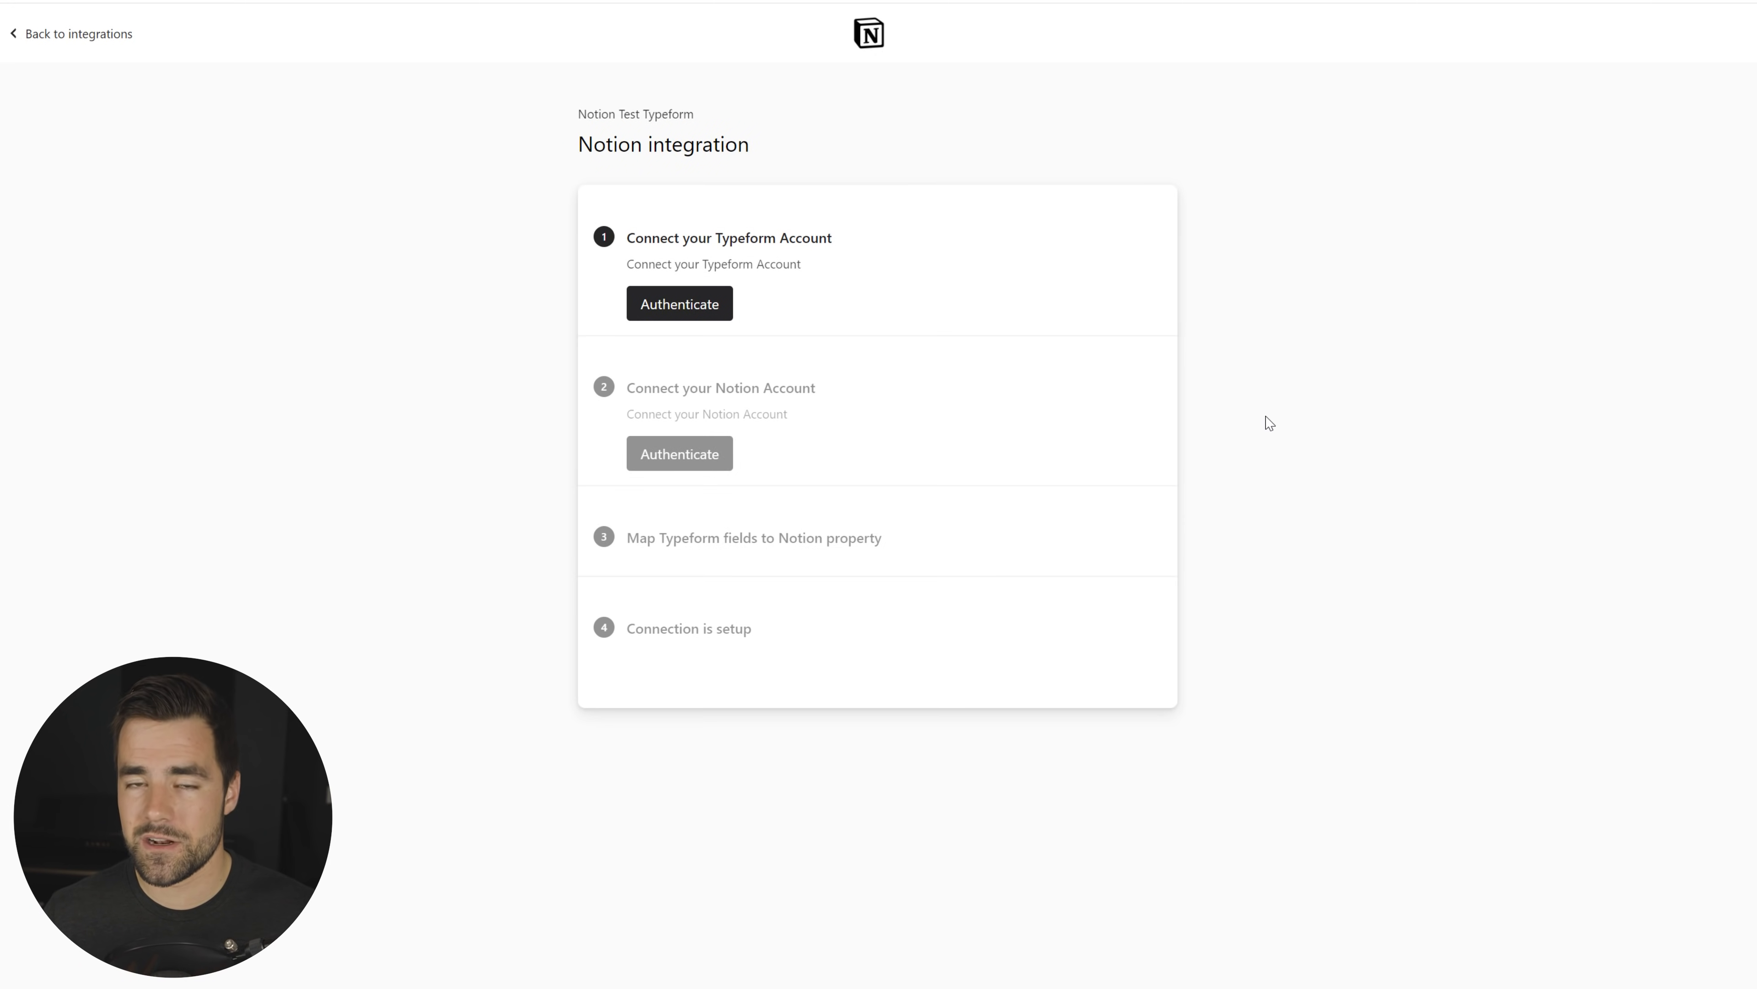
Step: Authorize the Typeform account and accept its permission request
{"action": "left_click", "coordinate": [685, 308]}
{"action": "scroll", "coordinate": [942, 684], "scroll_direction": "down", "scroll_amount": 5}
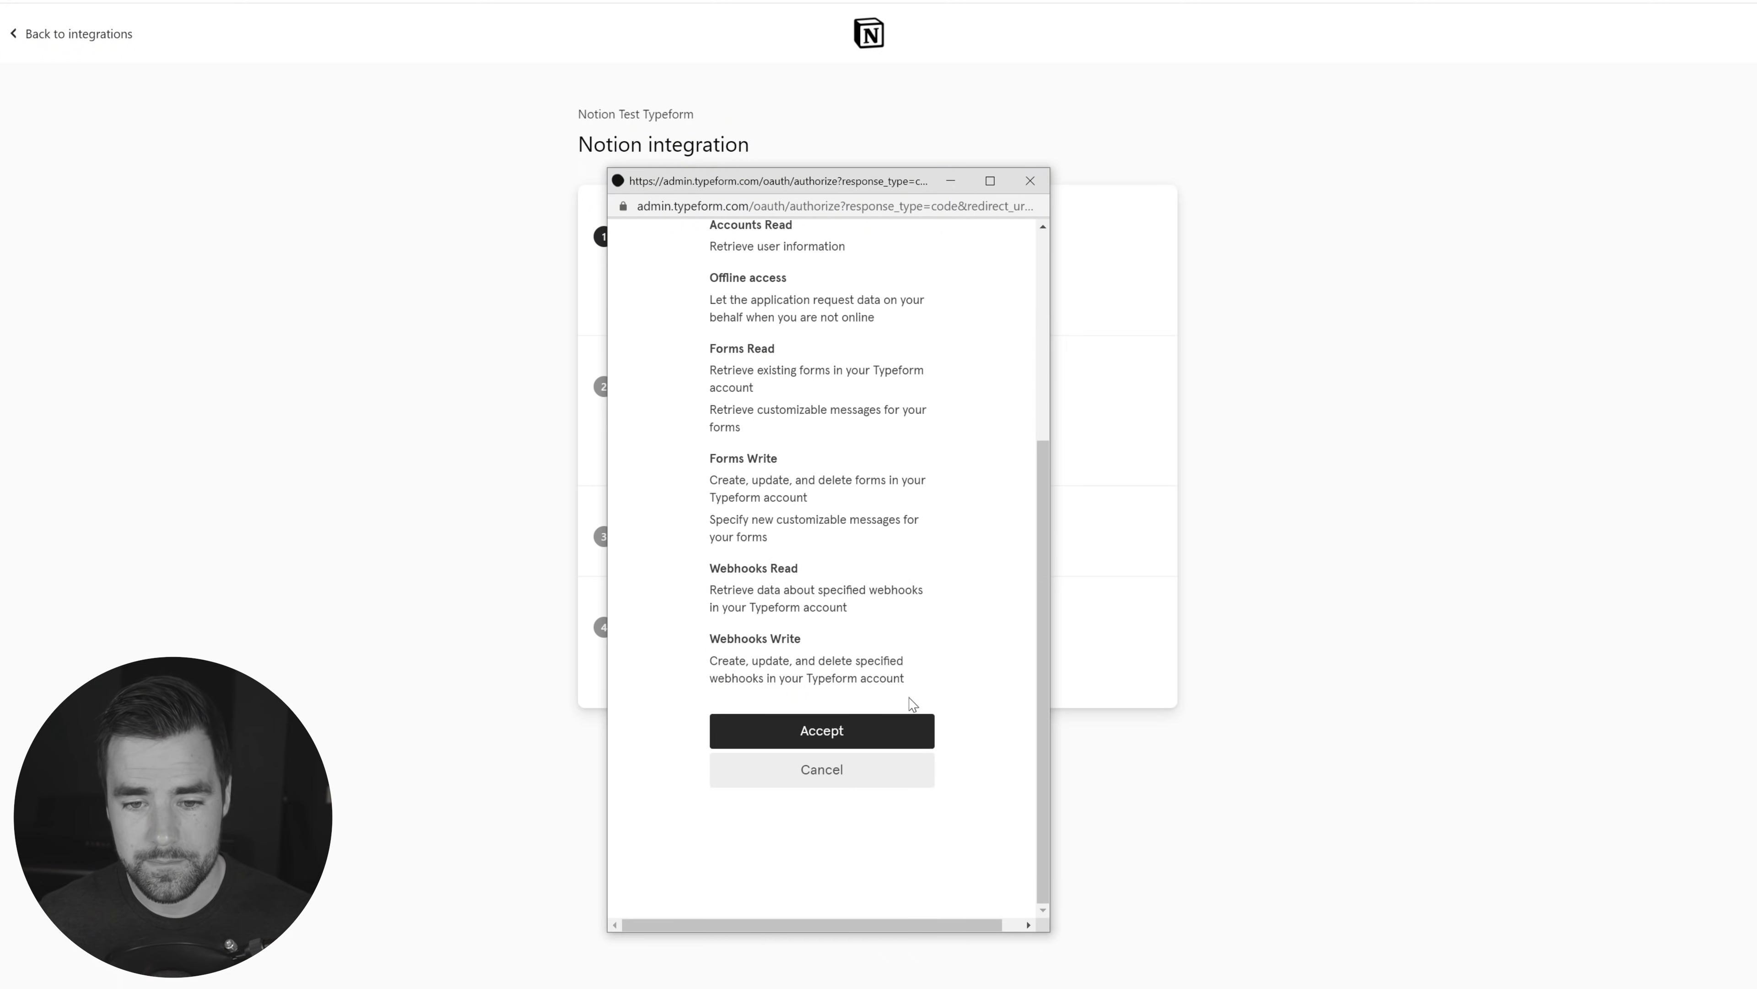
{"action": "left_click", "coordinate": [847, 731]}
Step: Authorize Notion in the College Info Geek workspace with access to the Notion Test Ground page
{"action": "left_click", "coordinate": [674, 452]}
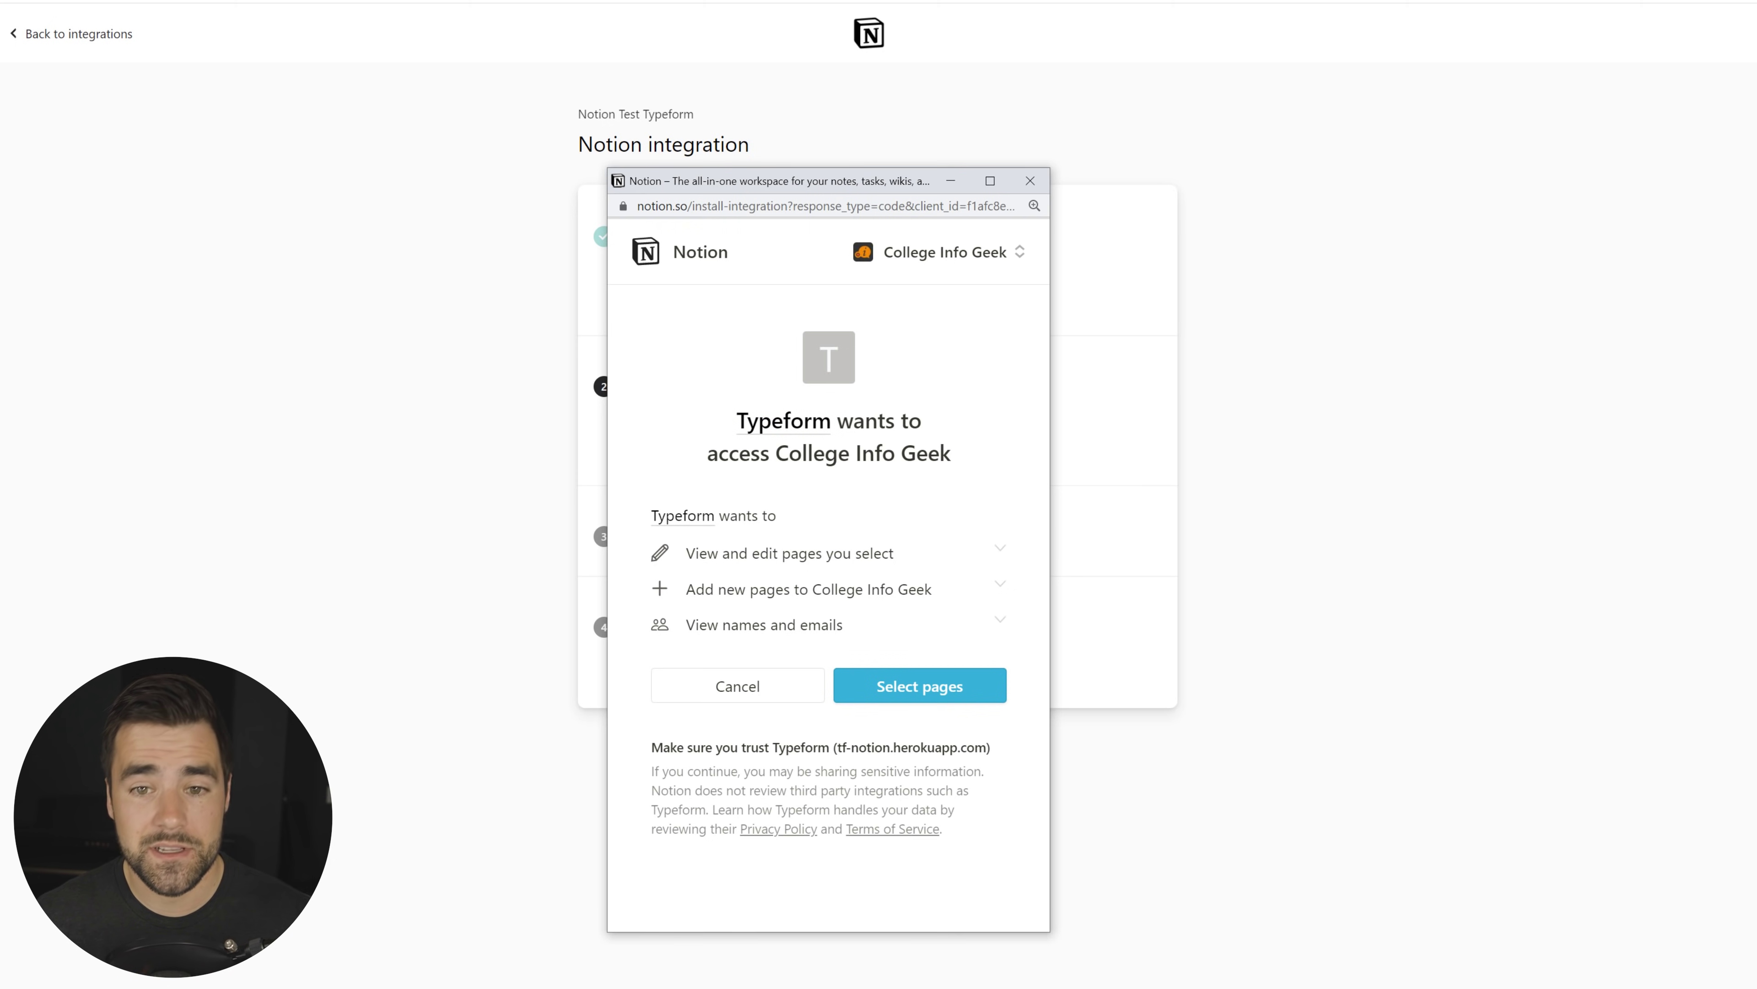
{"action": "left_click", "coordinate": [963, 259]}
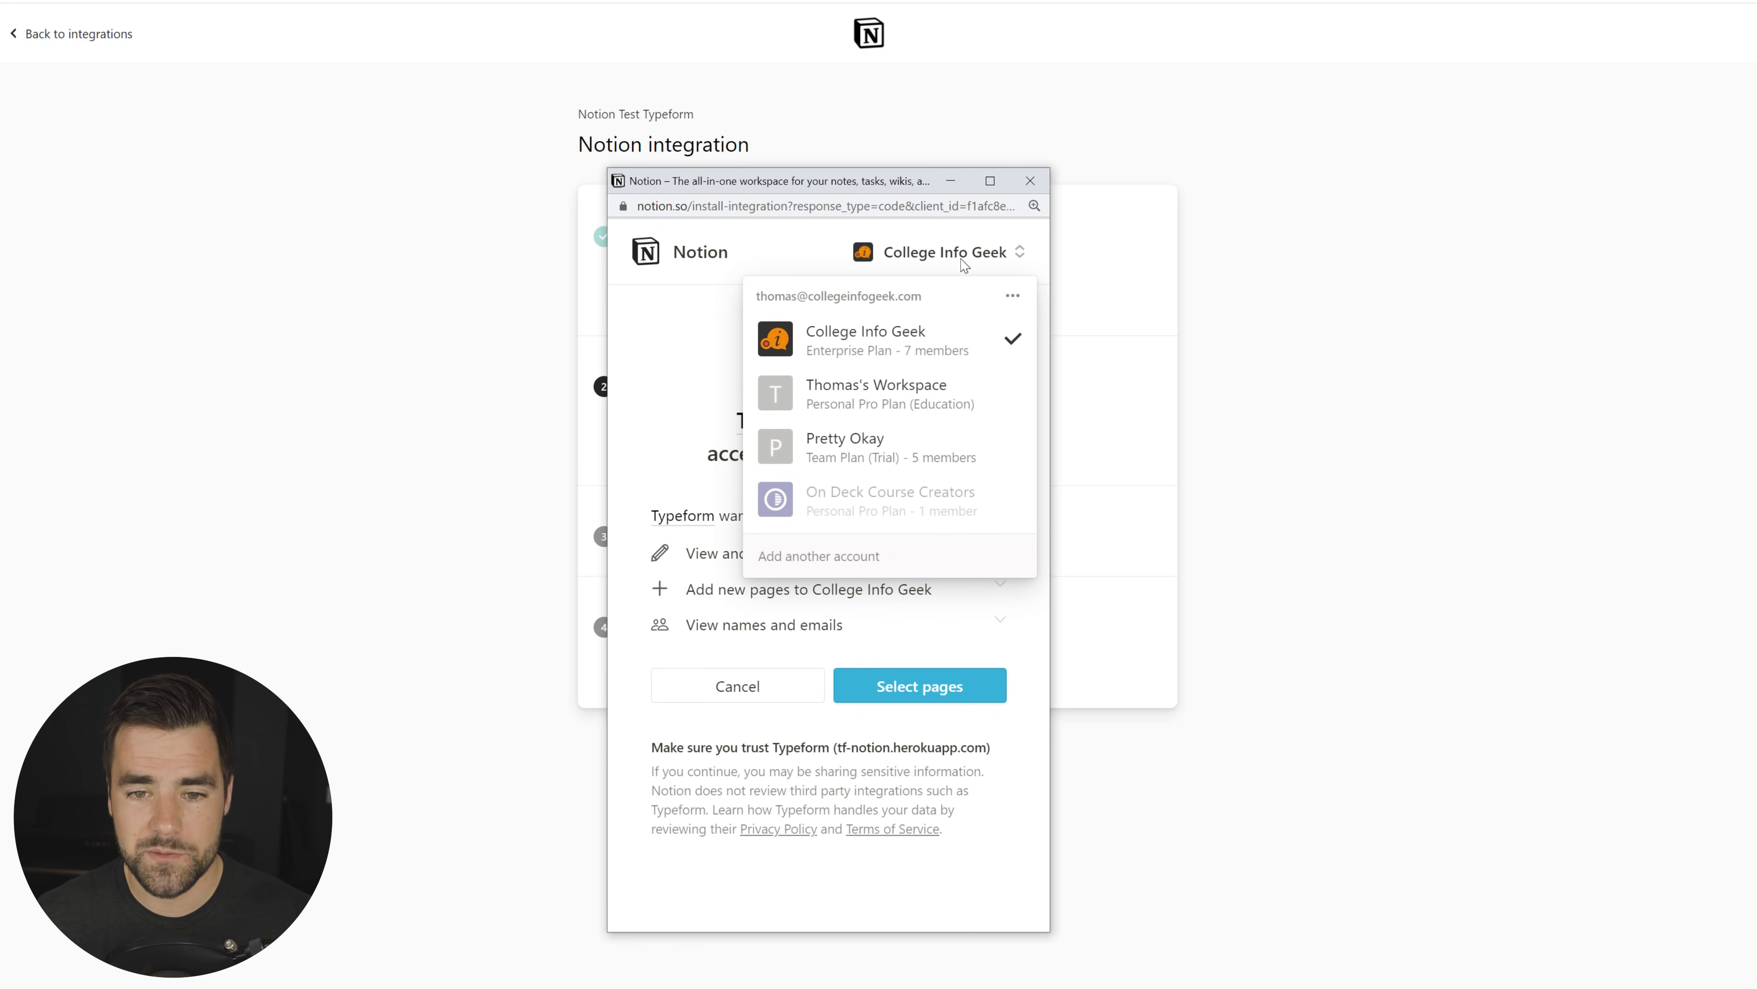
{"action": "left_click", "coordinate": [833, 251]}
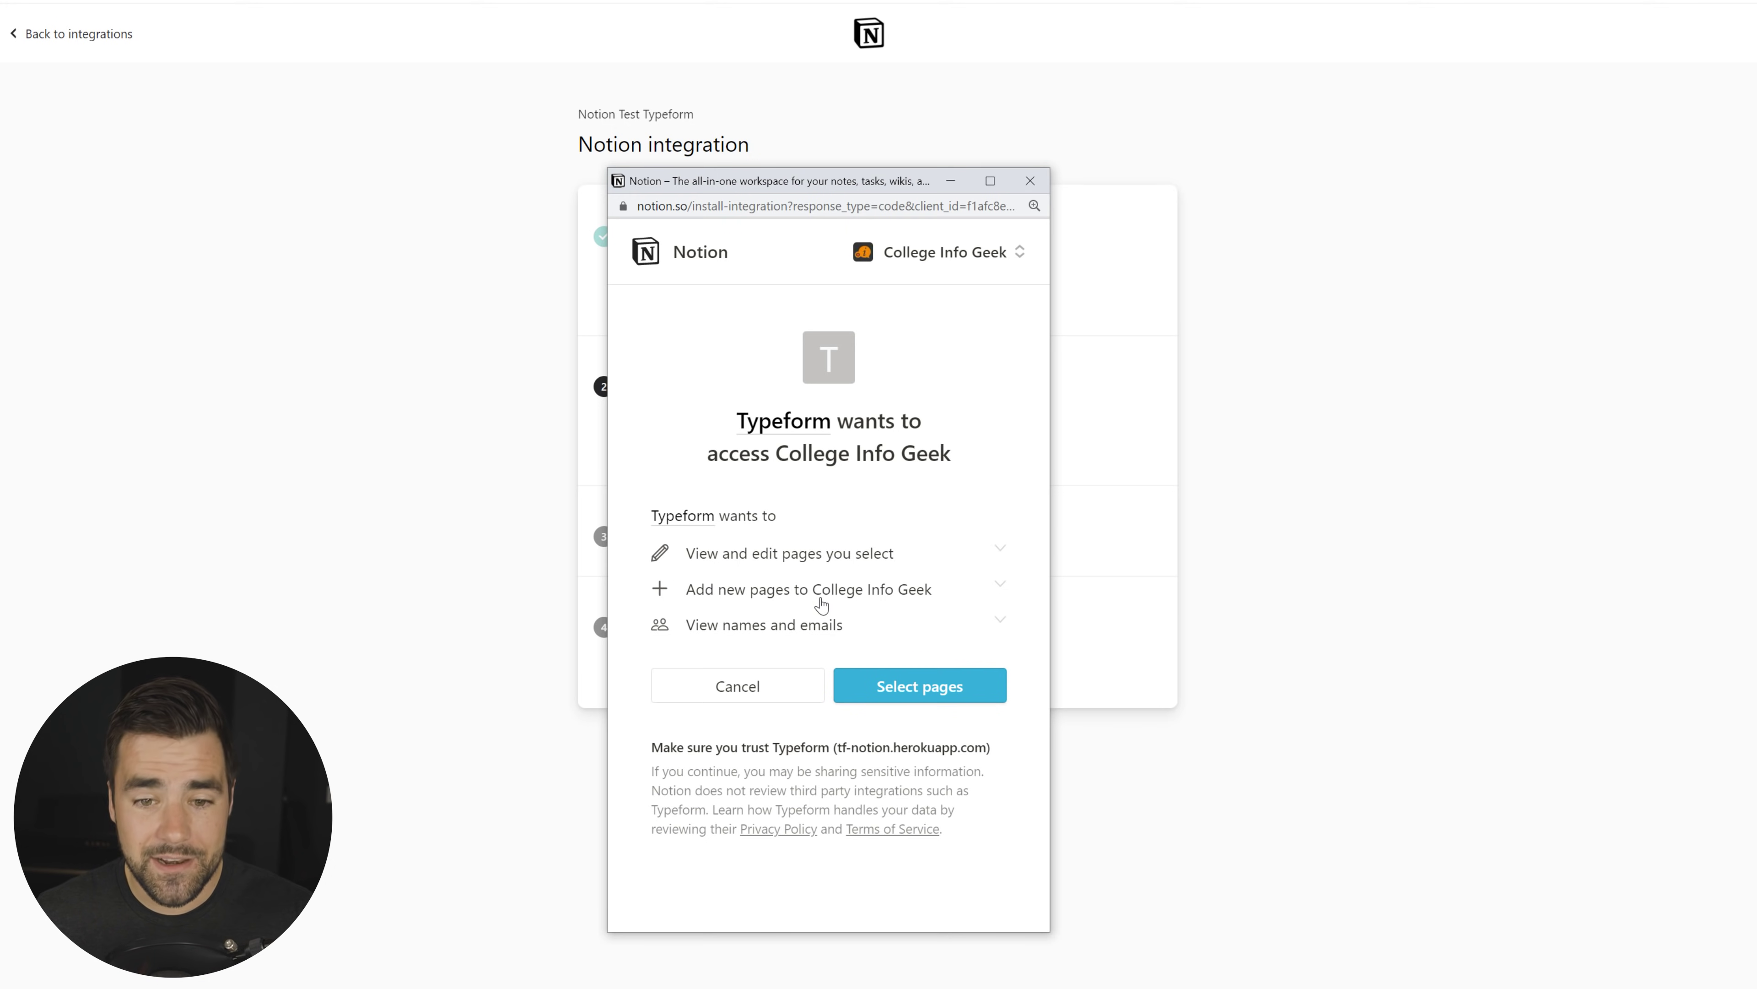
{"action": "left_click", "coordinate": [940, 691]}
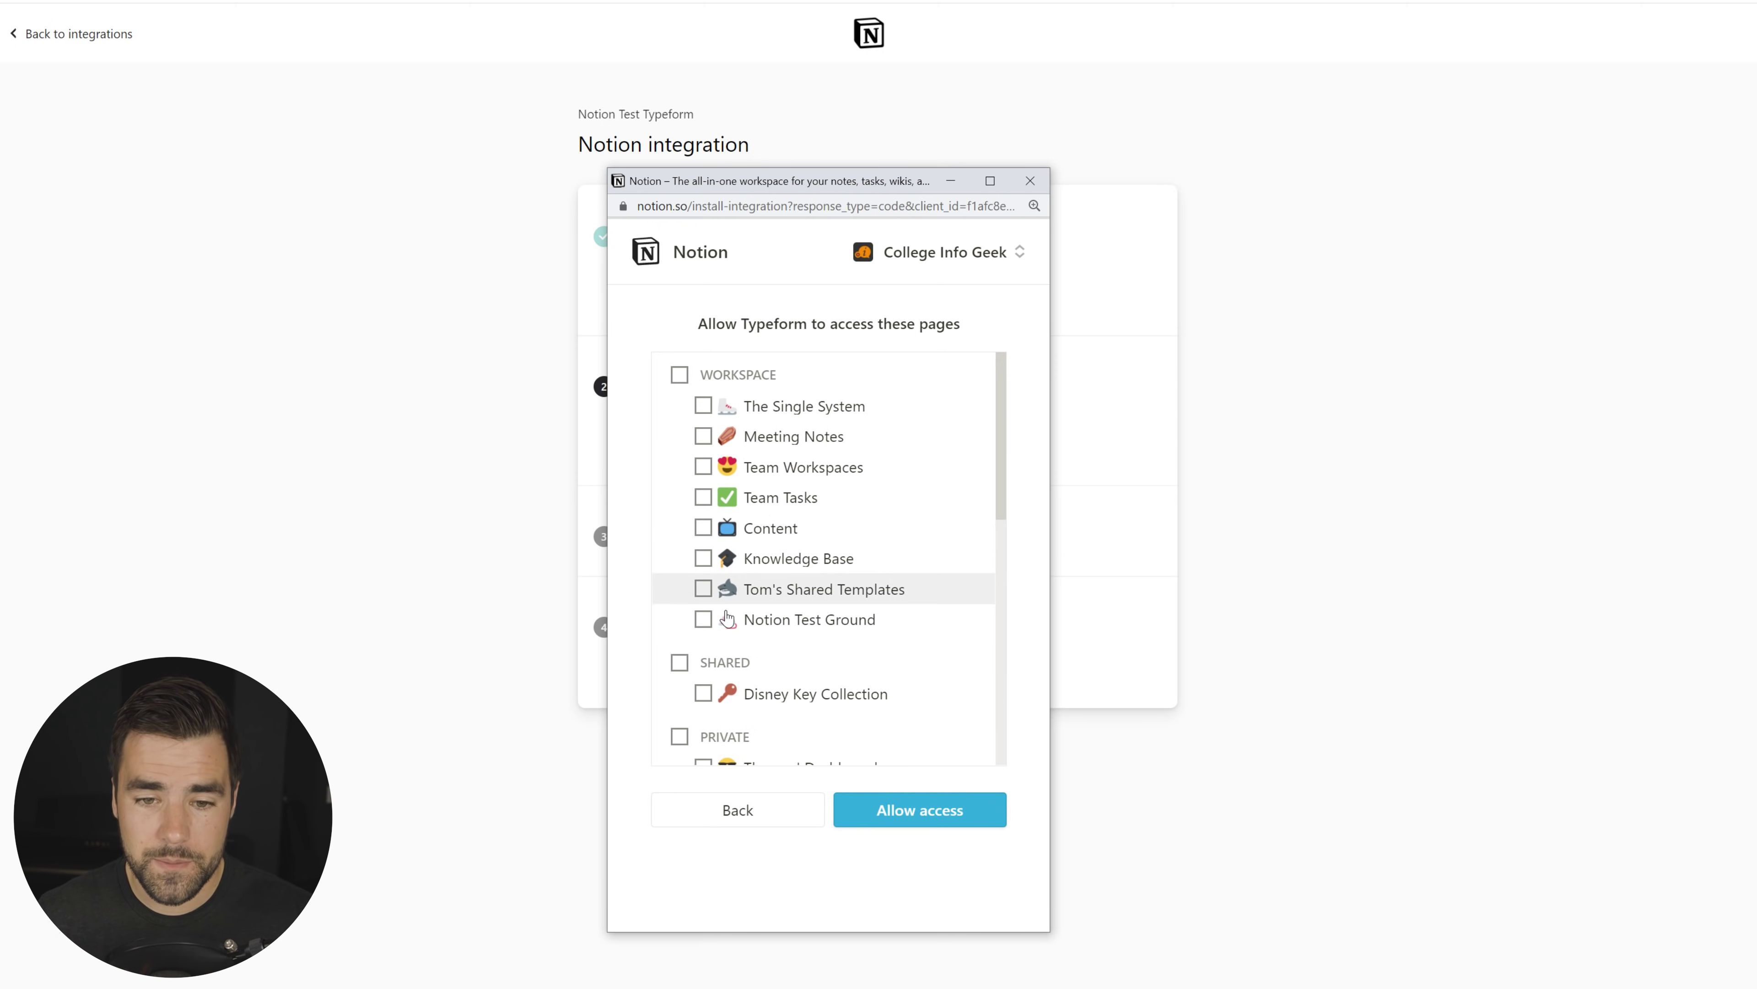
{"action": "left_click", "coordinate": [703, 619]}
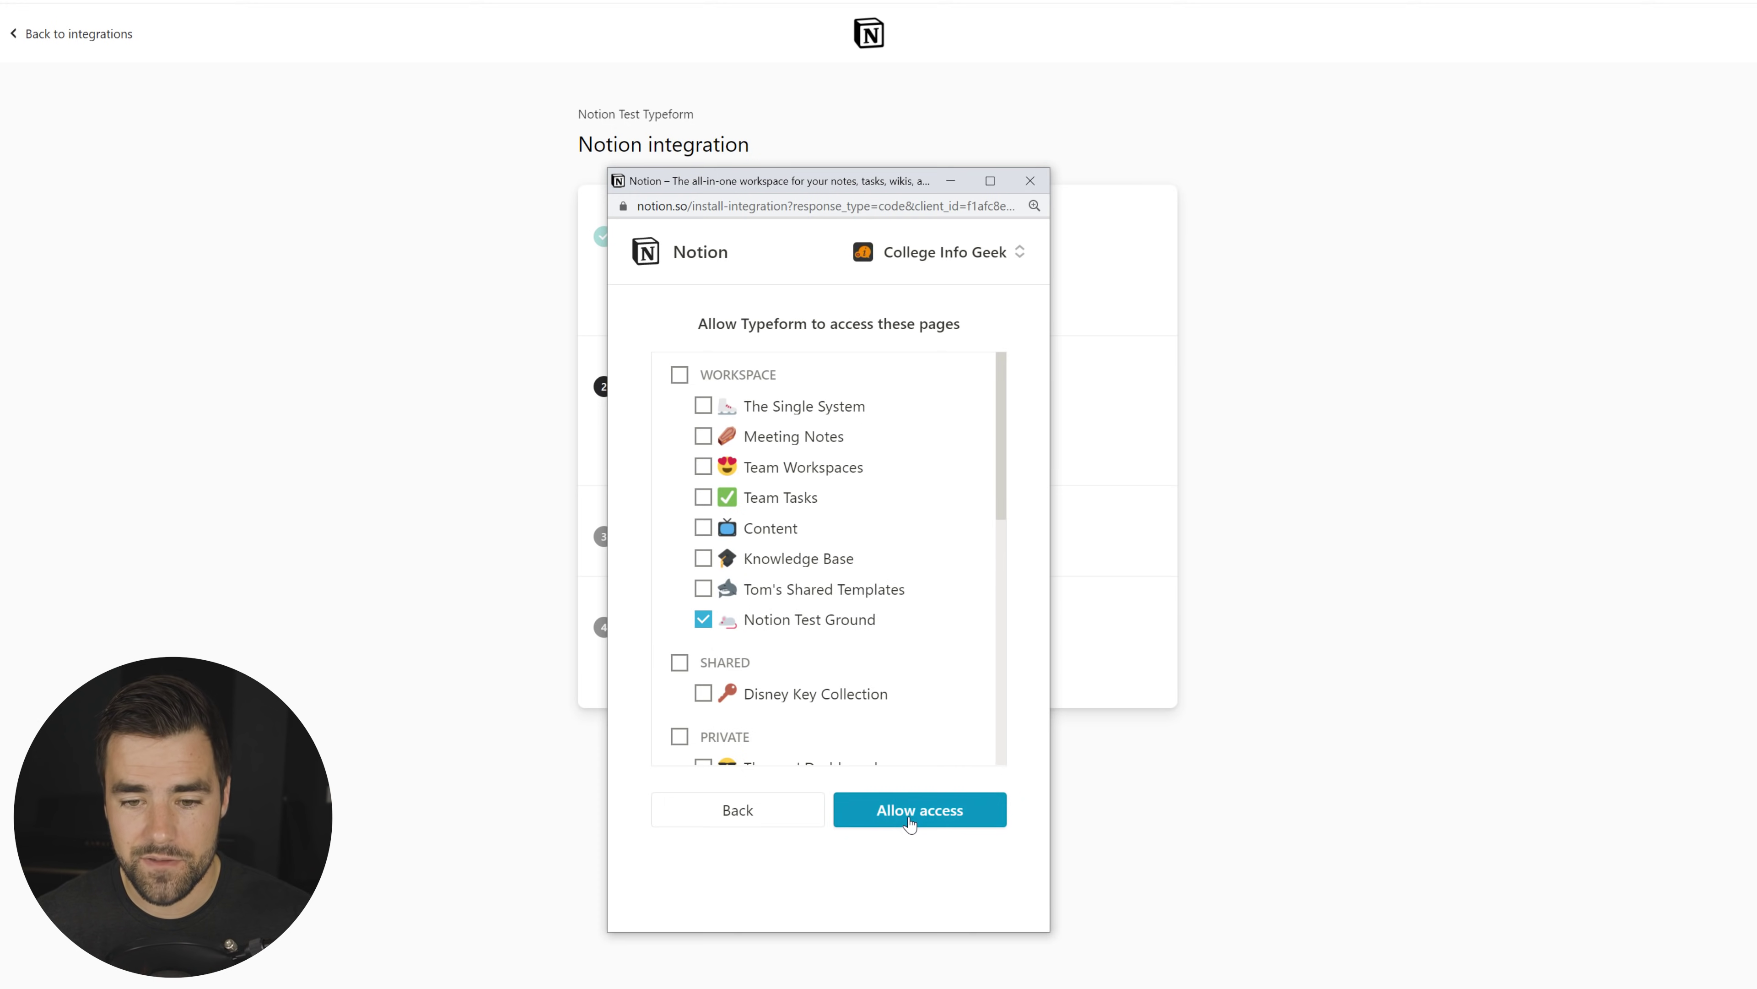
{"action": "left_click", "coordinate": [927, 811]}
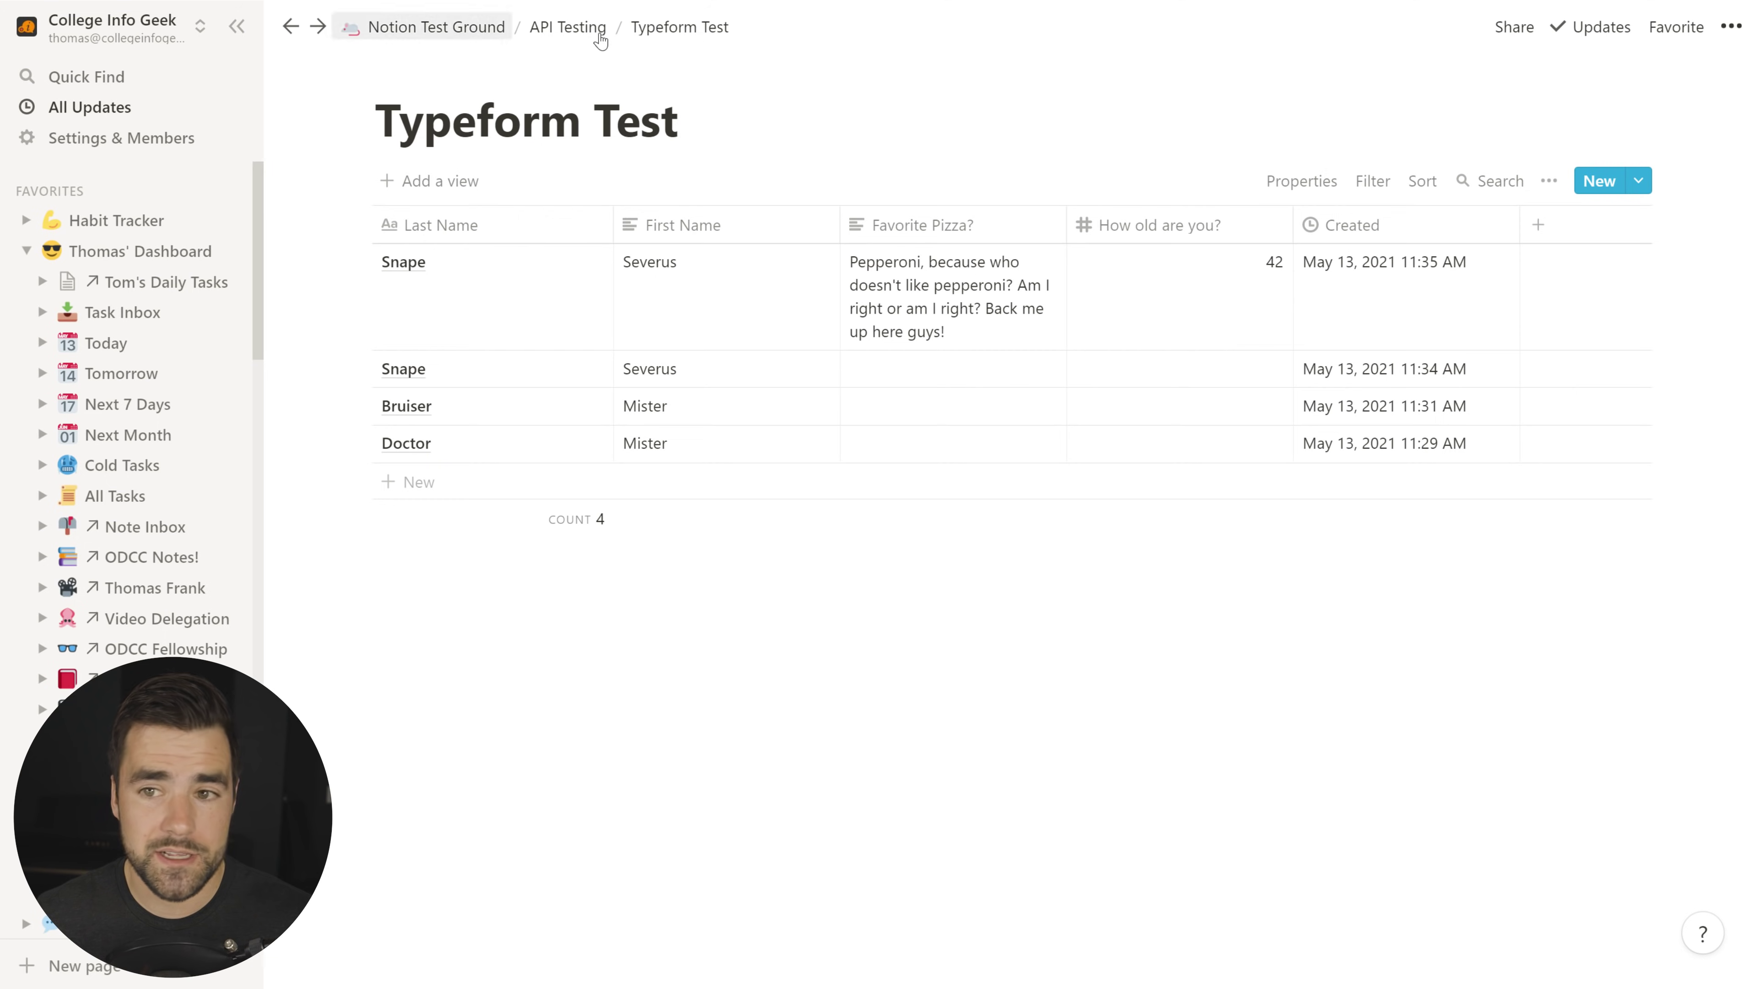
Step: Check the sharing and invite options on the Typeform Test and Knowledge Base pages, then go back
{"action": "left_click", "coordinate": [1515, 31]}
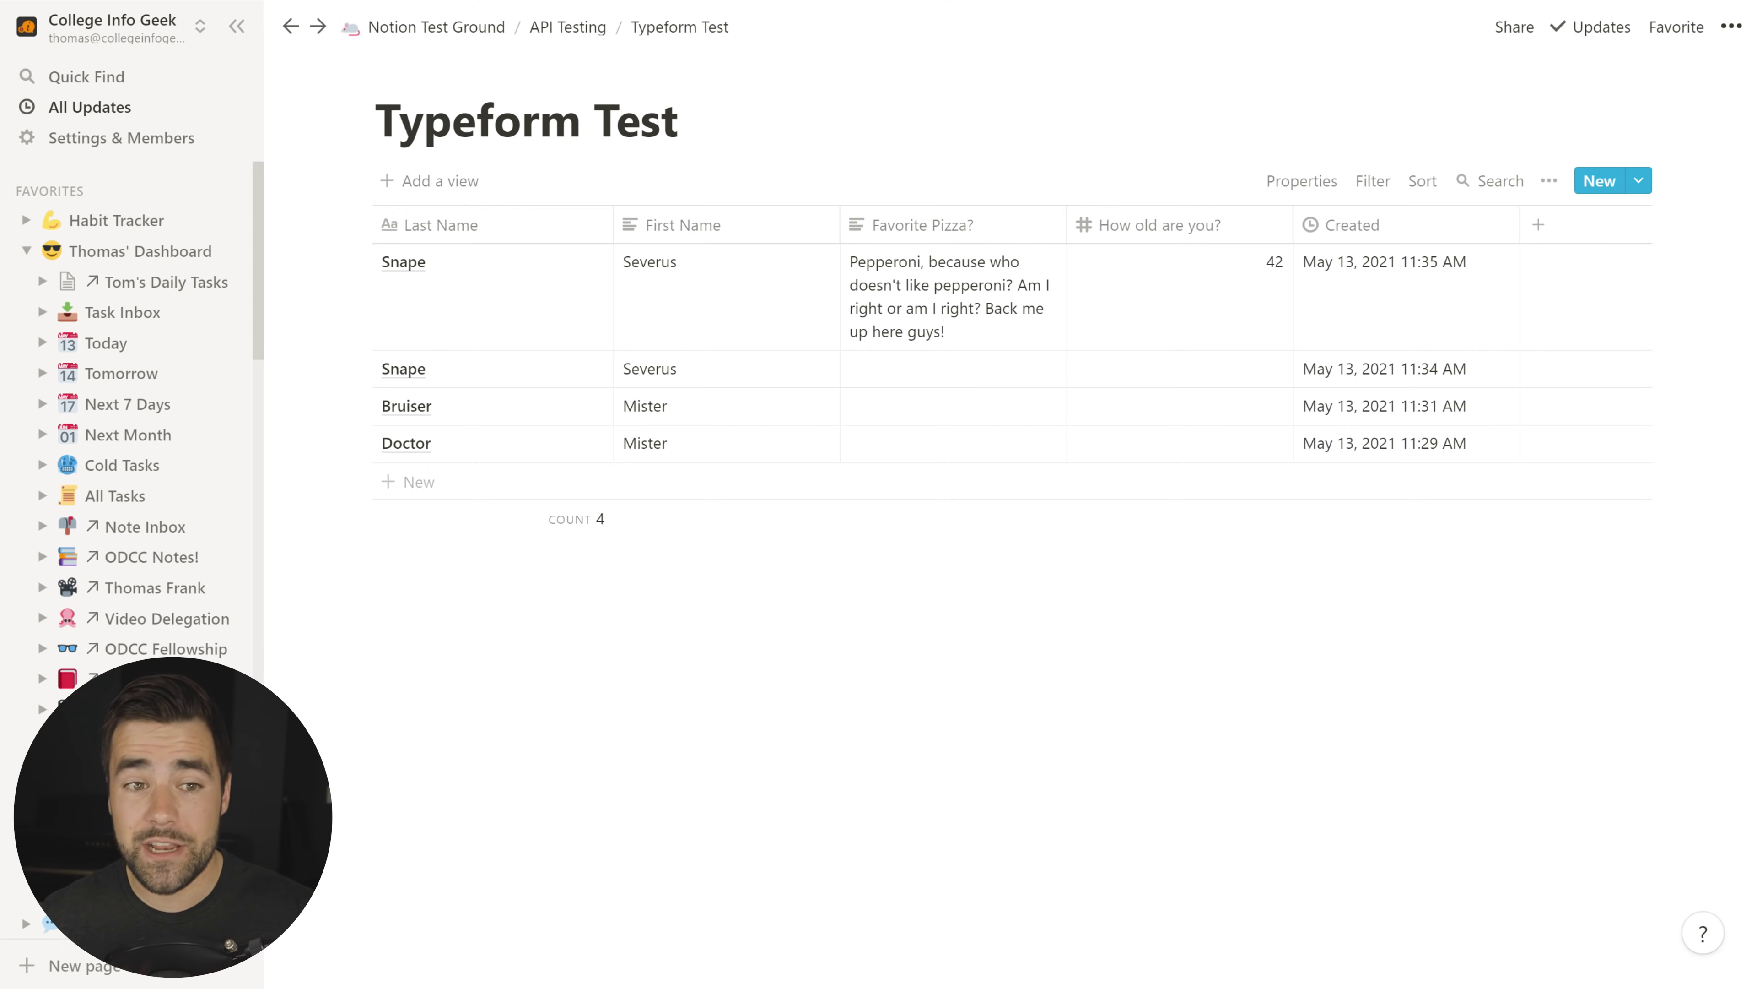
{"action": "scroll", "coordinate": [120, 515], "scroll_direction": "down", "scroll_amount": 15}
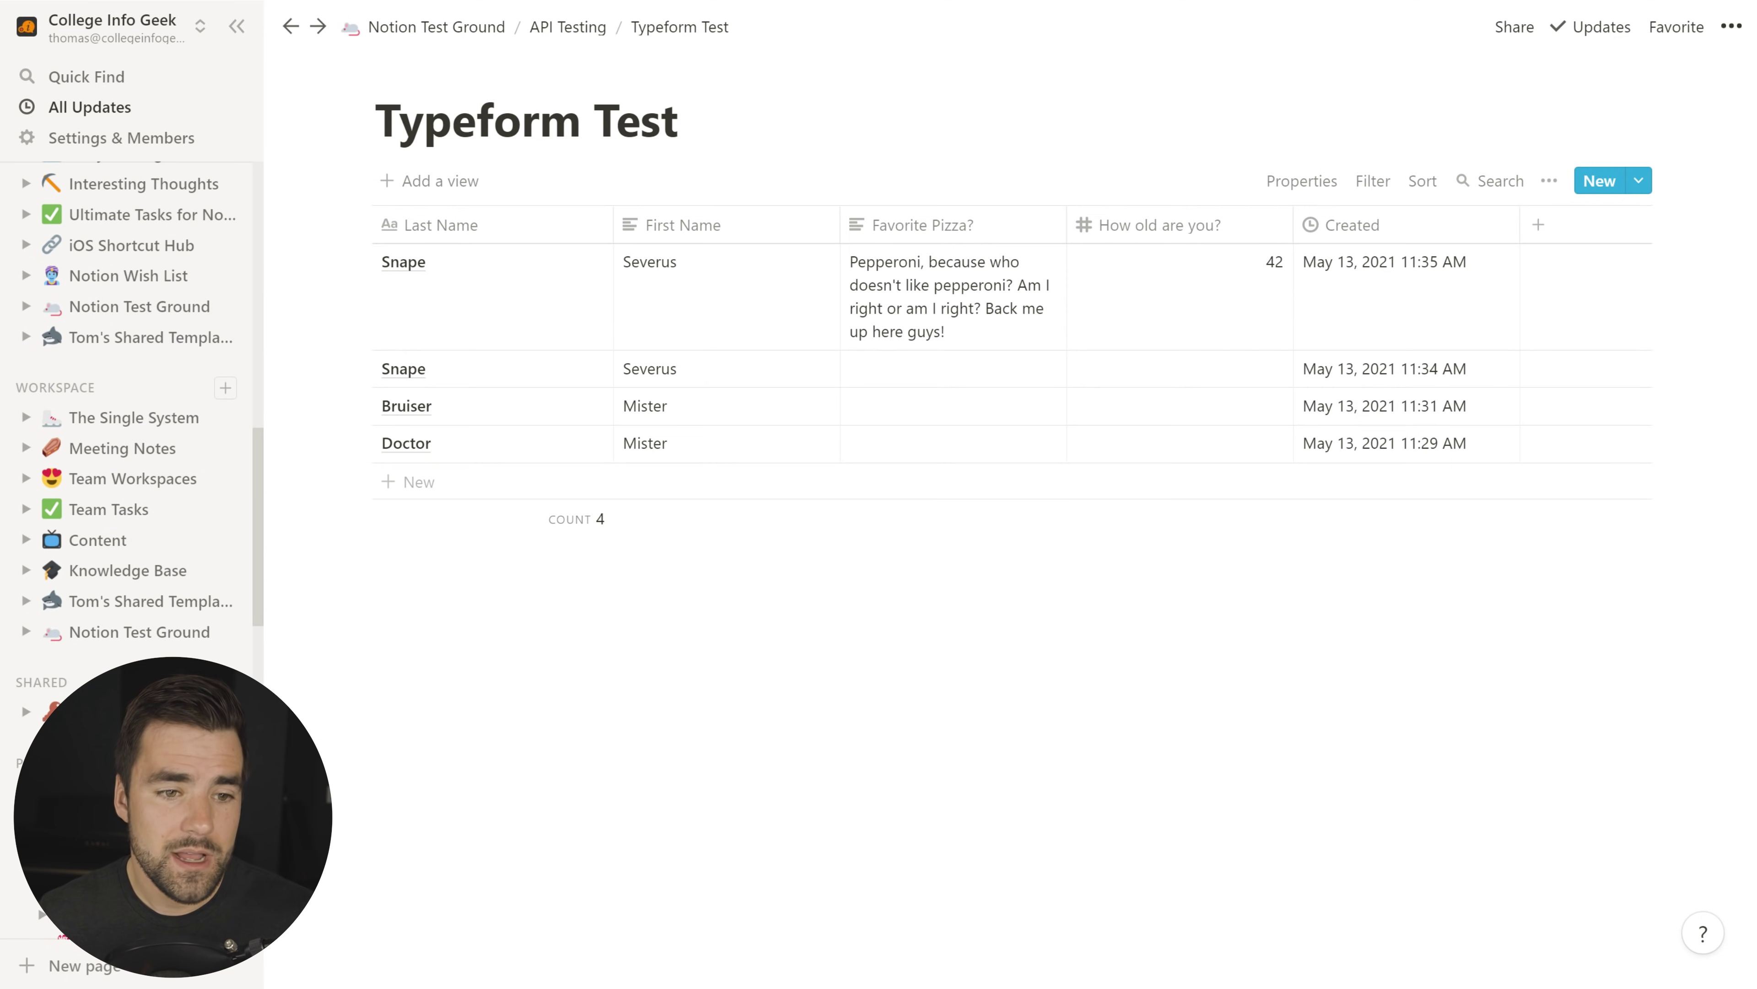
{"action": "left_click", "coordinate": [127, 570]}
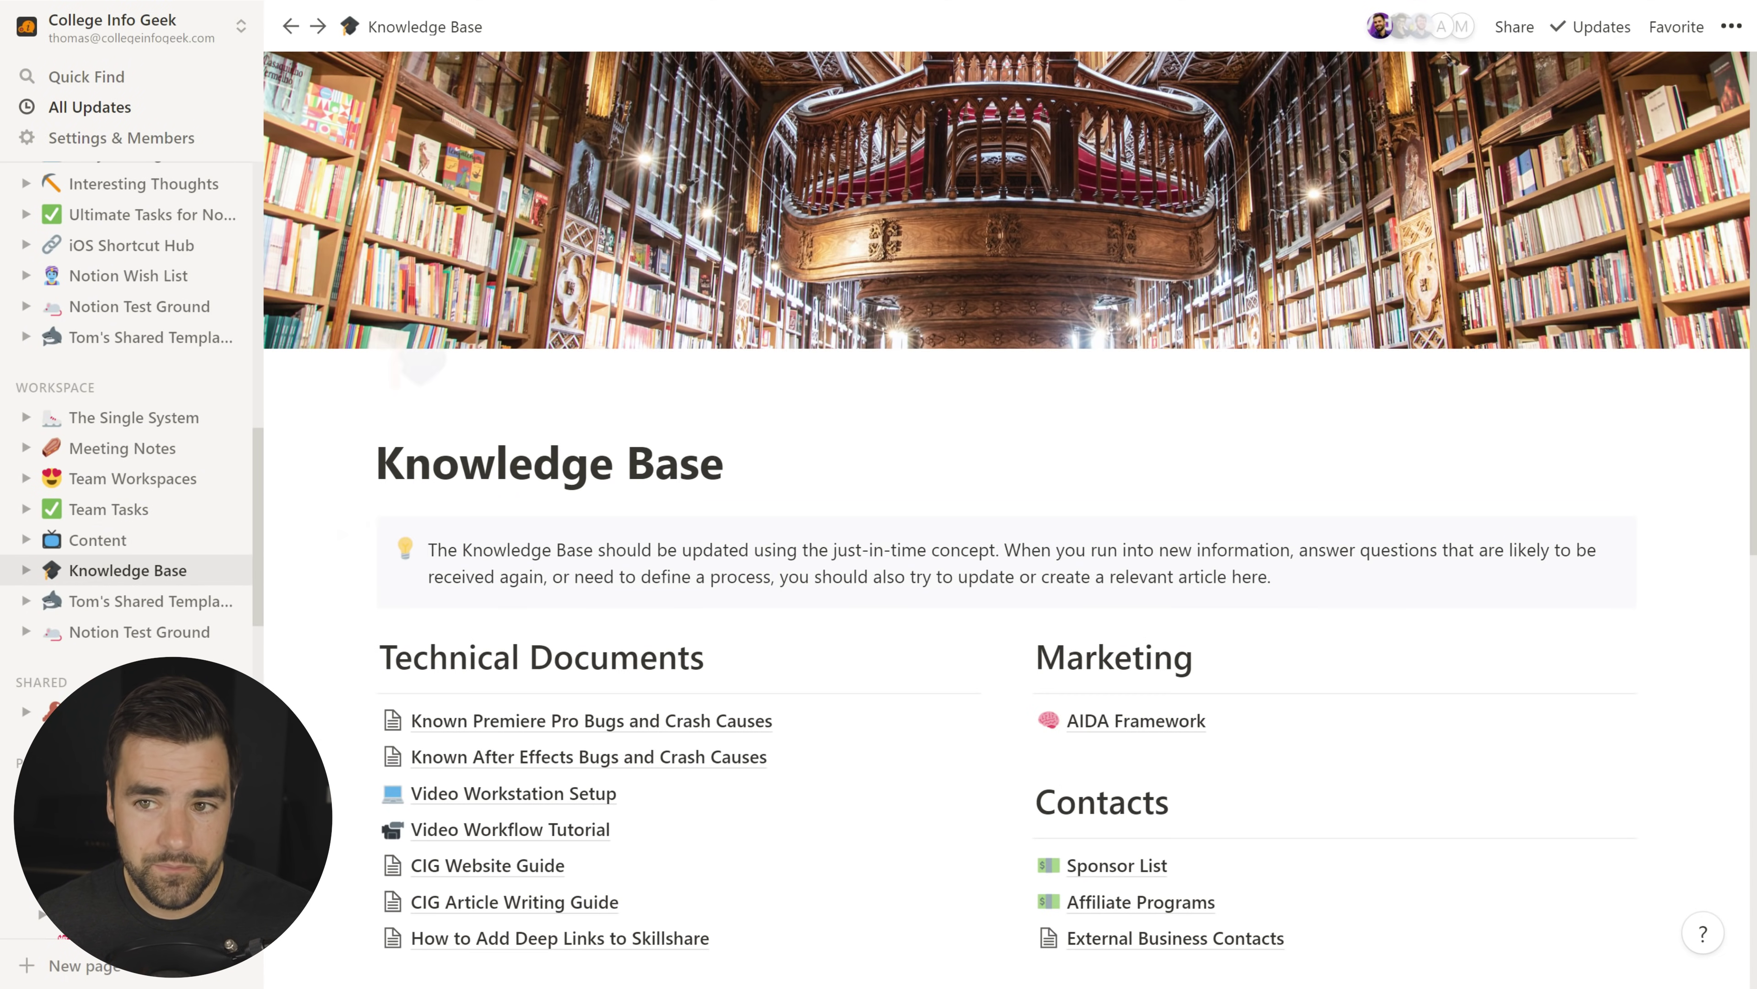
{"action": "left_click", "coordinate": [1513, 30]}
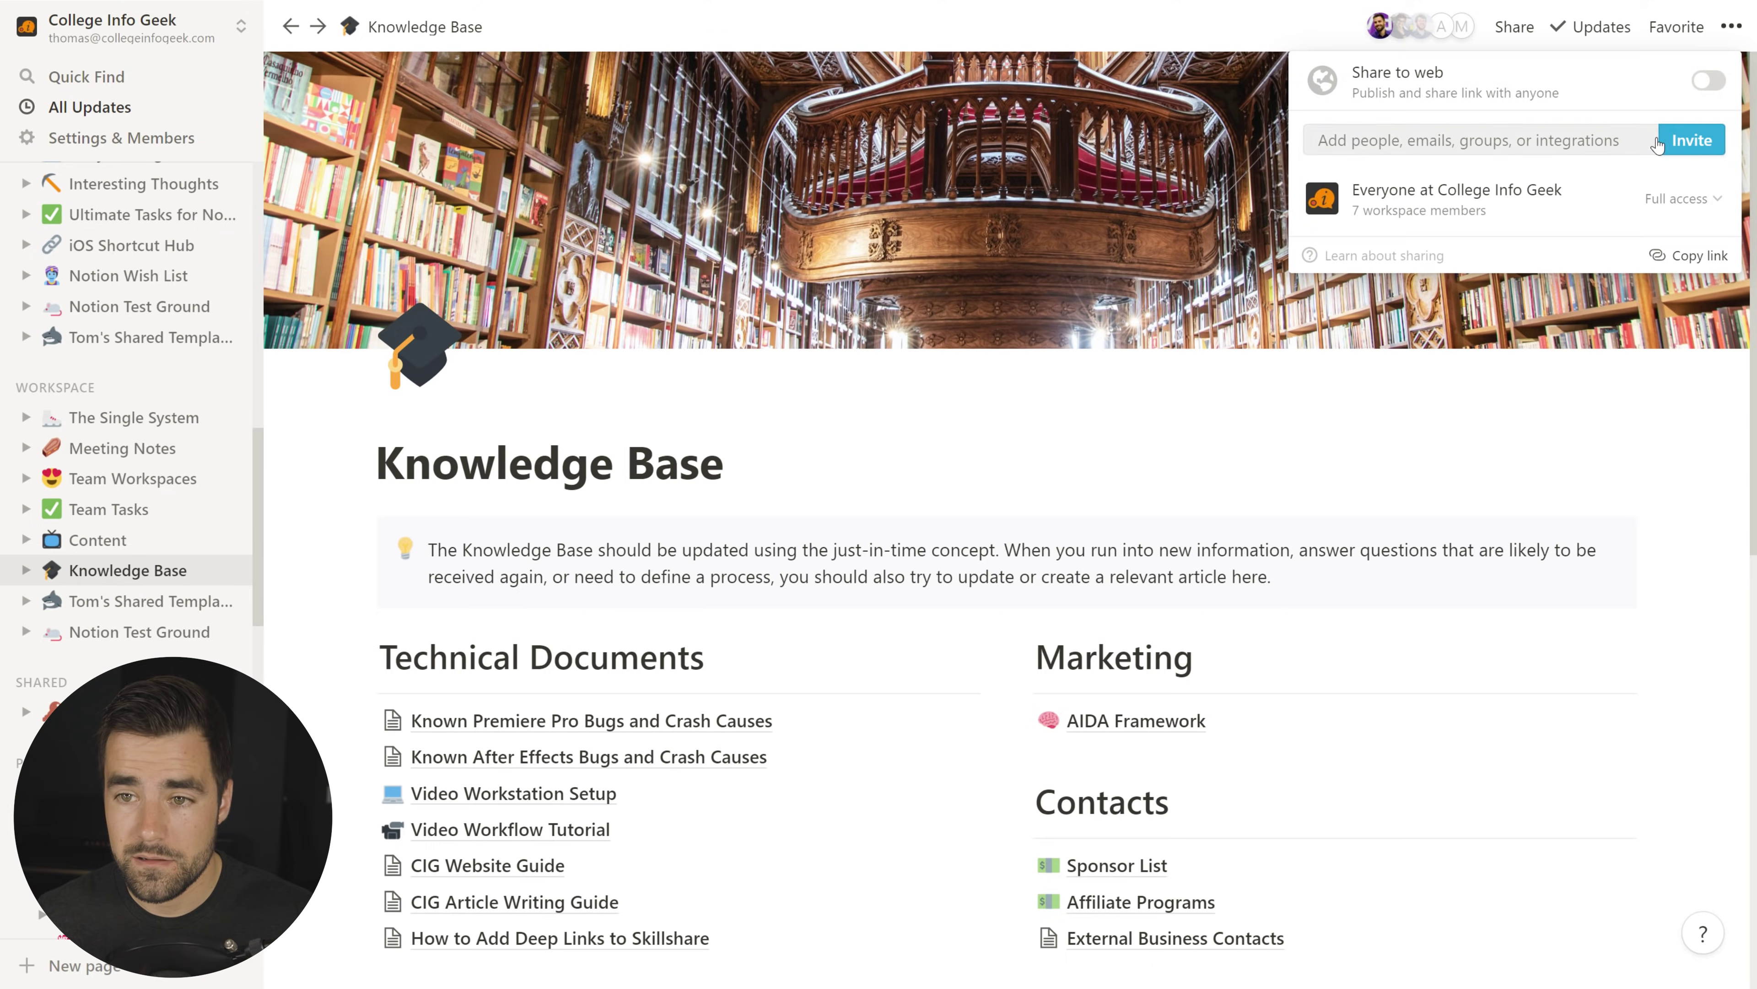
{"action": "left_click", "coordinate": [1688, 146]}
{"action": "scroll", "coordinate": [879, 373], "scroll_direction": "down", "scroll_amount": 2}
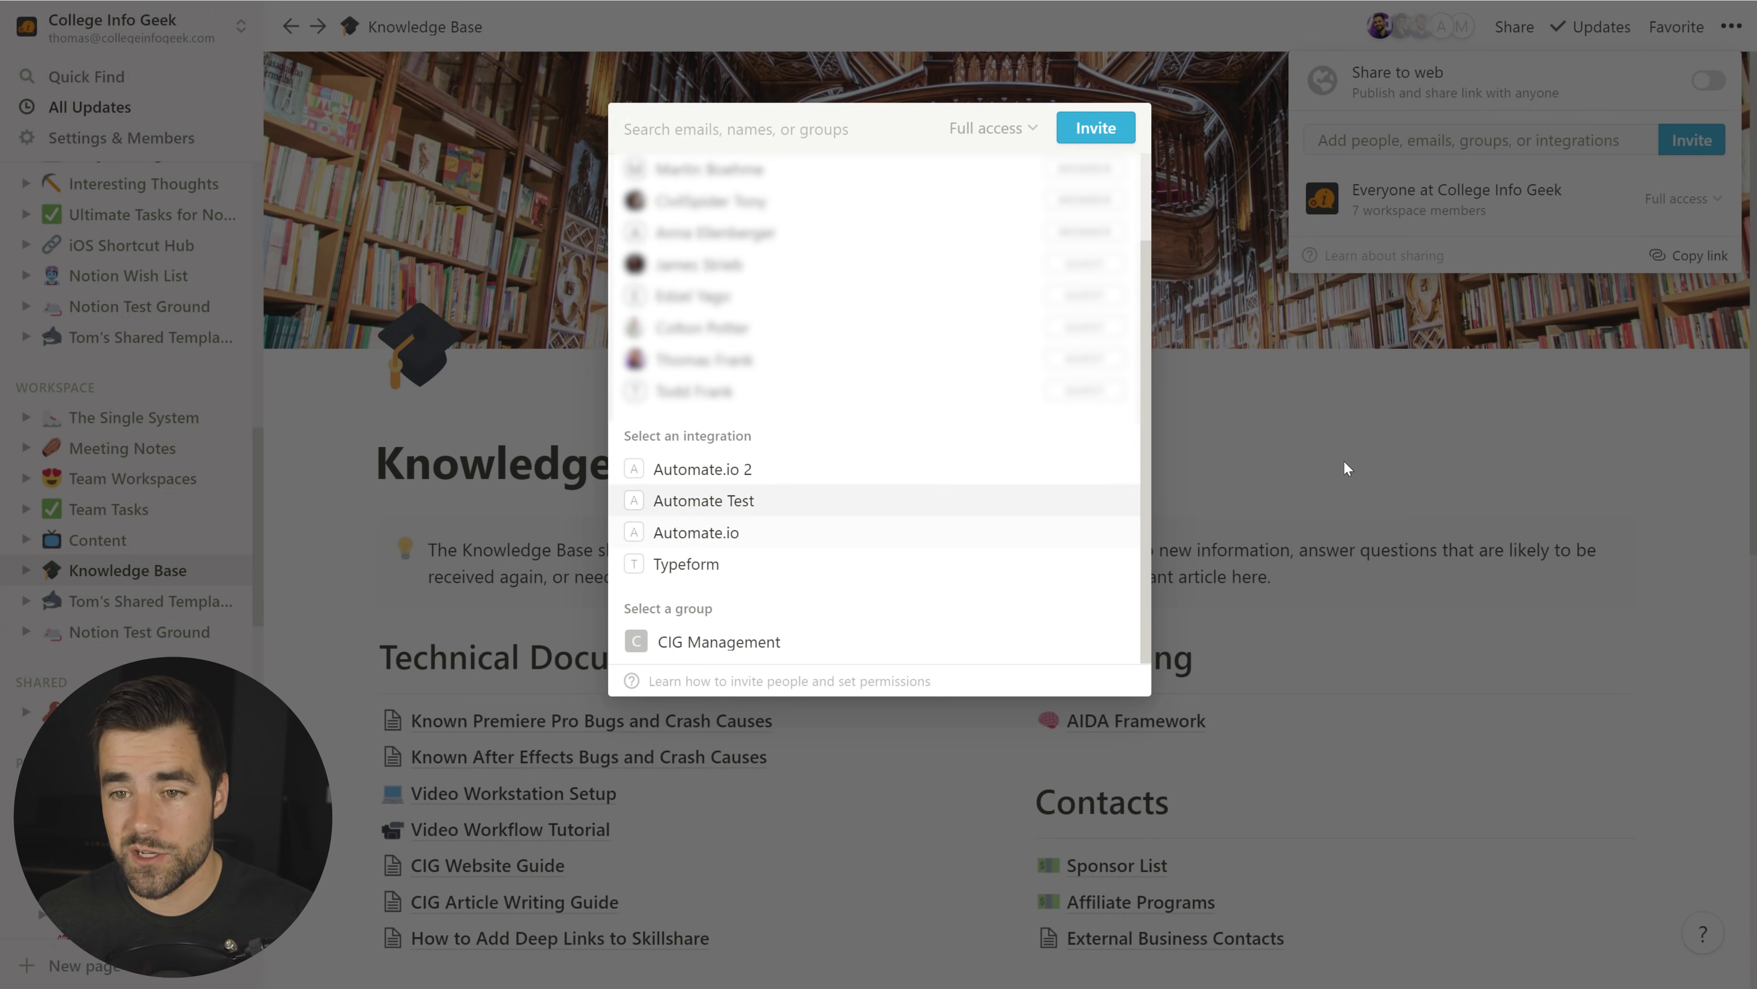
{"action": "left_click", "coordinate": [1319, 454]}
{"action": "key", "text": "ctrl+["}
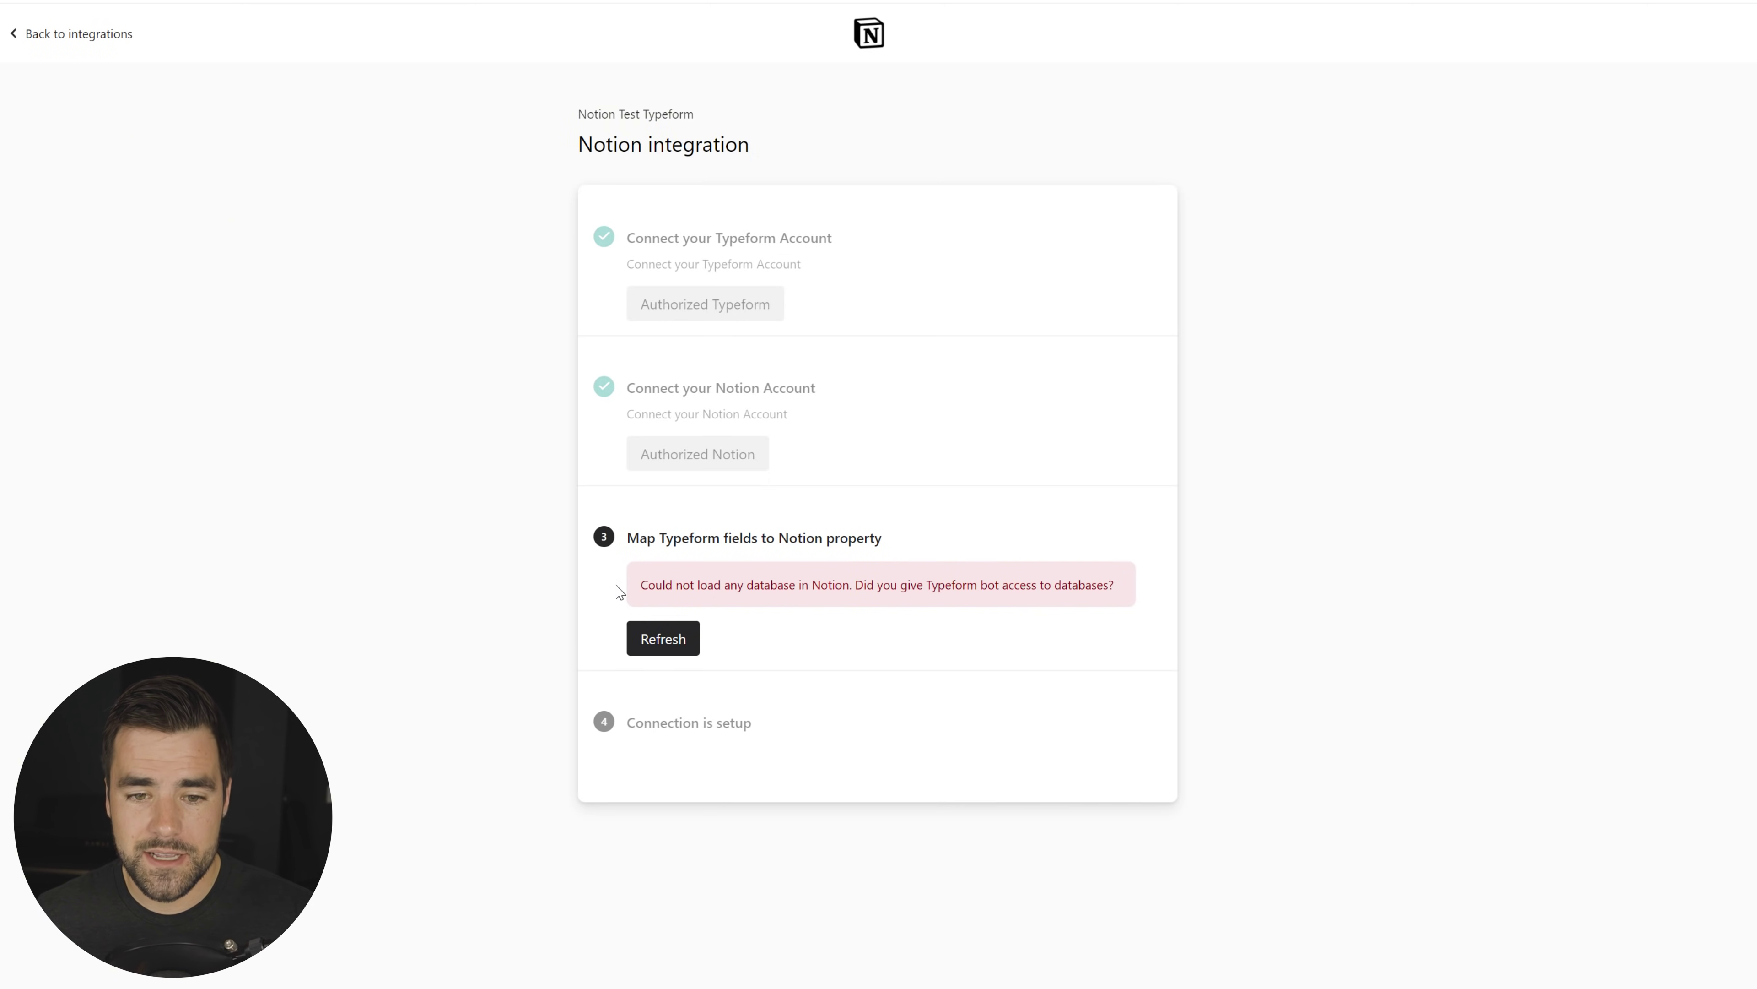
Step: Refresh the database list and select the Typeform Test database
{"action": "left_click", "coordinate": [679, 645]}
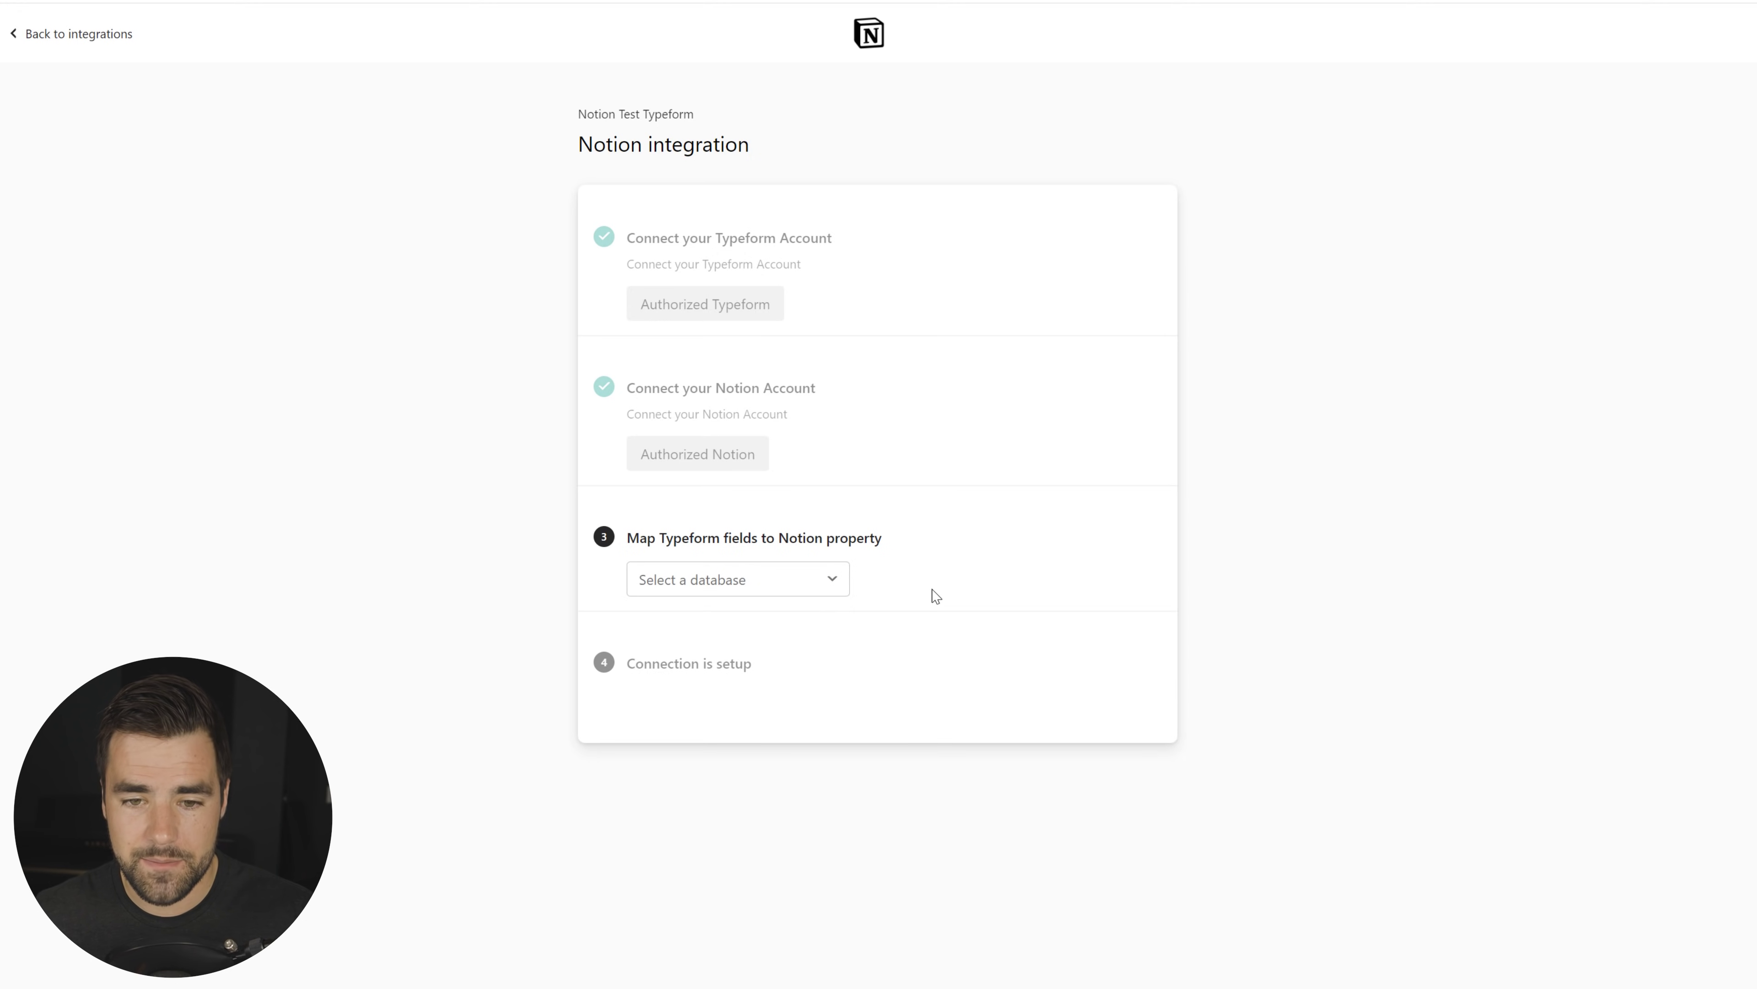
{"action": "left_click", "coordinate": [841, 590]}
{"action": "left_click", "coordinate": [739, 622]}
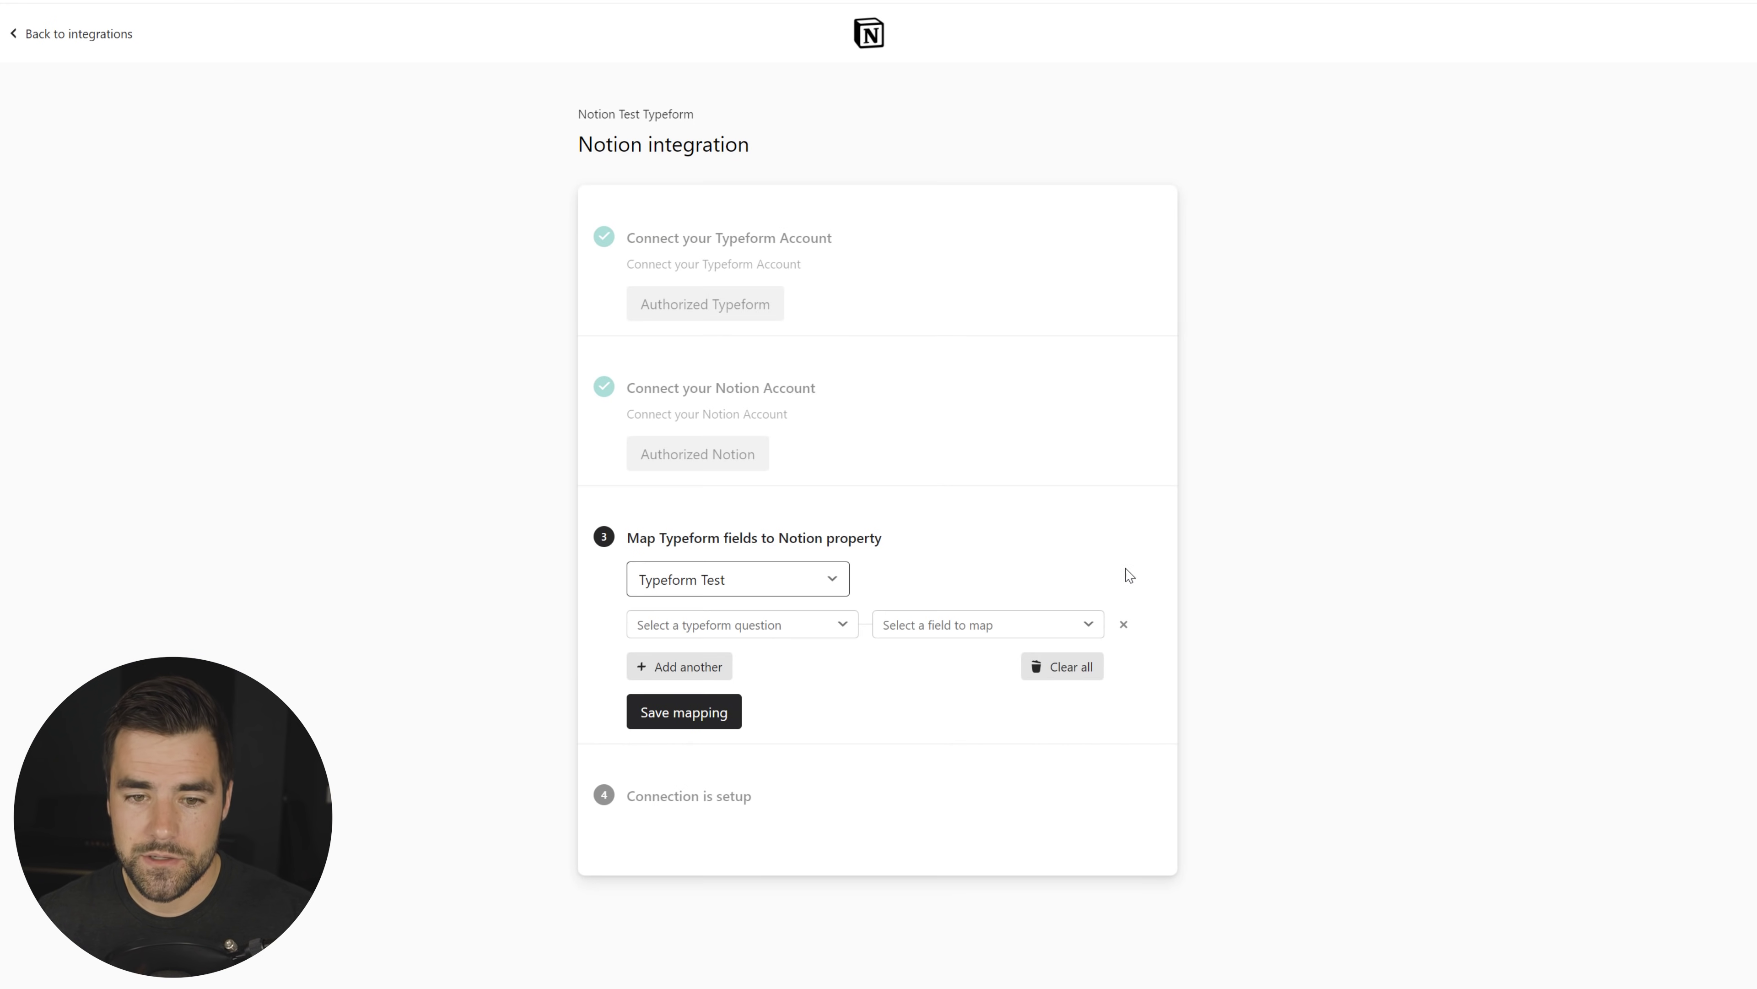
Step: Map the first-name and last-name questions to the First Name and Last Name properties
{"action": "left_click", "coordinate": [796, 626]}
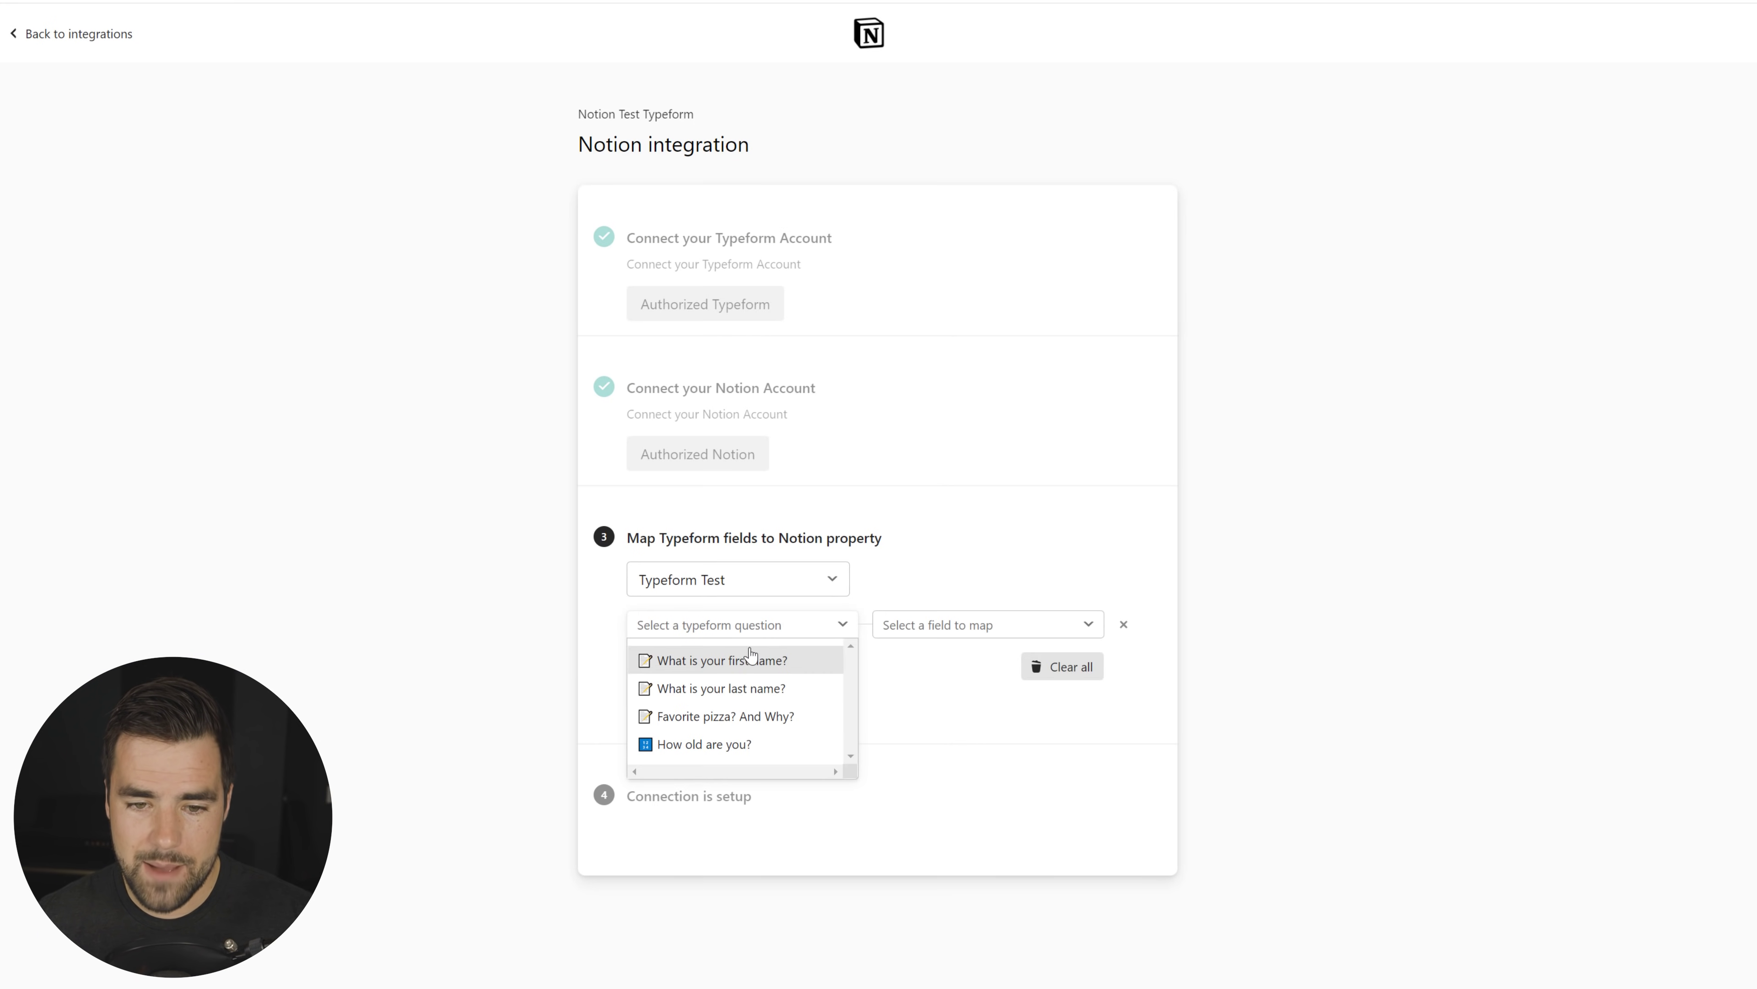
{"action": "left_click", "coordinate": [813, 654]}
{"action": "left_click", "coordinate": [996, 627]}
{"action": "left_click", "coordinate": [953, 661]}
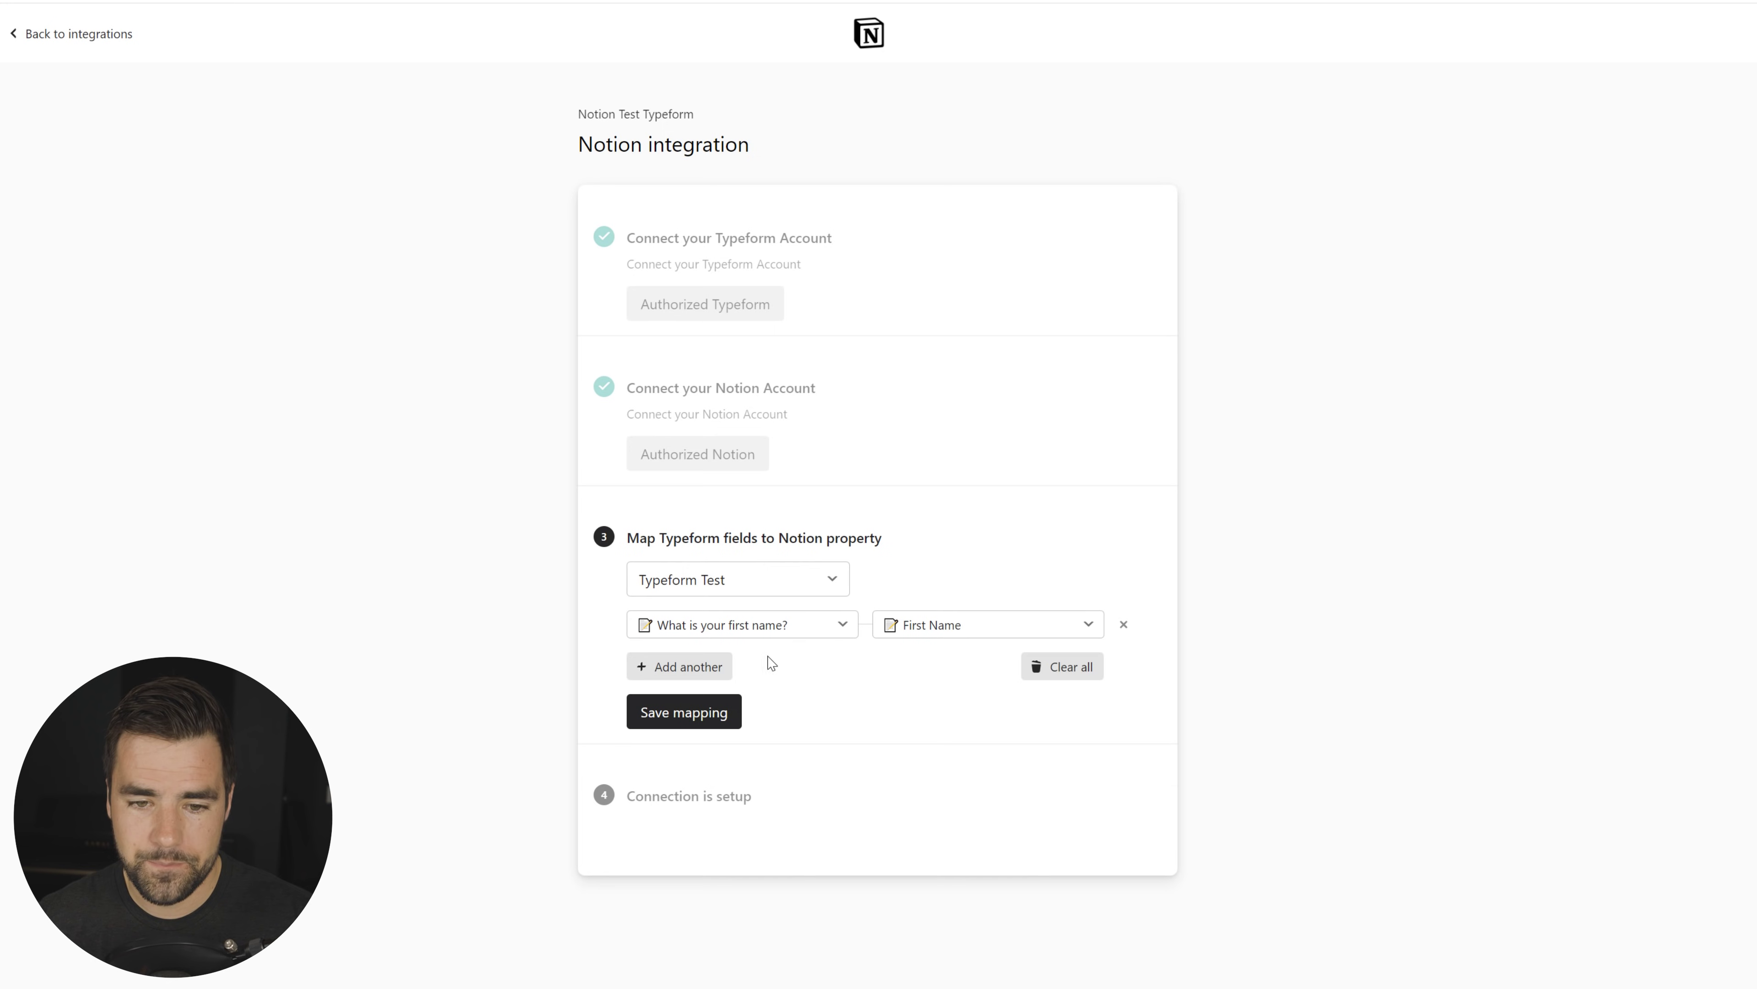
{"action": "left_click", "coordinate": [723, 668]}
{"action": "left_click", "coordinate": [726, 670]}
{"action": "left_click", "coordinate": [712, 727]}
{"action": "left_click", "coordinate": [954, 669]}
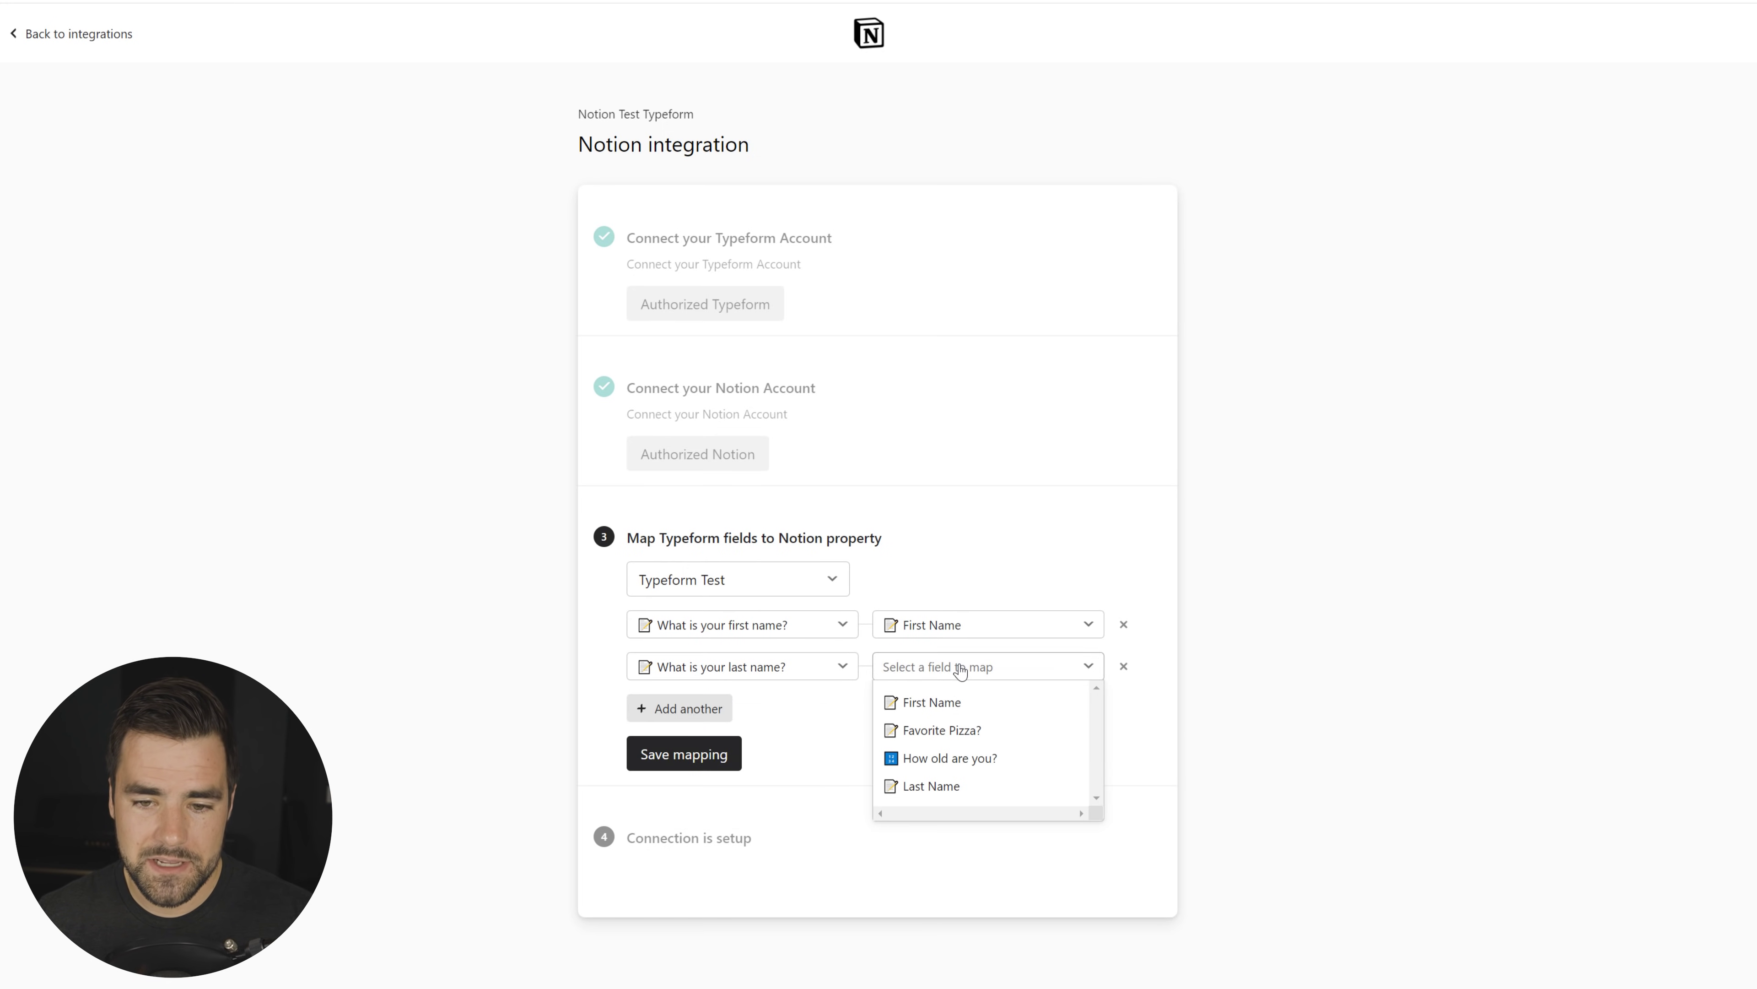
{"action": "left_click", "coordinate": [945, 781]}
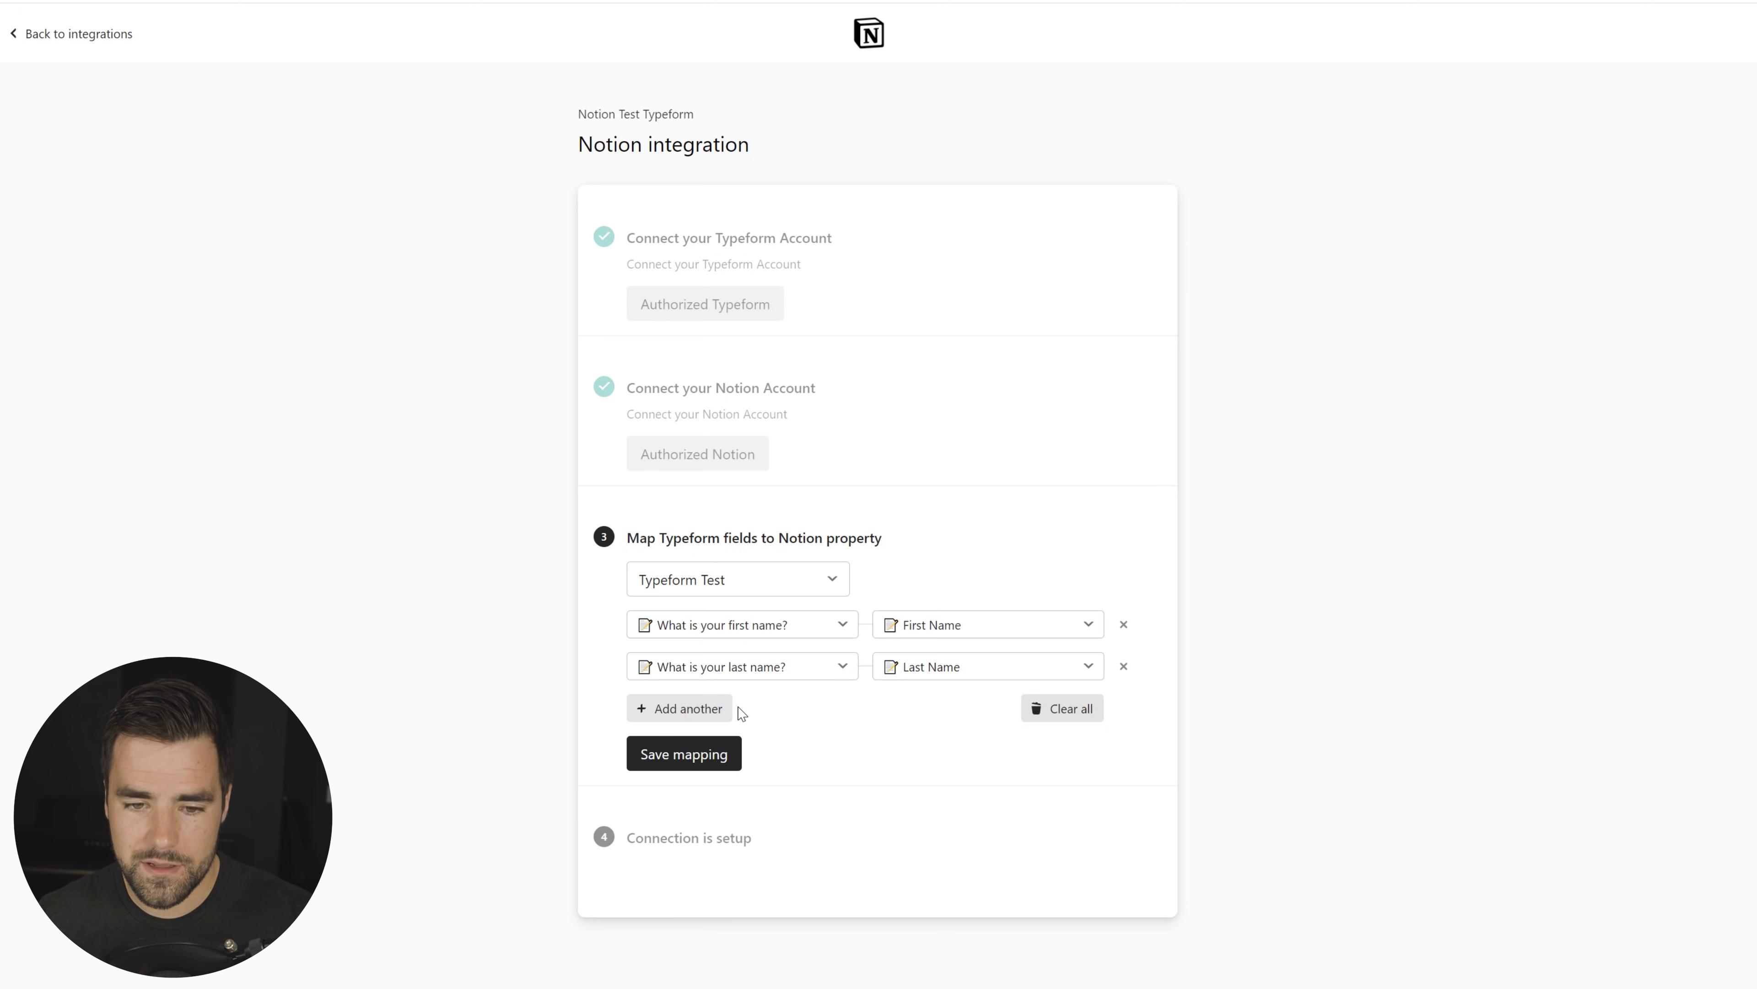
Step: Map the pizza and age questions to Favorite Pizza? and How old are you?, then save
{"action": "left_click", "coordinate": [692, 713]}
{"action": "left_click", "coordinate": [765, 713]}
{"action": "left_click", "coordinate": [742, 796]}
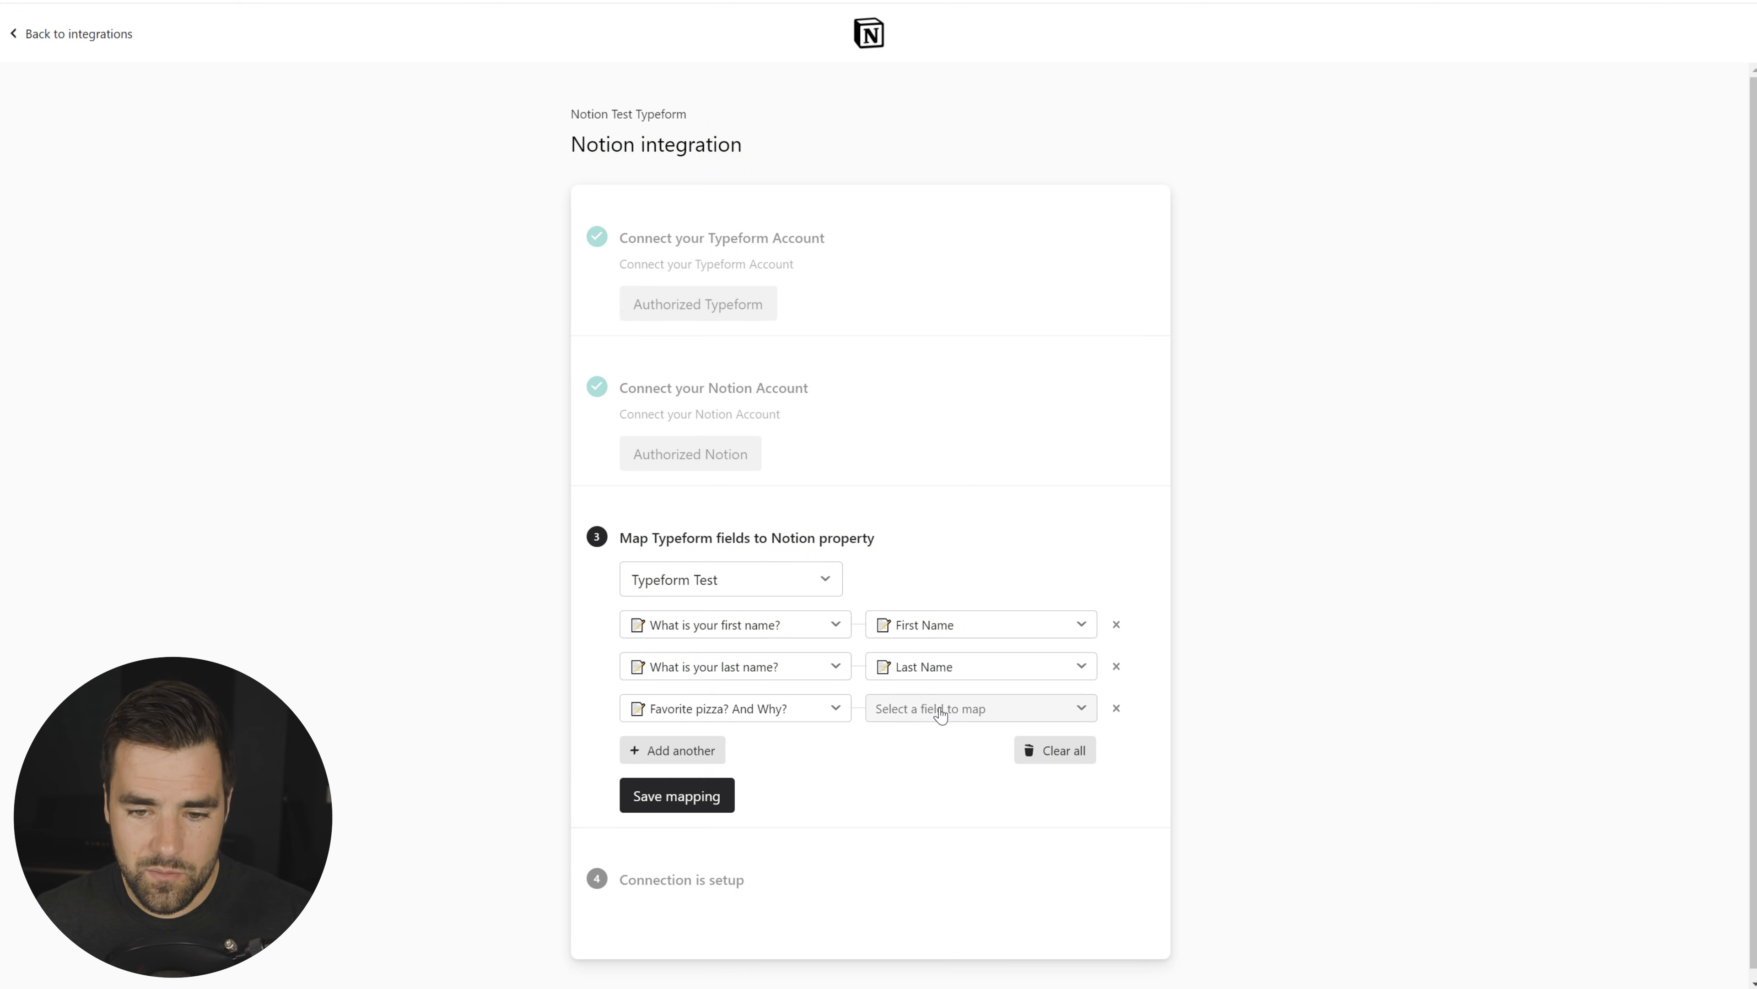
{"action": "left_click", "coordinate": [941, 715]}
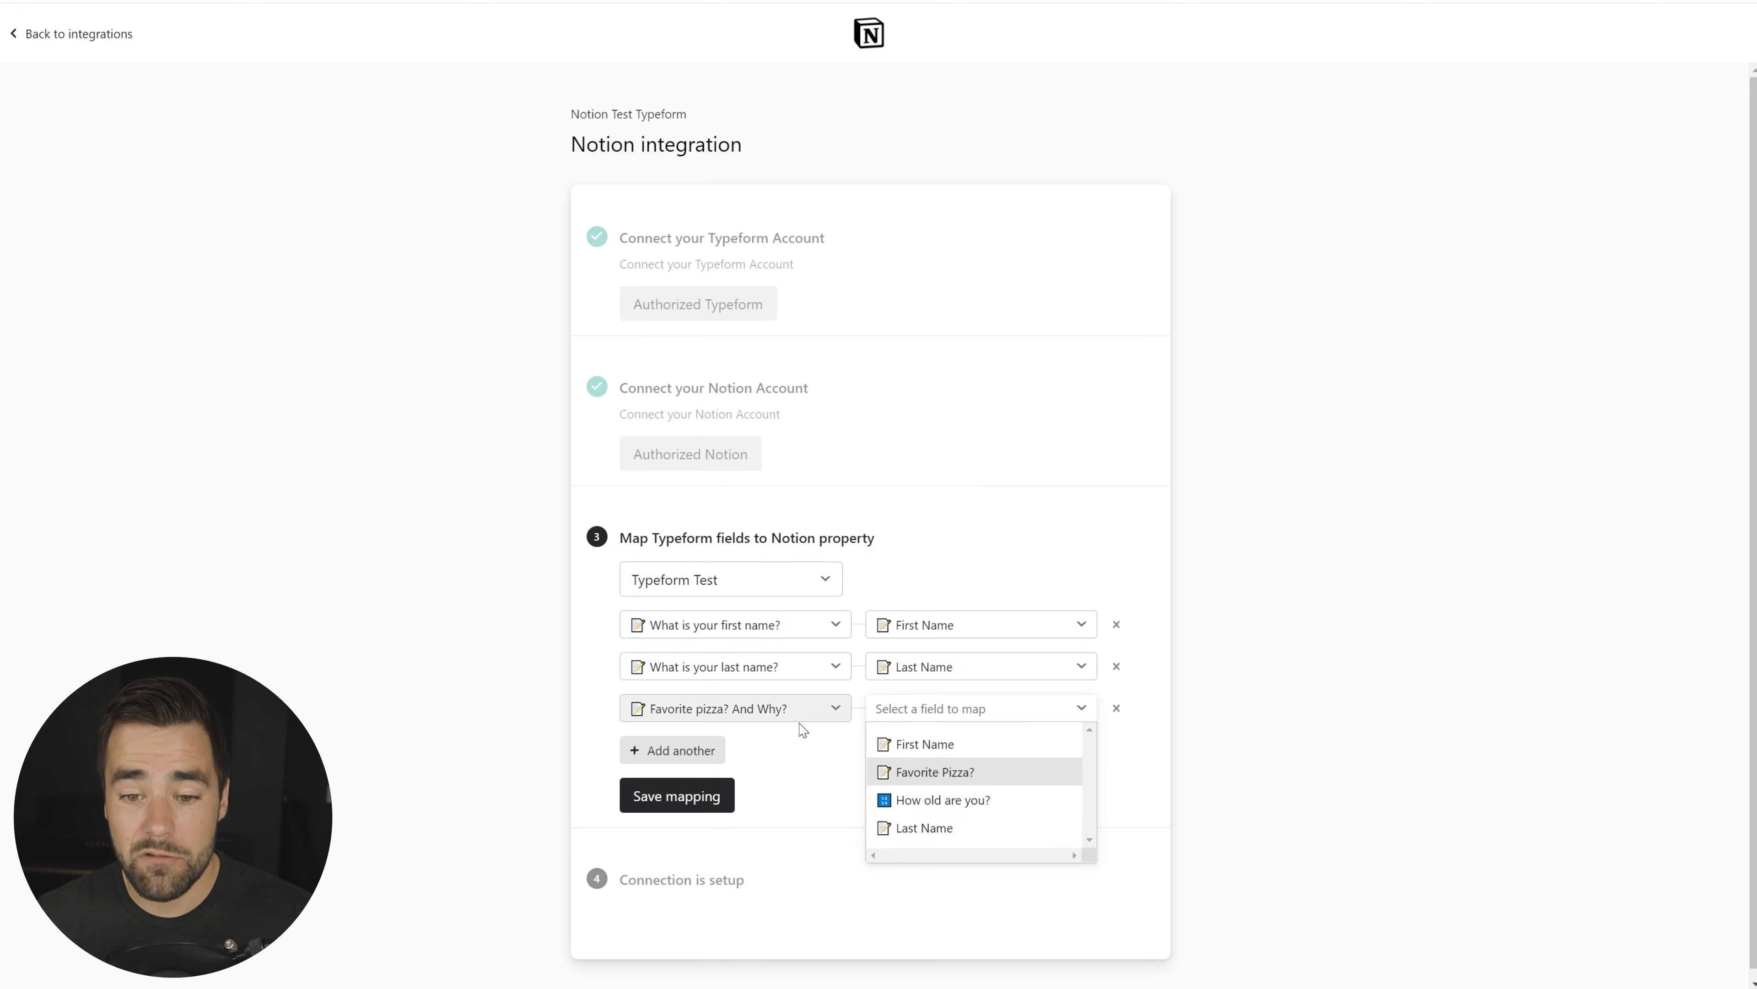
{"action": "left_click", "coordinate": [948, 783]}
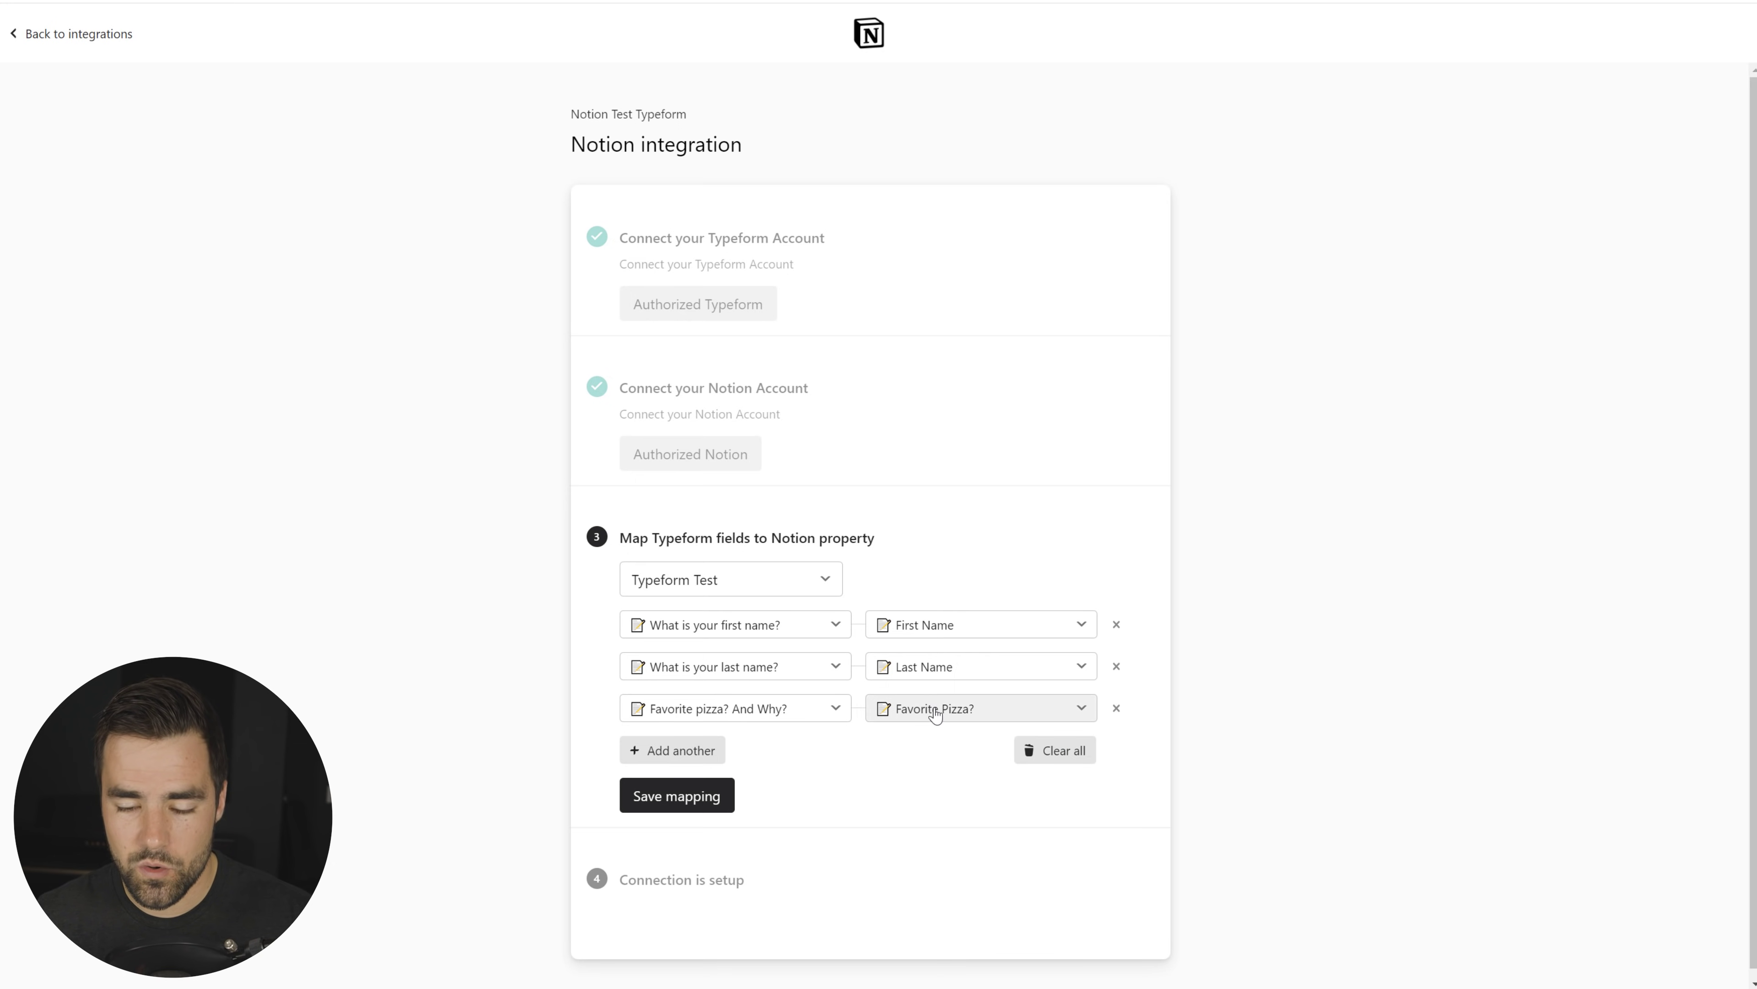
{"action": "left_click", "coordinate": [685, 750]}
{"action": "left_click", "coordinate": [754, 753]}
{"action": "left_click", "coordinate": [734, 871]}
{"action": "left_click", "coordinate": [921, 762]}
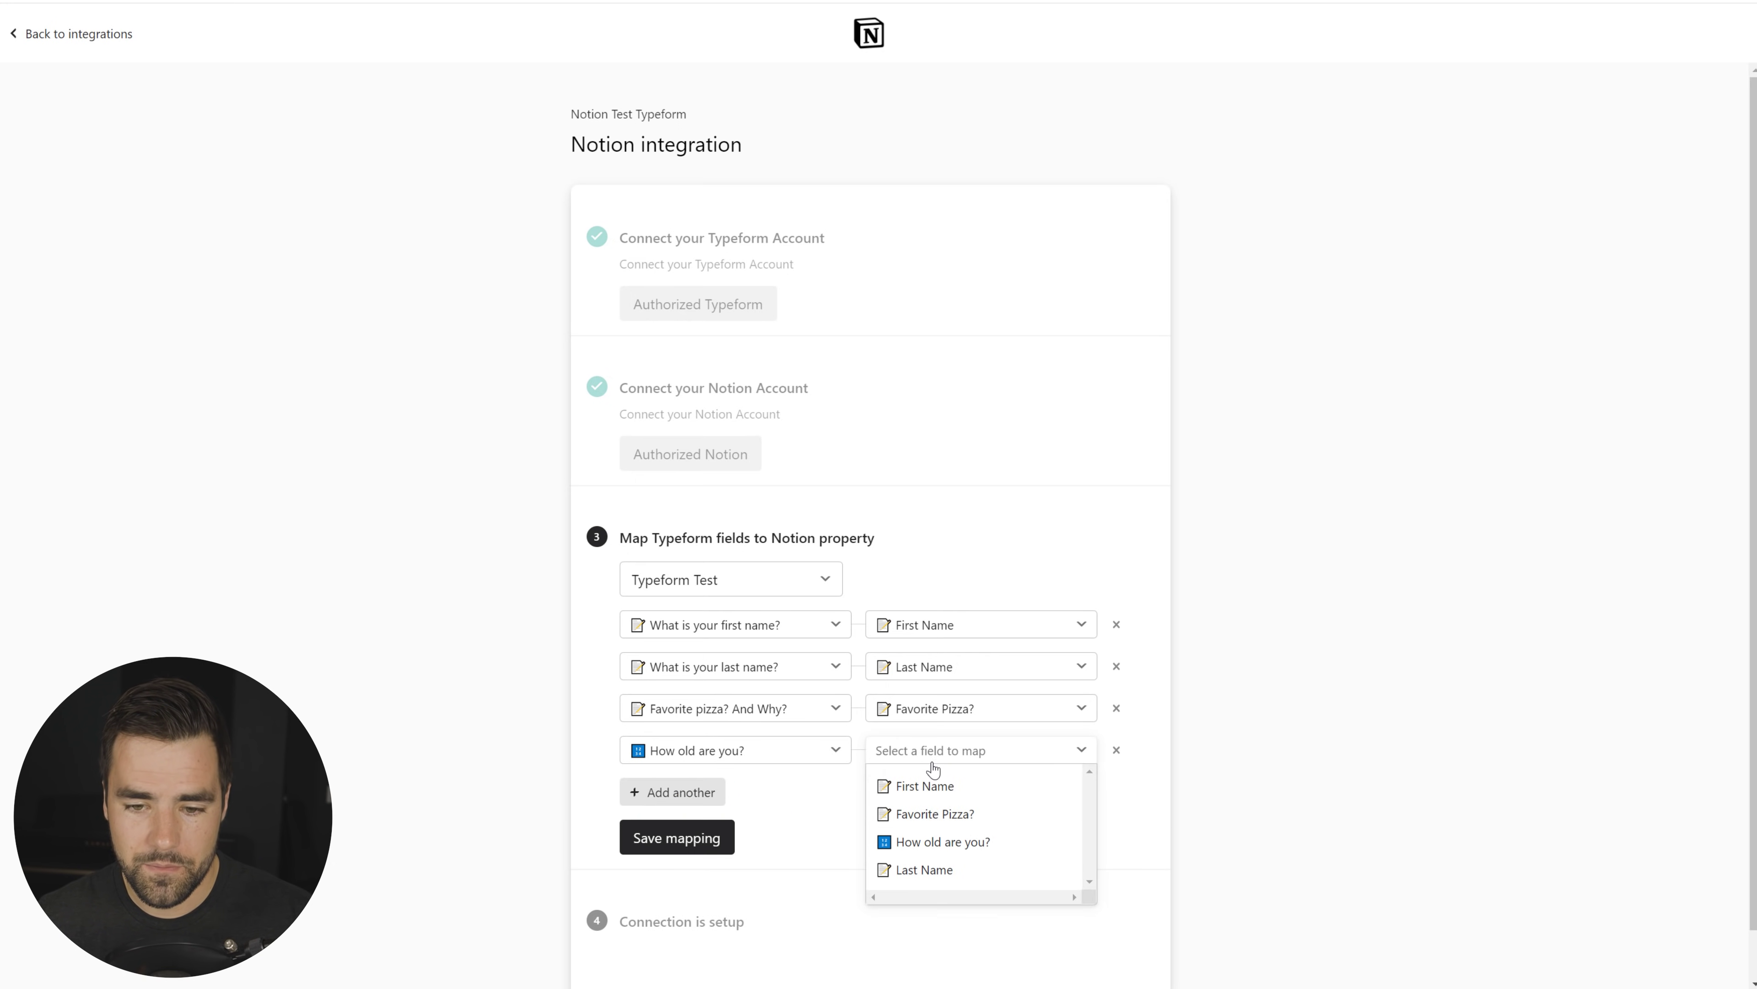
{"action": "left_click", "coordinate": [948, 841]}
{"action": "left_click", "coordinate": [692, 841]}
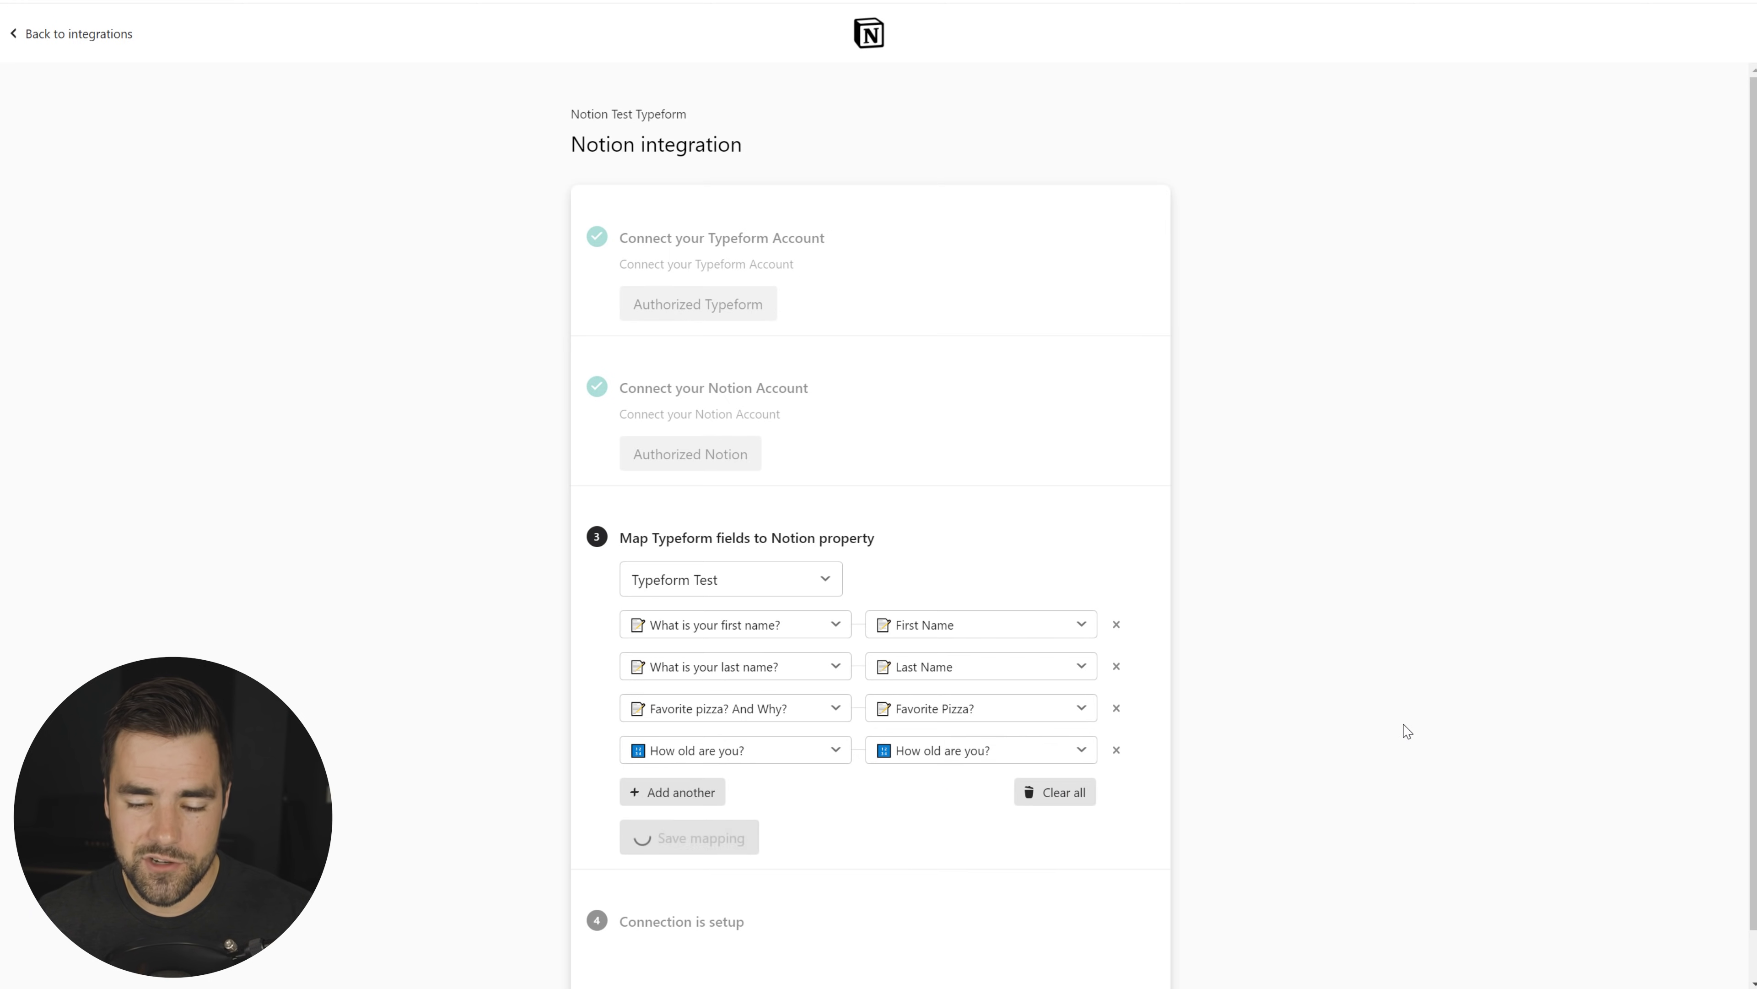
Step: Open the live test form and enter the respondent's first and last name
{"action": "left_click", "coordinate": [723, 677]}
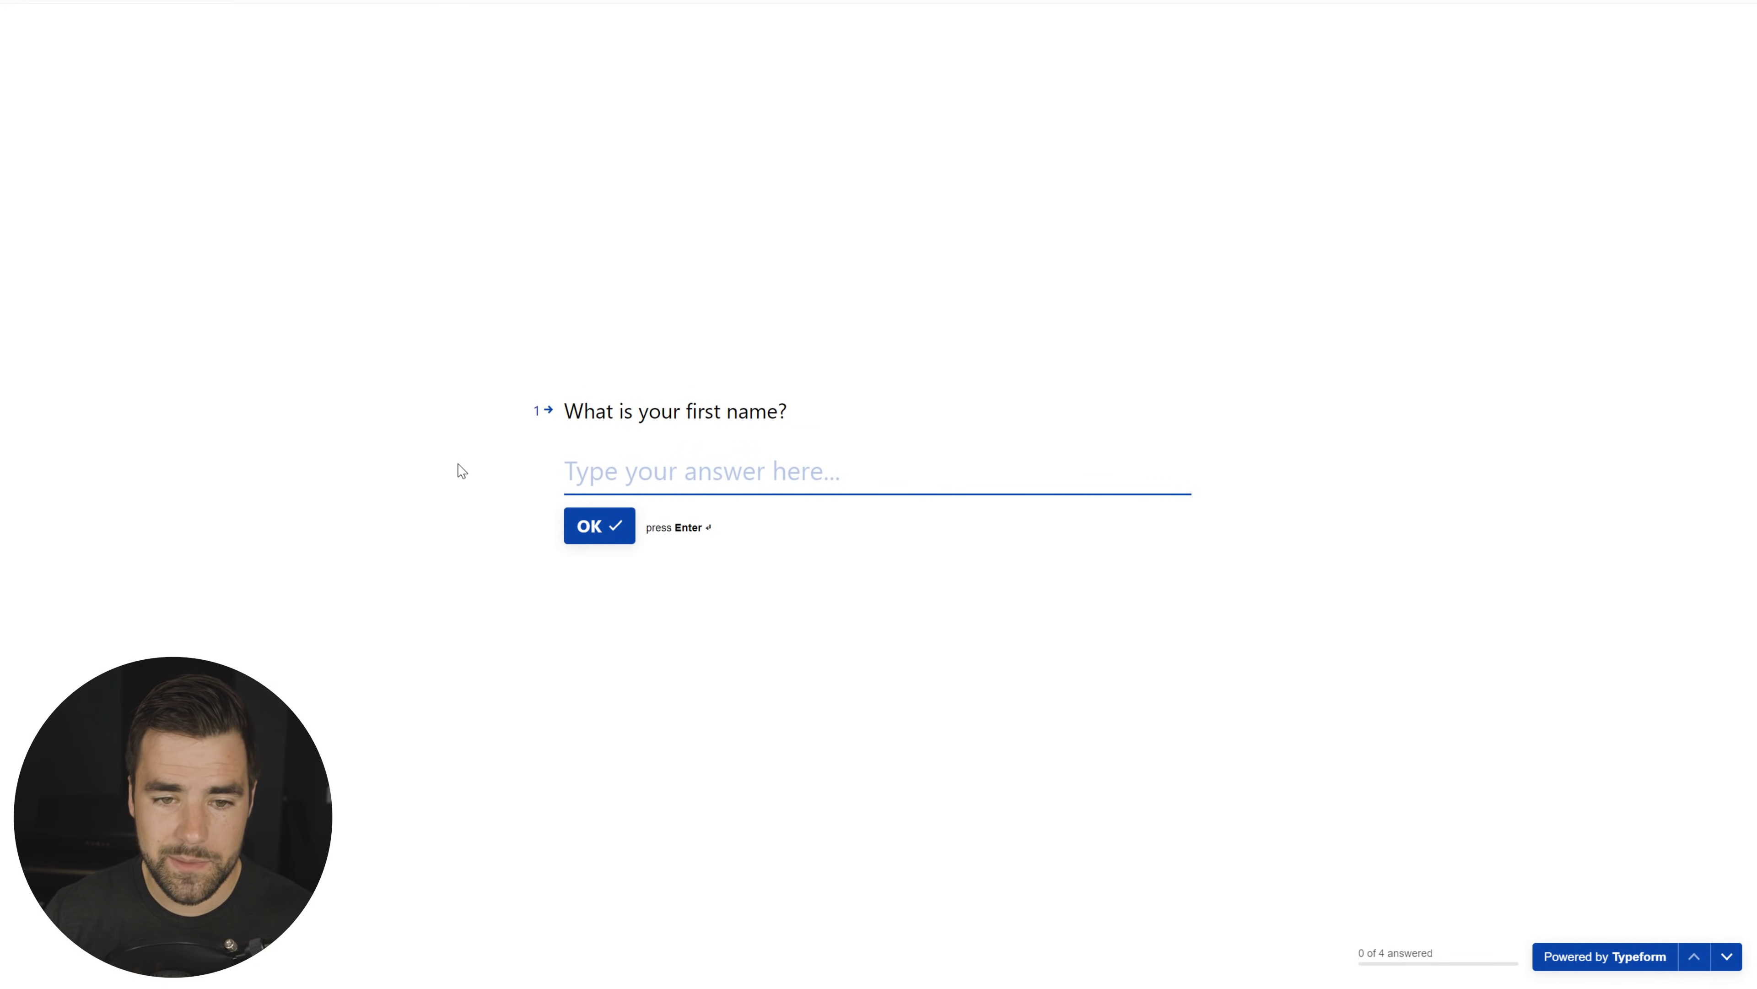
{"action": "type", "text": "Dummy"}
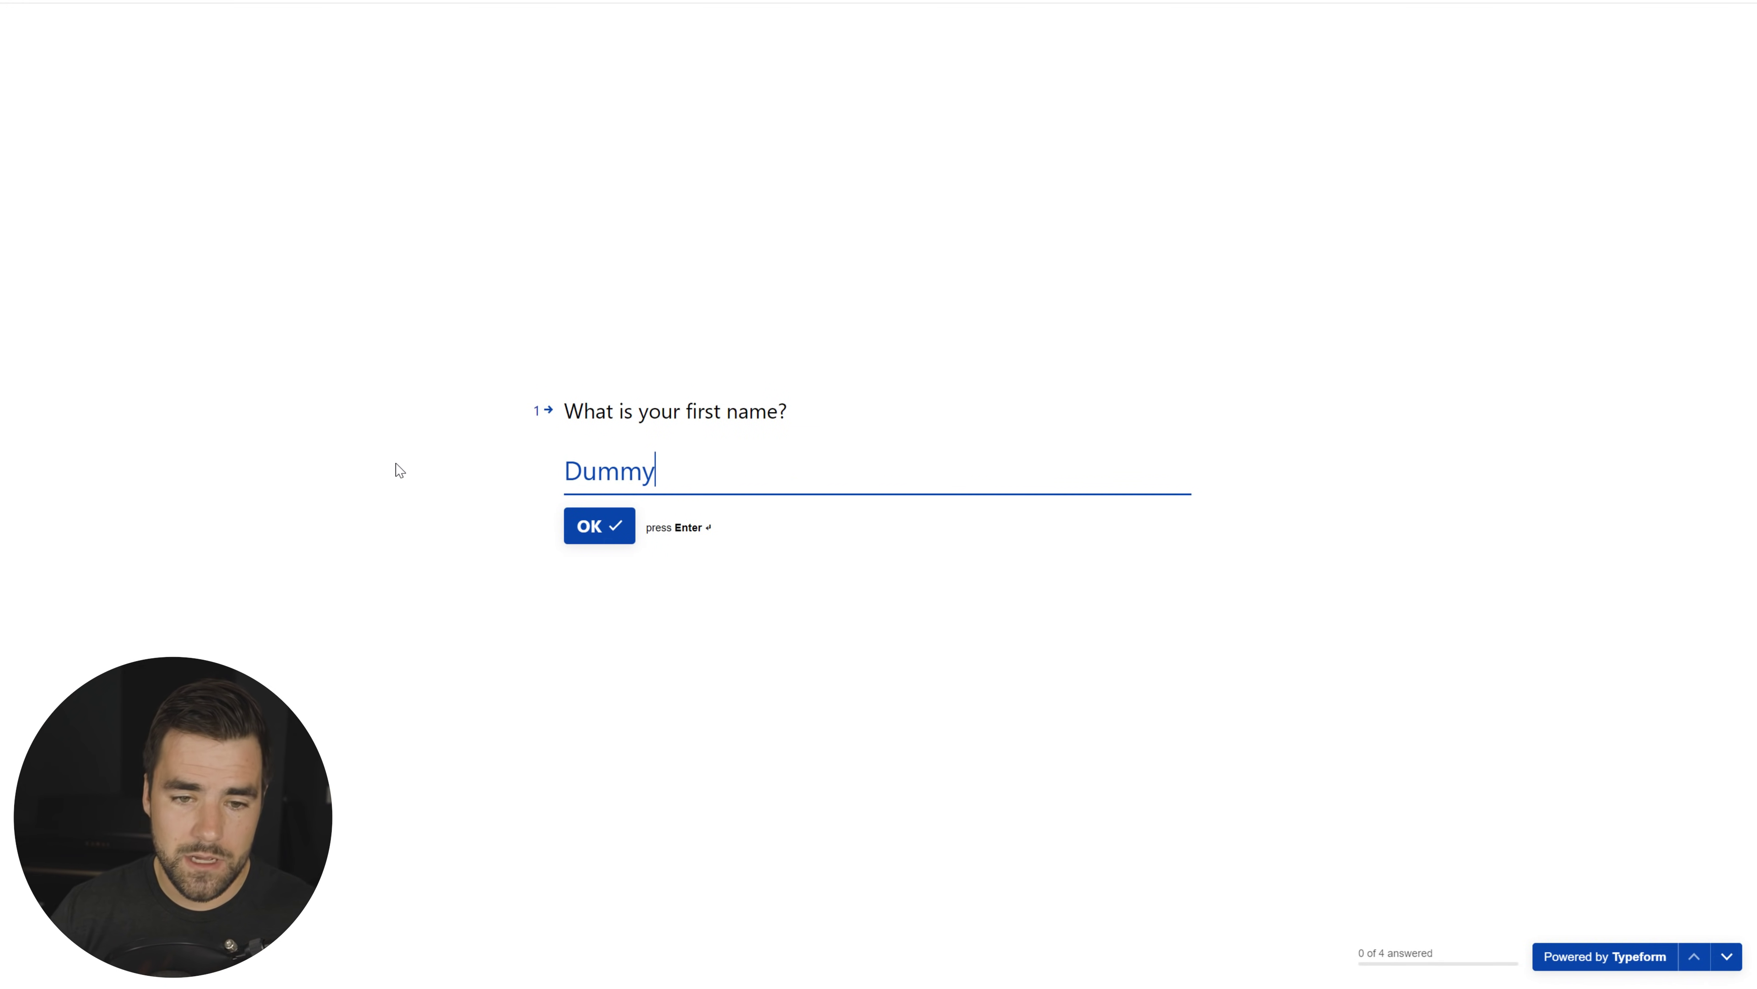
{"action": "left_click", "coordinate": [616, 519]}
{"action": "type", "text": "McDummerson"}
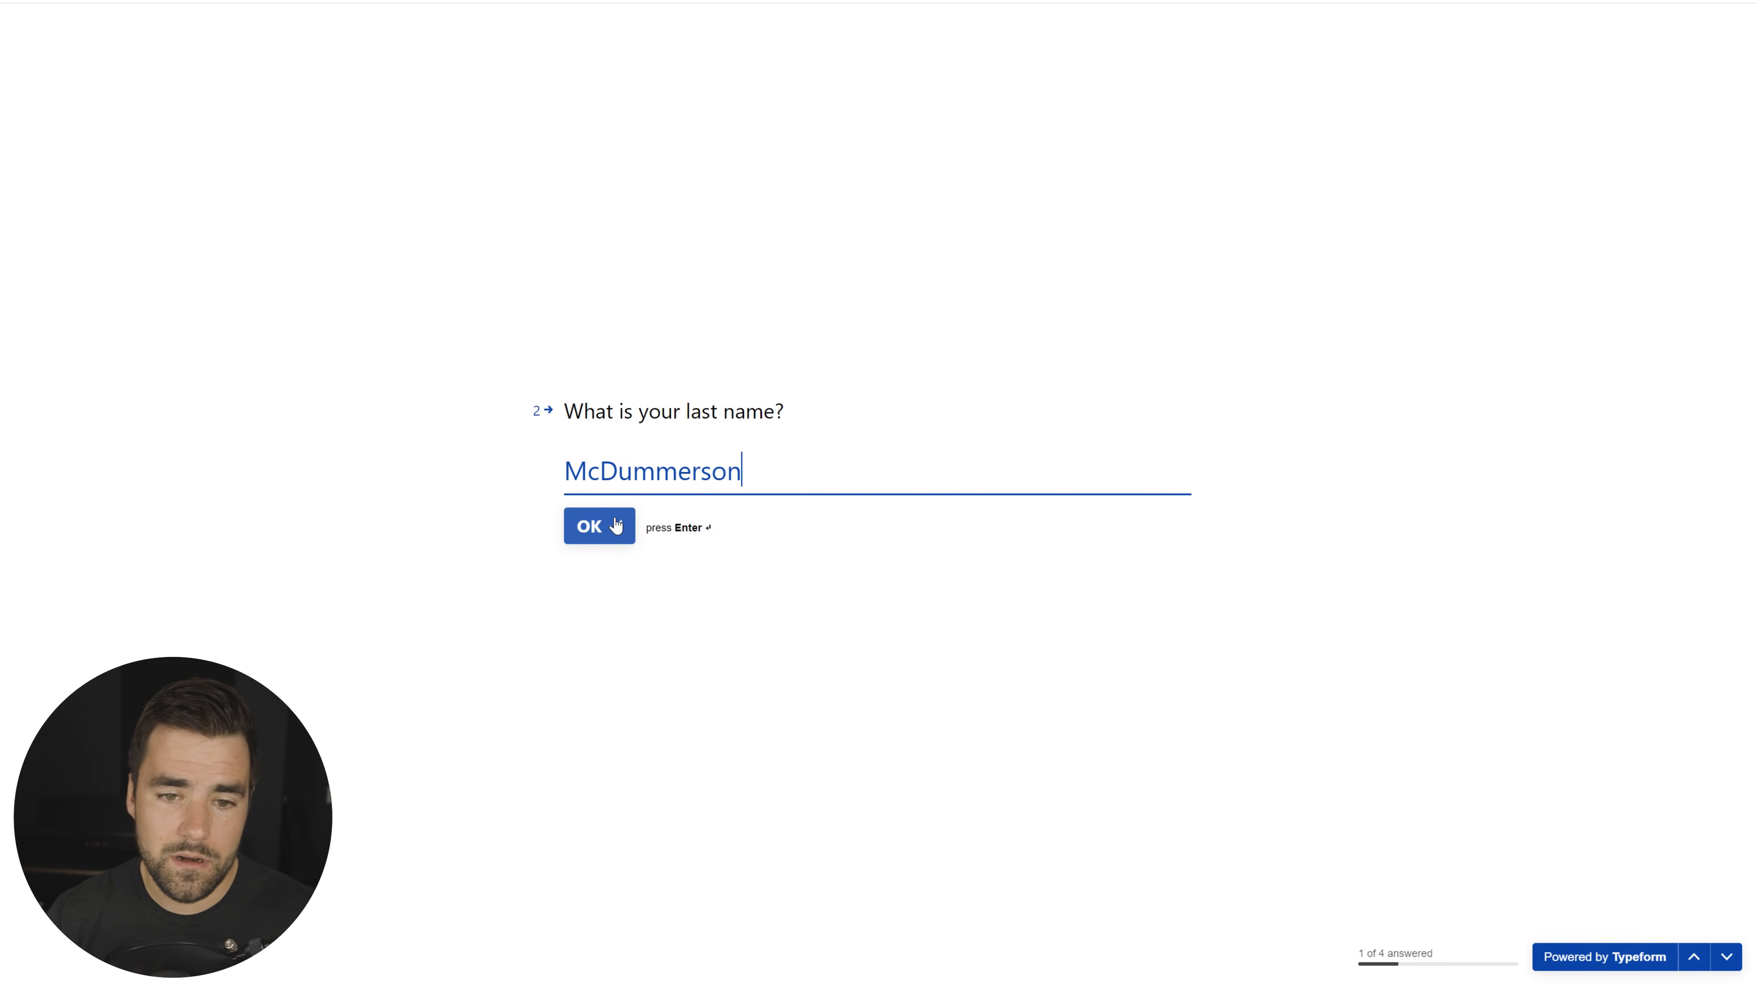
{"action": "left_click", "coordinate": [616, 525]}
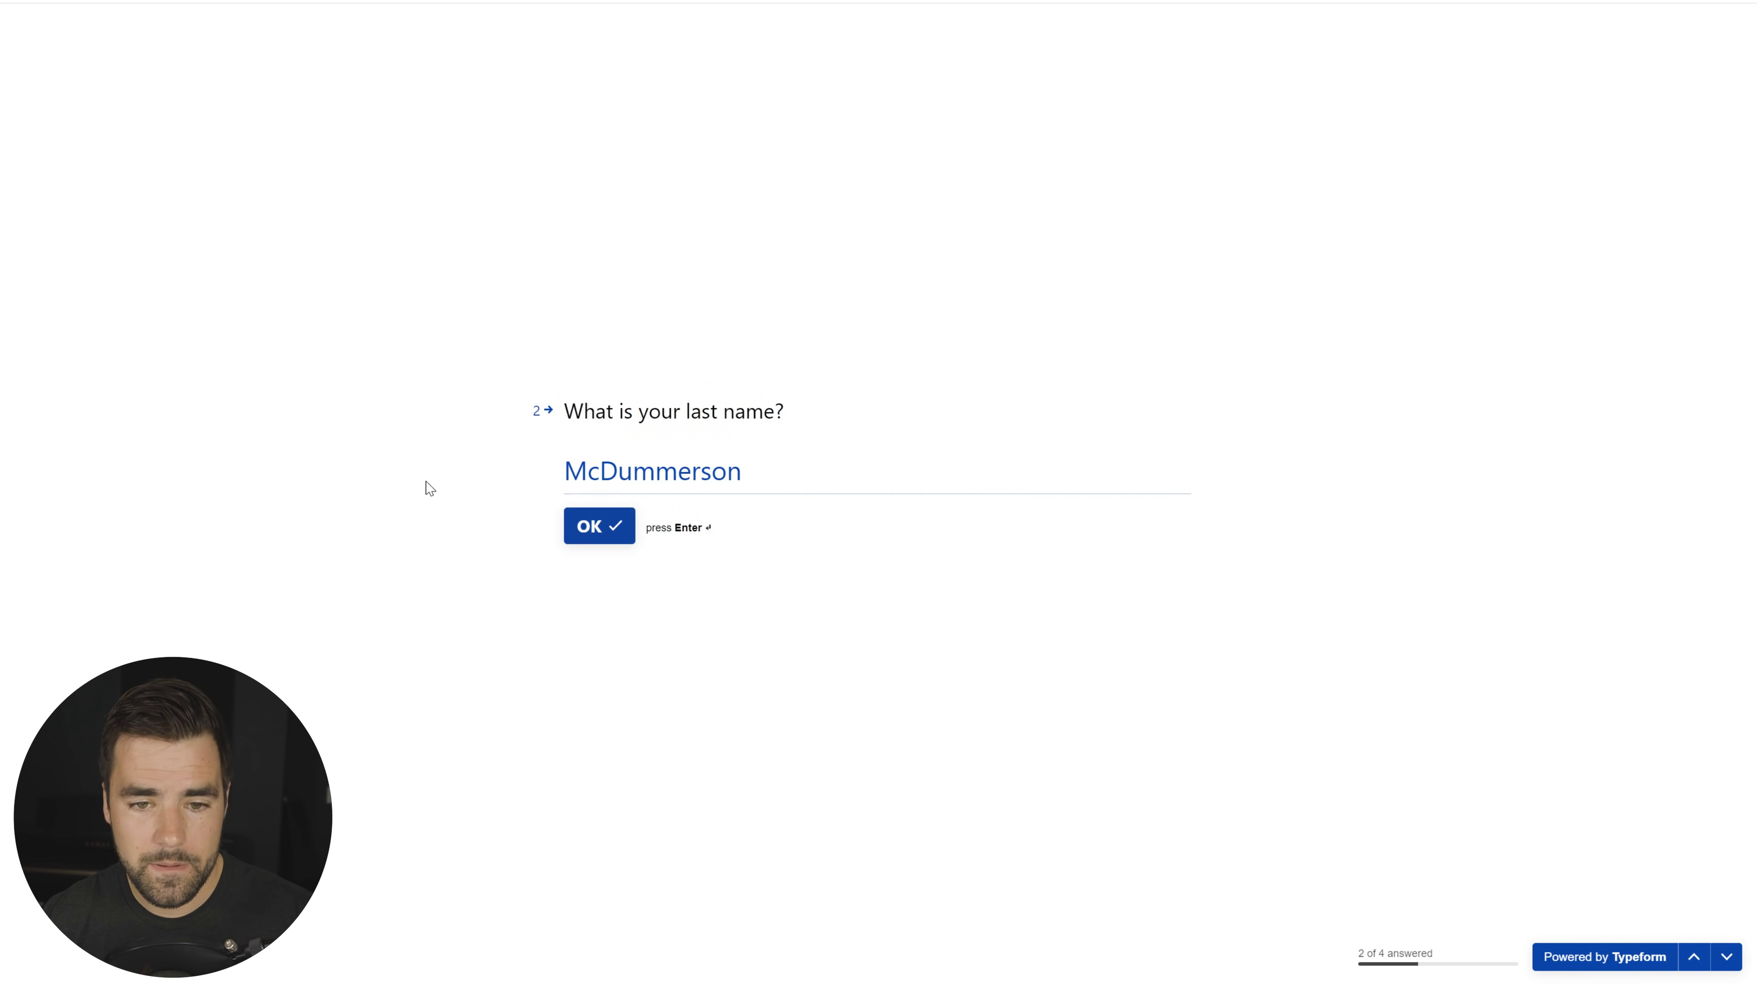
Step: Answer 'Pineapple pizza because I like being wrong.' and age 15, then submit the form
{"action": "type", "text": "Pine"}
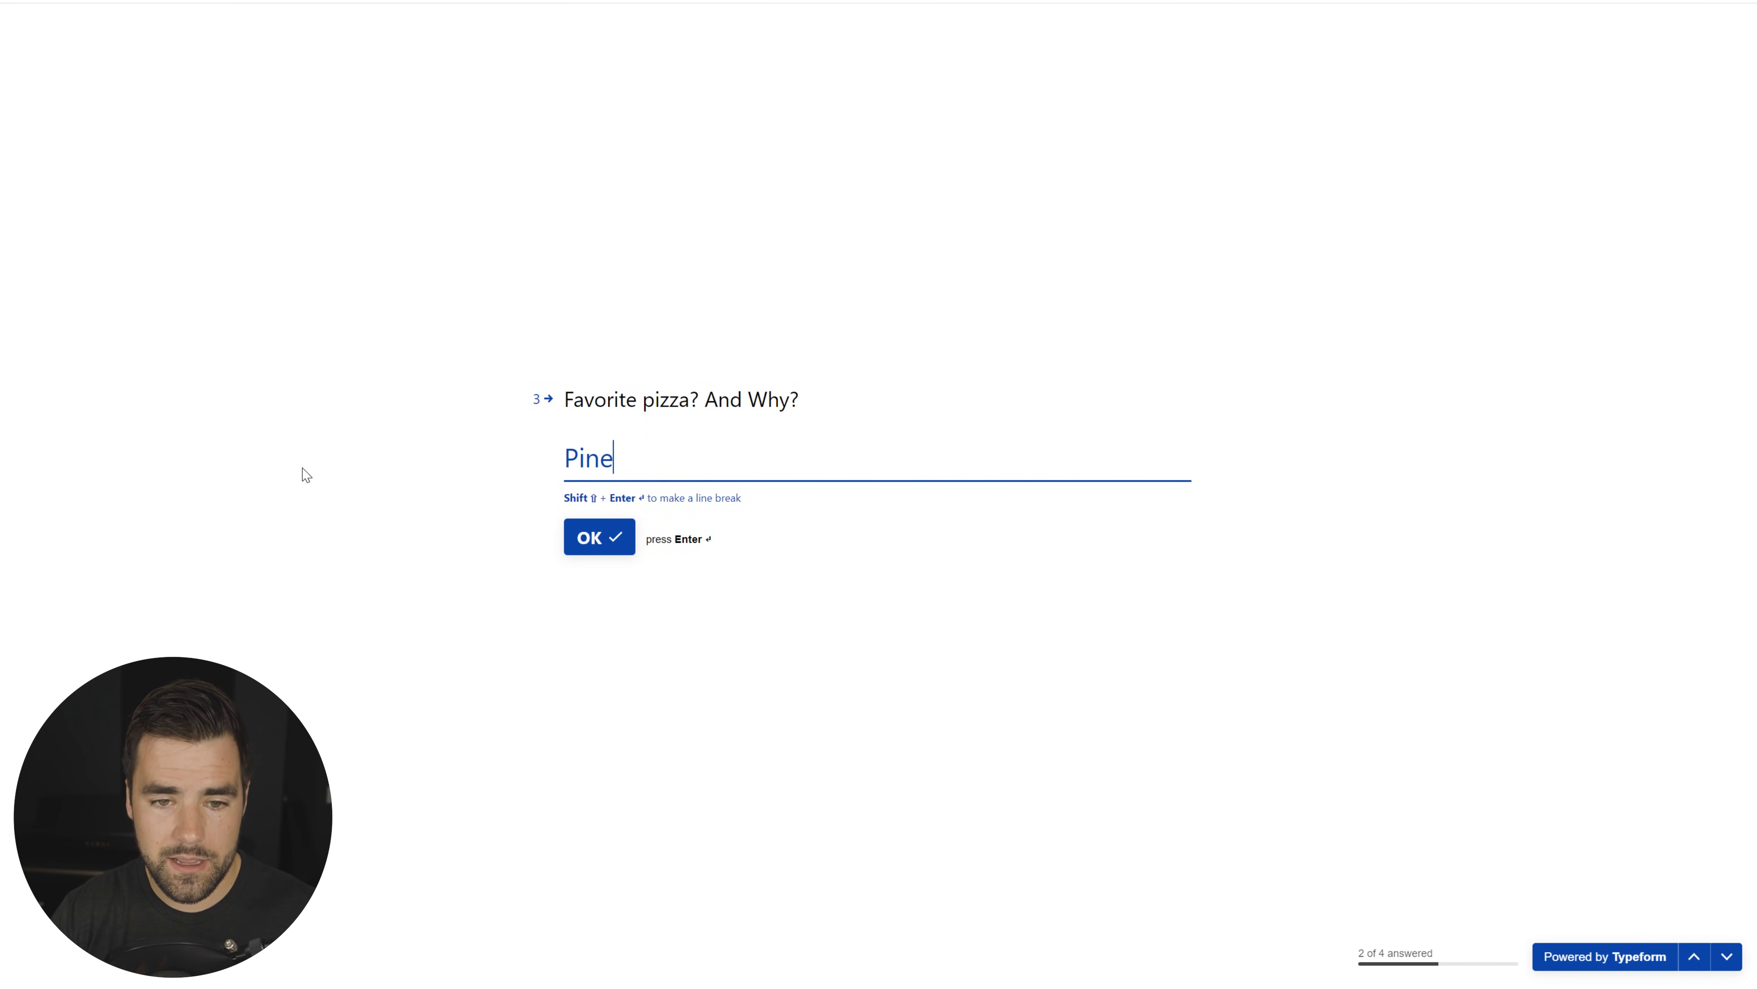
{"action": "type", "text": "apple pizza becuase"}
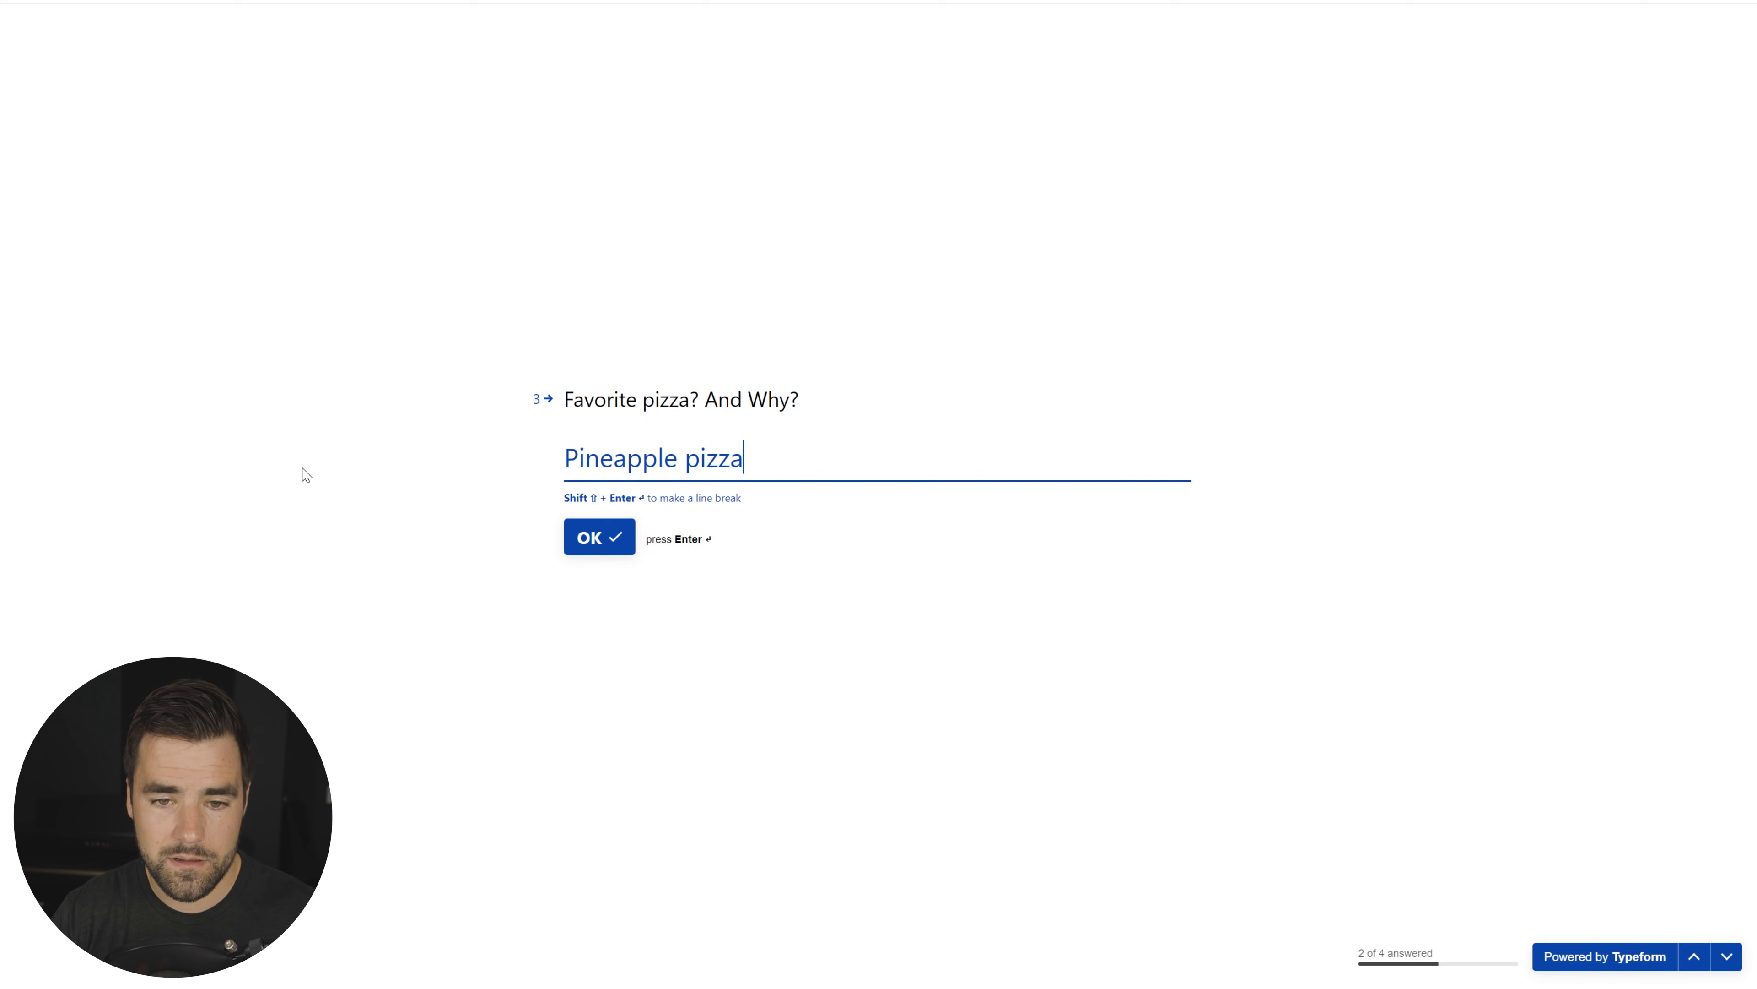
{"action": "key", "text": "BackSpace"}
{"action": "key", "text": "BackSpace"}
{"action": "key", "text": "BackSpace"}
{"action": "key", "text": "BackSpace"}
{"action": "key", "text": "BackSpace"}
{"action": "type", "text": "ause I lkike"}
{"action": "key", "text": "BackSpace"}
{"action": "key", "text": "BackSpace"}
{"action": "key", "text": "BackSpace"}
{"action": "key", "text": "BackSpace"}
{"action": "key", "text": "BackSpace"}
{"action": "type", "text": "ike being wrong."}
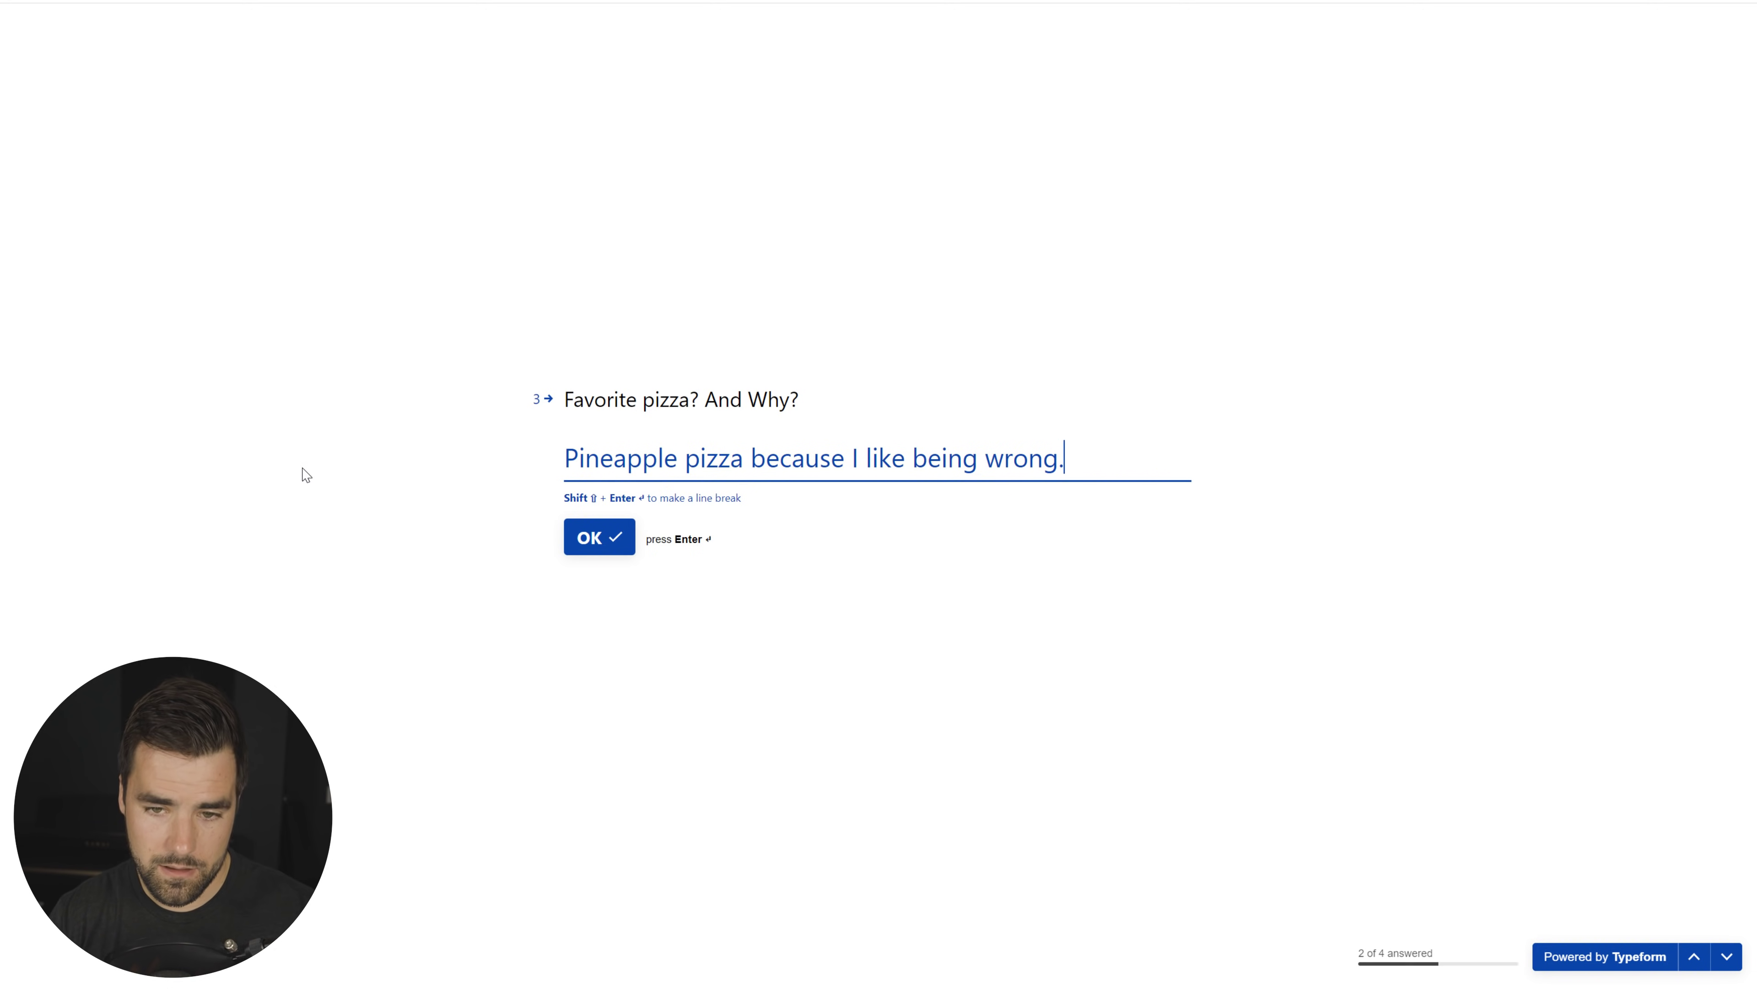
{"action": "left_click", "coordinate": [584, 540]}
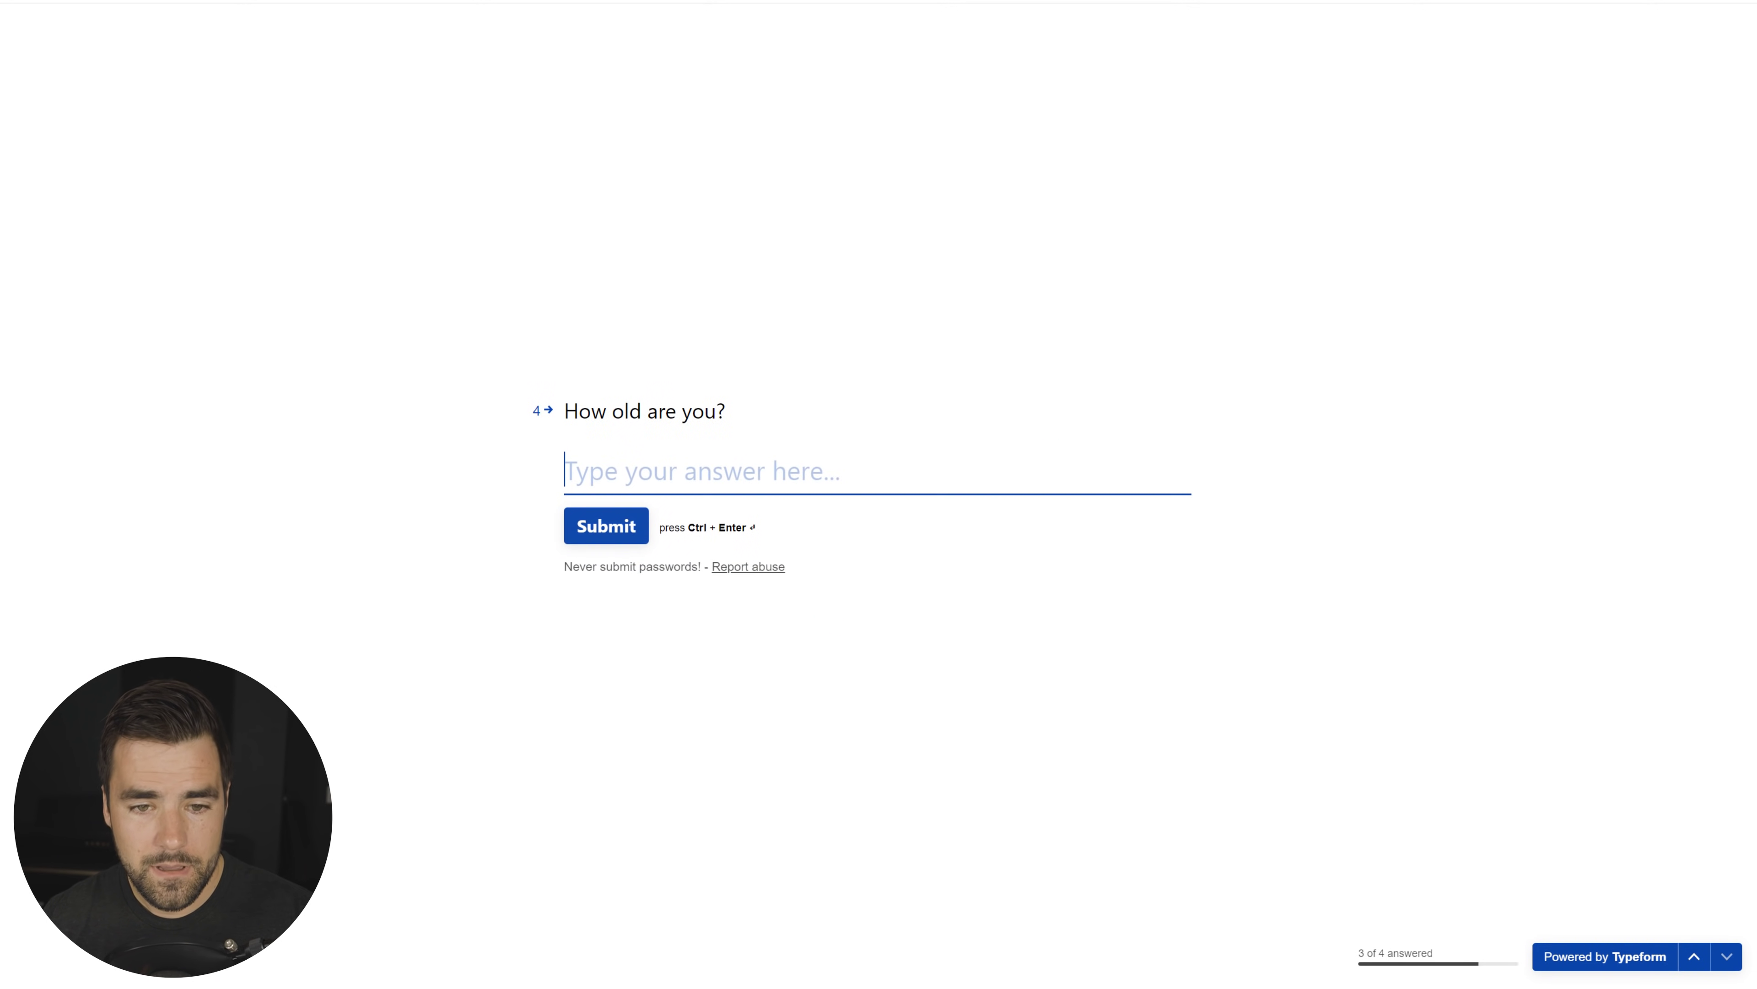
{"action": "type", "text": "15"}
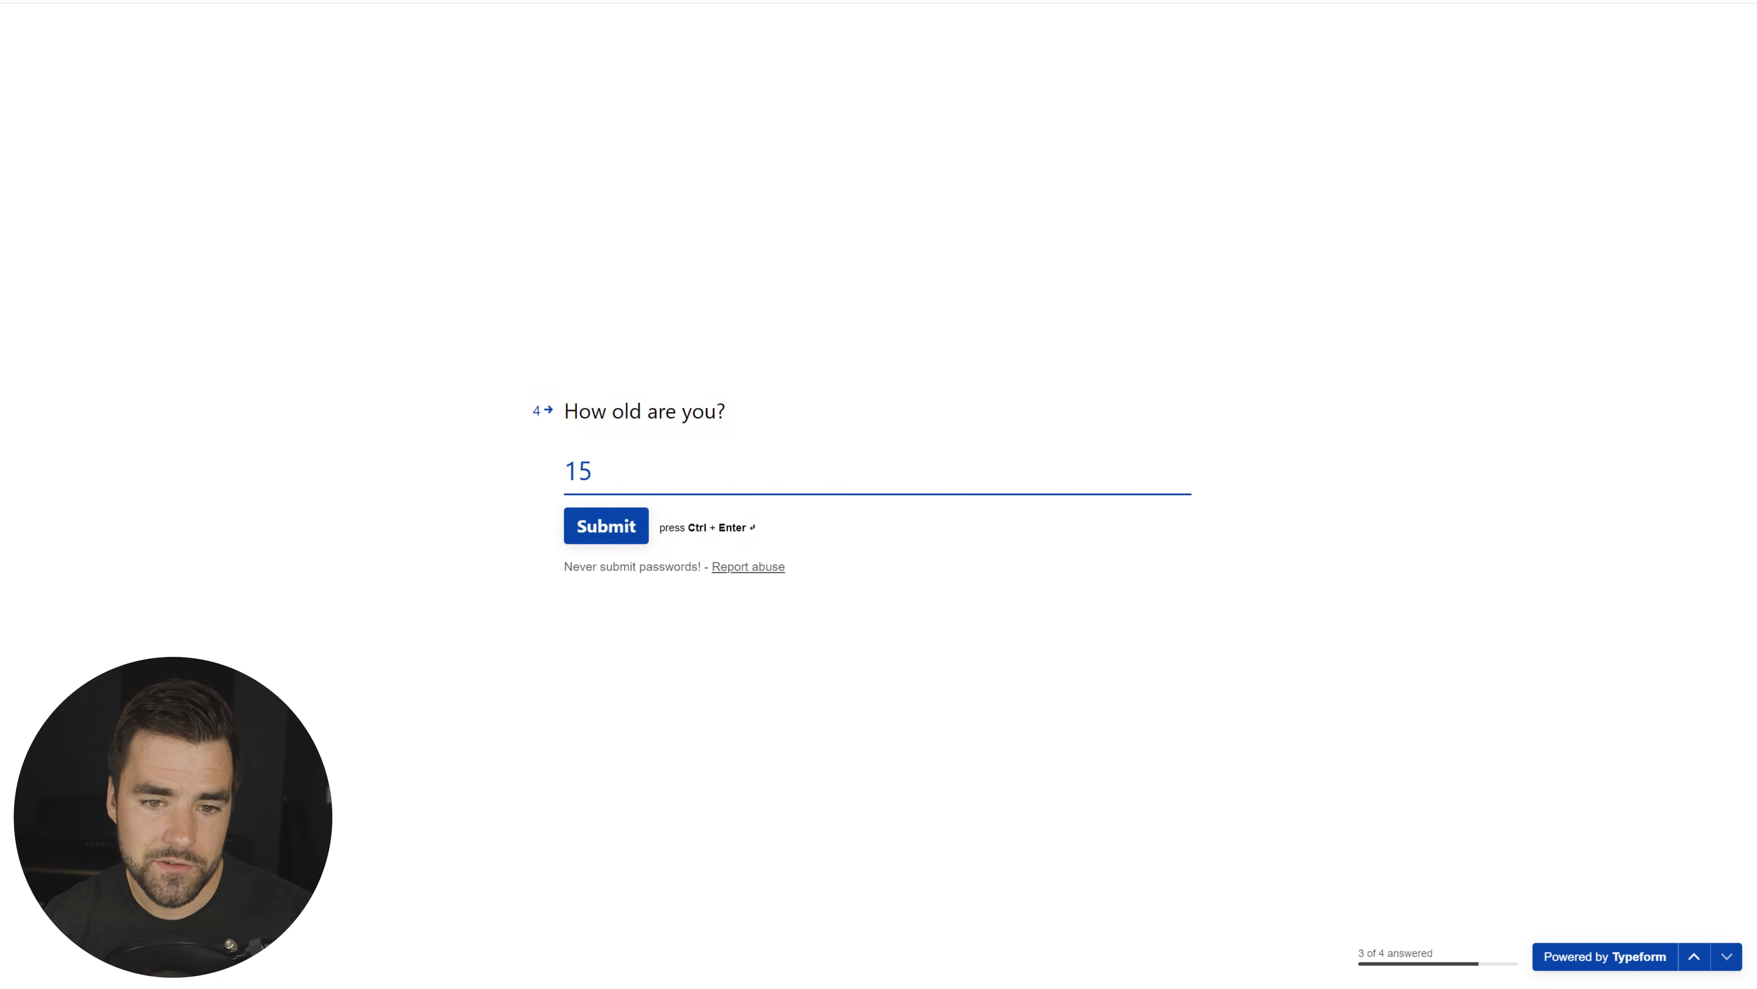
{"action": "left_click", "coordinate": [607, 519]}
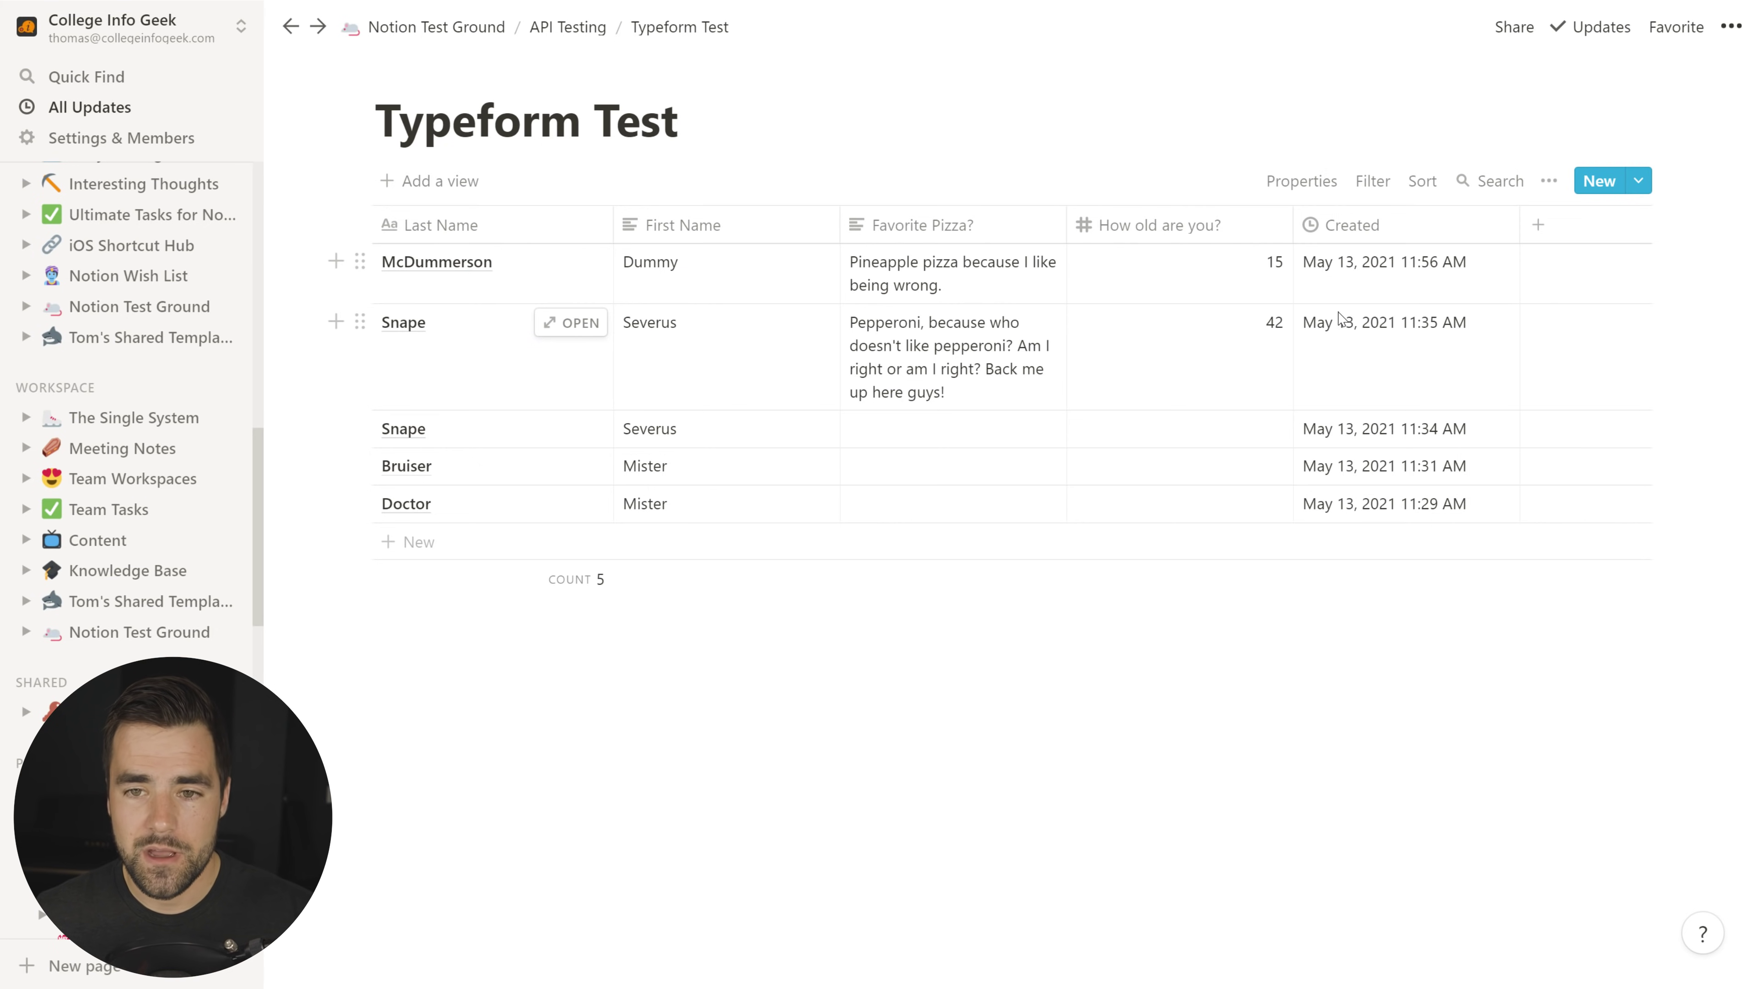
Step: Preview the newest Typeform Test response, then open the Email Notes to Notion database
{"action": "left_click", "coordinate": [570, 261]}
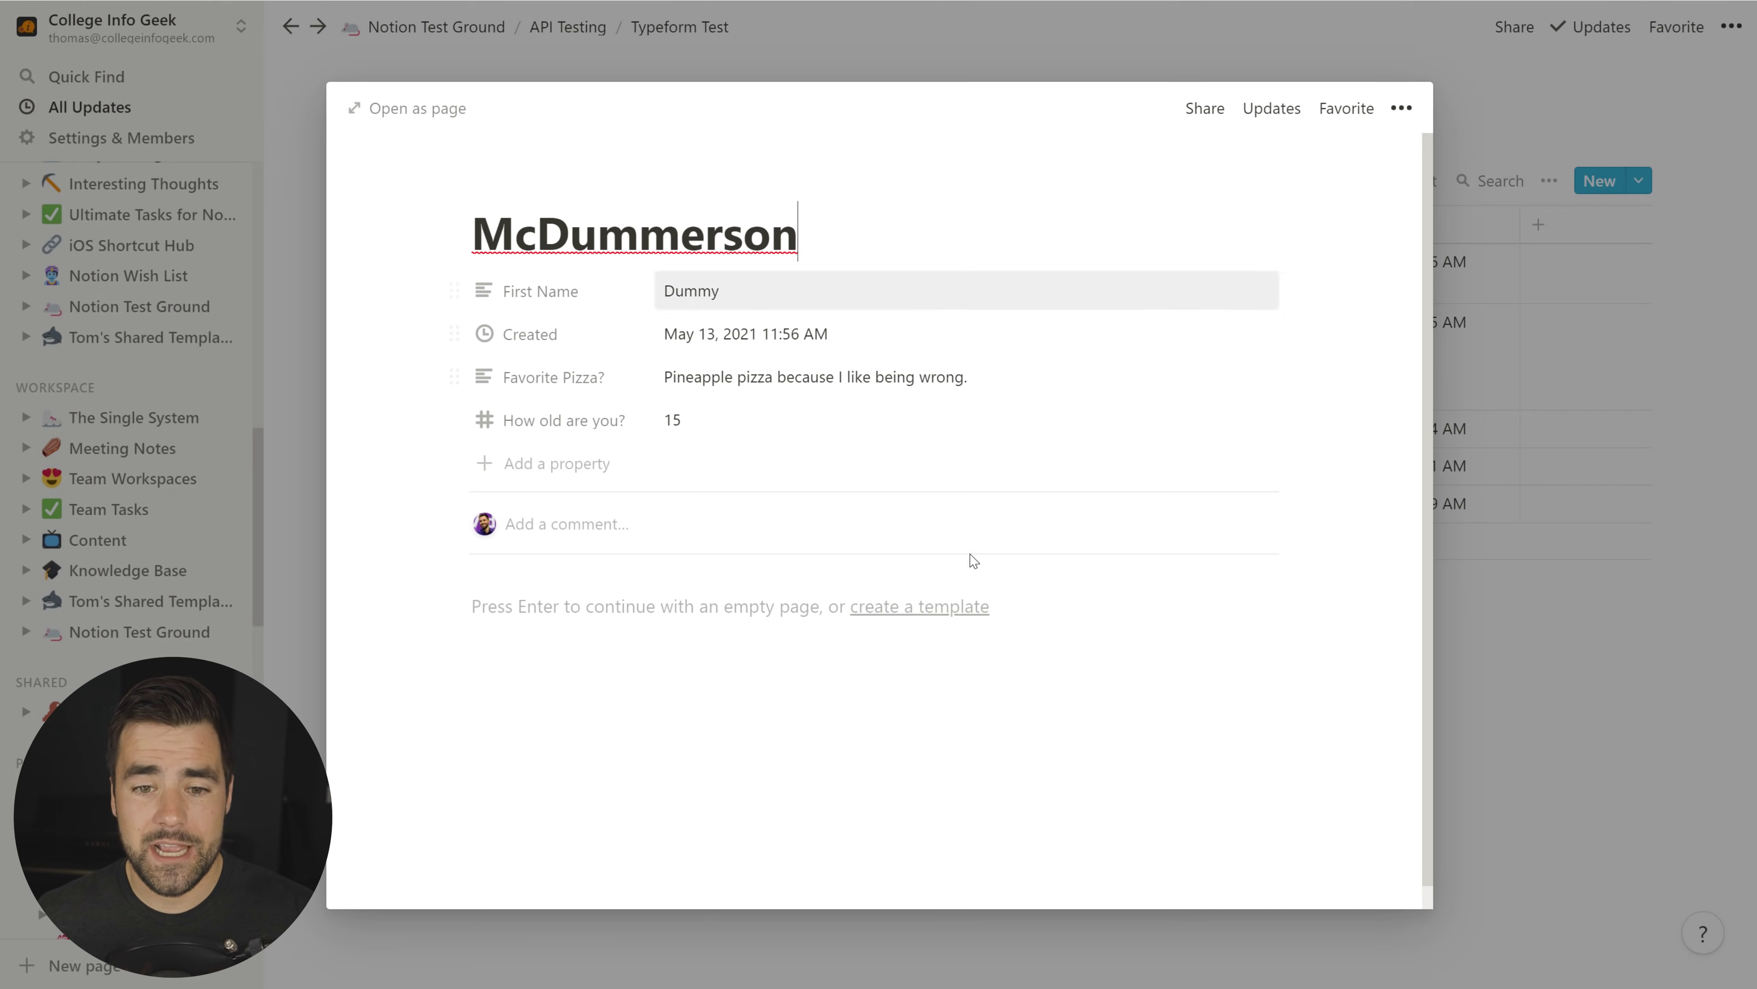
{"action": "left_click", "coordinate": [1554, 766]}
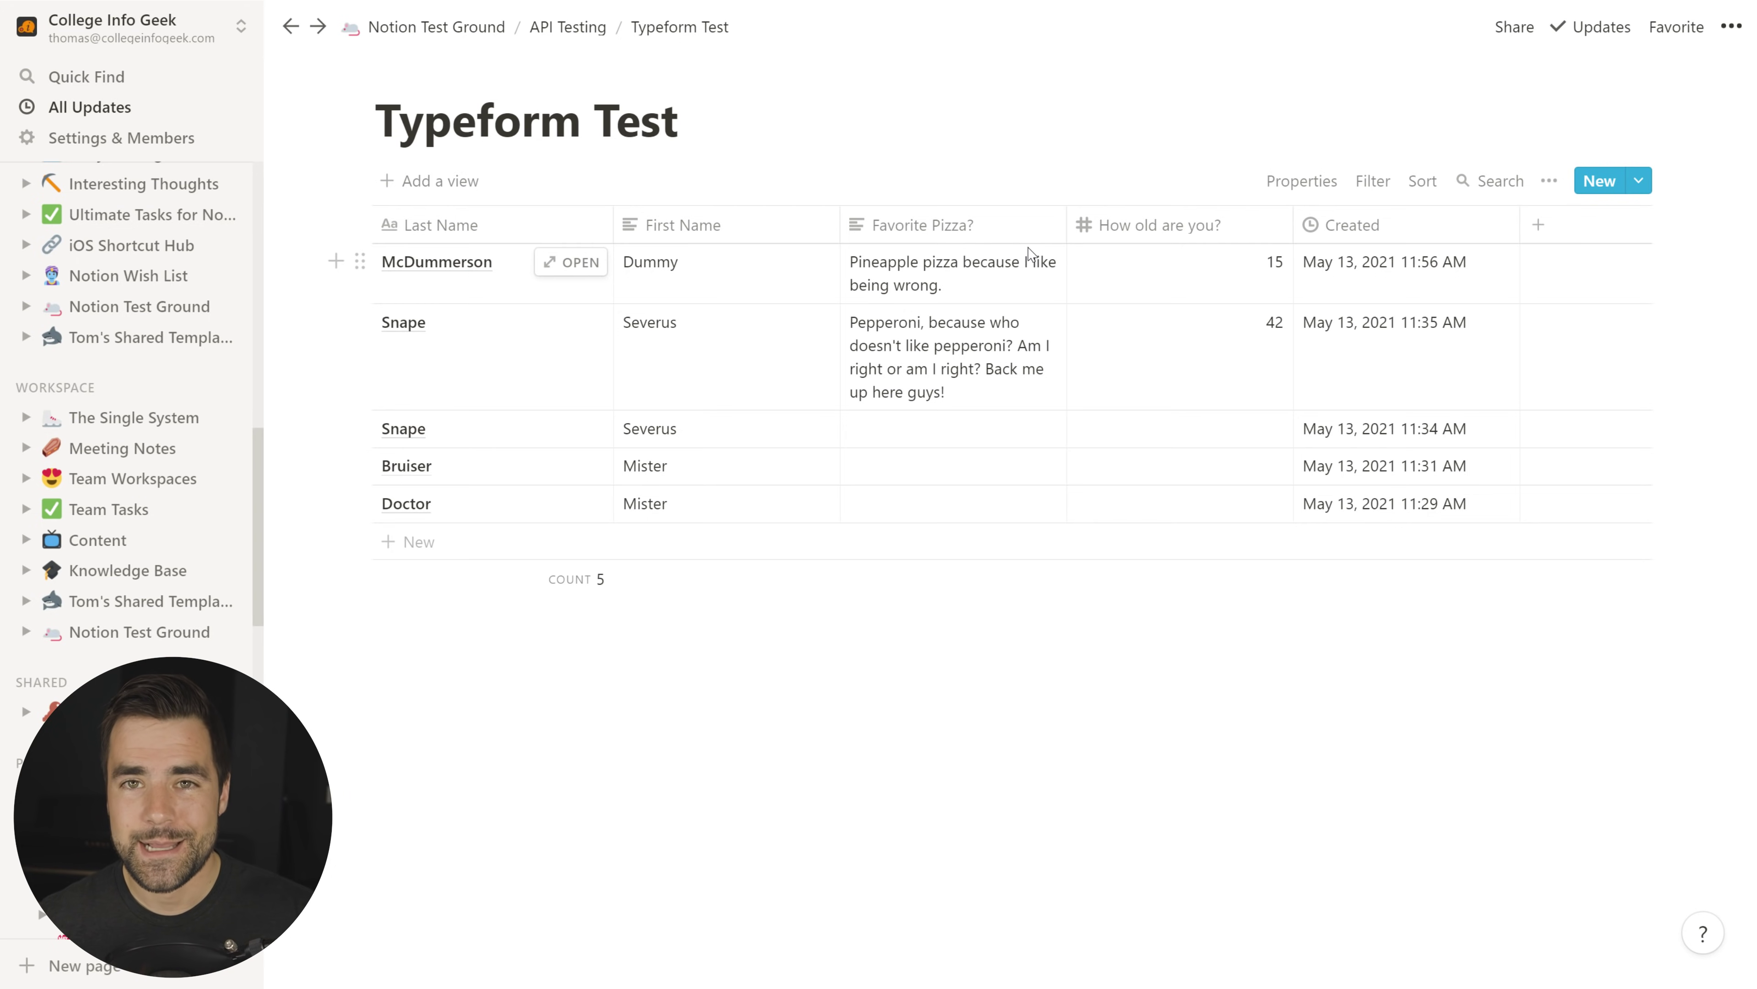
{"action": "left_click", "coordinate": [578, 28]}
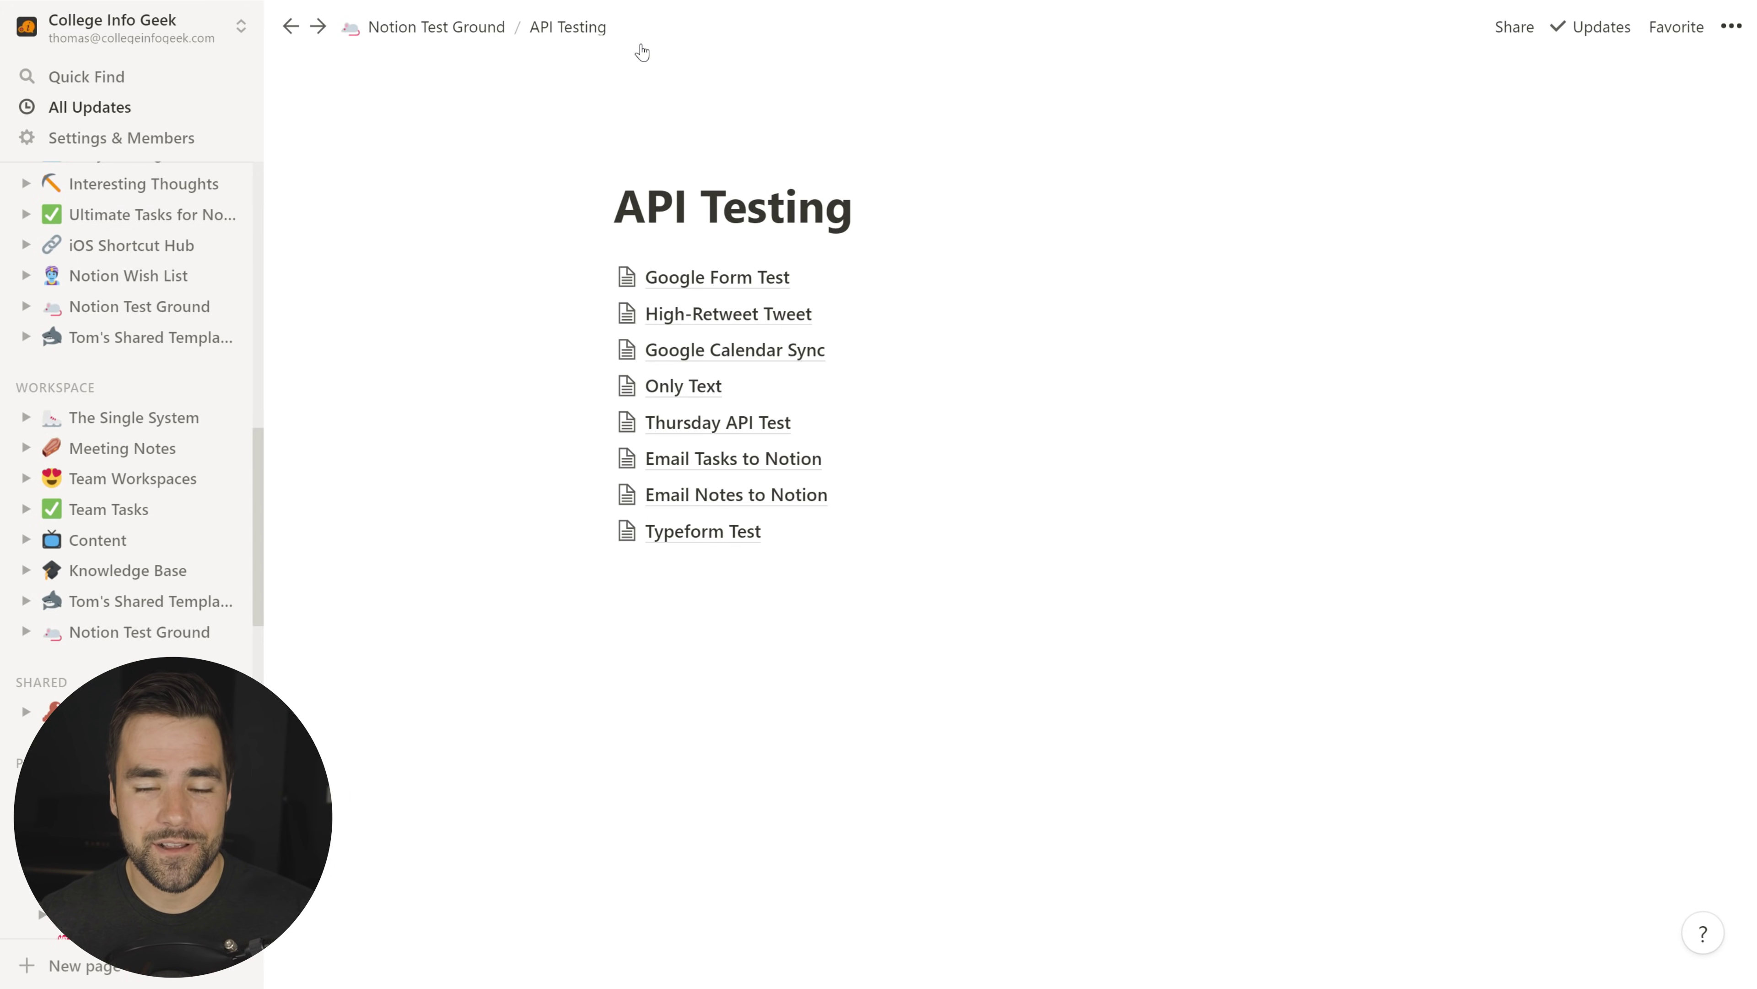
{"action": "left_click", "coordinate": [775, 495]}
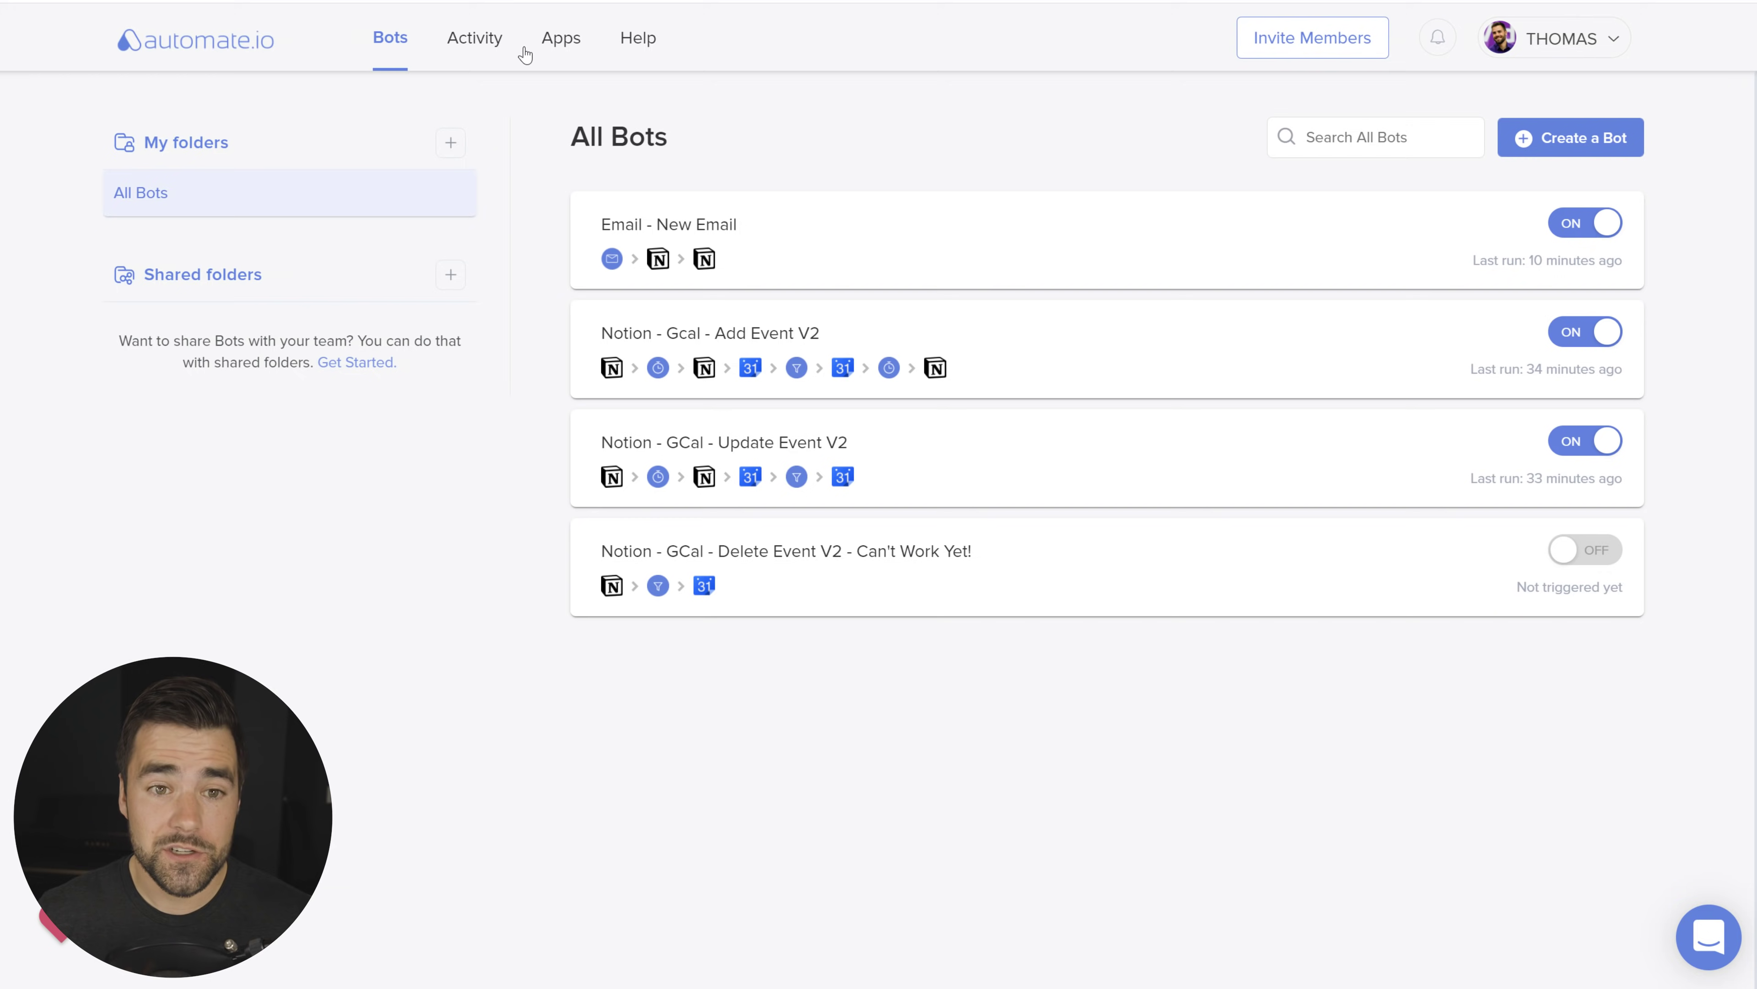
Step: Check the connected apps, then open the Email - New Email bot from the bots list
{"action": "left_click", "coordinate": [558, 47]}
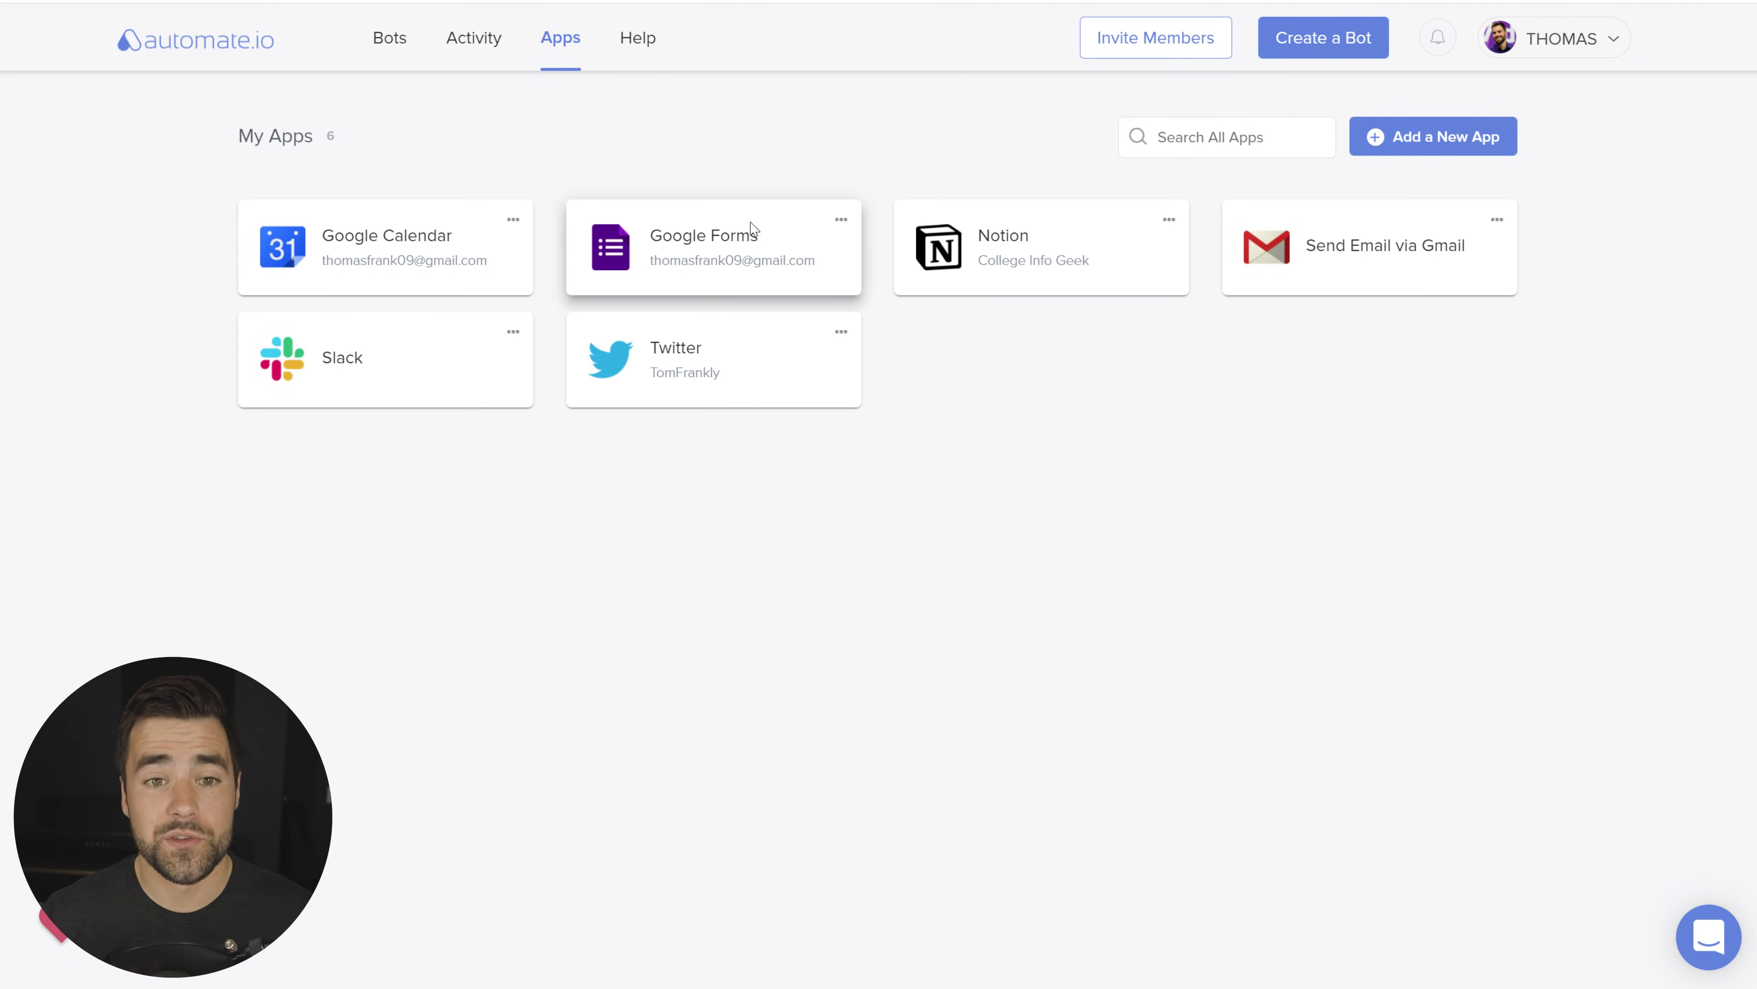
{"action": "left_click", "coordinate": [400, 41]}
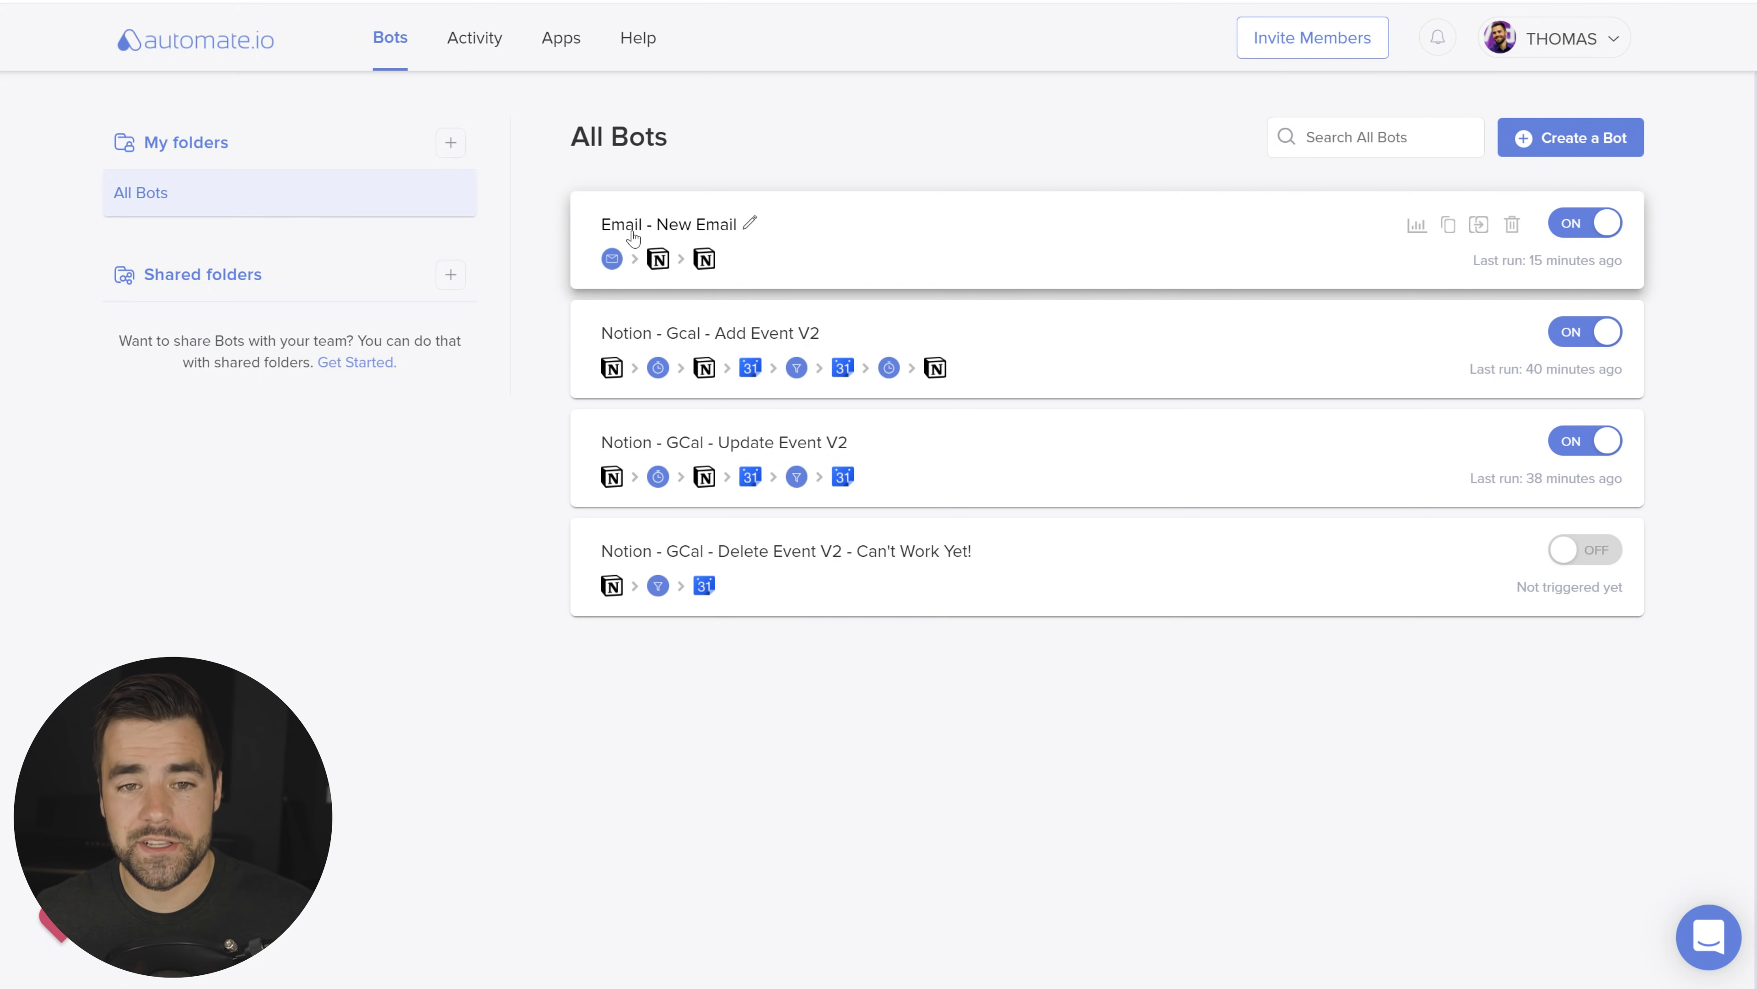
{"action": "left_click", "coordinate": [656, 234]}
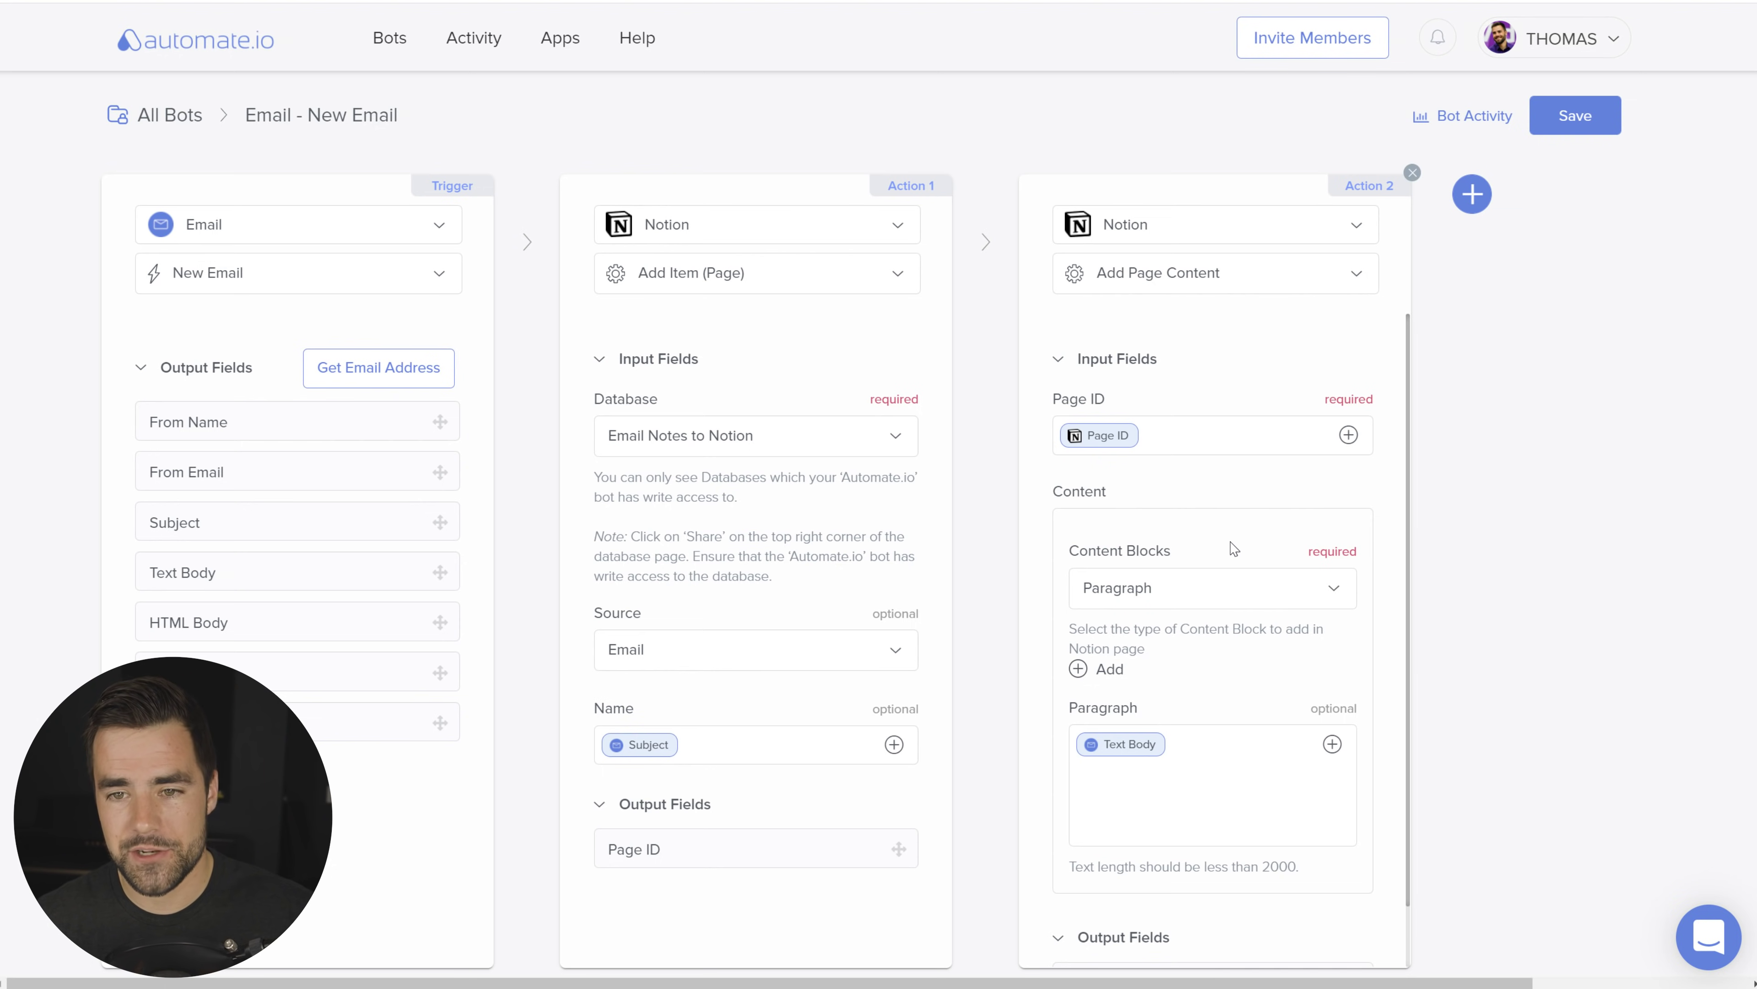
Step: Create a new bot triggered by the Email app's New Email event
{"action": "left_click", "coordinate": [392, 50]}
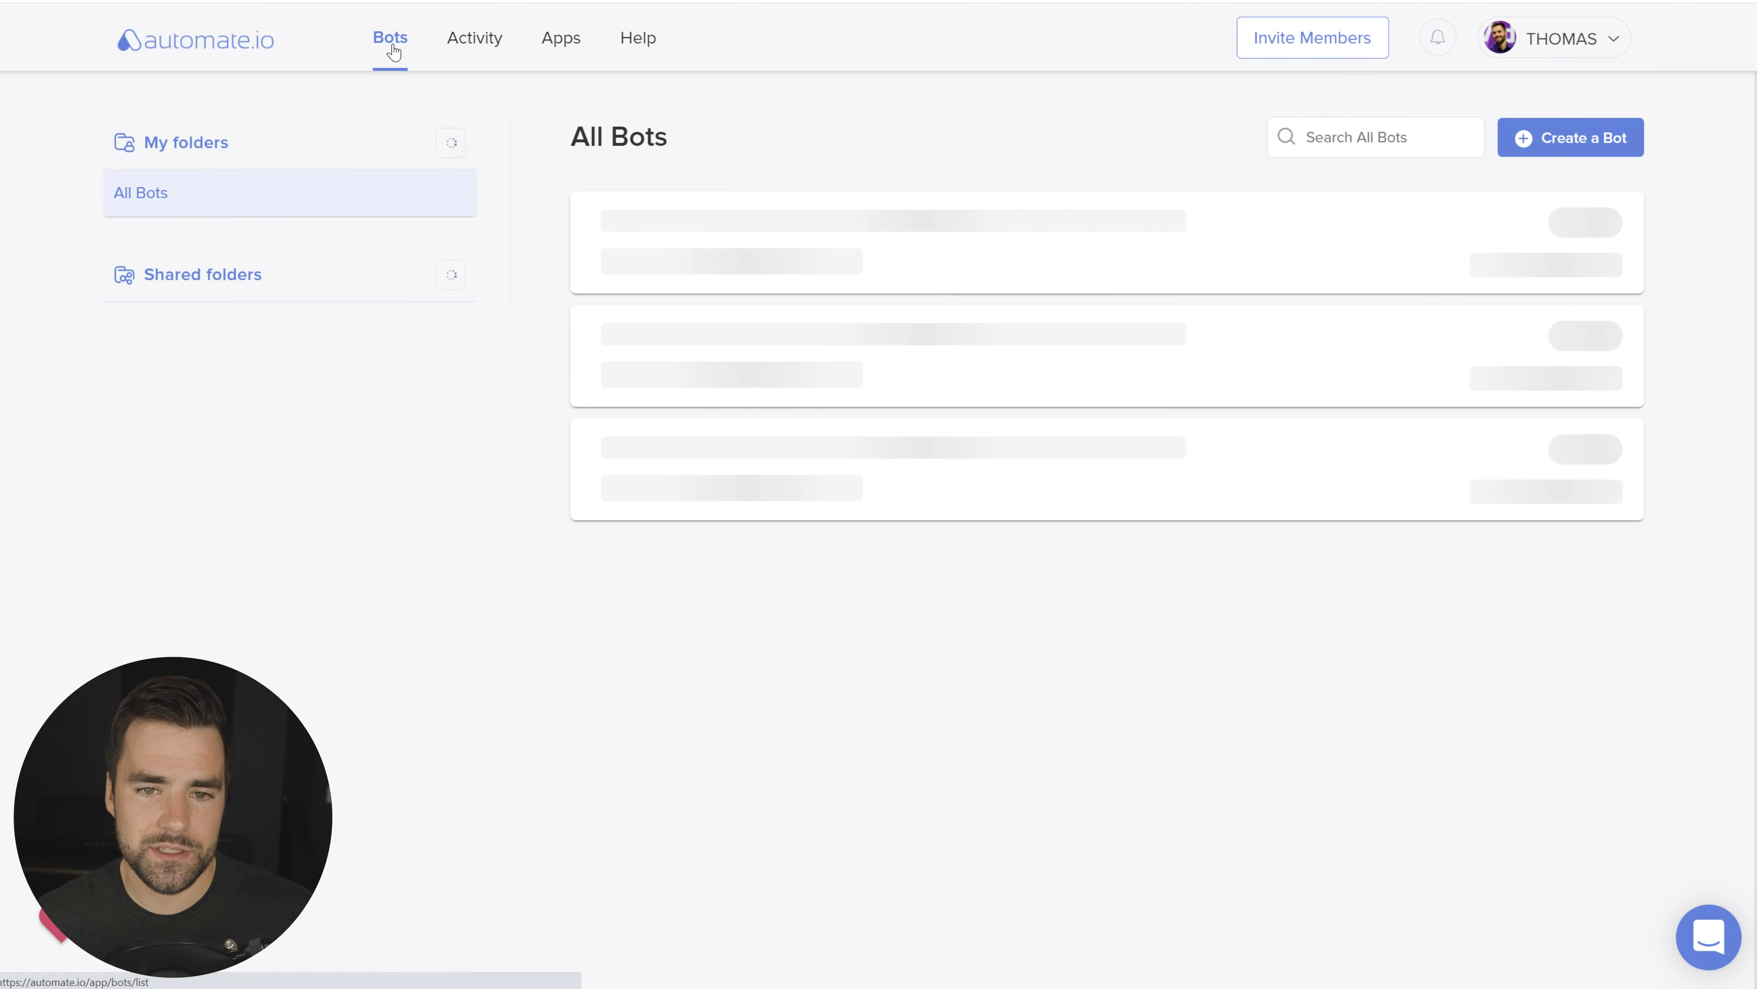
{"action": "left_click", "coordinate": [1581, 137]}
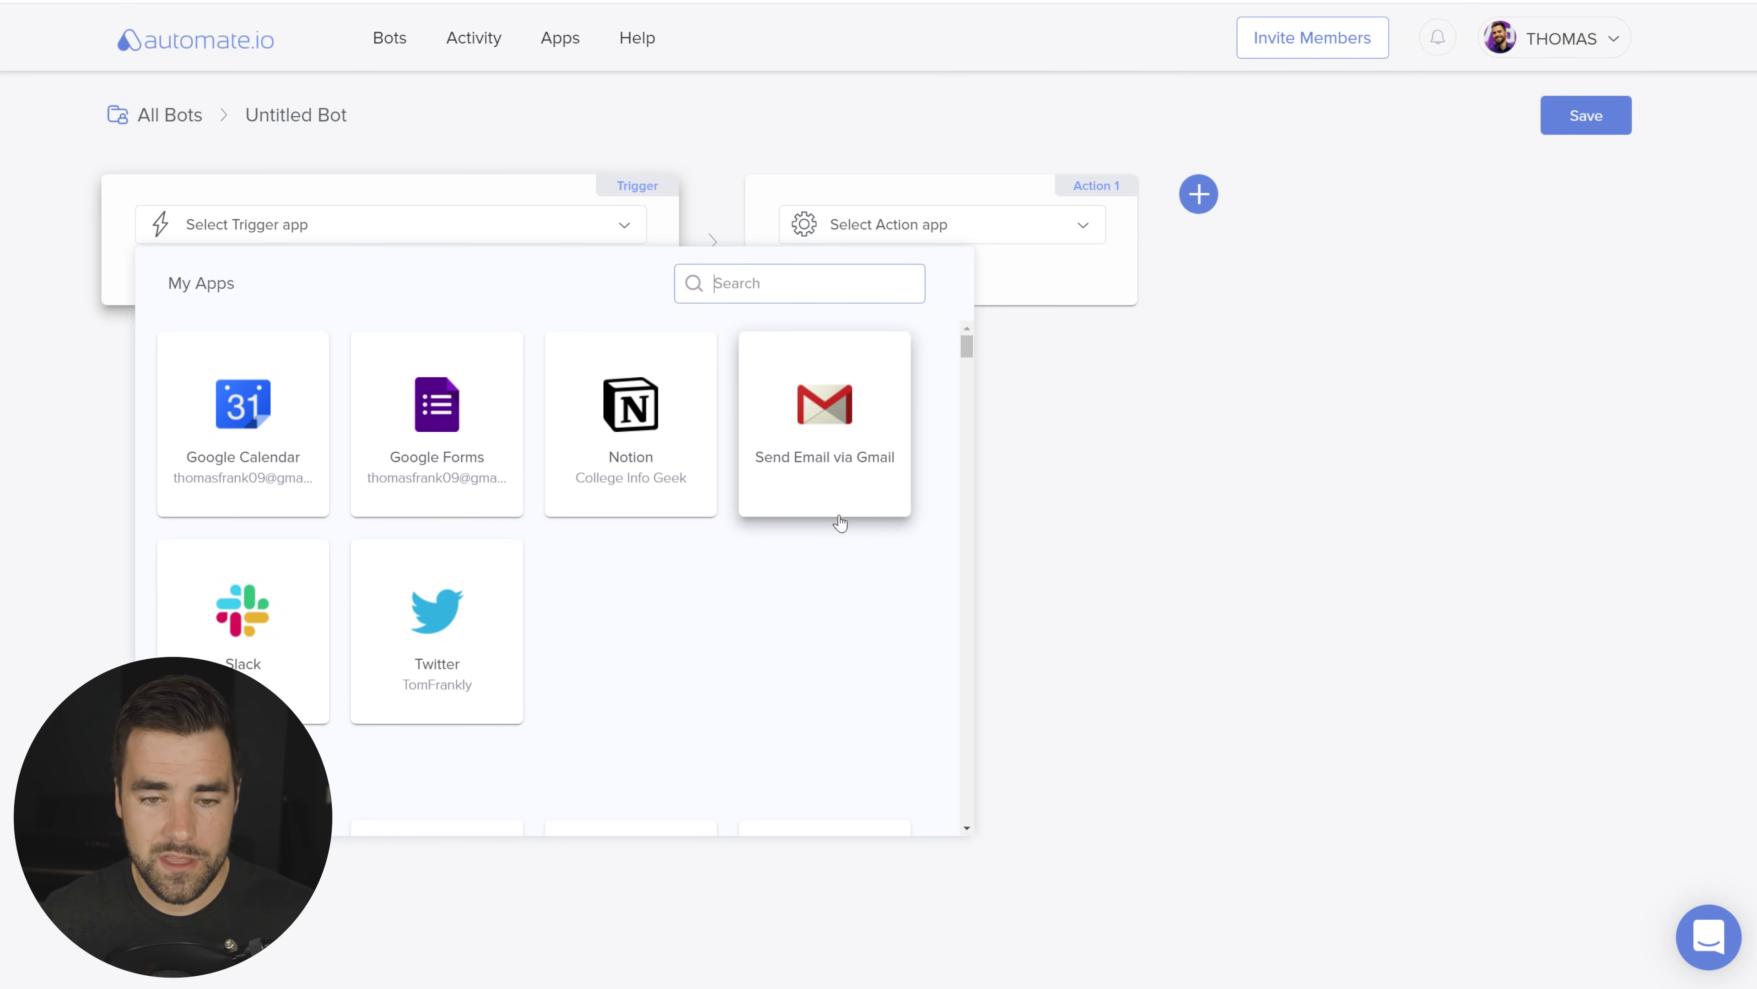
{"action": "type", "text": "email"}
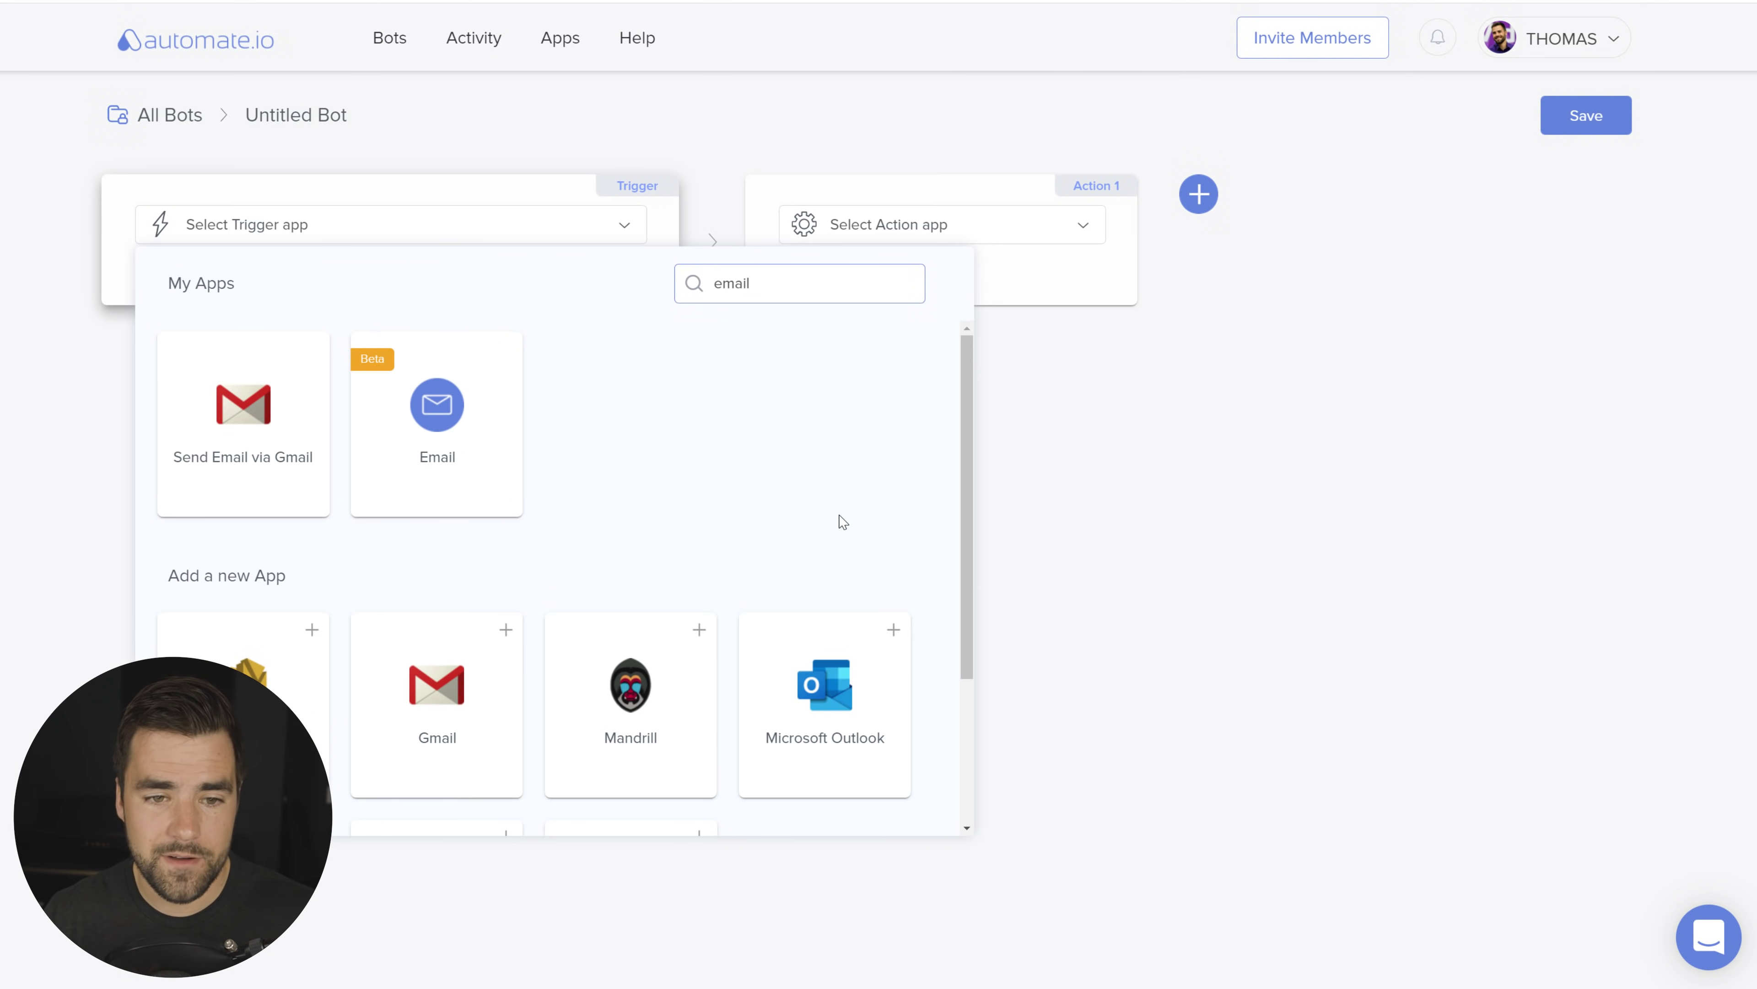
{"action": "left_click", "coordinate": [456, 436]}
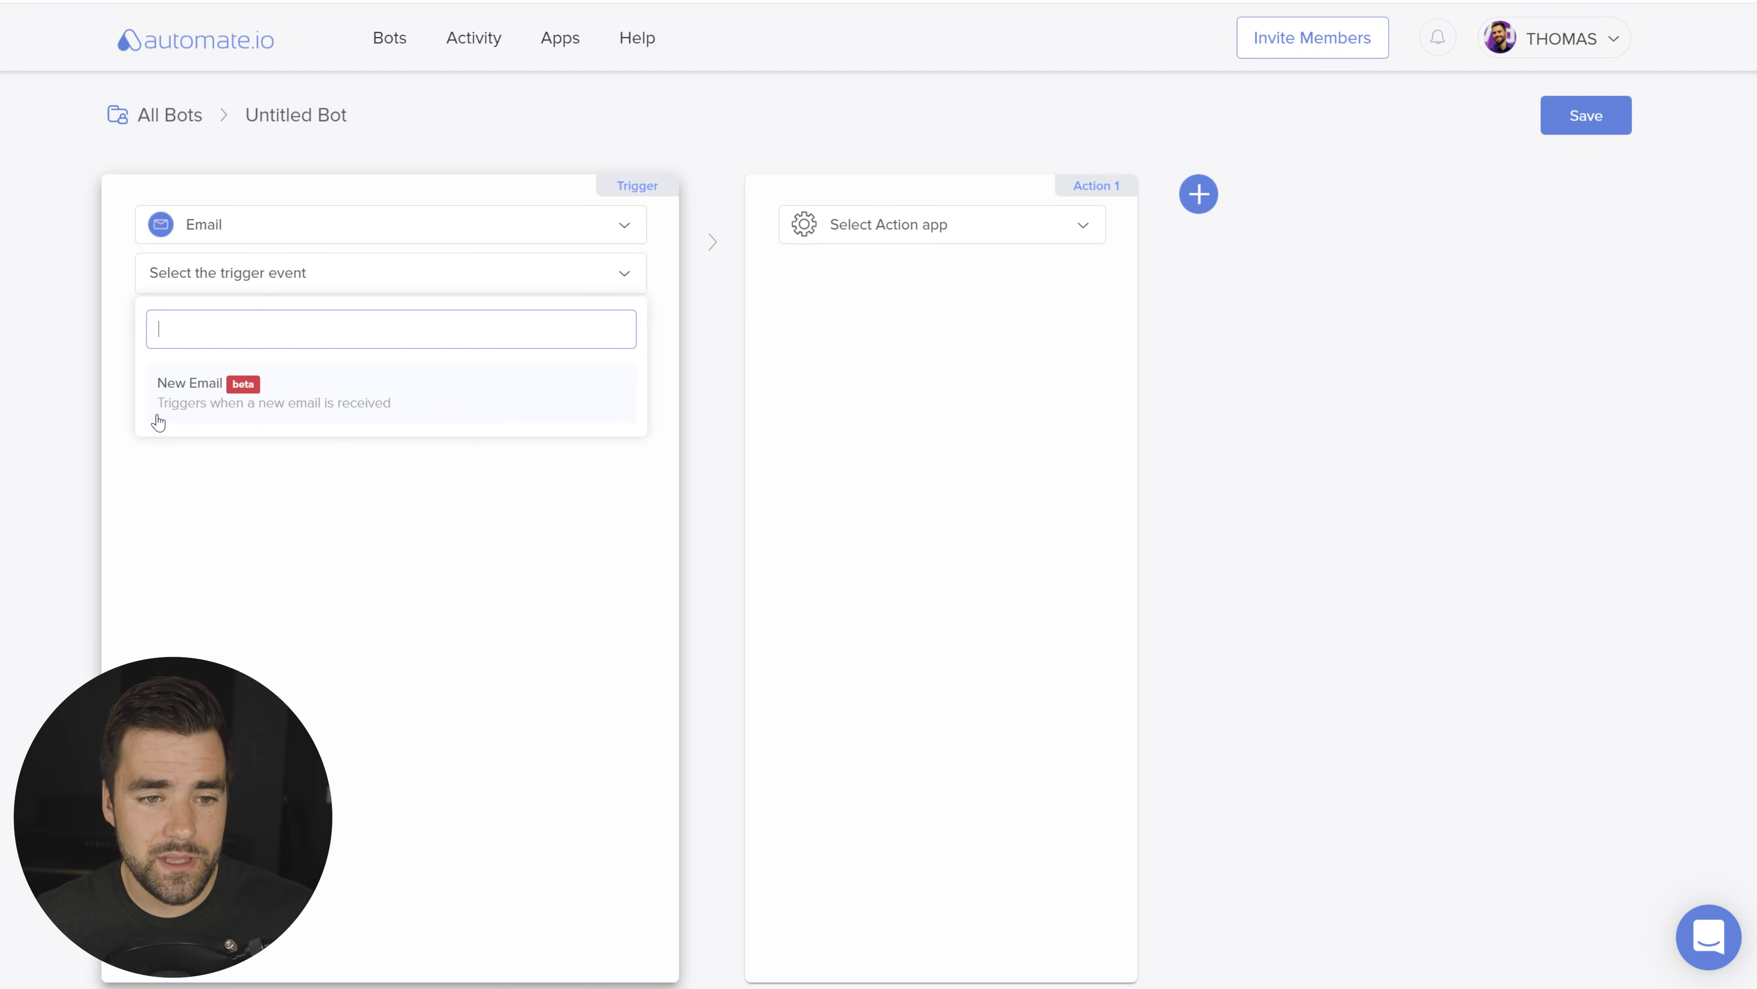
{"action": "left_click", "coordinate": [343, 413]}
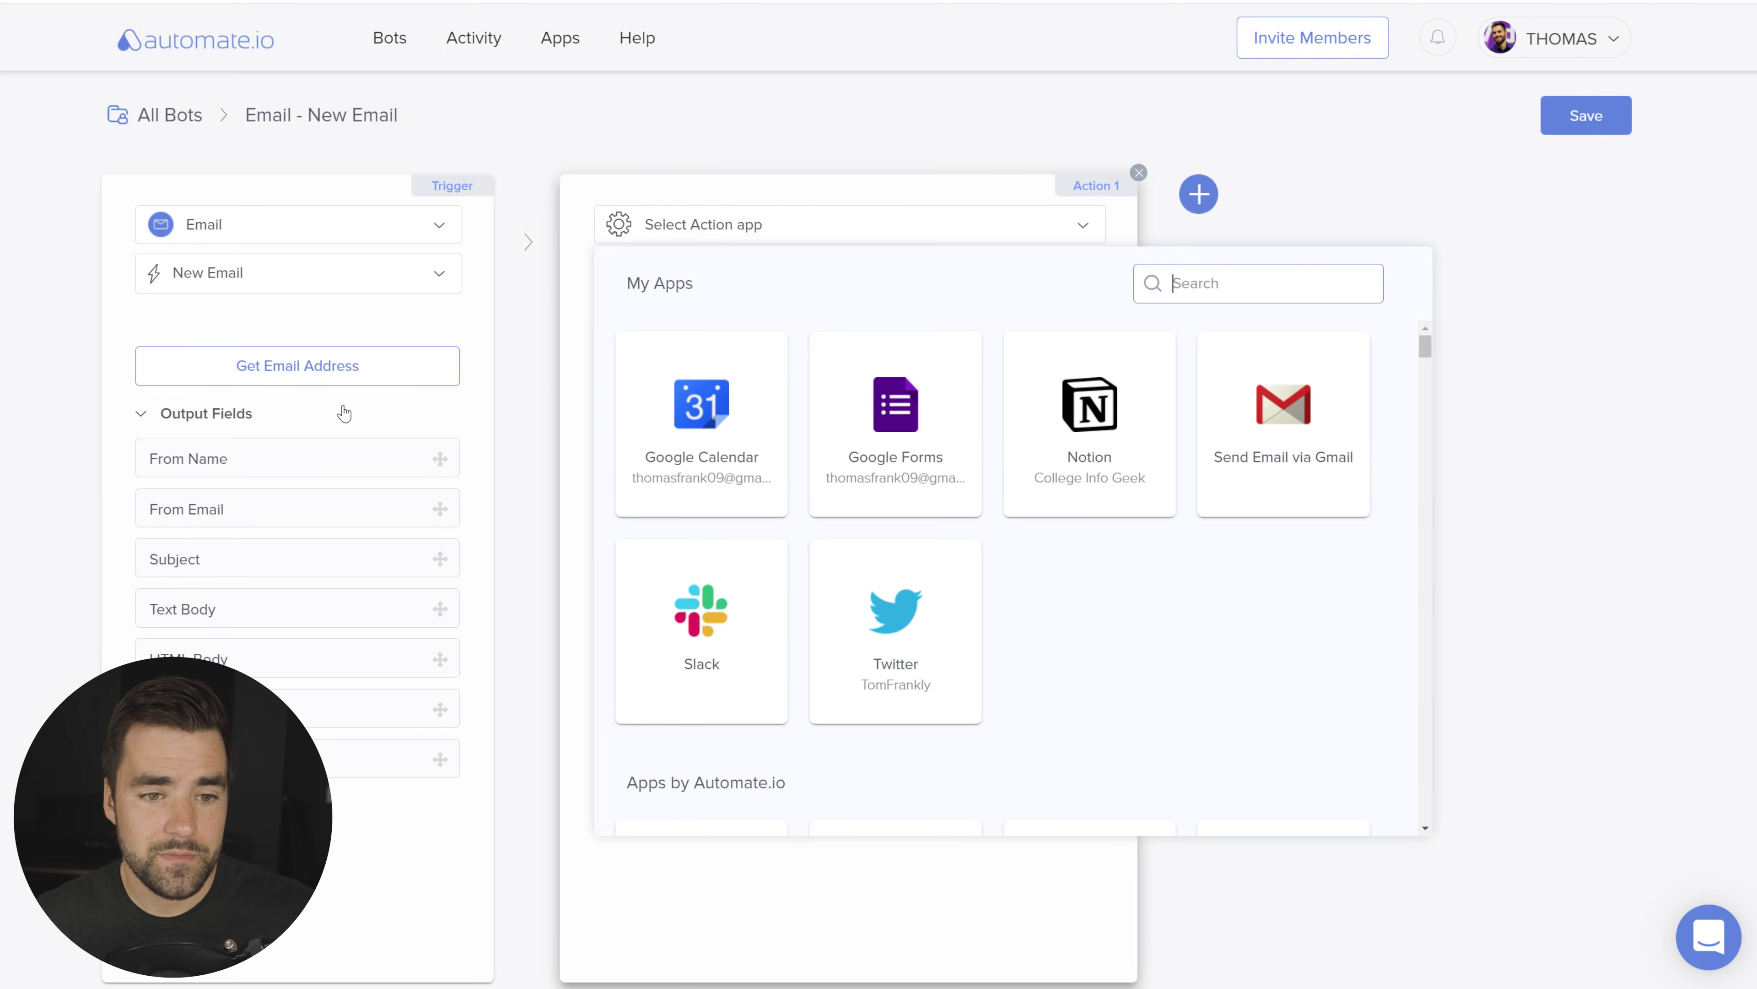
Step: Get the bot's trigger email address and copy it
{"action": "left_click", "coordinate": [273, 374]}
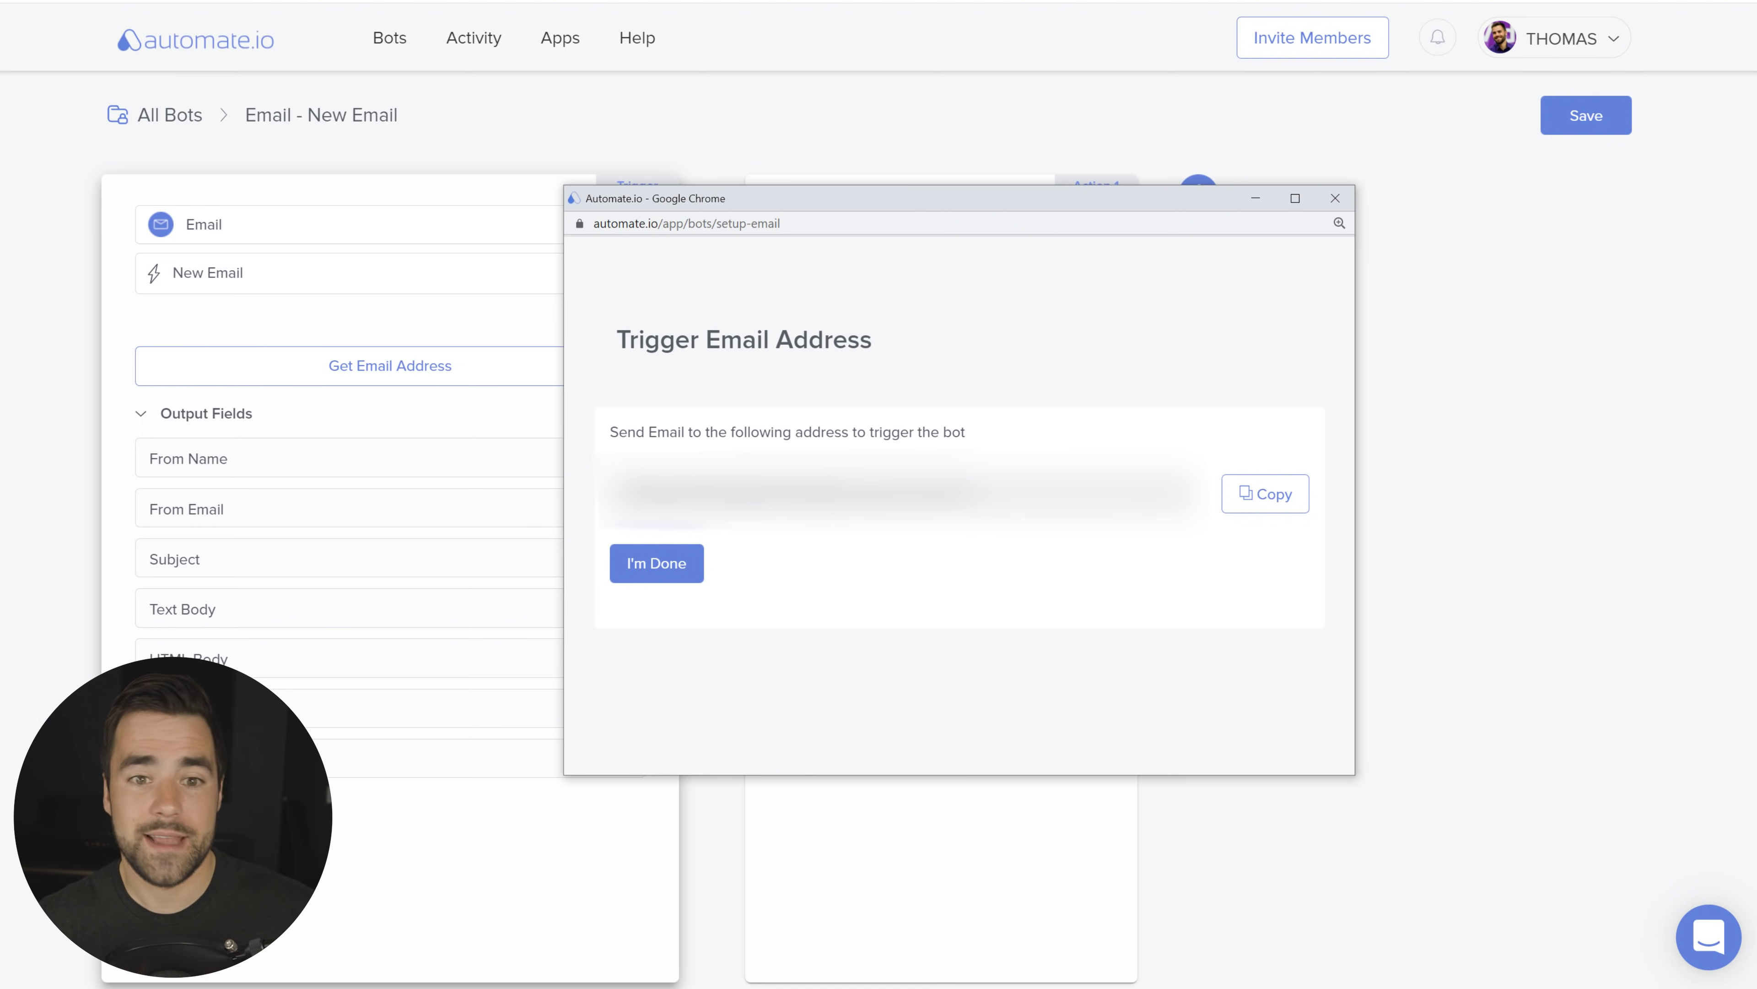
{"action": "left_click", "coordinate": [1274, 504]}
{"action": "left_click", "coordinate": [1336, 201]}
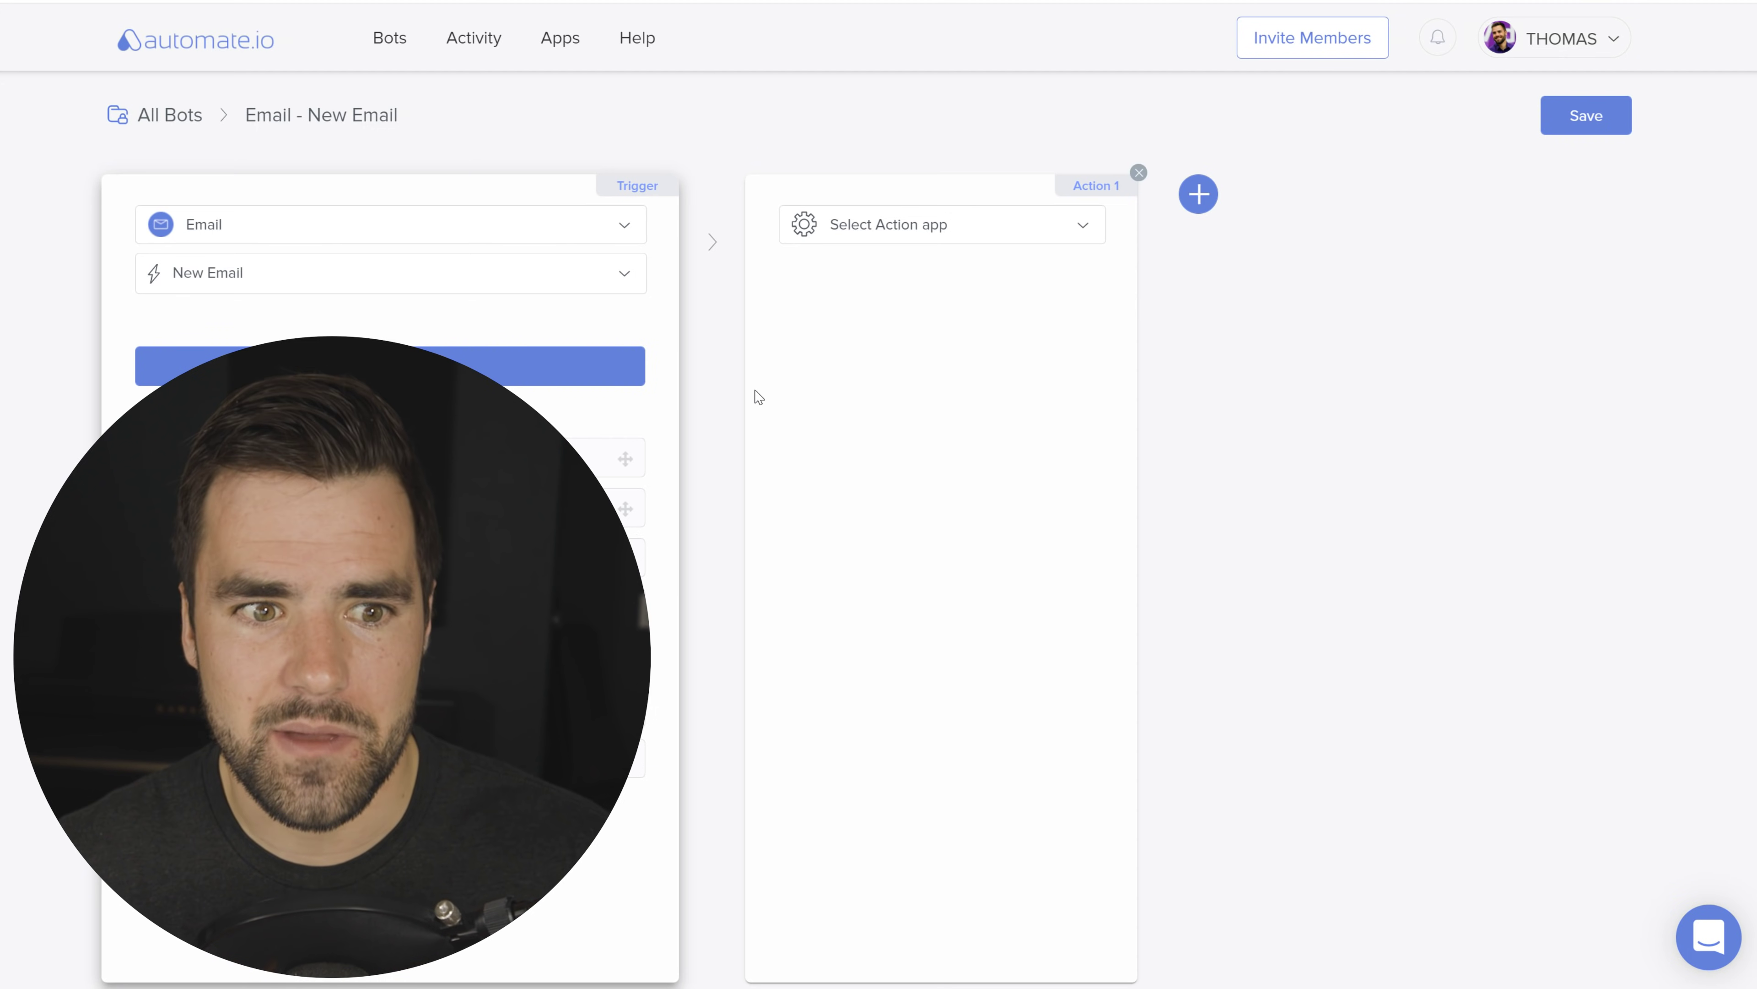
Step: Set Action 1 to Notion's Add Item (Page) in the Email Notes to Notion database
{"action": "left_click", "coordinate": [1000, 235]}
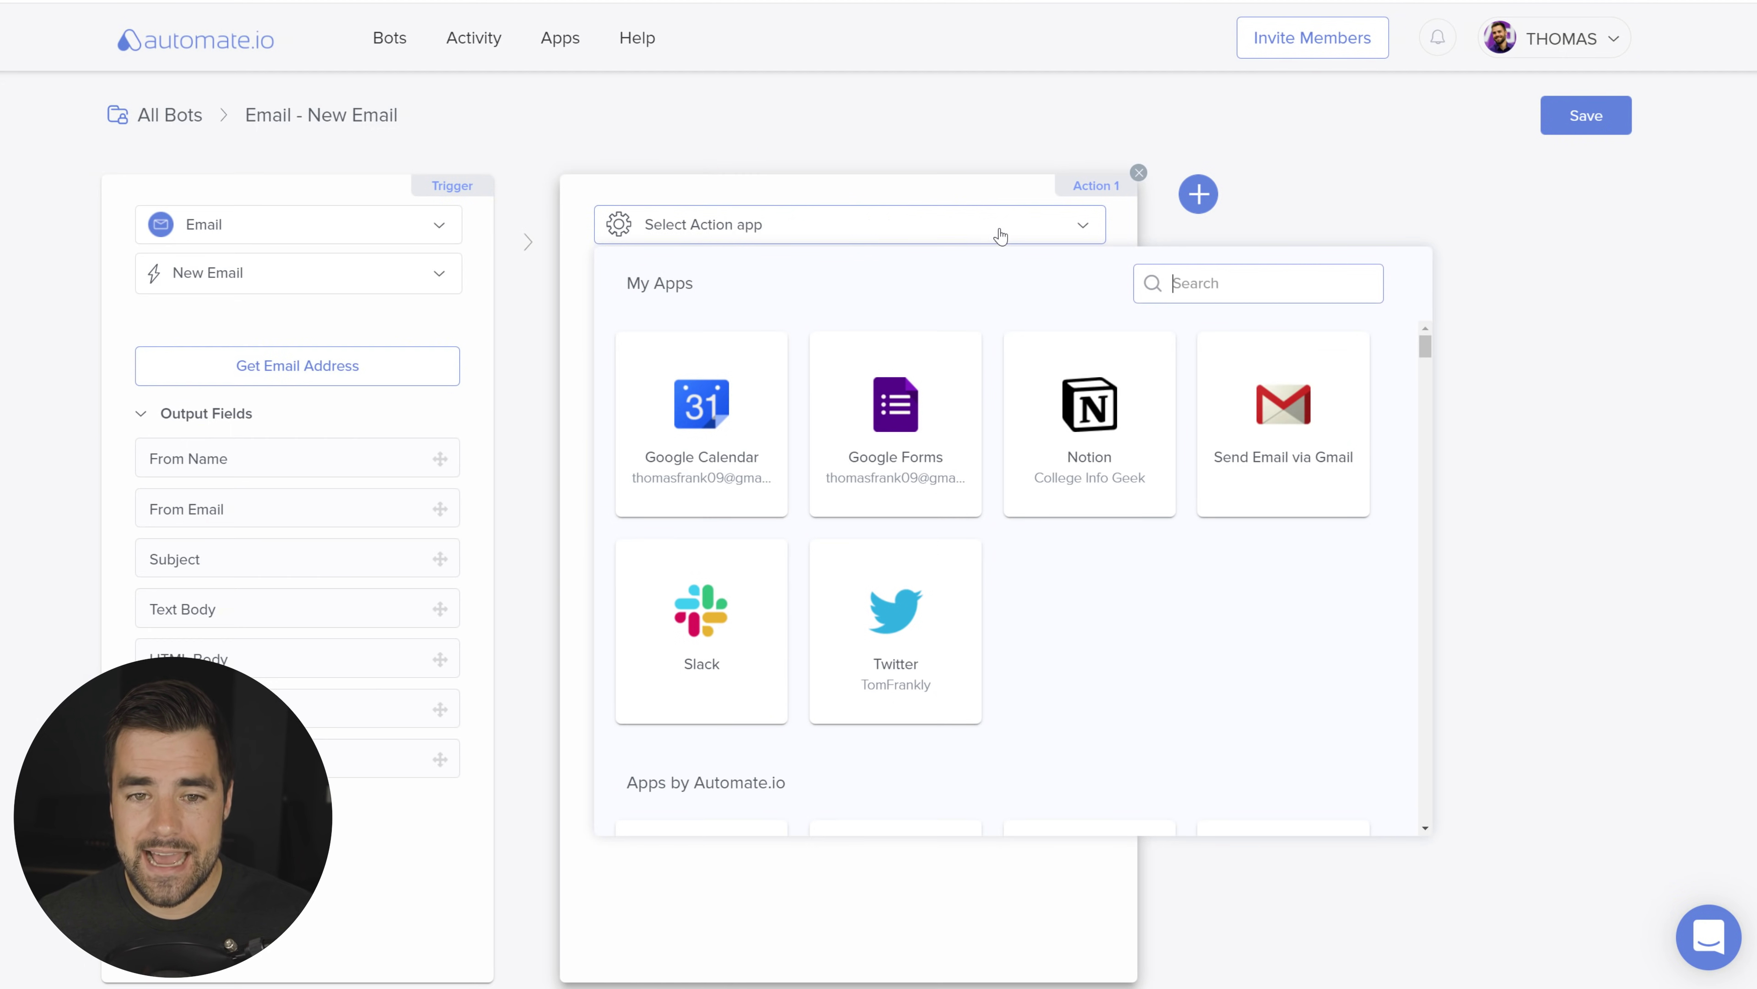
{"action": "left_click", "coordinate": [1103, 447]}
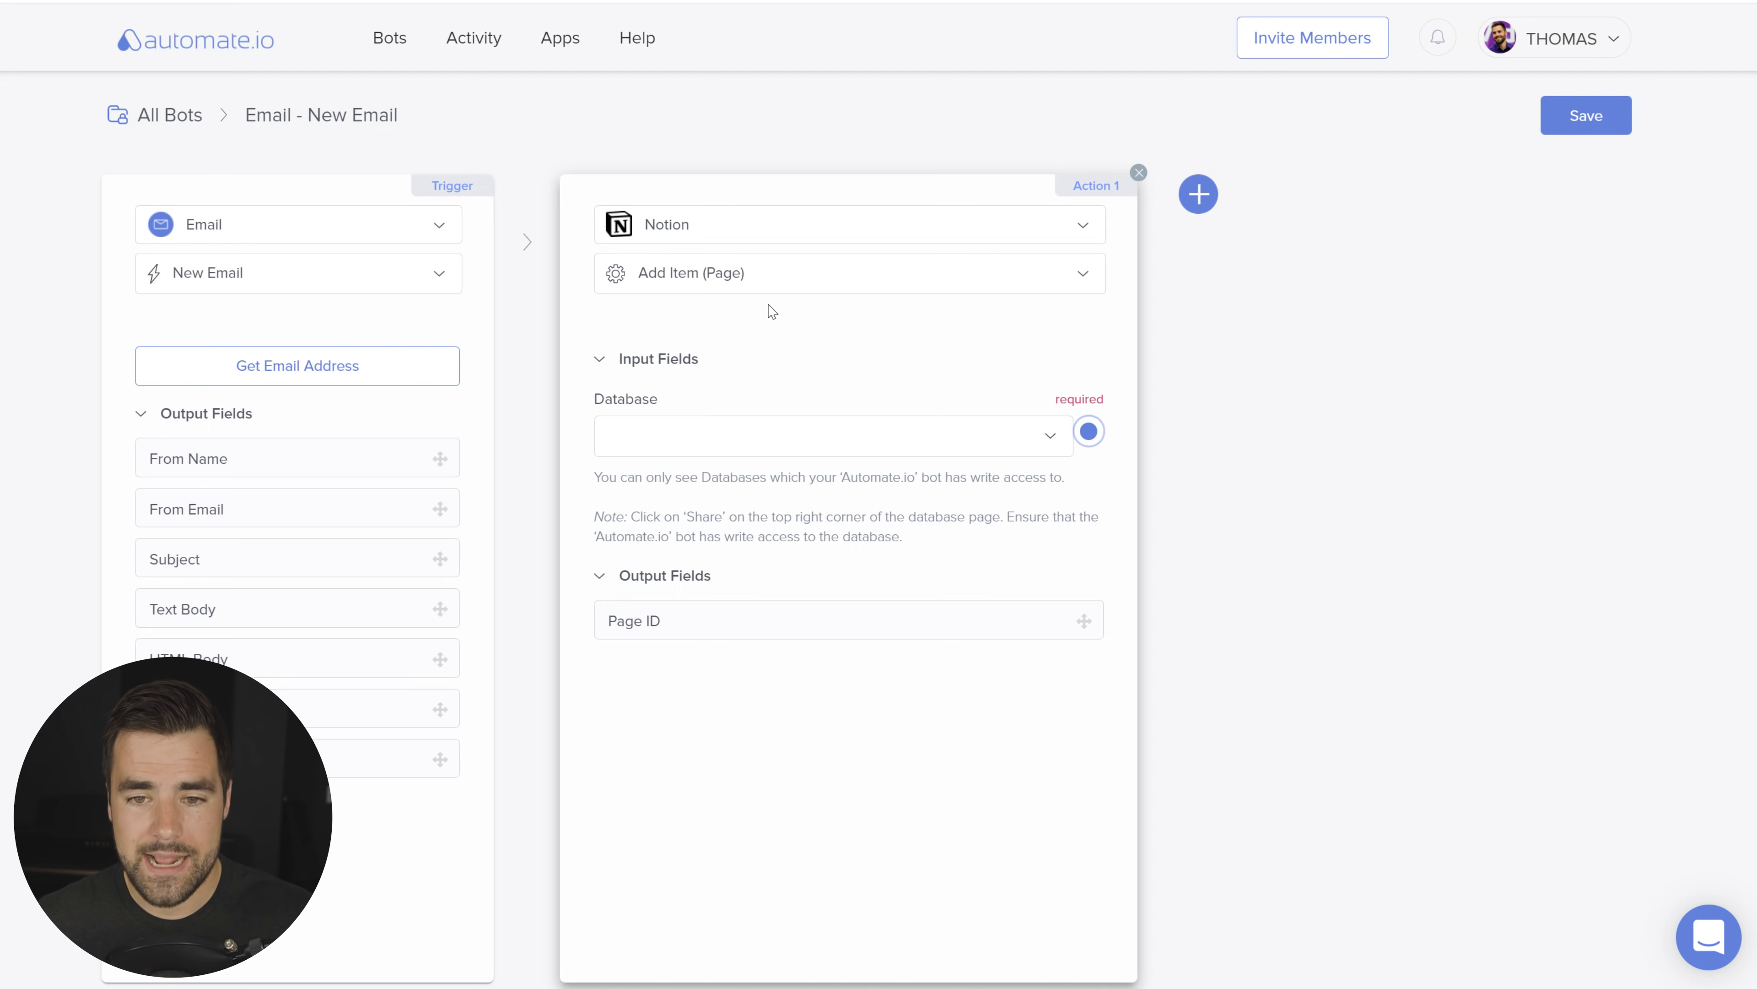
{"action": "left_click", "coordinate": [1056, 441]}
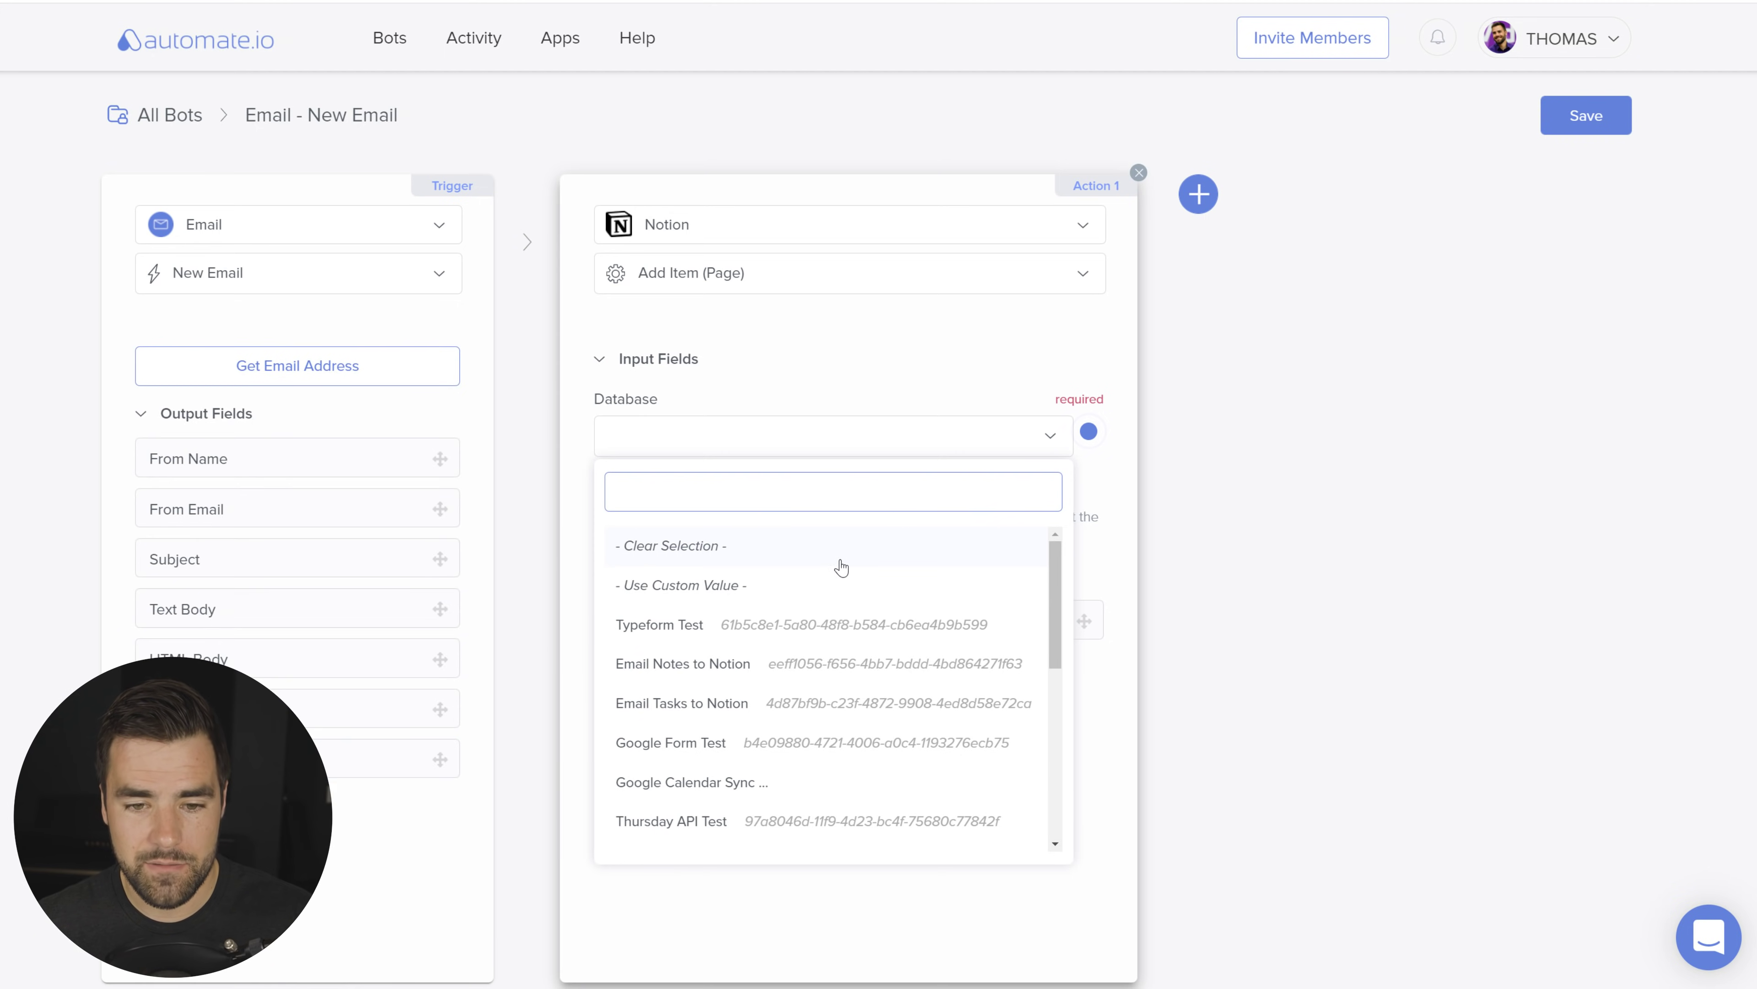
{"action": "left_click", "coordinate": [689, 665]}
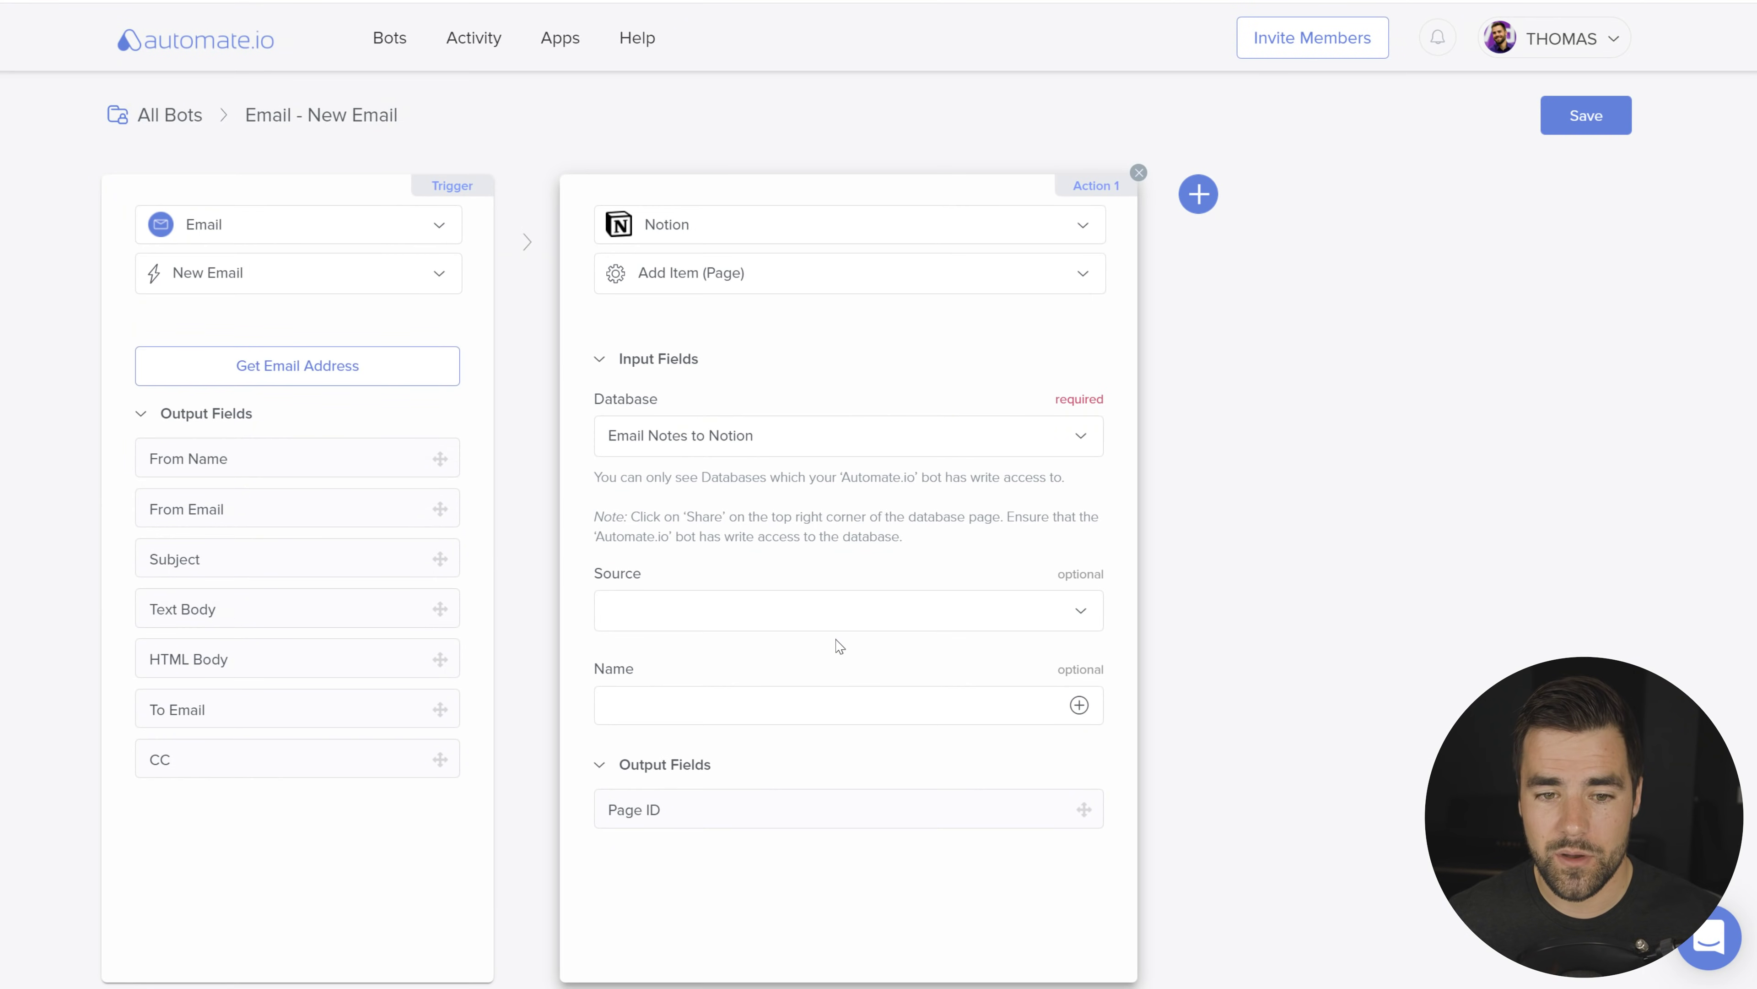
Step: Map Action 1's Source to Email and Name to the email Subject, then add Action 2
{"action": "left_click", "coordinate": [851, 609]}
{"action": "left_click", "coordinate": [652, 795]}
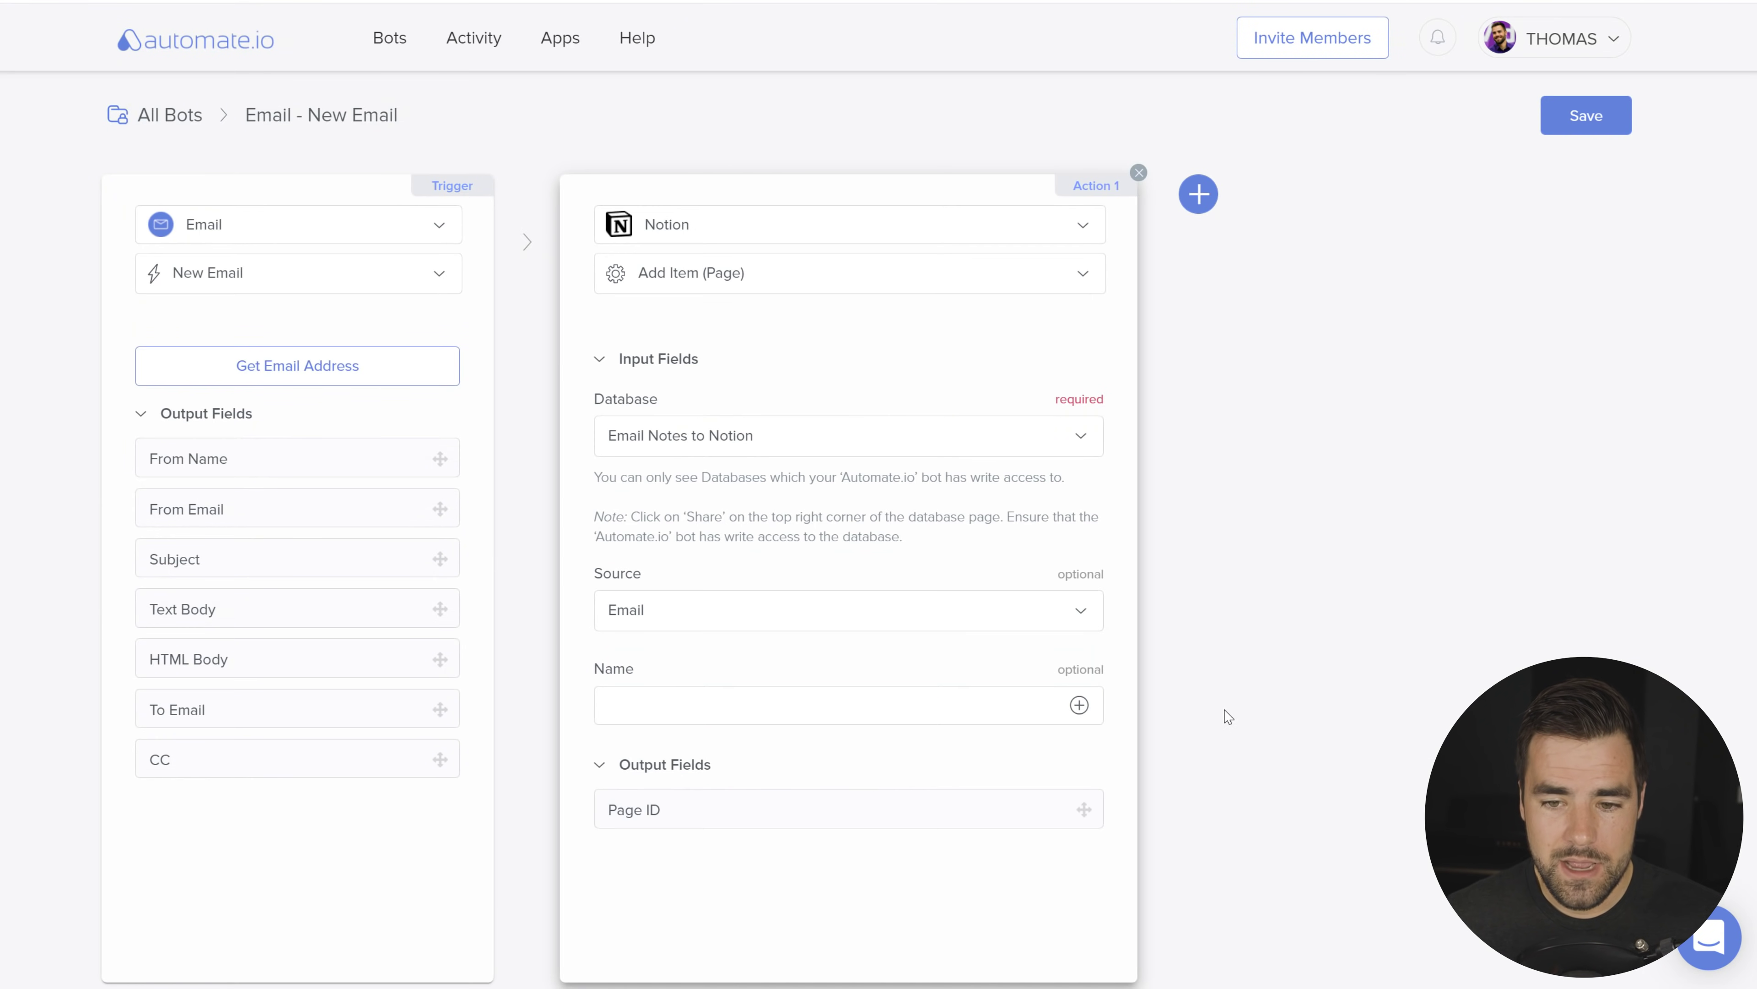
{"action": "left_click", "coordinate": [1073, 712]}
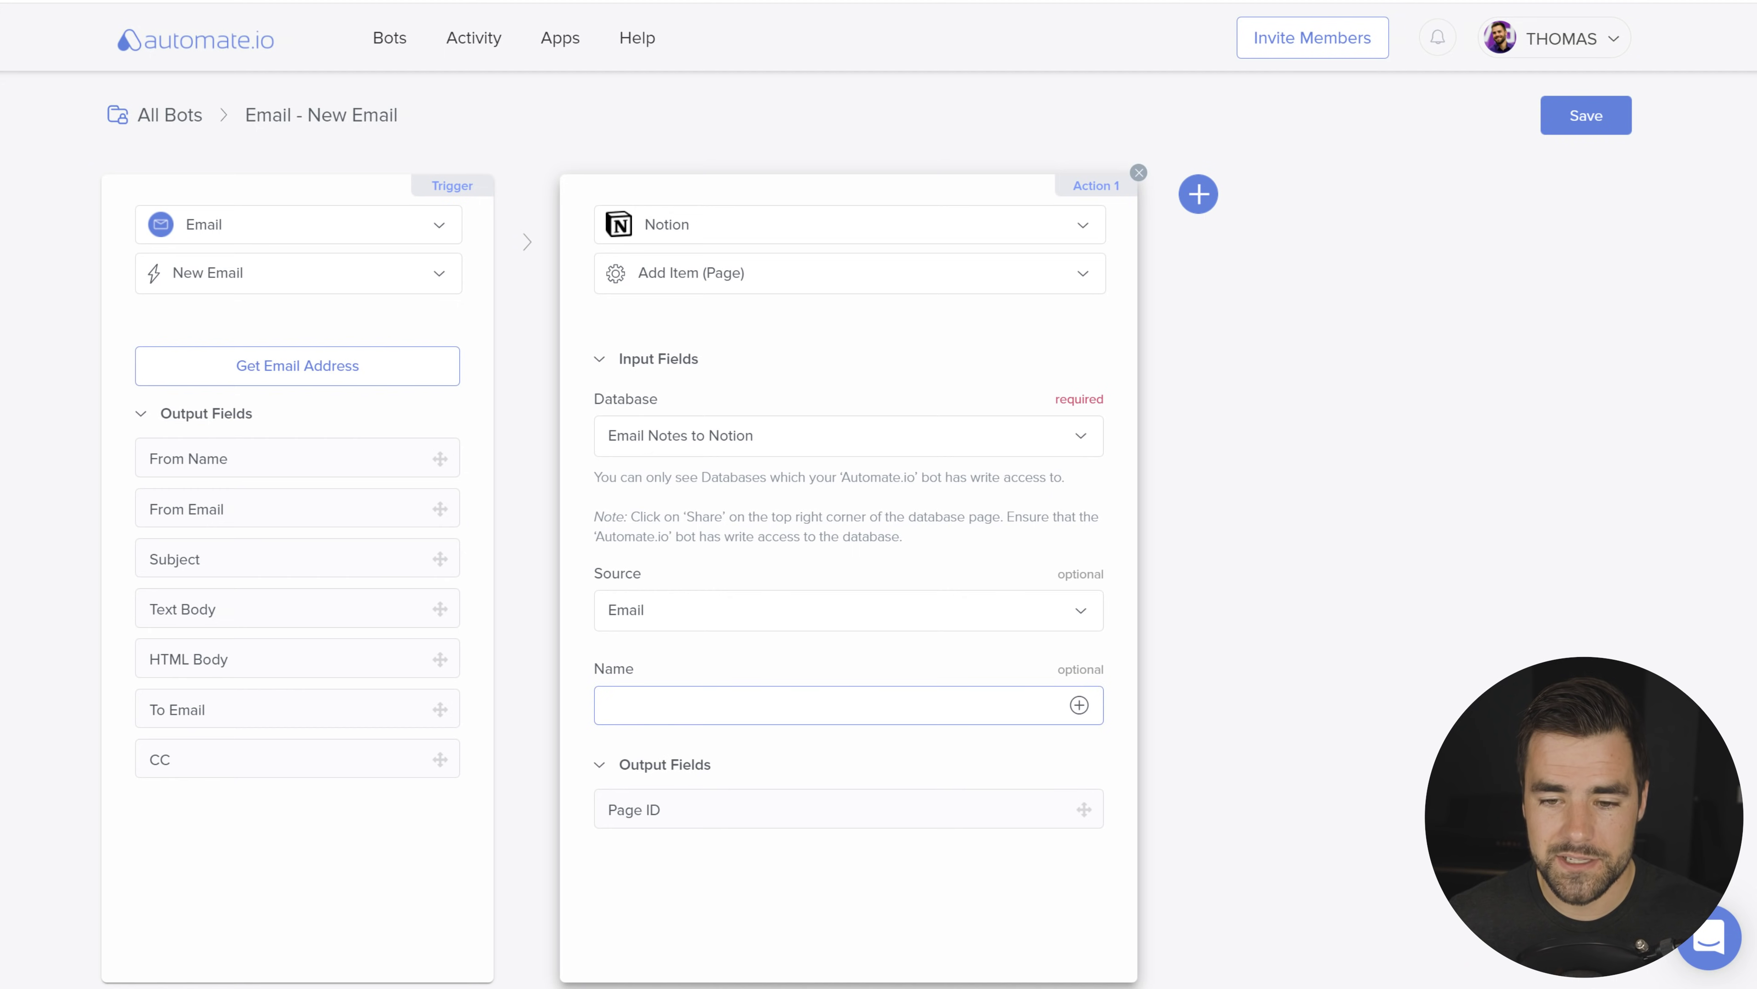
{"action": "left_click", "coordinate": [1078, 710]}
{"action": "scroll", "coordinate": [962, 893], "scroll_direction": "down", "scroll_amount": 1}
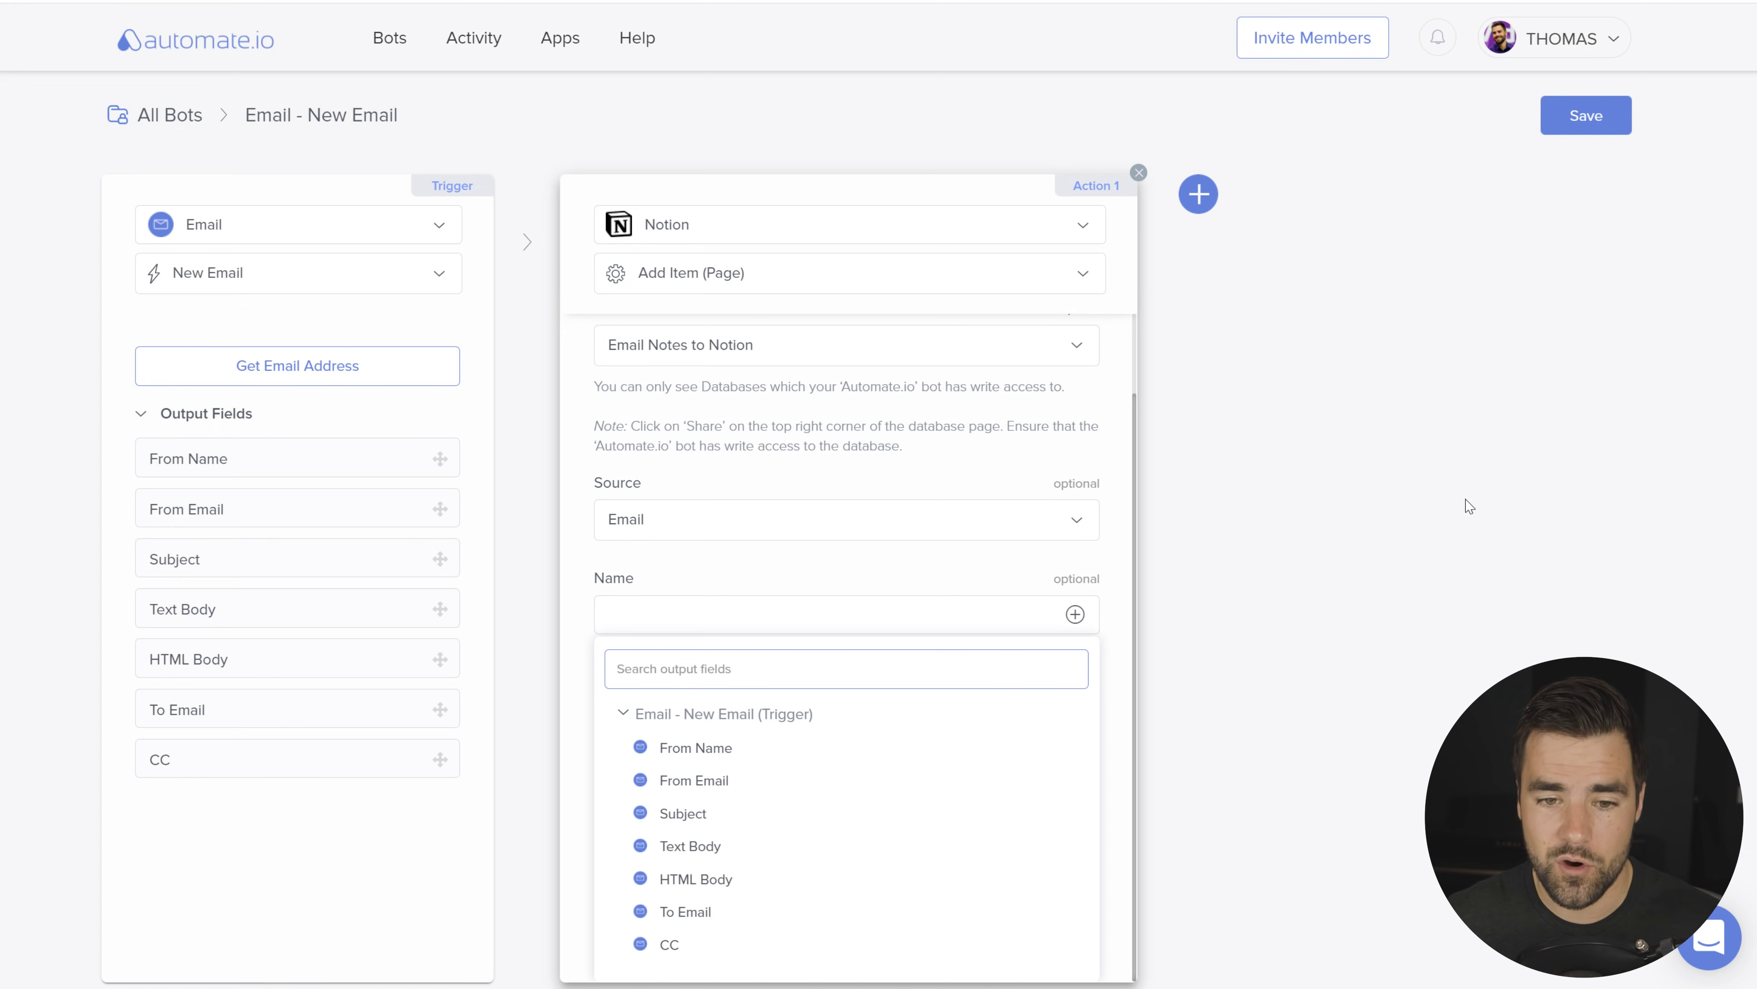
{"action": "left_click", "coordinate": [1448, 540]}
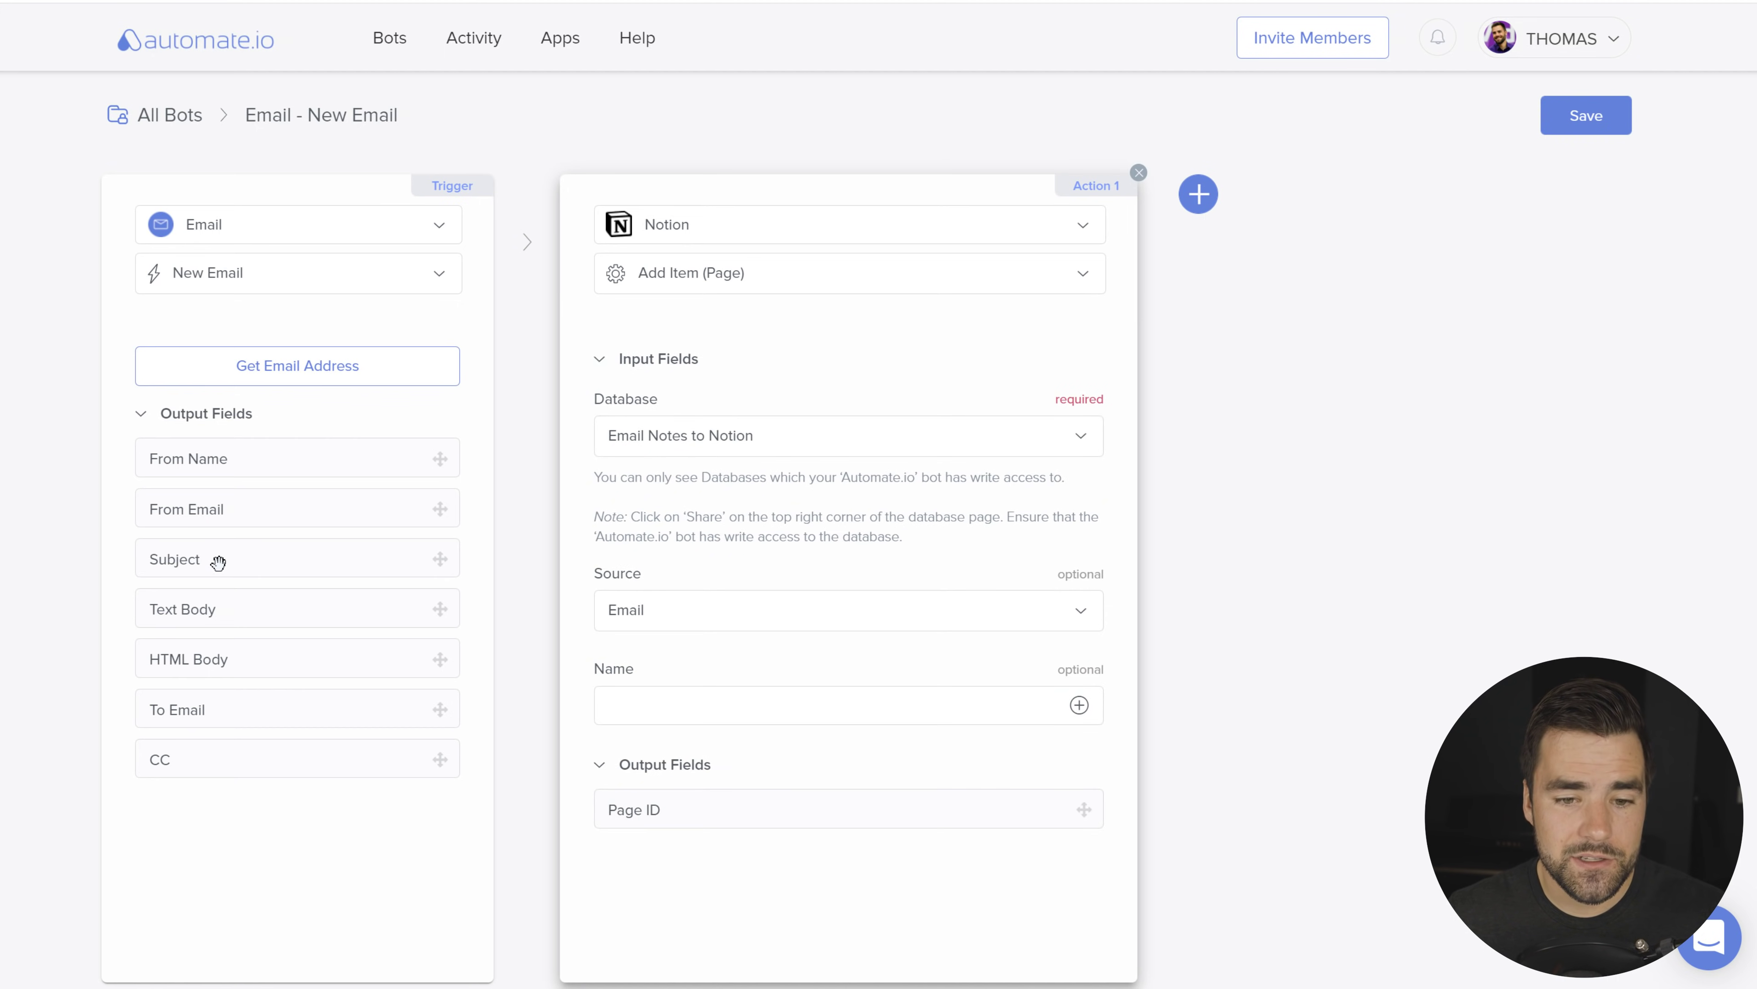
{"action": "left_click_drag", "start_coordinate": [208, 562], "coordinate": [726, 703]}
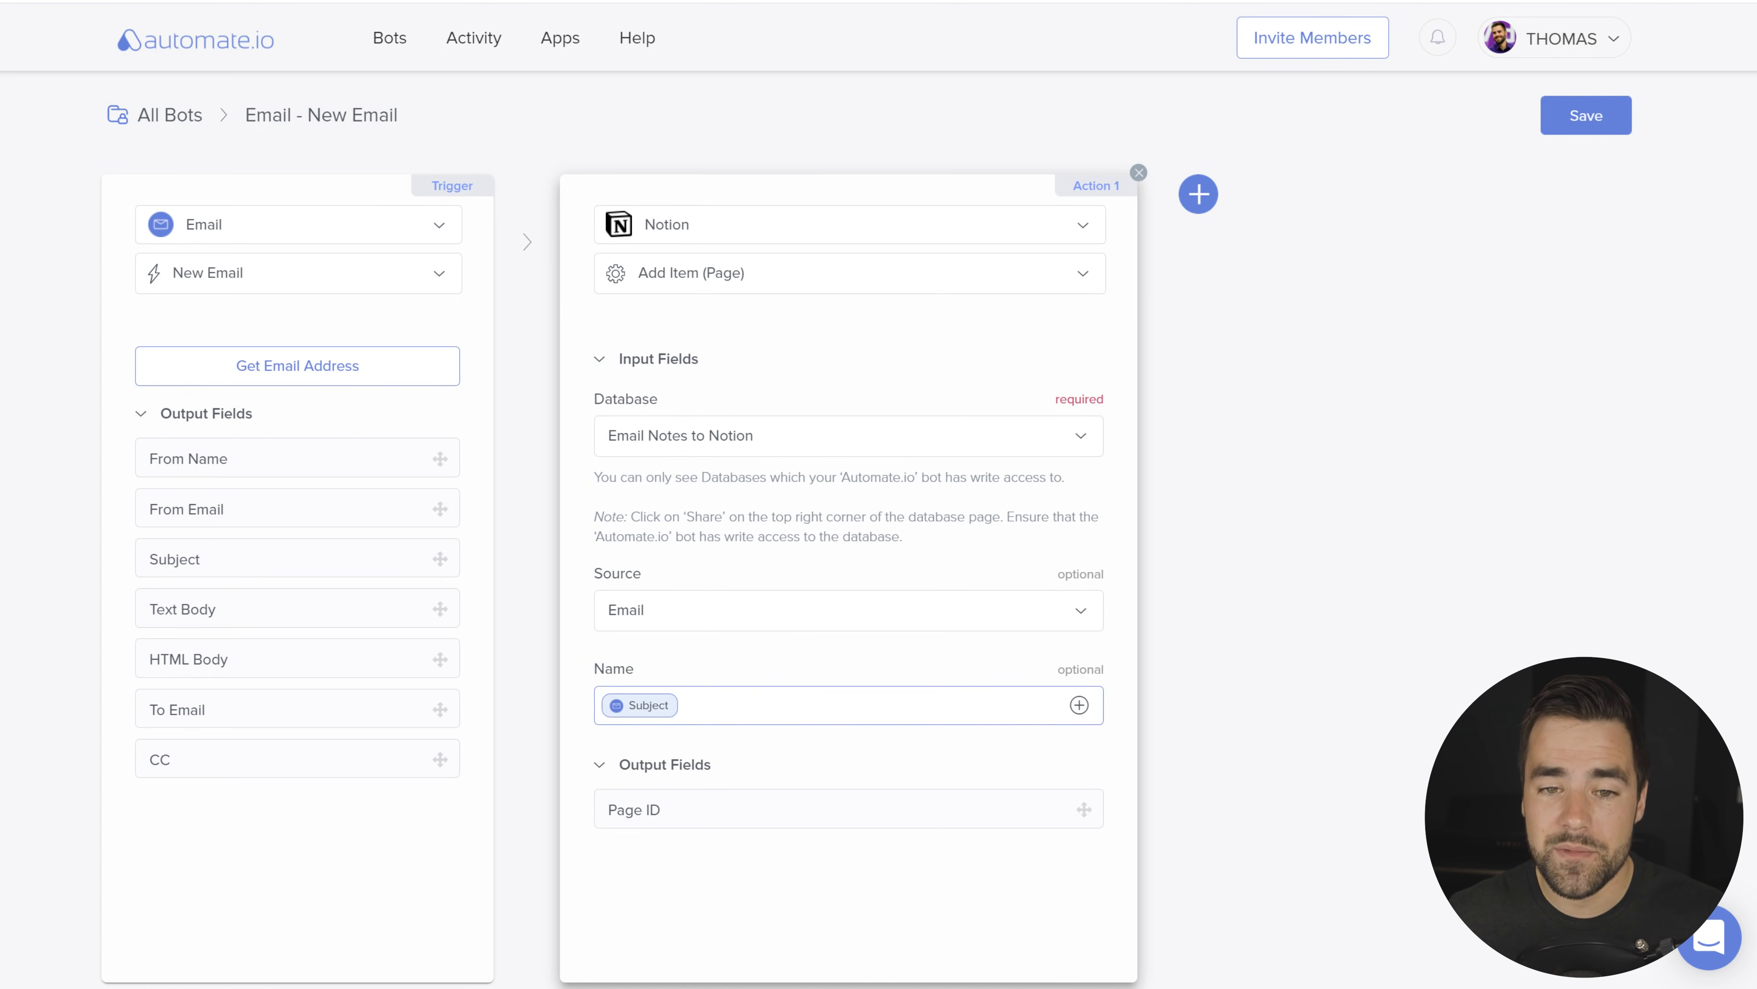
{"action": "left_click", "coordinate": [745, 906]}
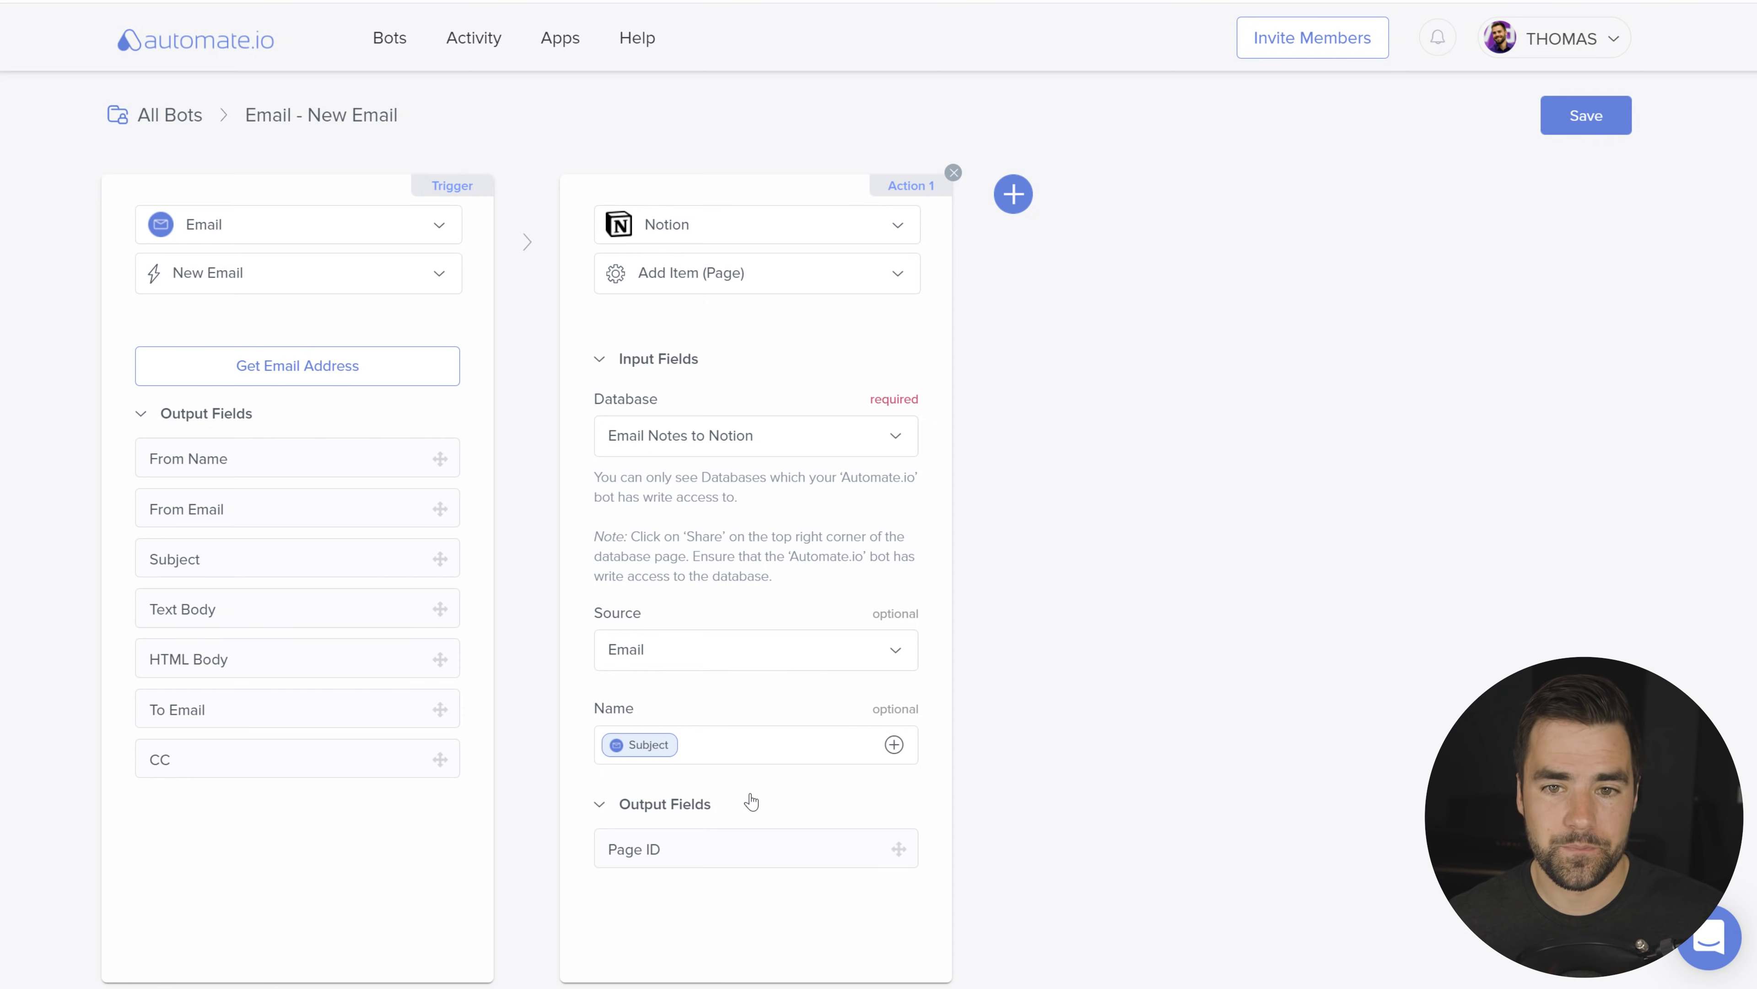
{"action": "left_click", "coordinate": [1013, 194]}
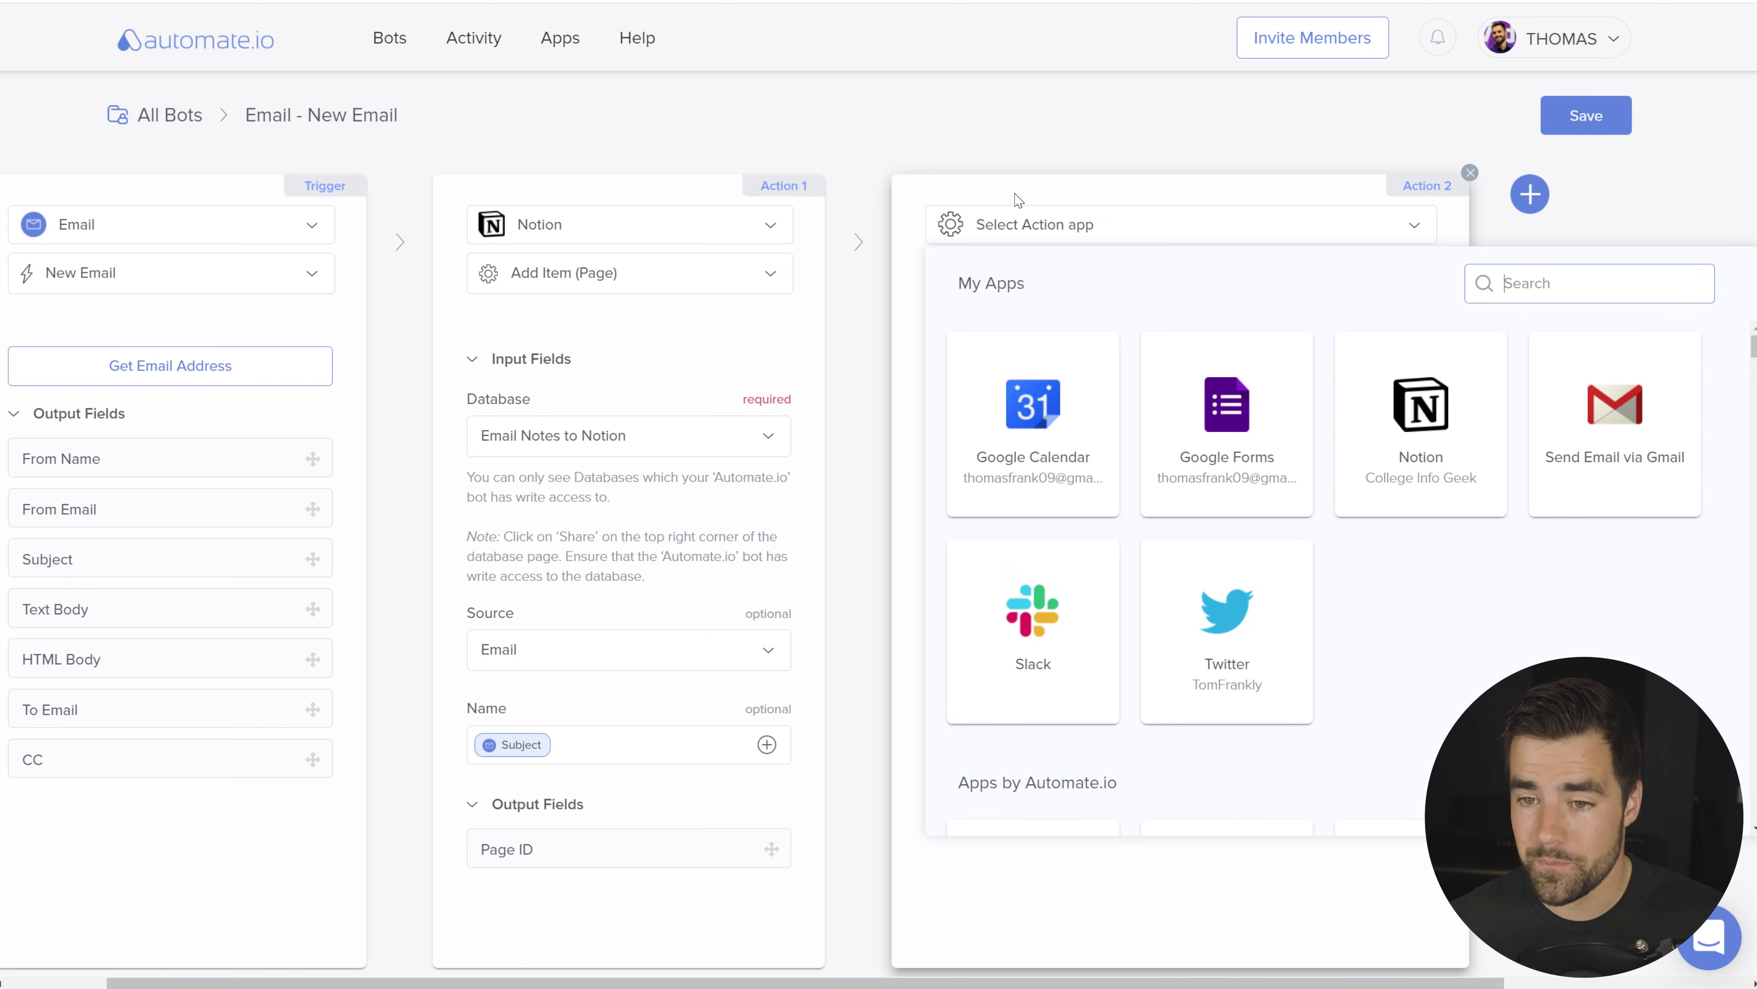
Step: Make Action 2 Notion's Add Page Content using Action 1's Page ID and a Paragraph block
{"action": "left_click", "coordinate": [1457, 432]}
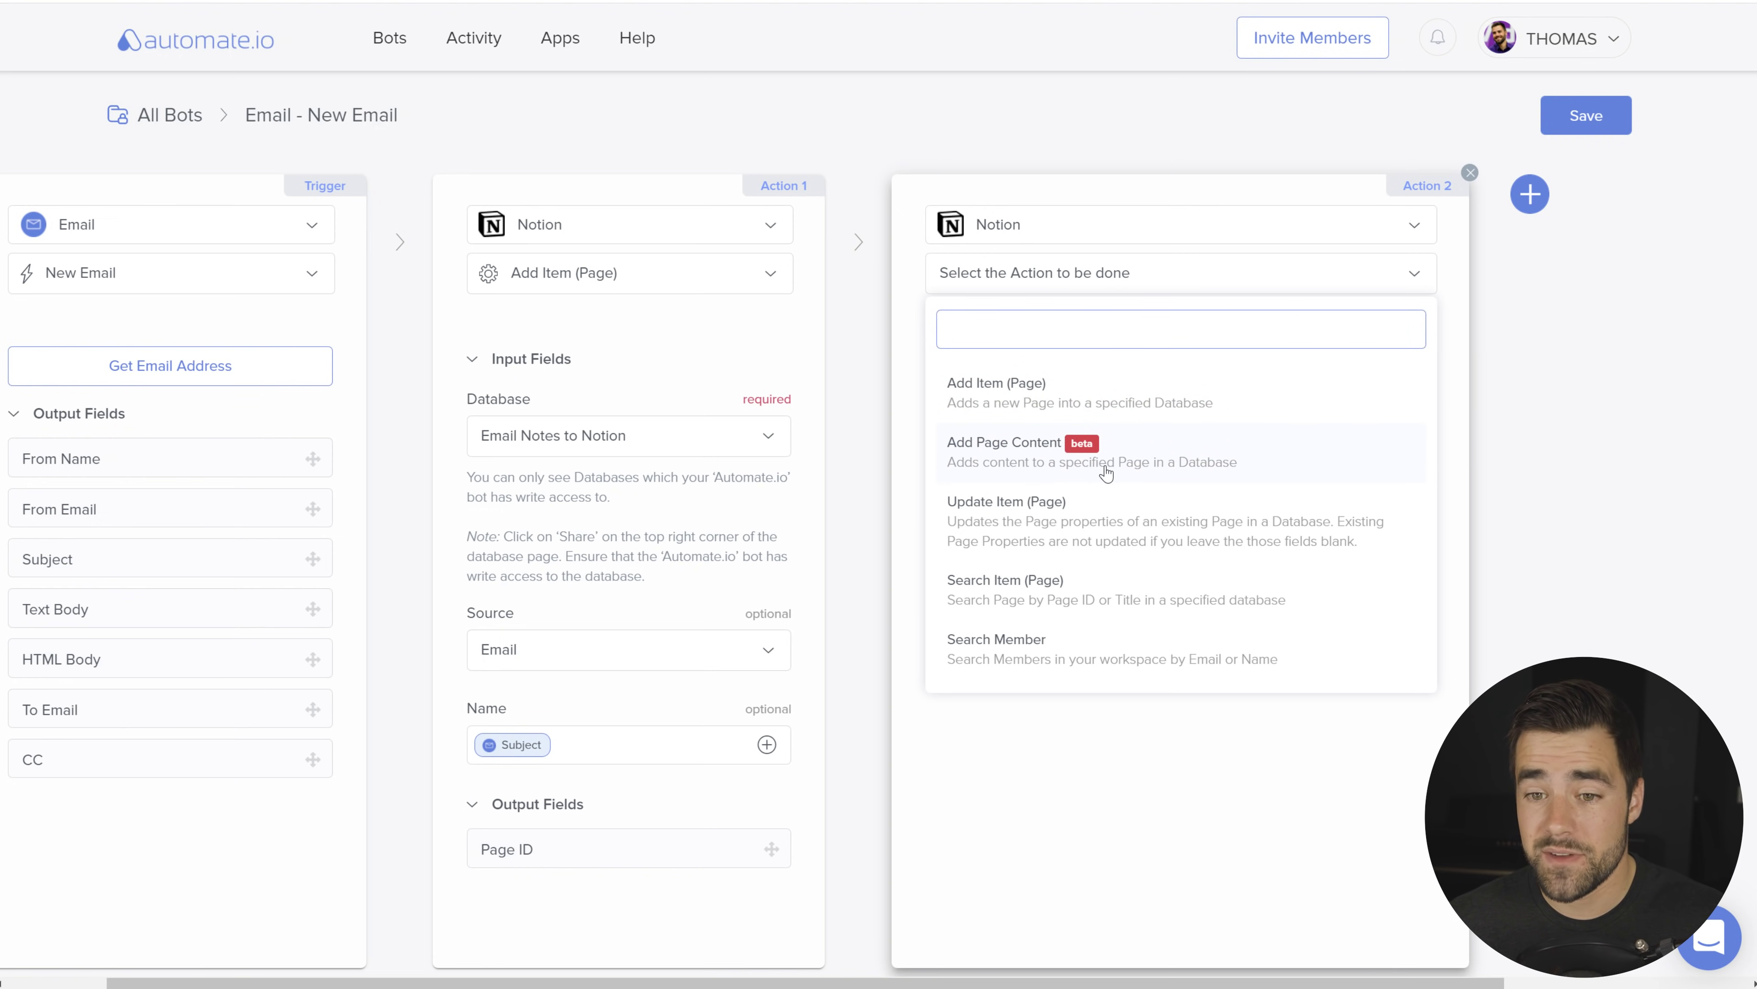
{"action": "left_click", "coordinate": [1183, 460]}
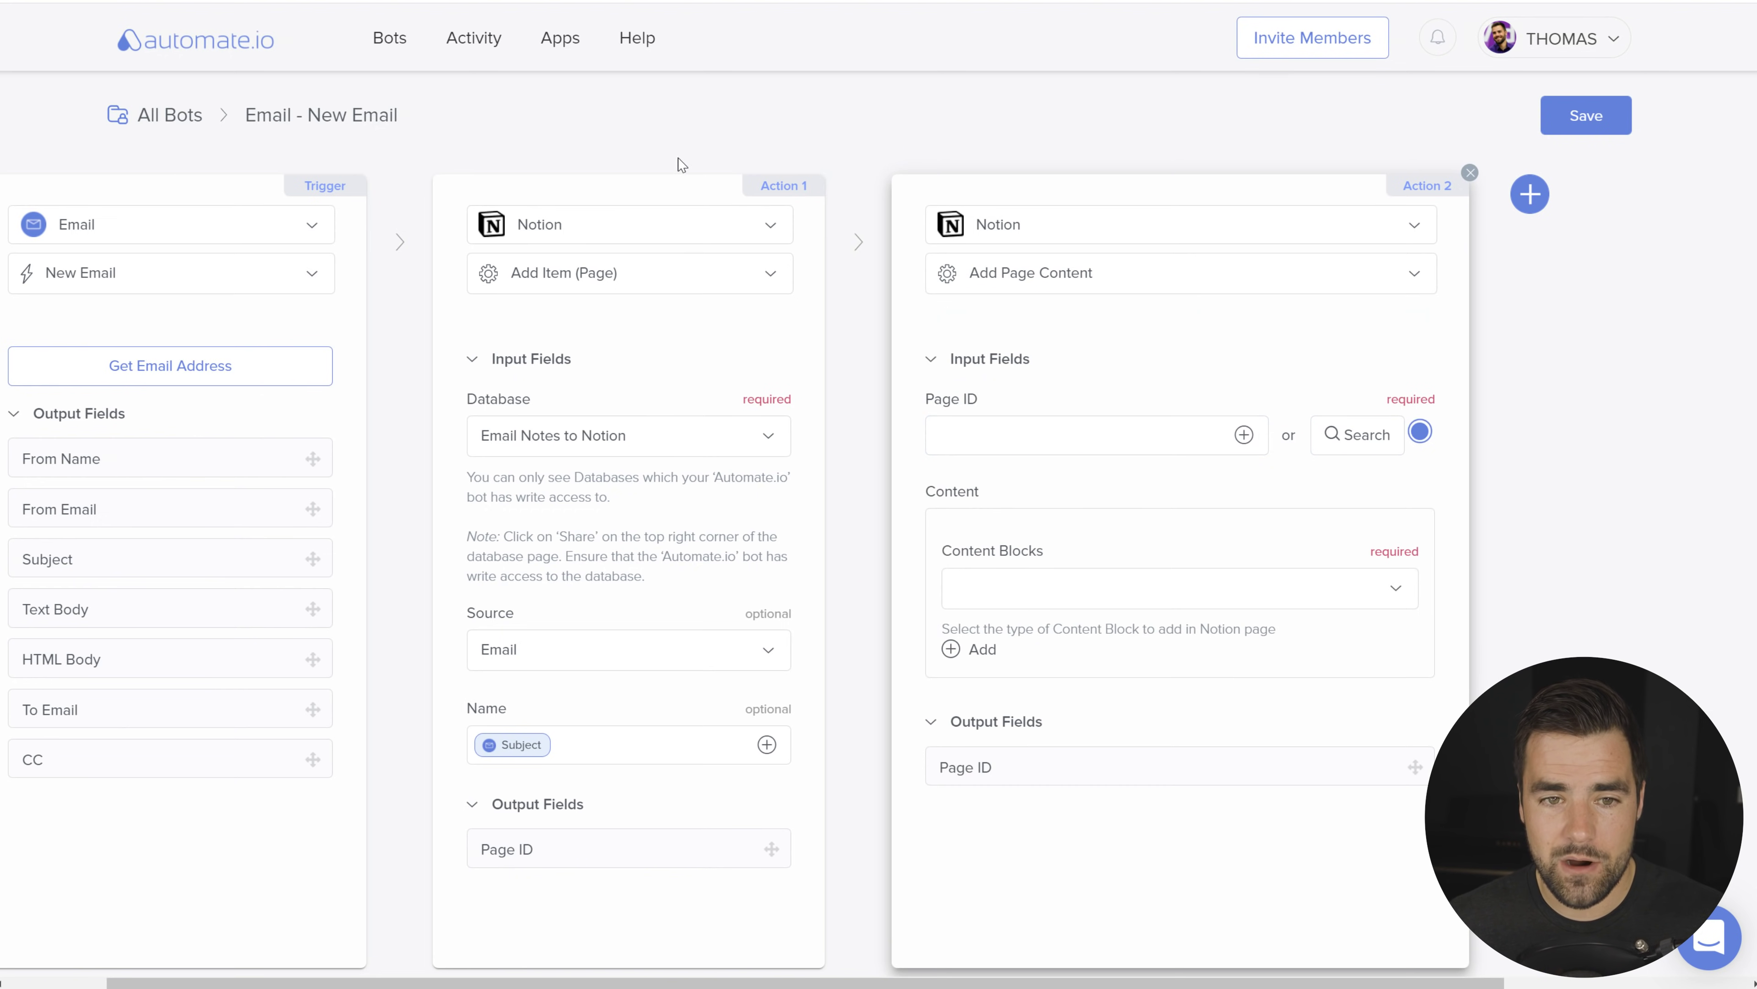
{"action": "left_click_drag", "start_coordinate": [580, 849], "coordinate": [1065, 440]}
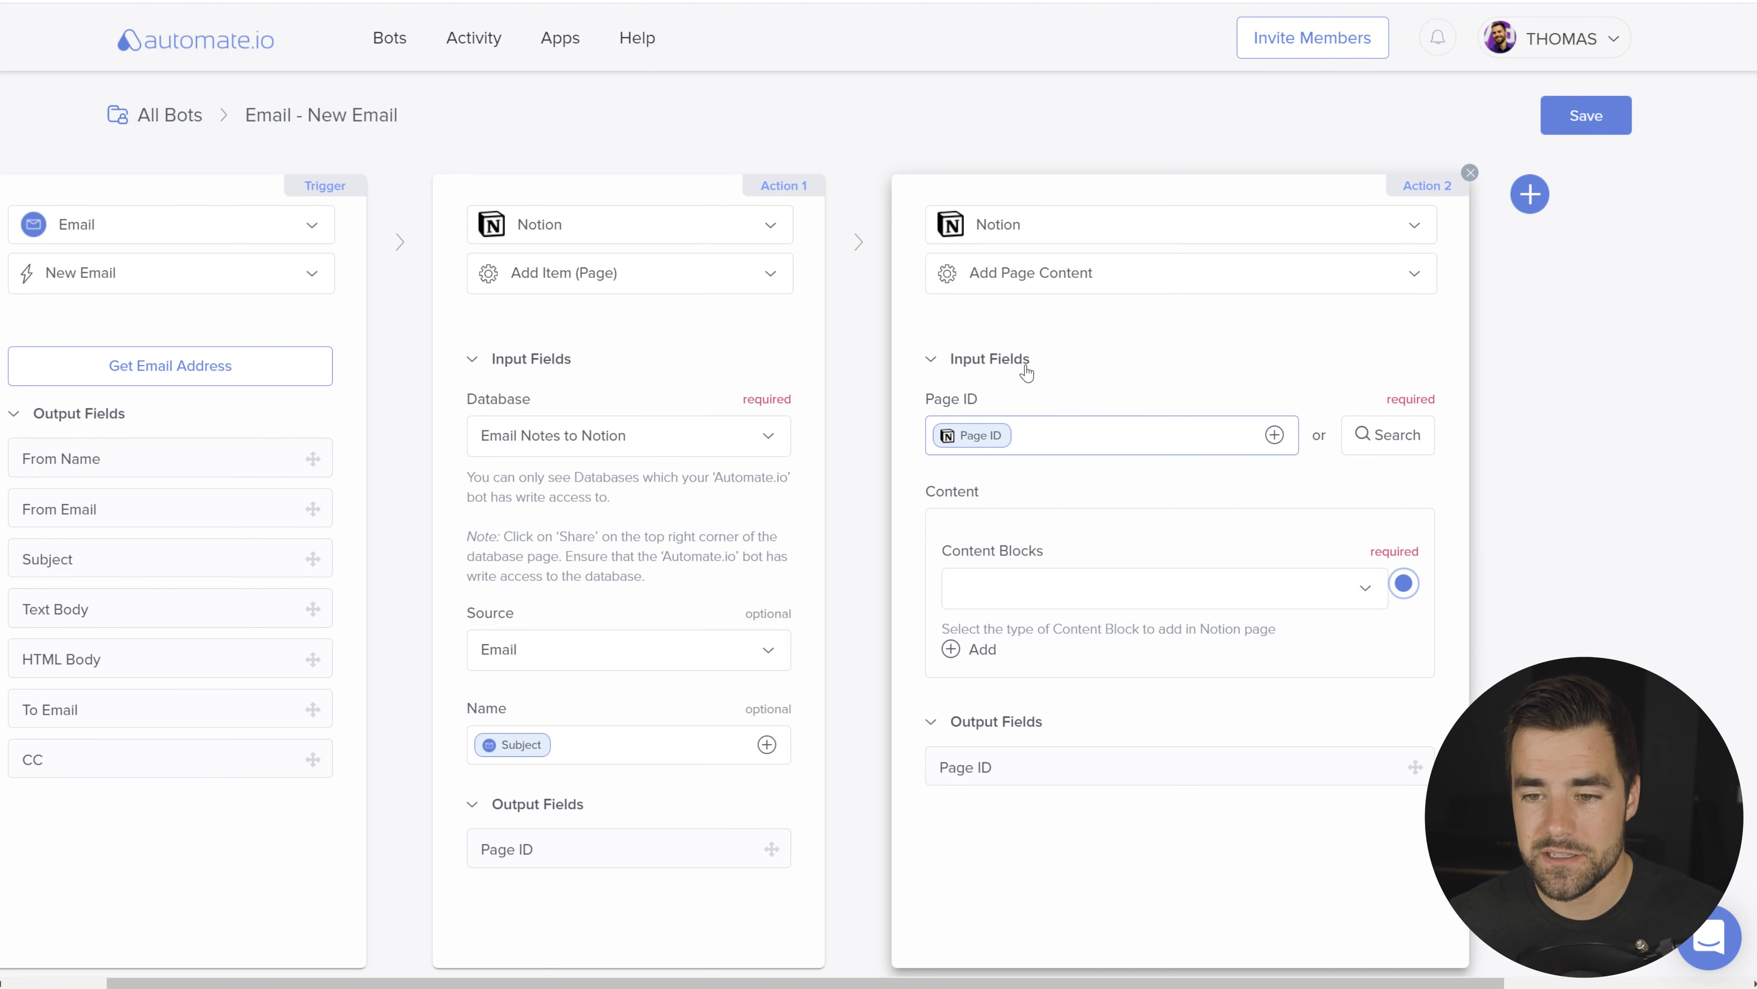
{"action": "left_click", "coordinate": [1355, 596]}
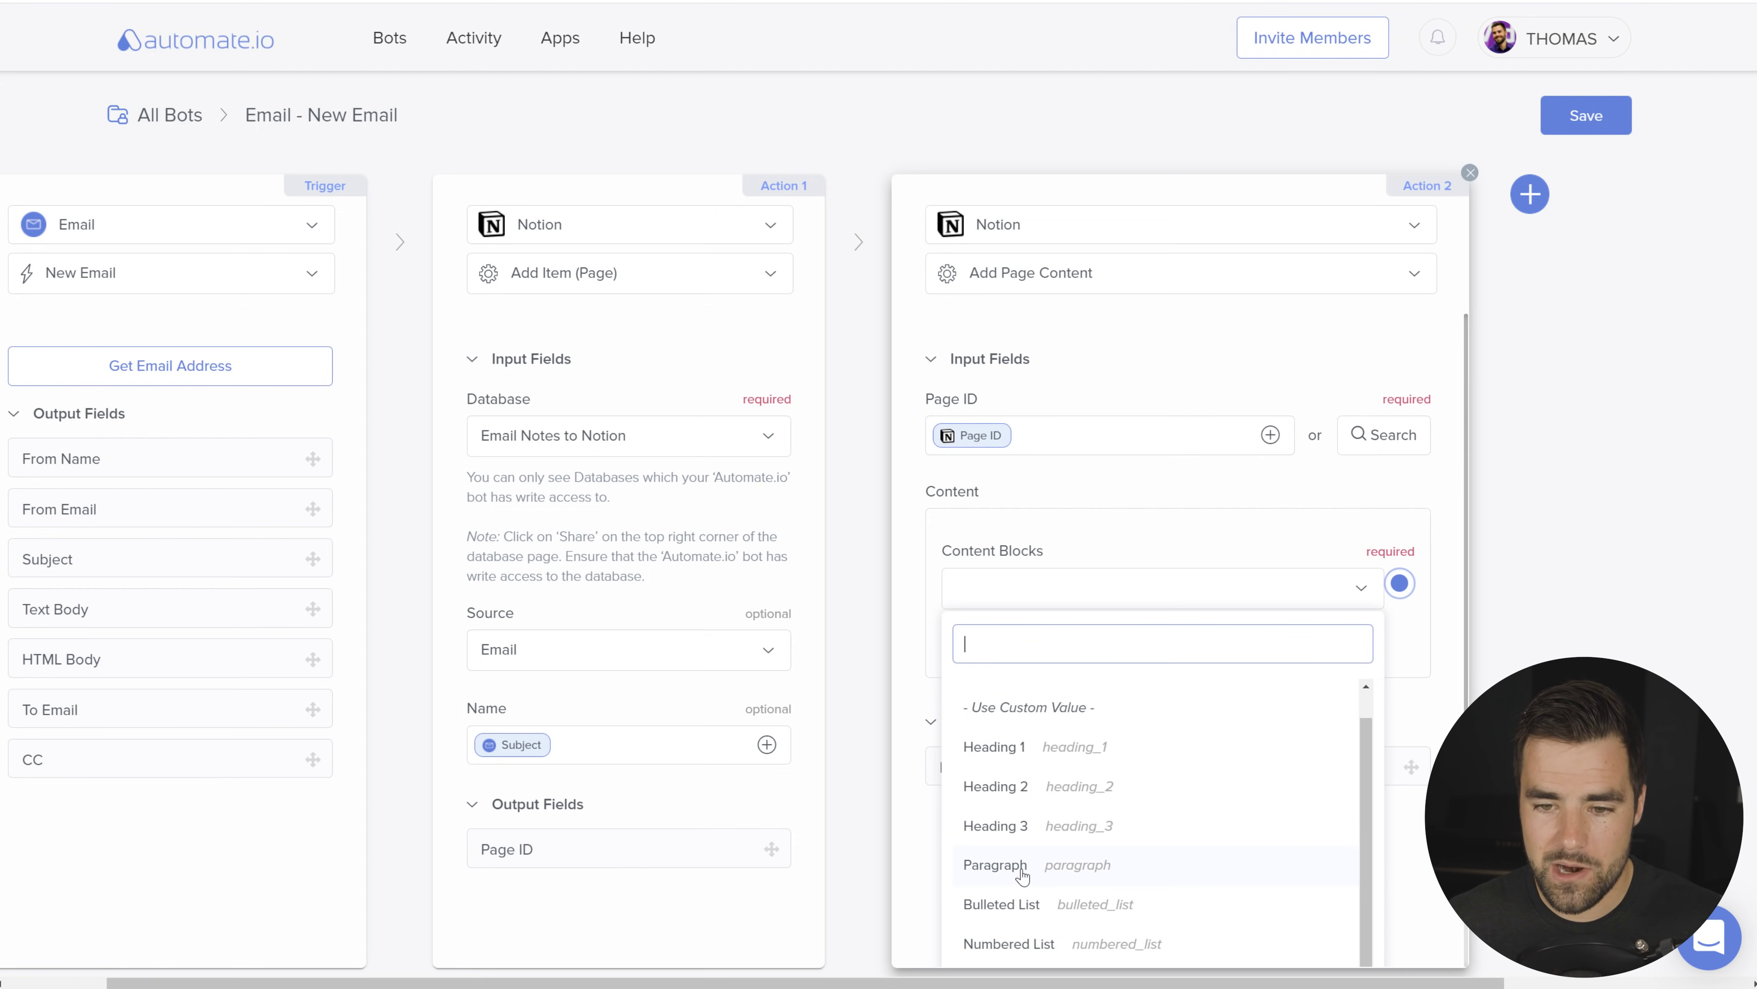
{"action": "left_click", "coordinate": [1017, 867]}
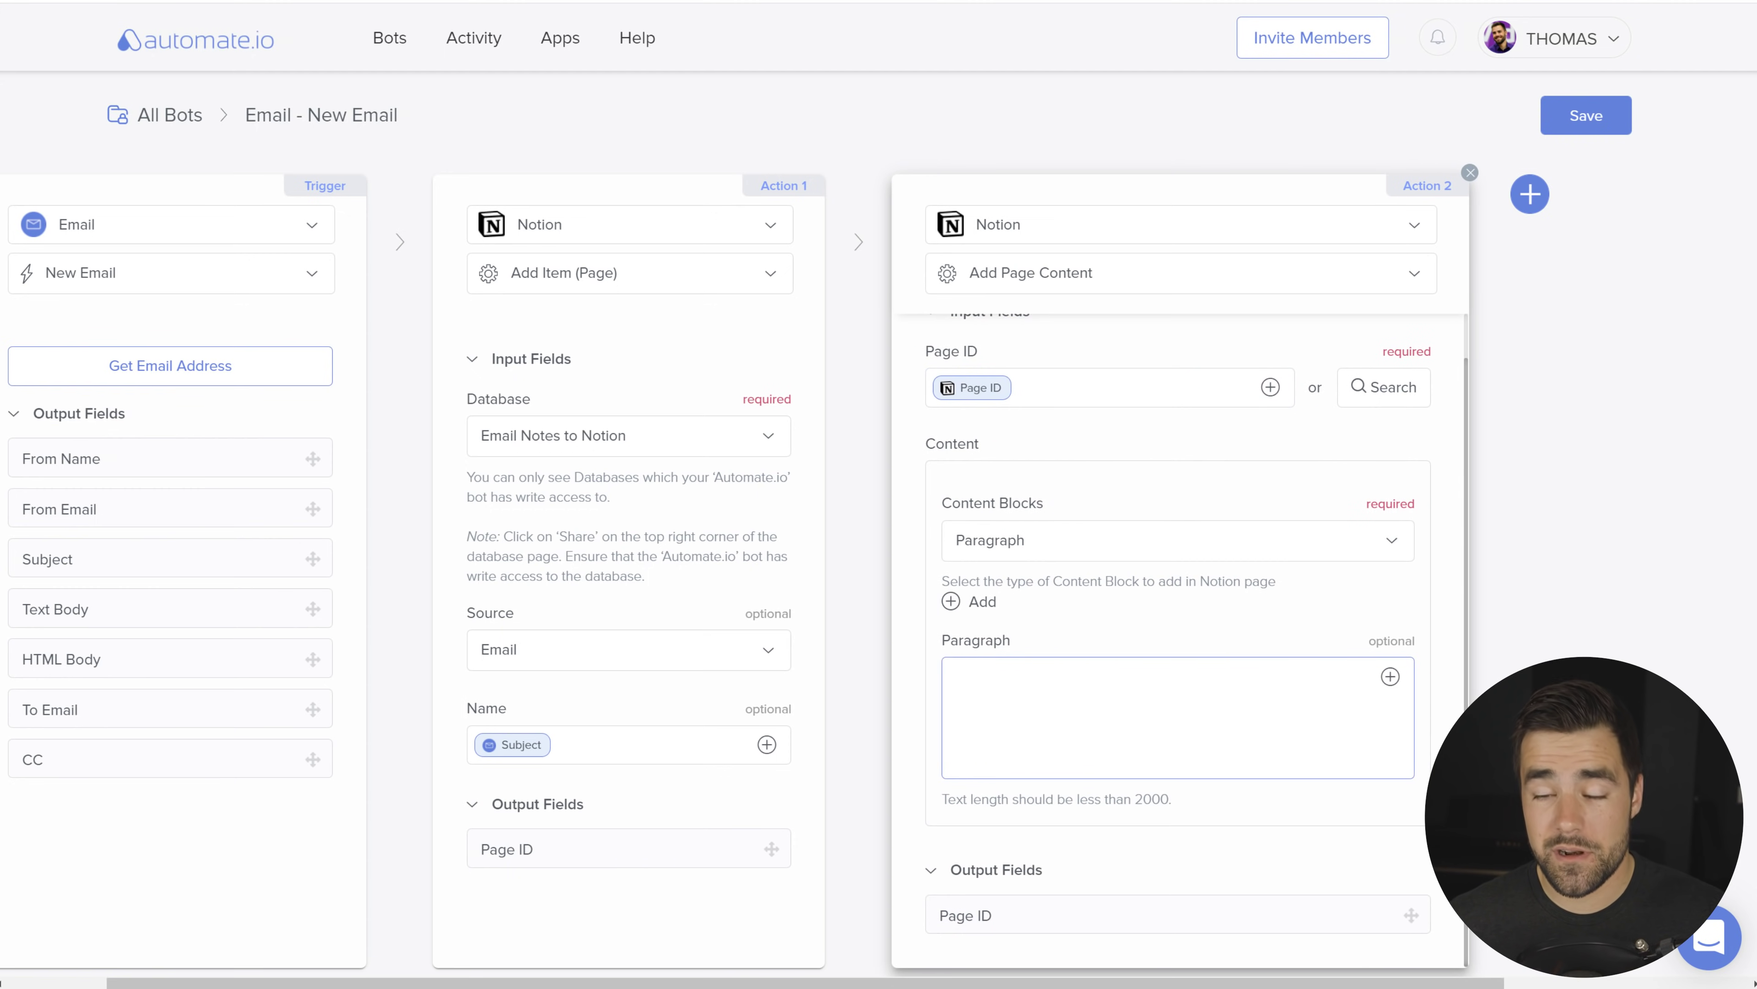
Step: Fill the Paragraph block with the email's Text Body, save the bot and switch it on
{"action": "left_click", "coordinate": [902, 820]}
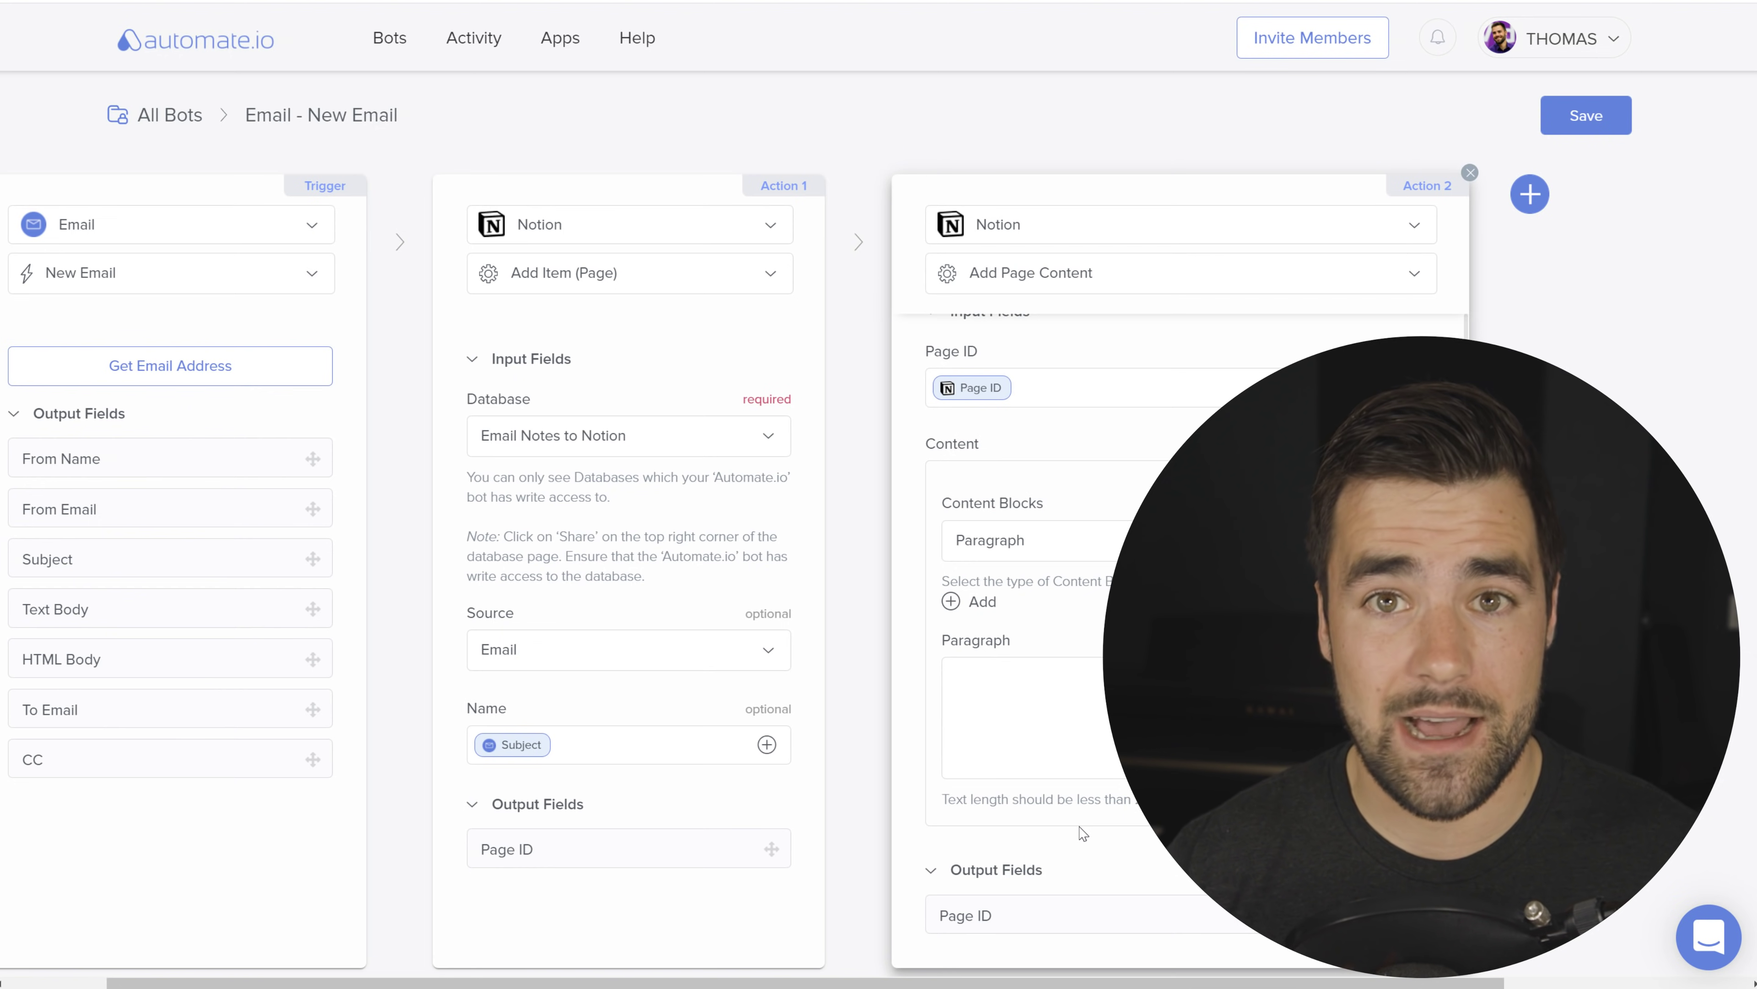
{"action": "left_click", "coordinate": [1080, 762]}
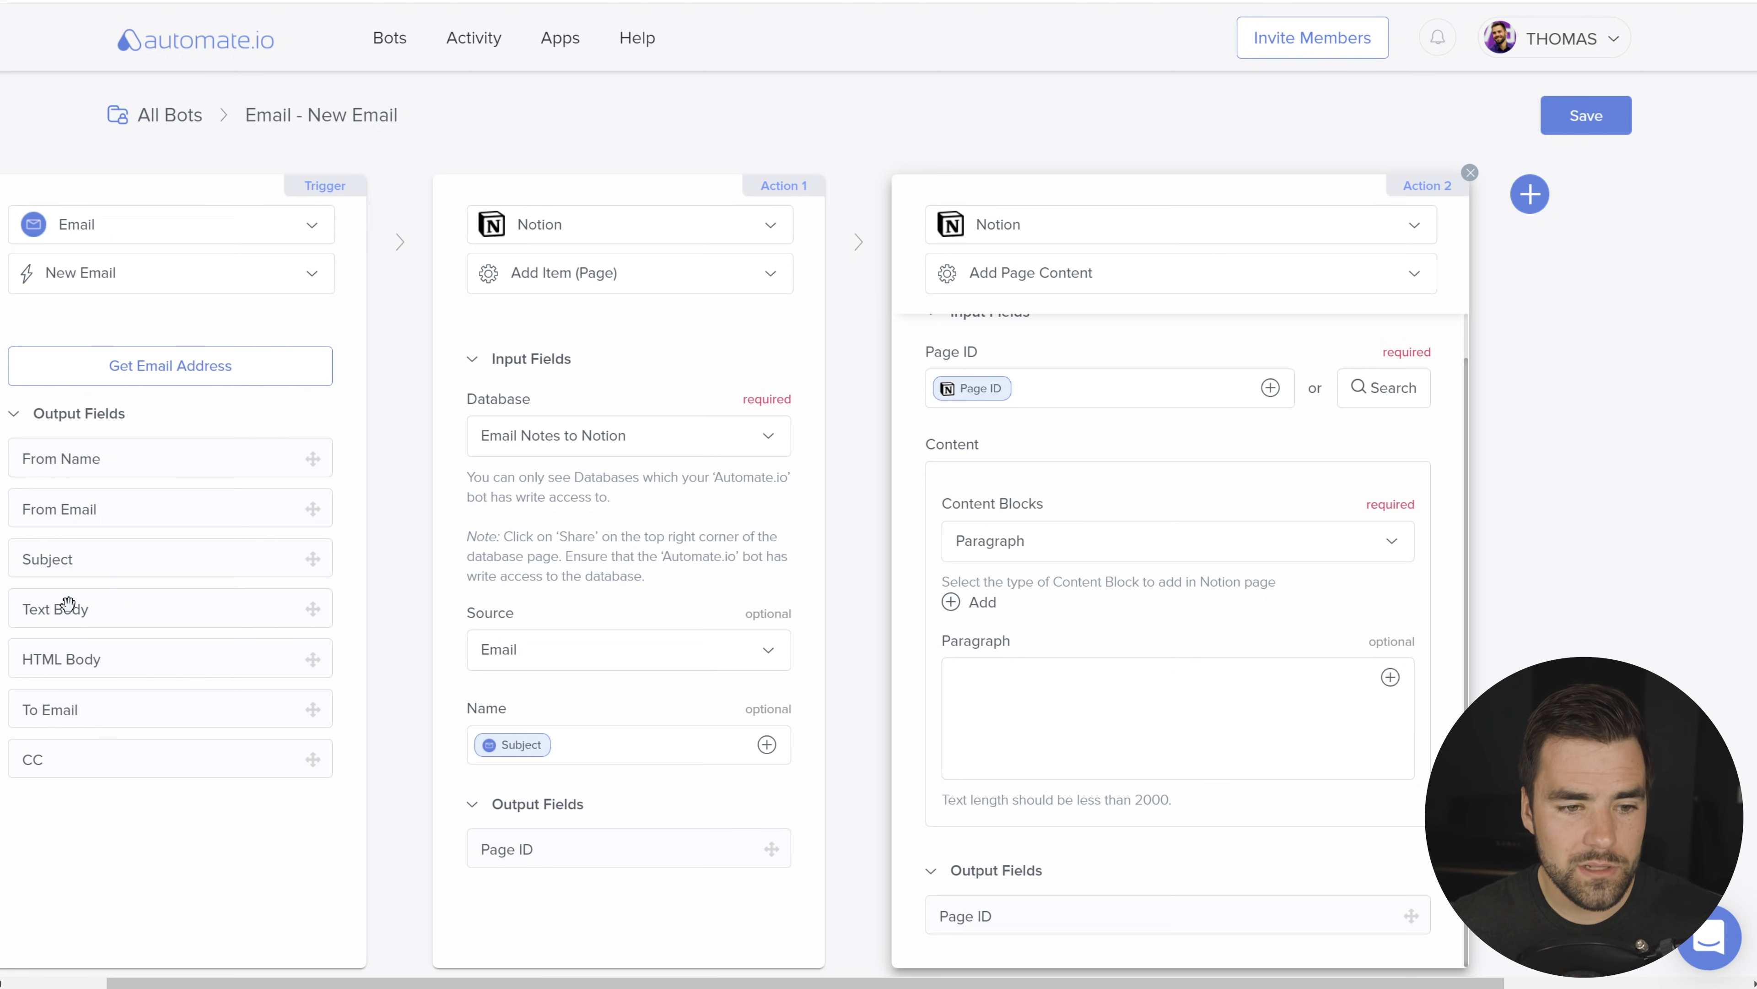
{"action": "left_click_drag", "start_coordinate": [63, 609], "coordinate": [1076, 718]}
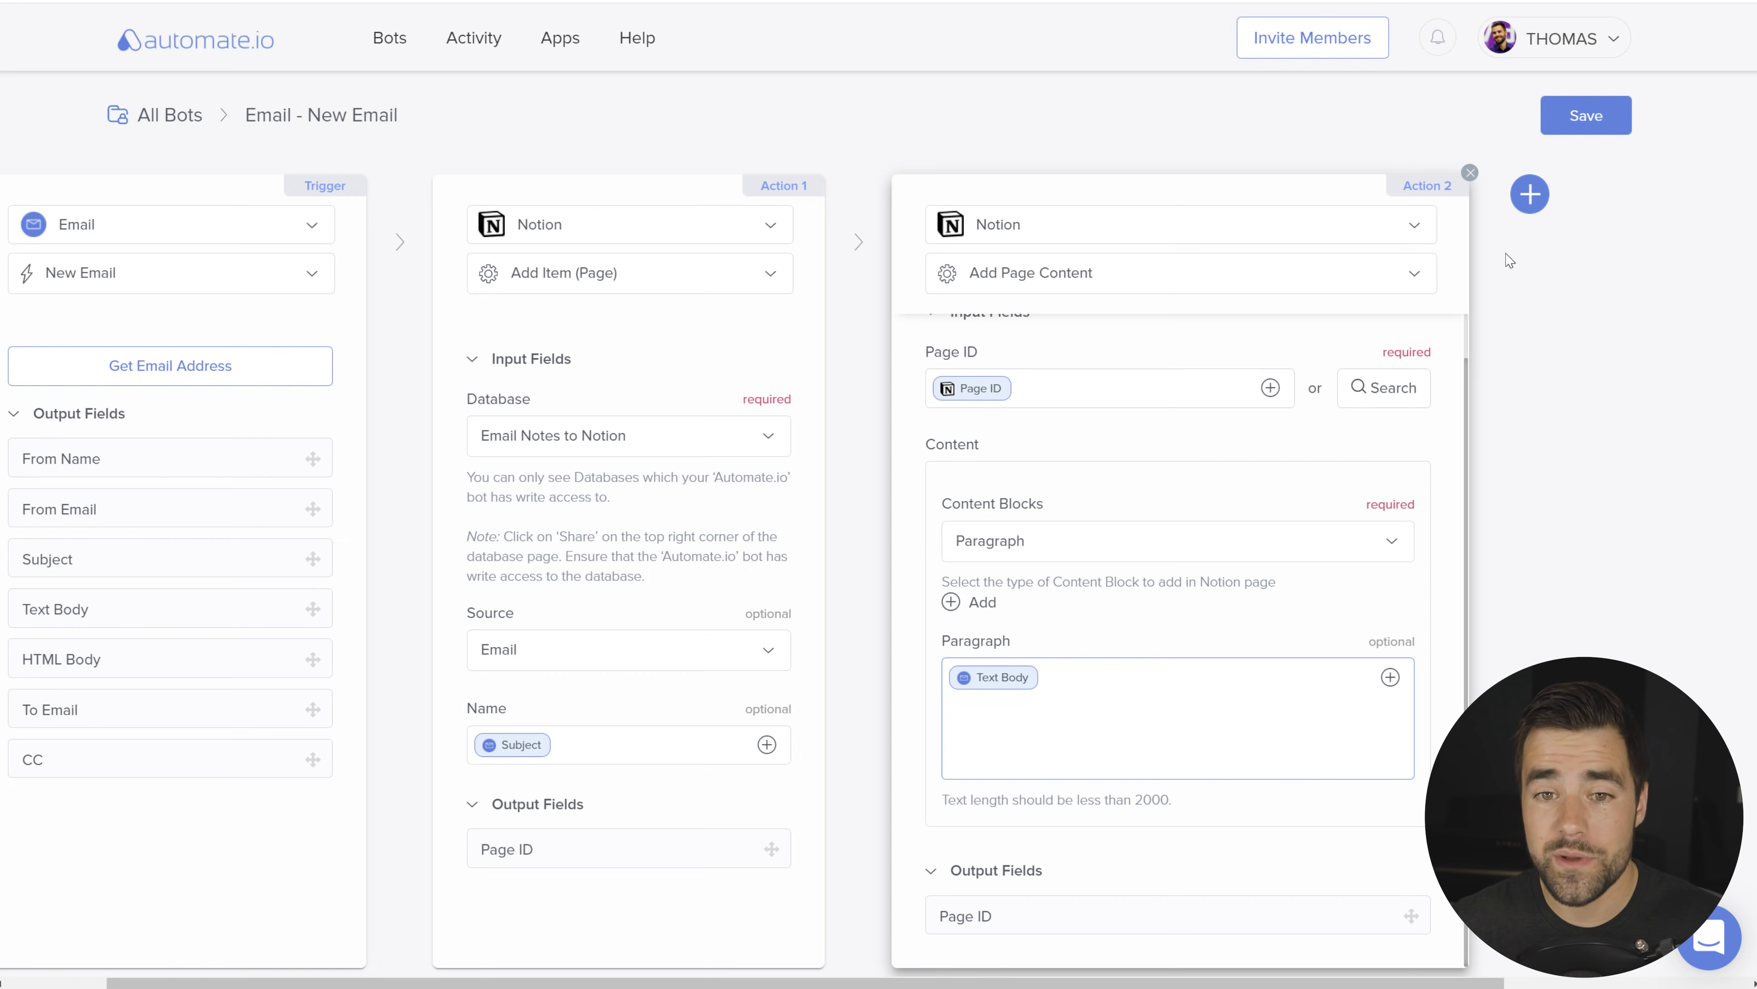
{"action": "left_click", "coordinate": [1582, 131]}
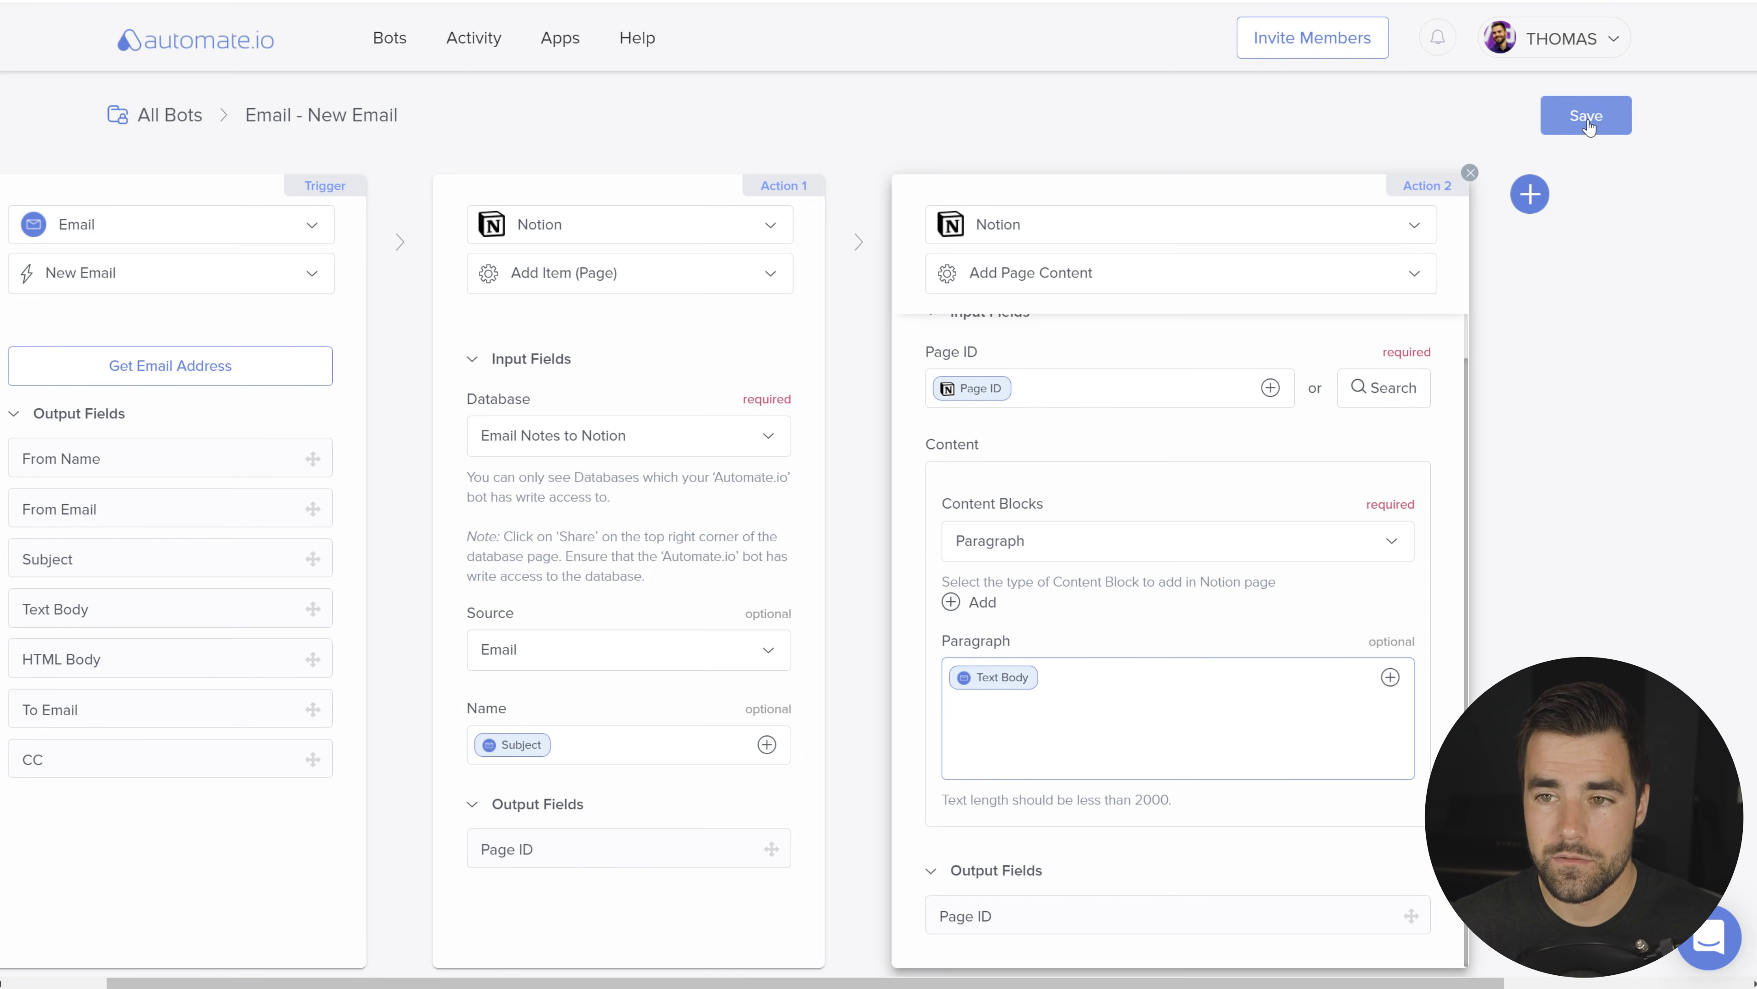
{"action": "left_click", "coordinate": [1069, 322]}
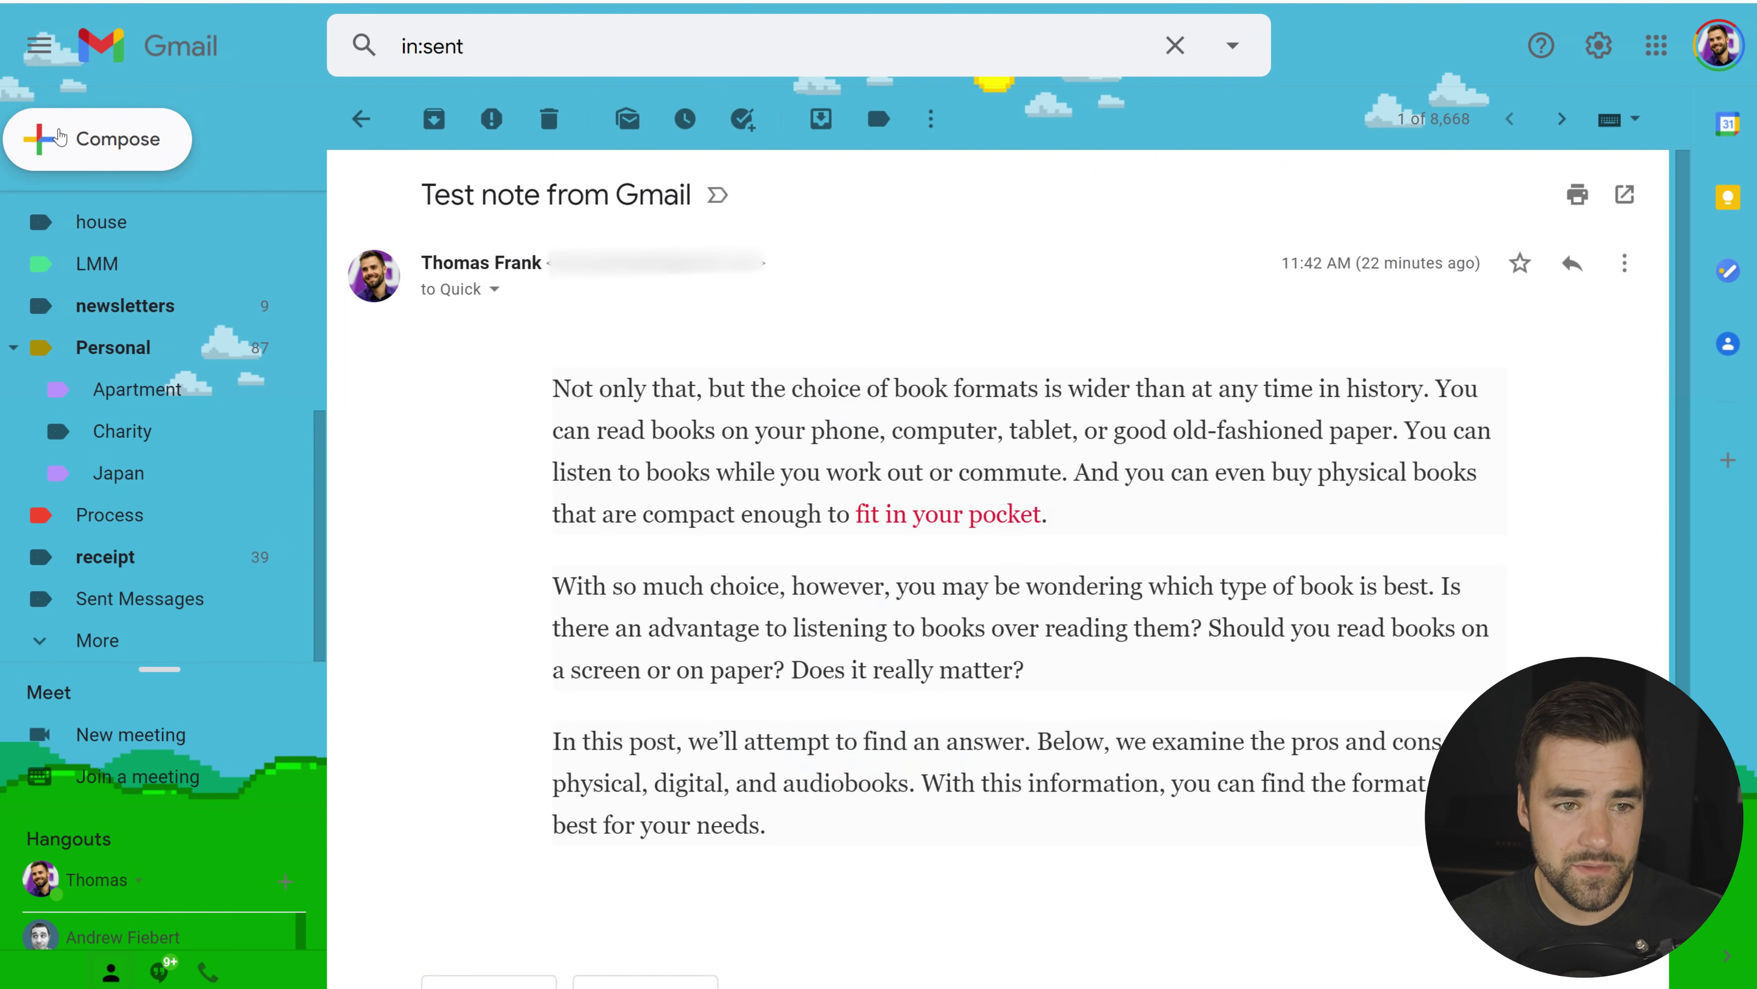
Step: Start a new Gmail message to Quick Notion Note with the subject 'Video Test Note'
{"action": "key", "text": "c"}
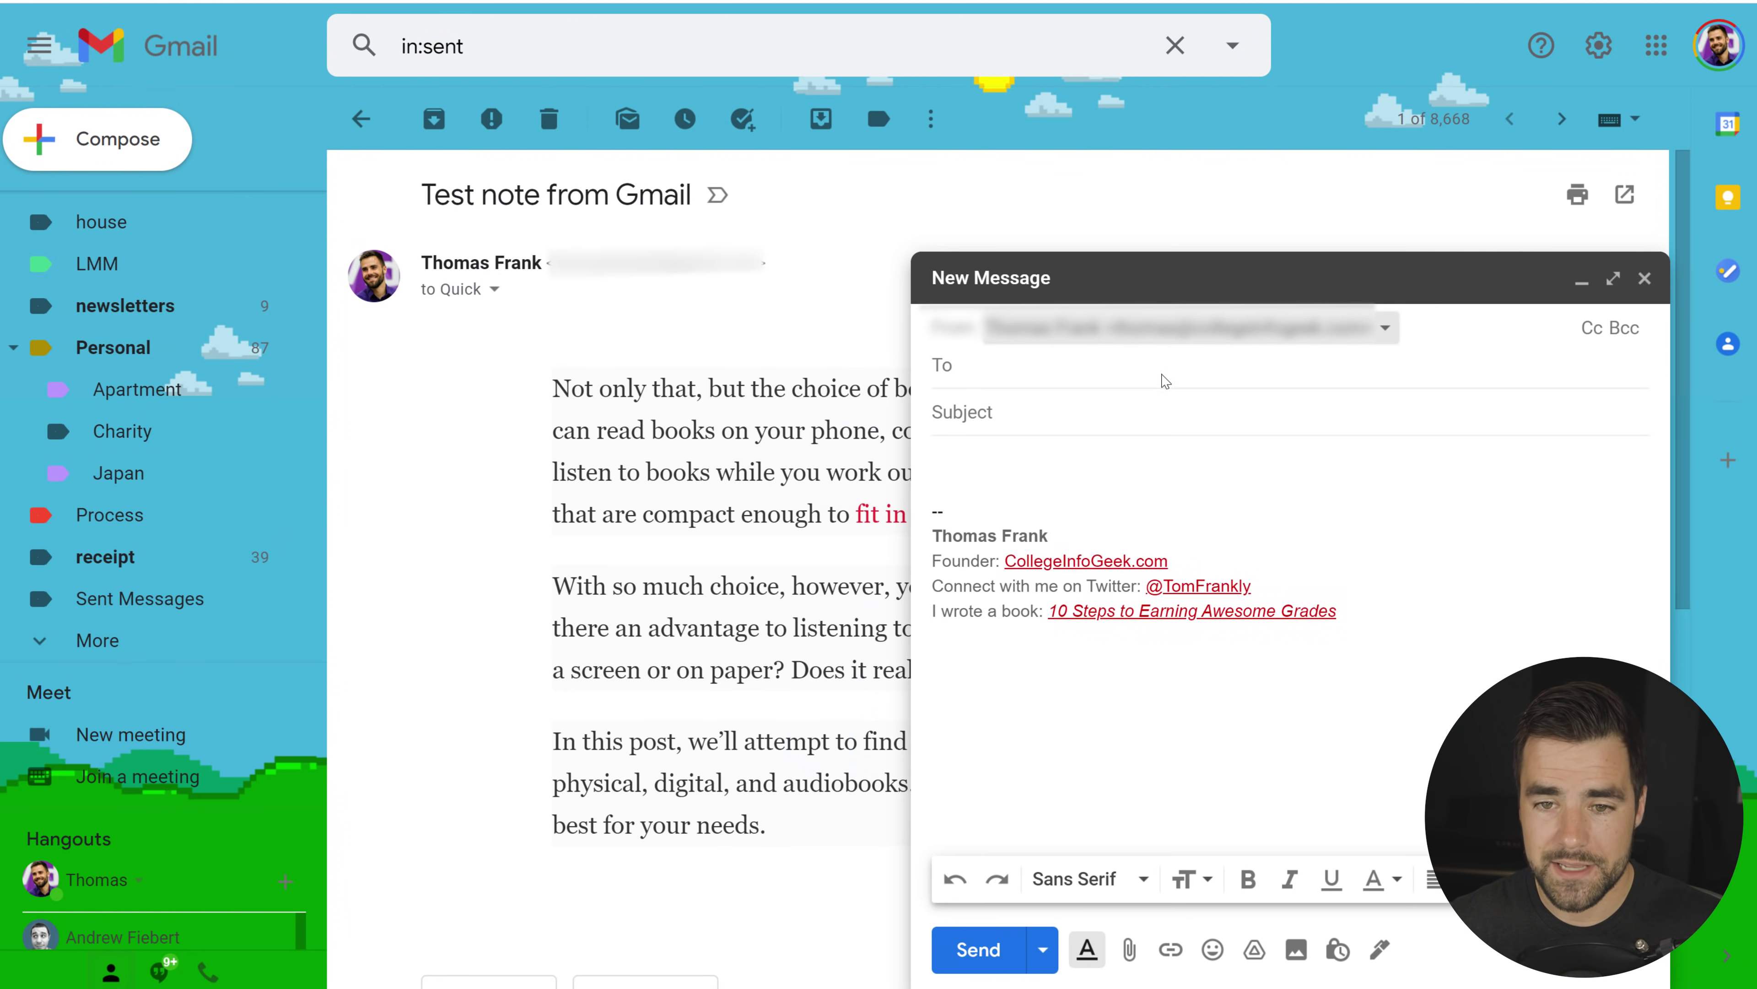
{"action": "type", "text": "quick not"}
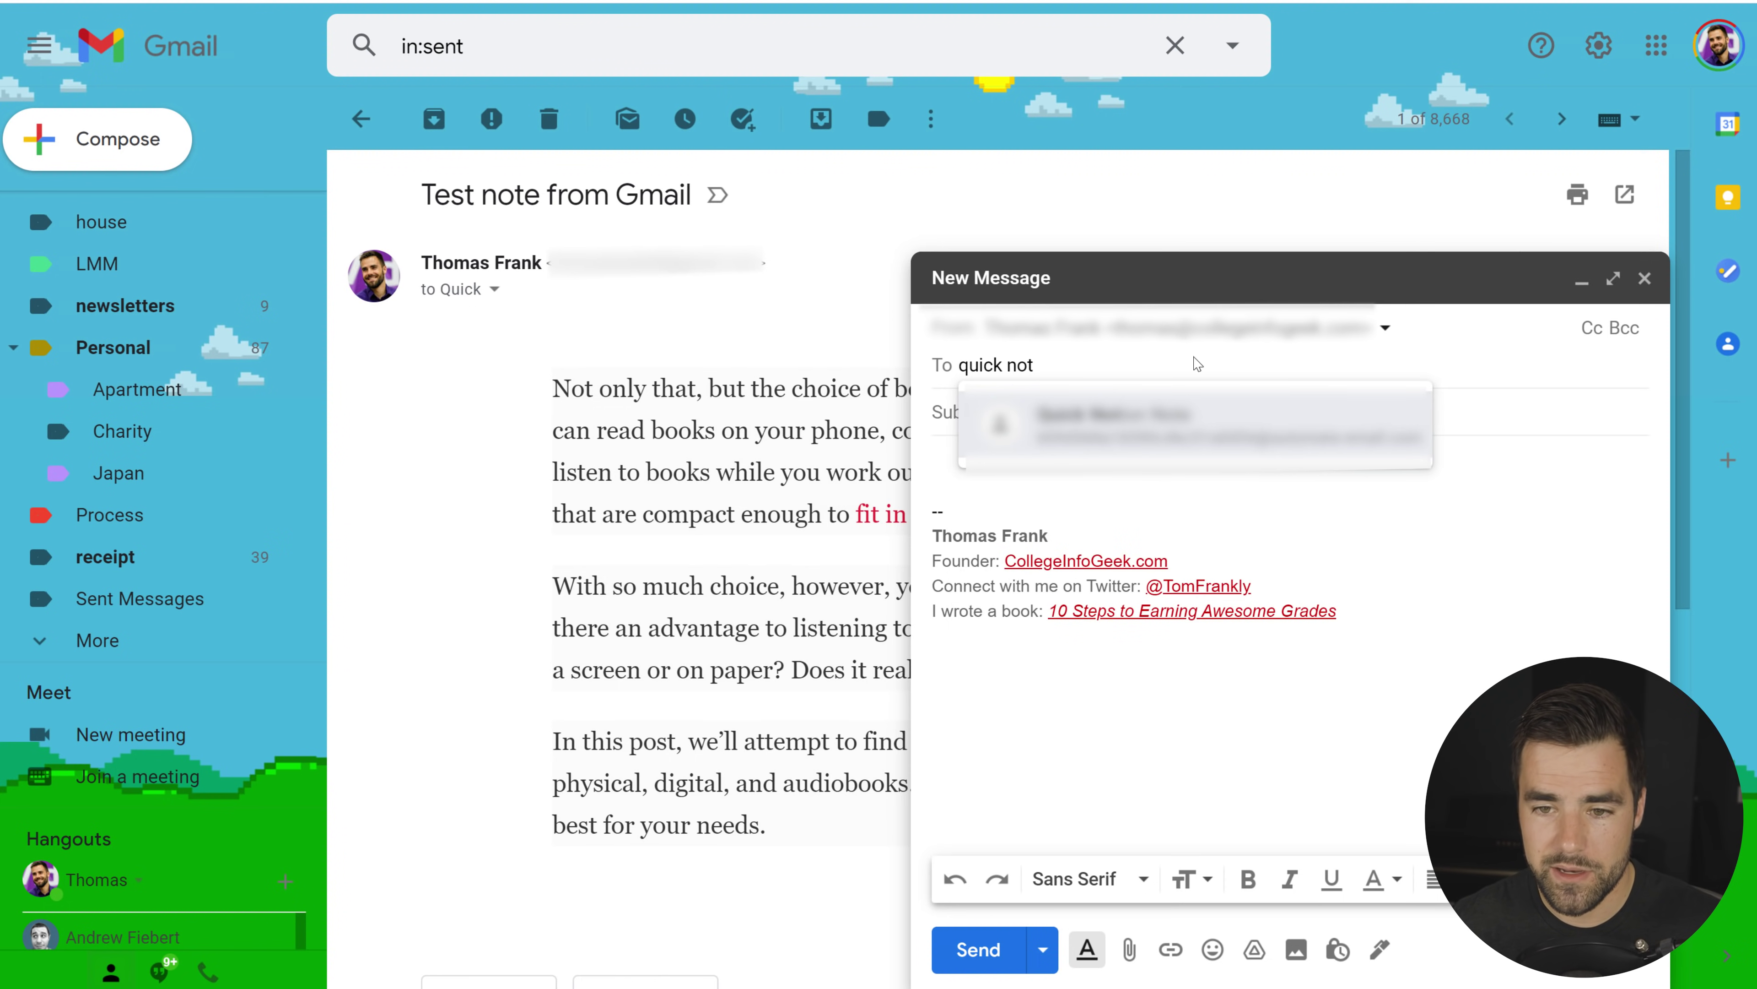
{"action": "key", "text": "Return"}
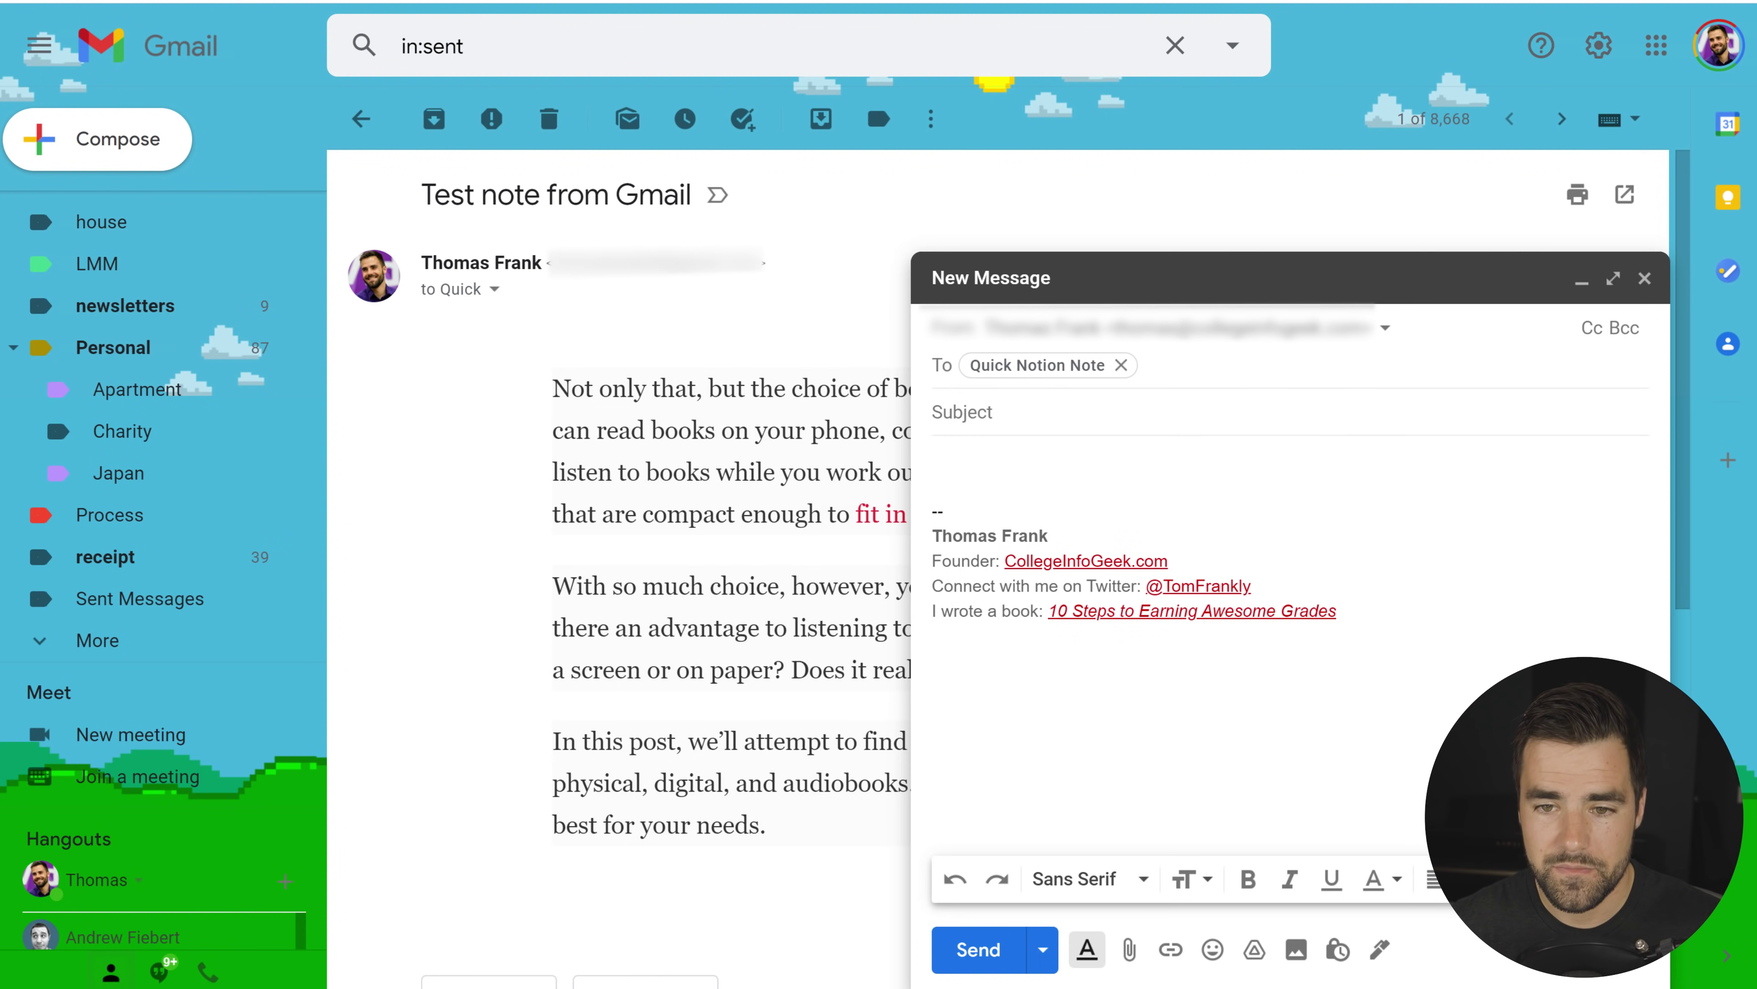
{"action": "key", "text": "Tab"}
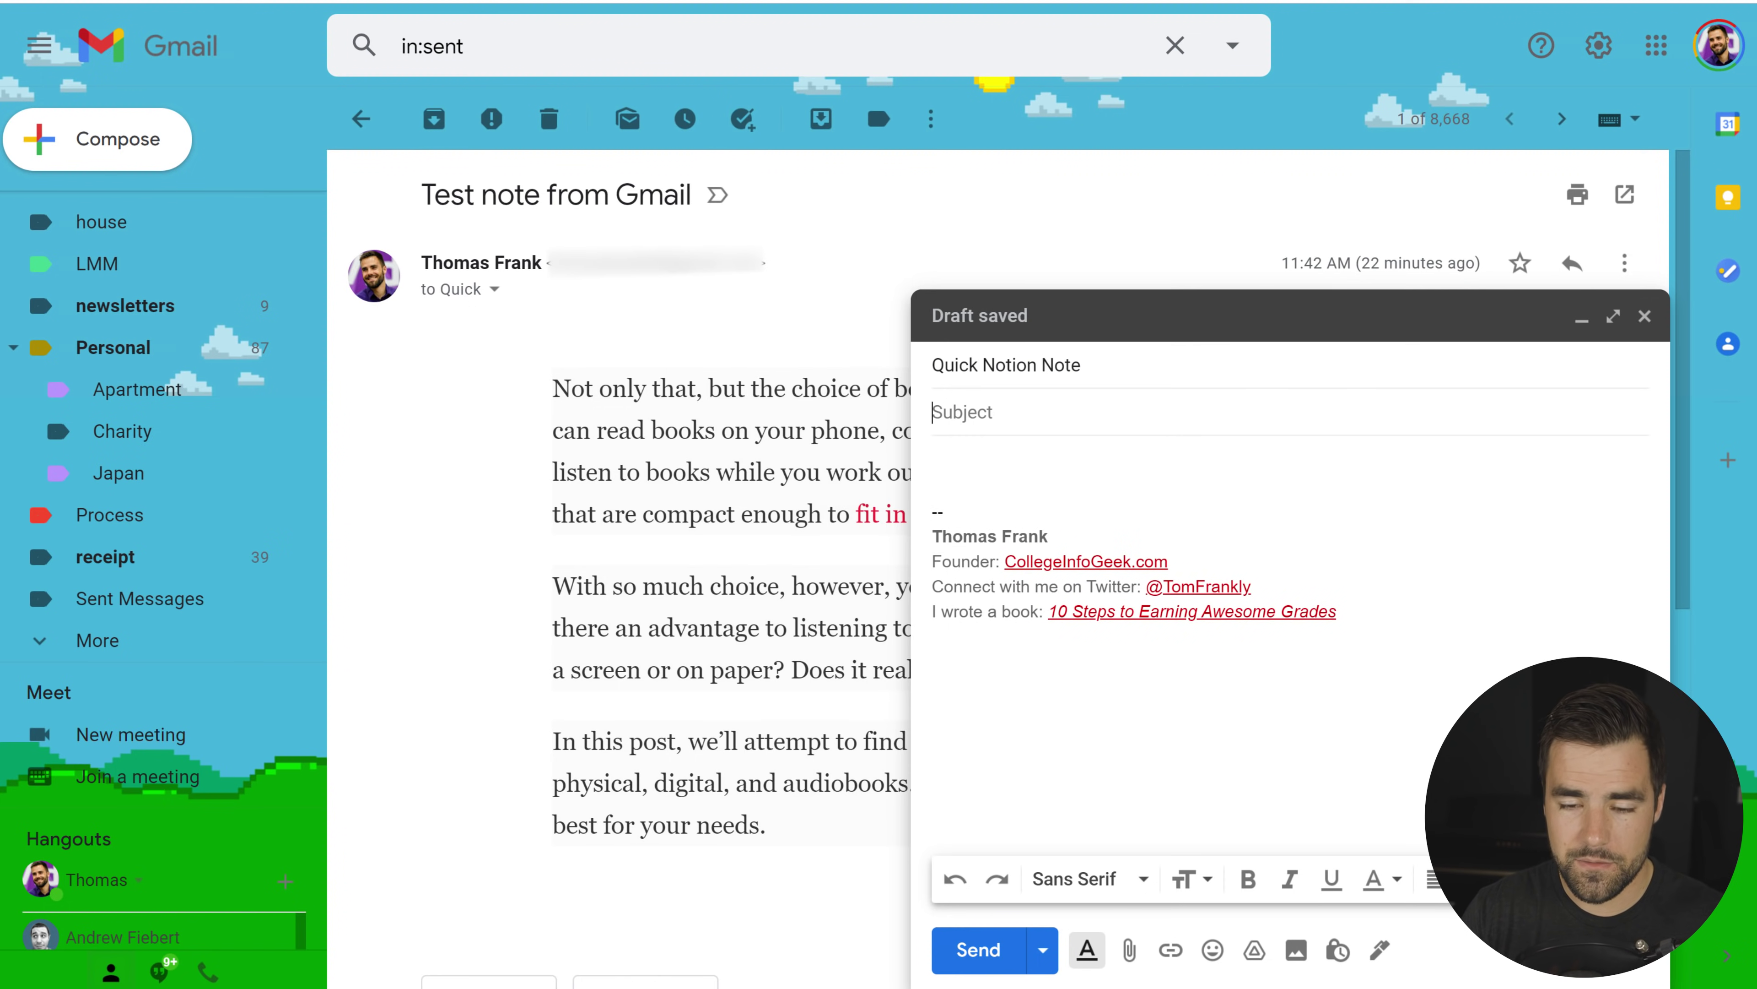
{"action": "type", "text": "Video Test Note"}
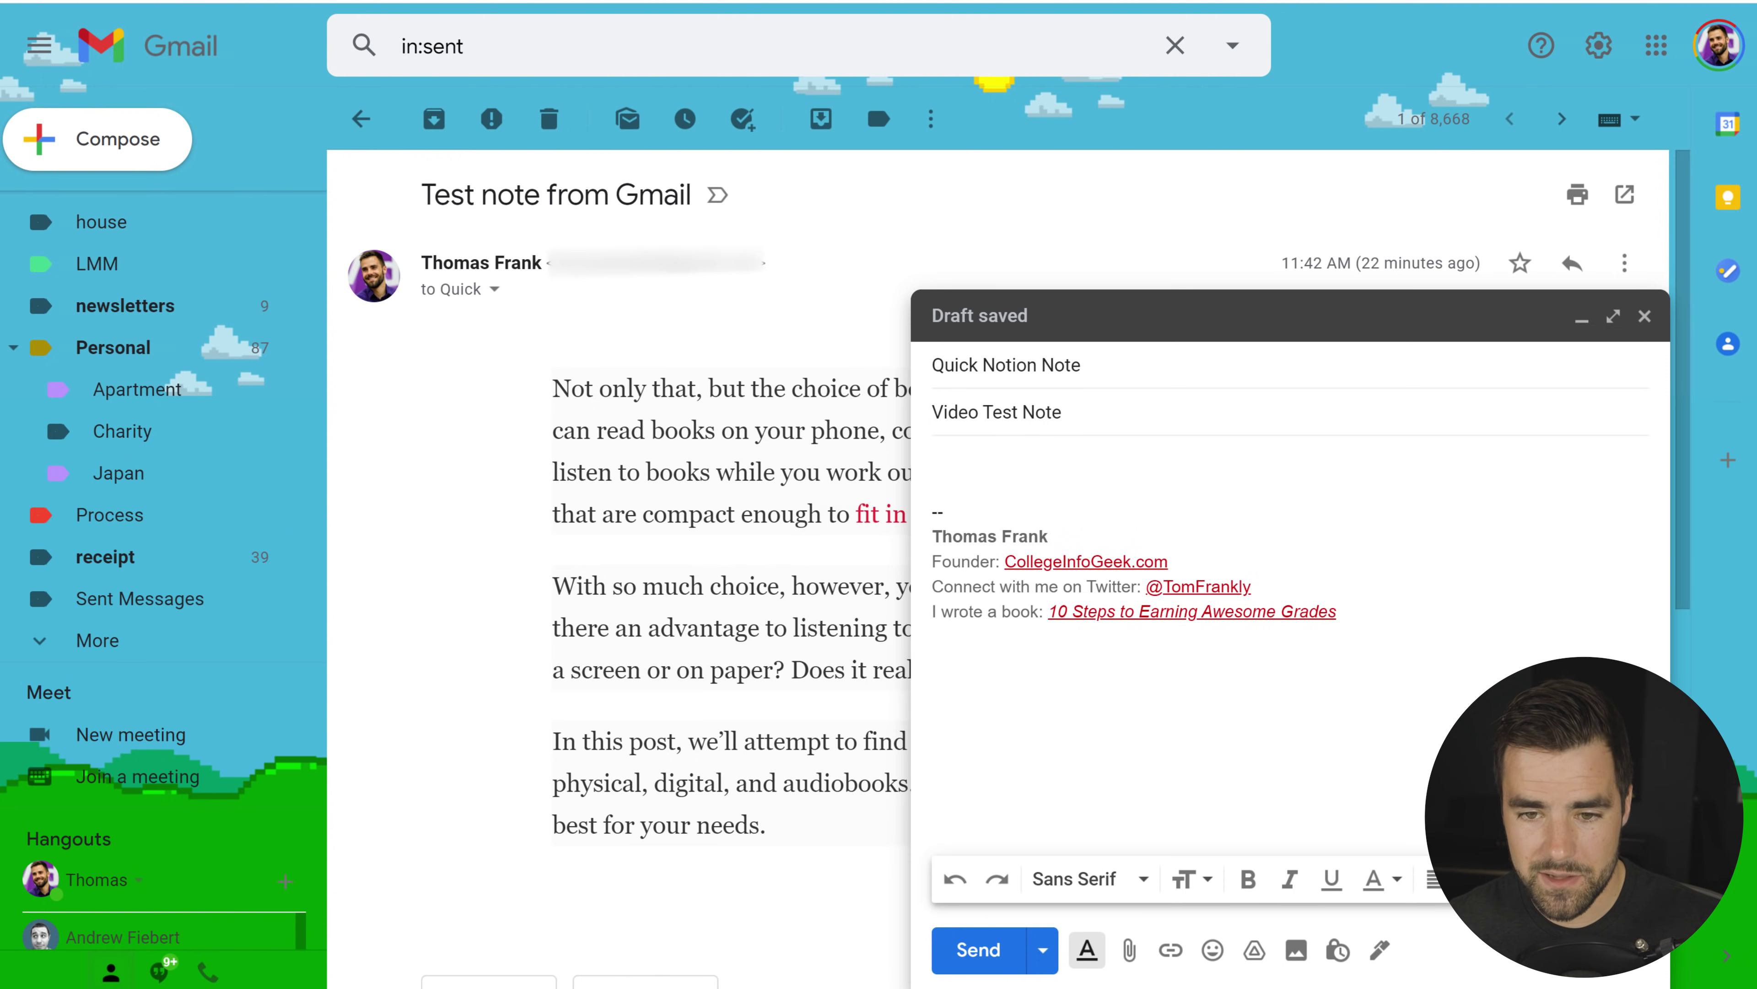
{"action": "key", "text": "Tab"}
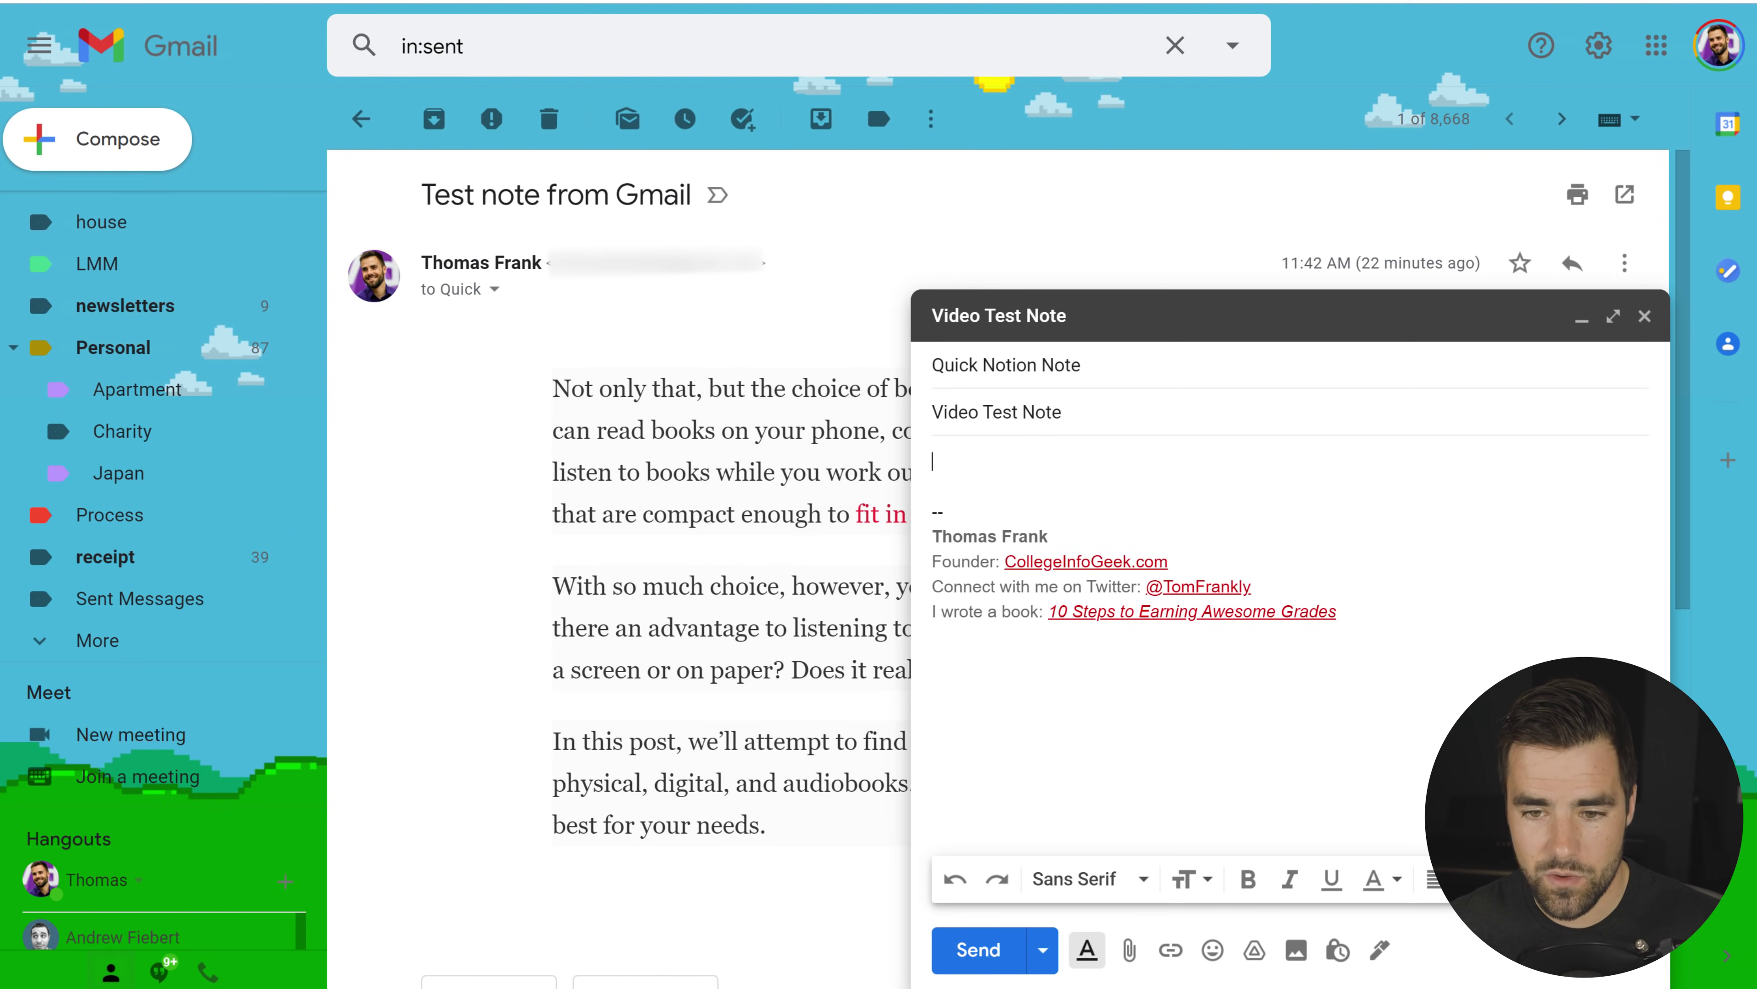
Step: Delete the signature from the message body and send the email
{"action": "mouse_move", "coordinate": [1336, 613]}
{"action": "left_mouse_down"}
{"action": "mouse_move", "coordinate": [1211, 612]}
{"action": "mouse_move", "coordinate": [932, 529]}
{"action": "mouse_move", "coordinate": [932, 510]}
{"action": "left_mouse_up"}
{"action": "key", "text": "BackSpace"}
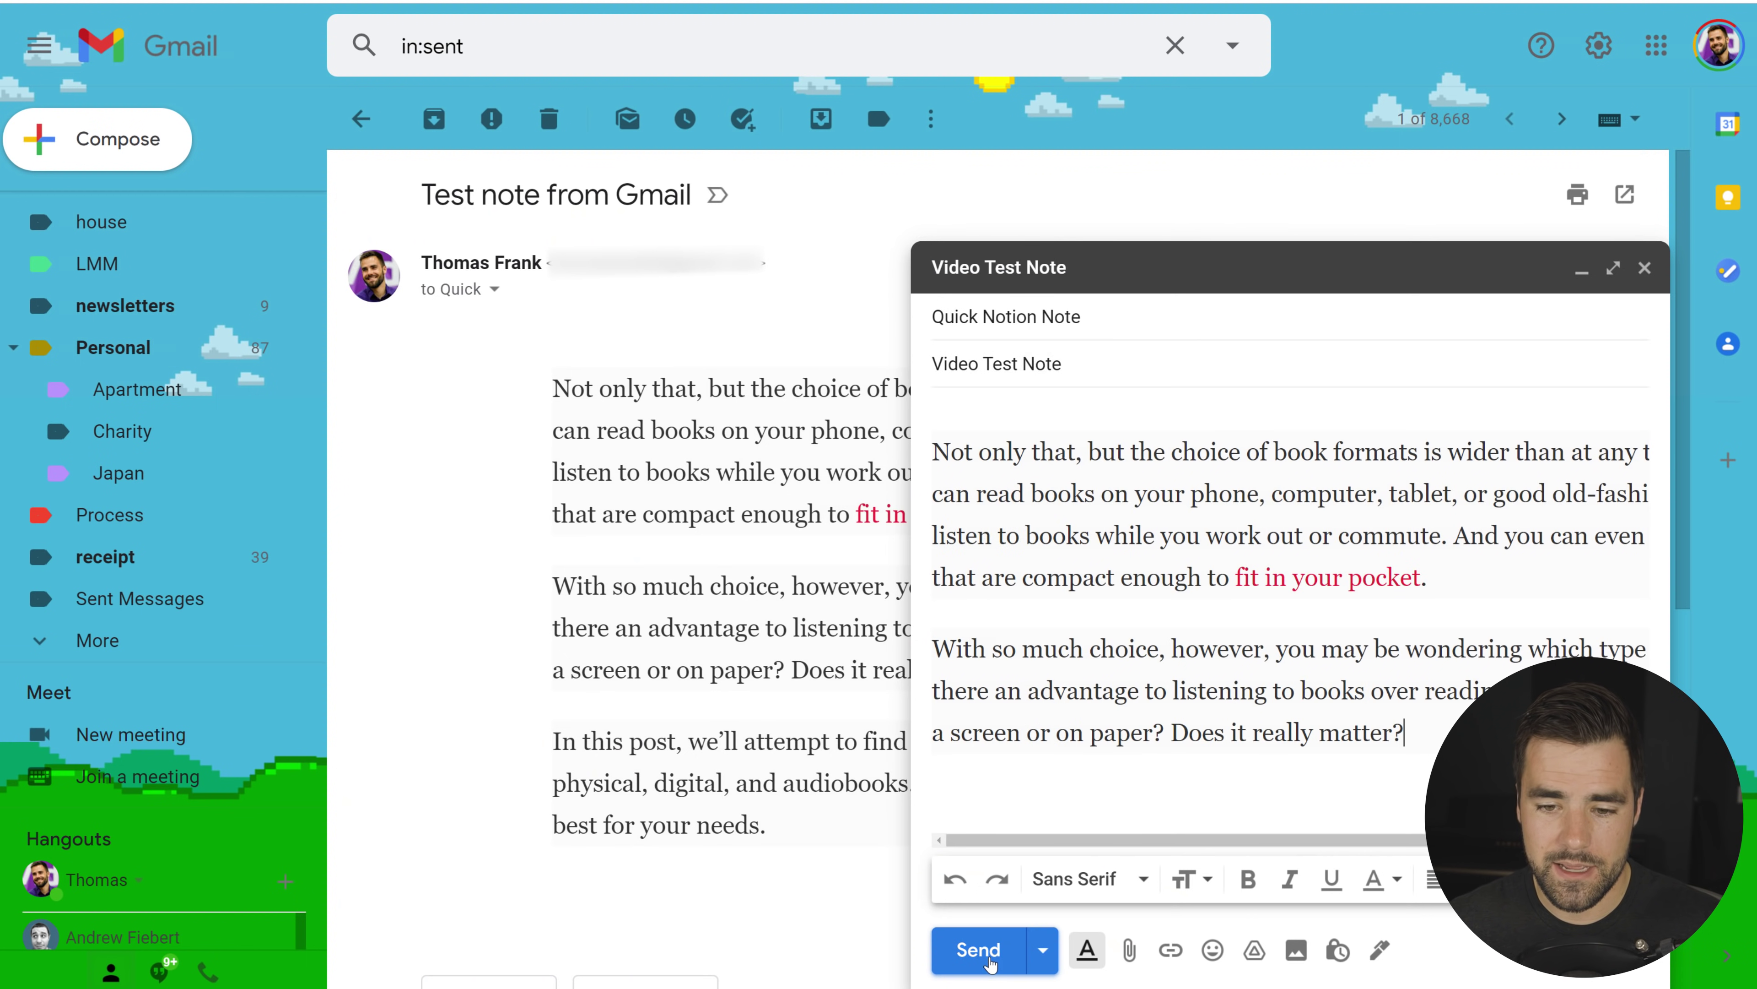
{"action": "left_click", "coordinate": [991, 954]}
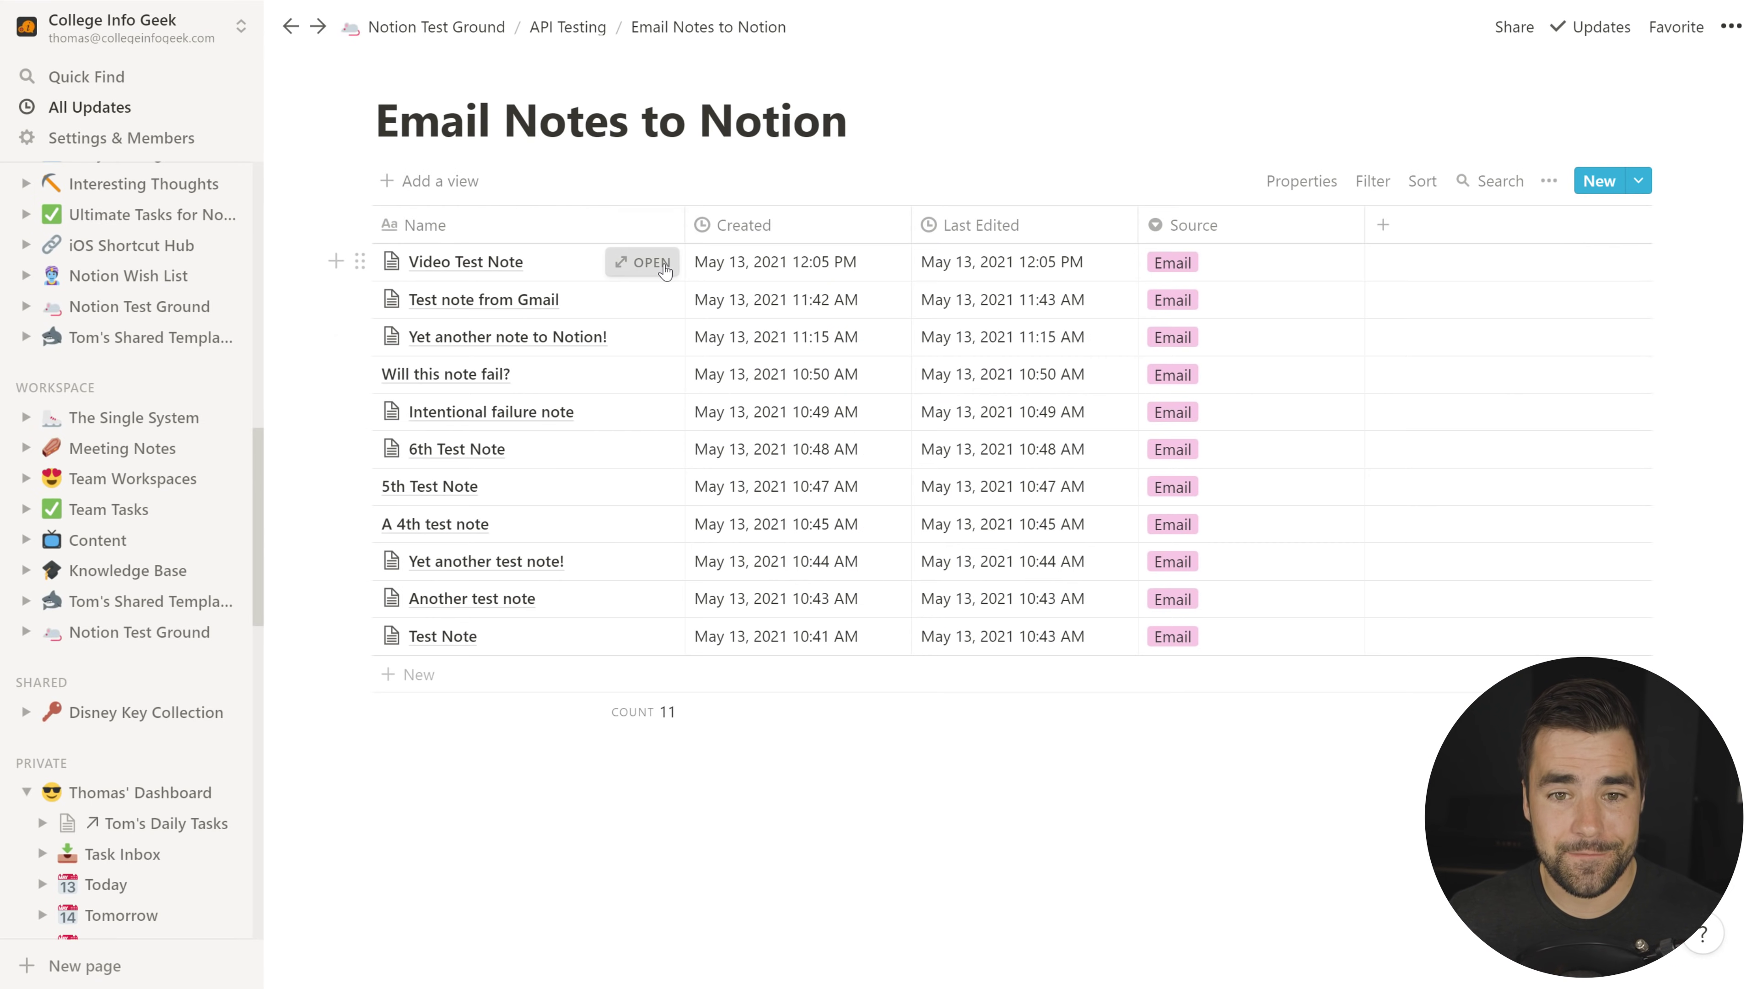
Step: Open the Video Test Note entry in the Email Notes to Notion database
{"action": "left_click", "coordinate": [640, 264]}
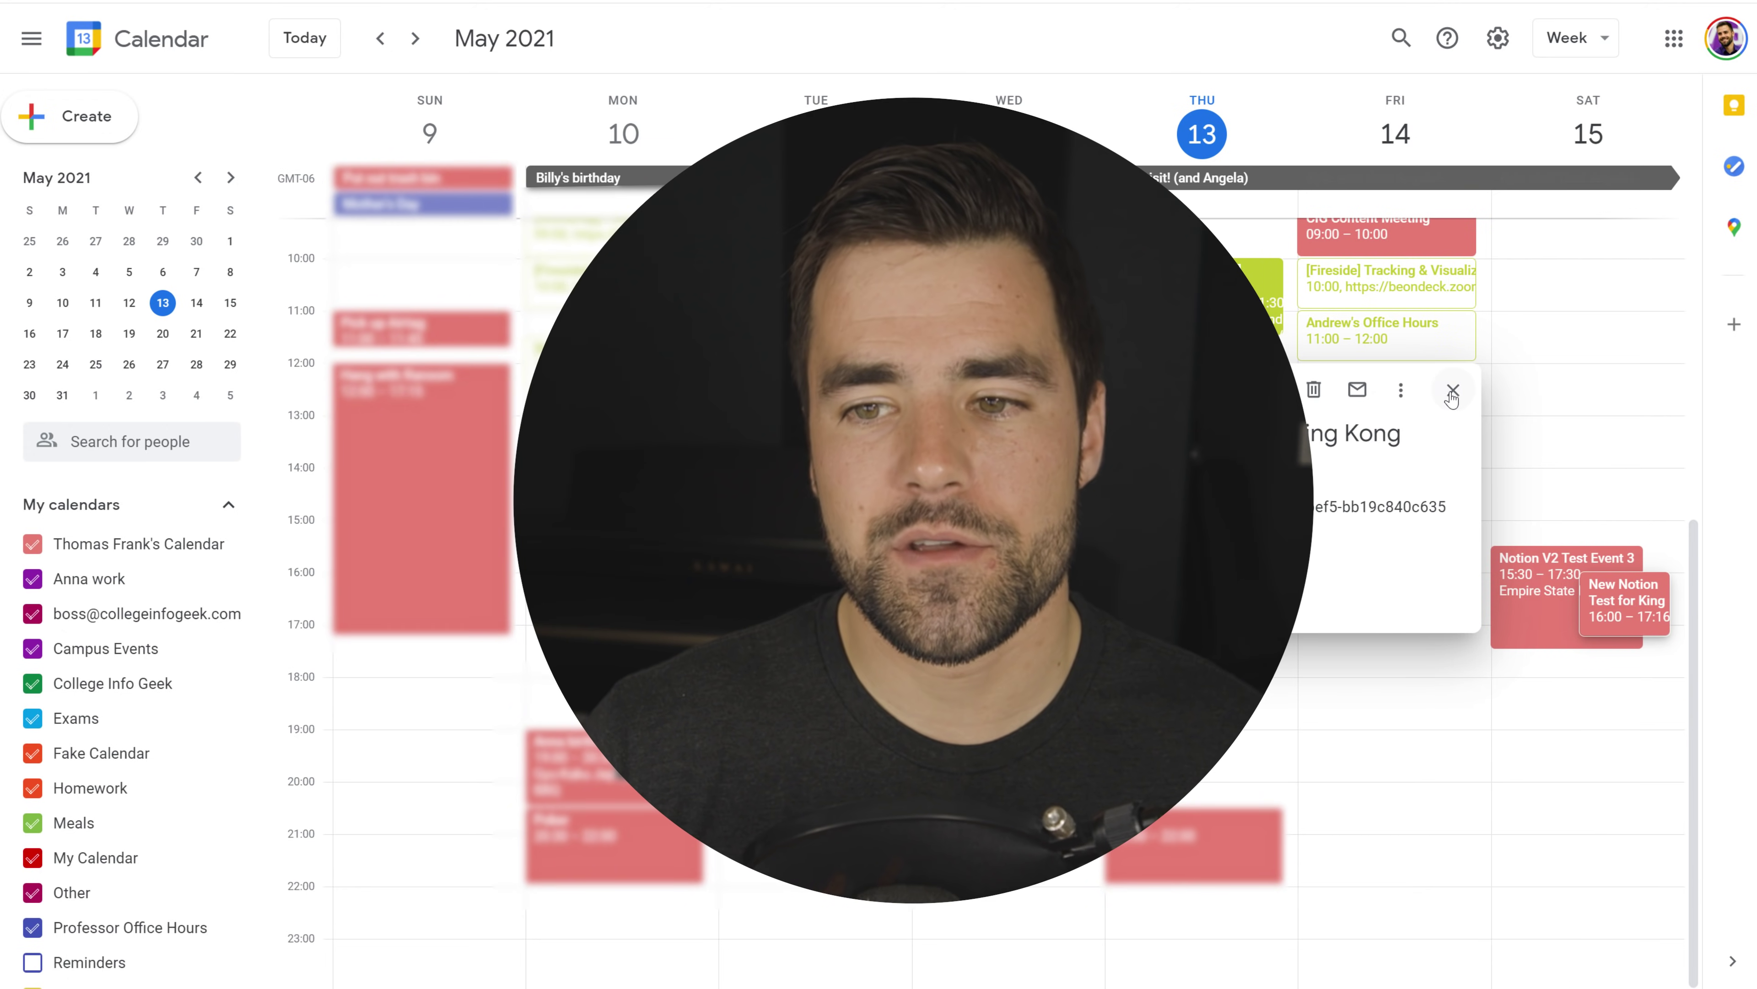
Step: Close the event popup and view Notion V2 Test Event 3 and the King Kong event details
{"action": "left_click", "coordinate": [1453, 391]}
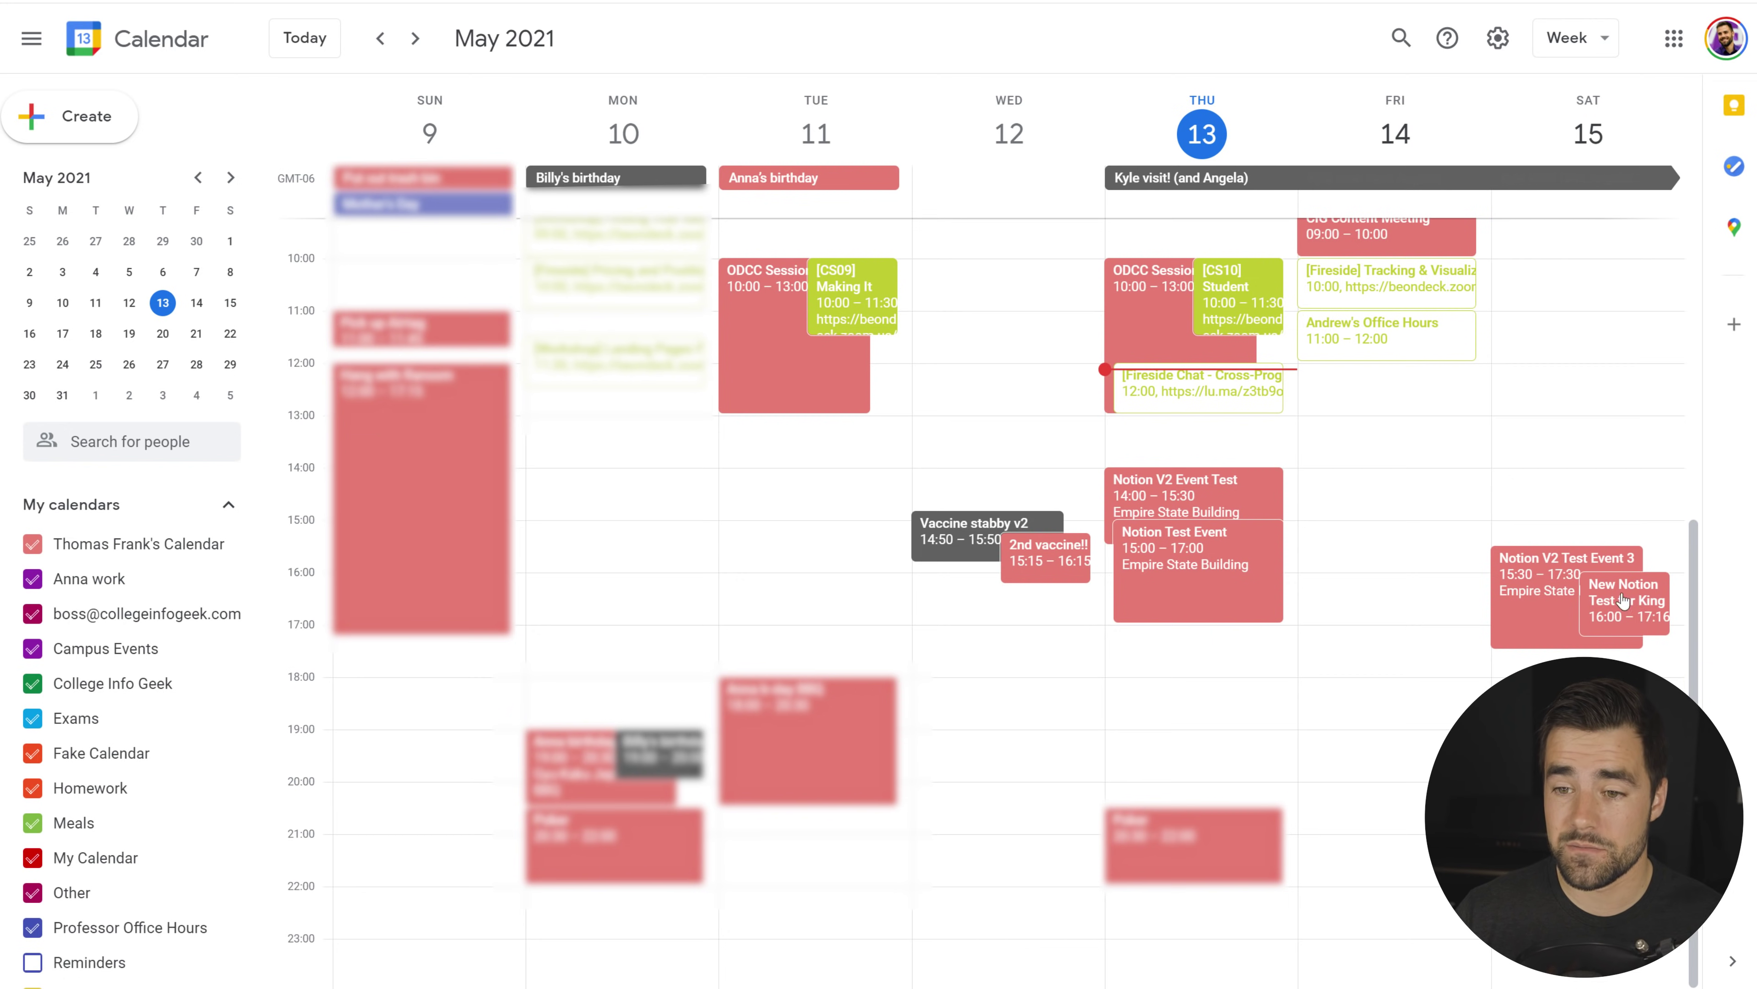
{"action": "left_click", "coordinate": [1556, 589]}
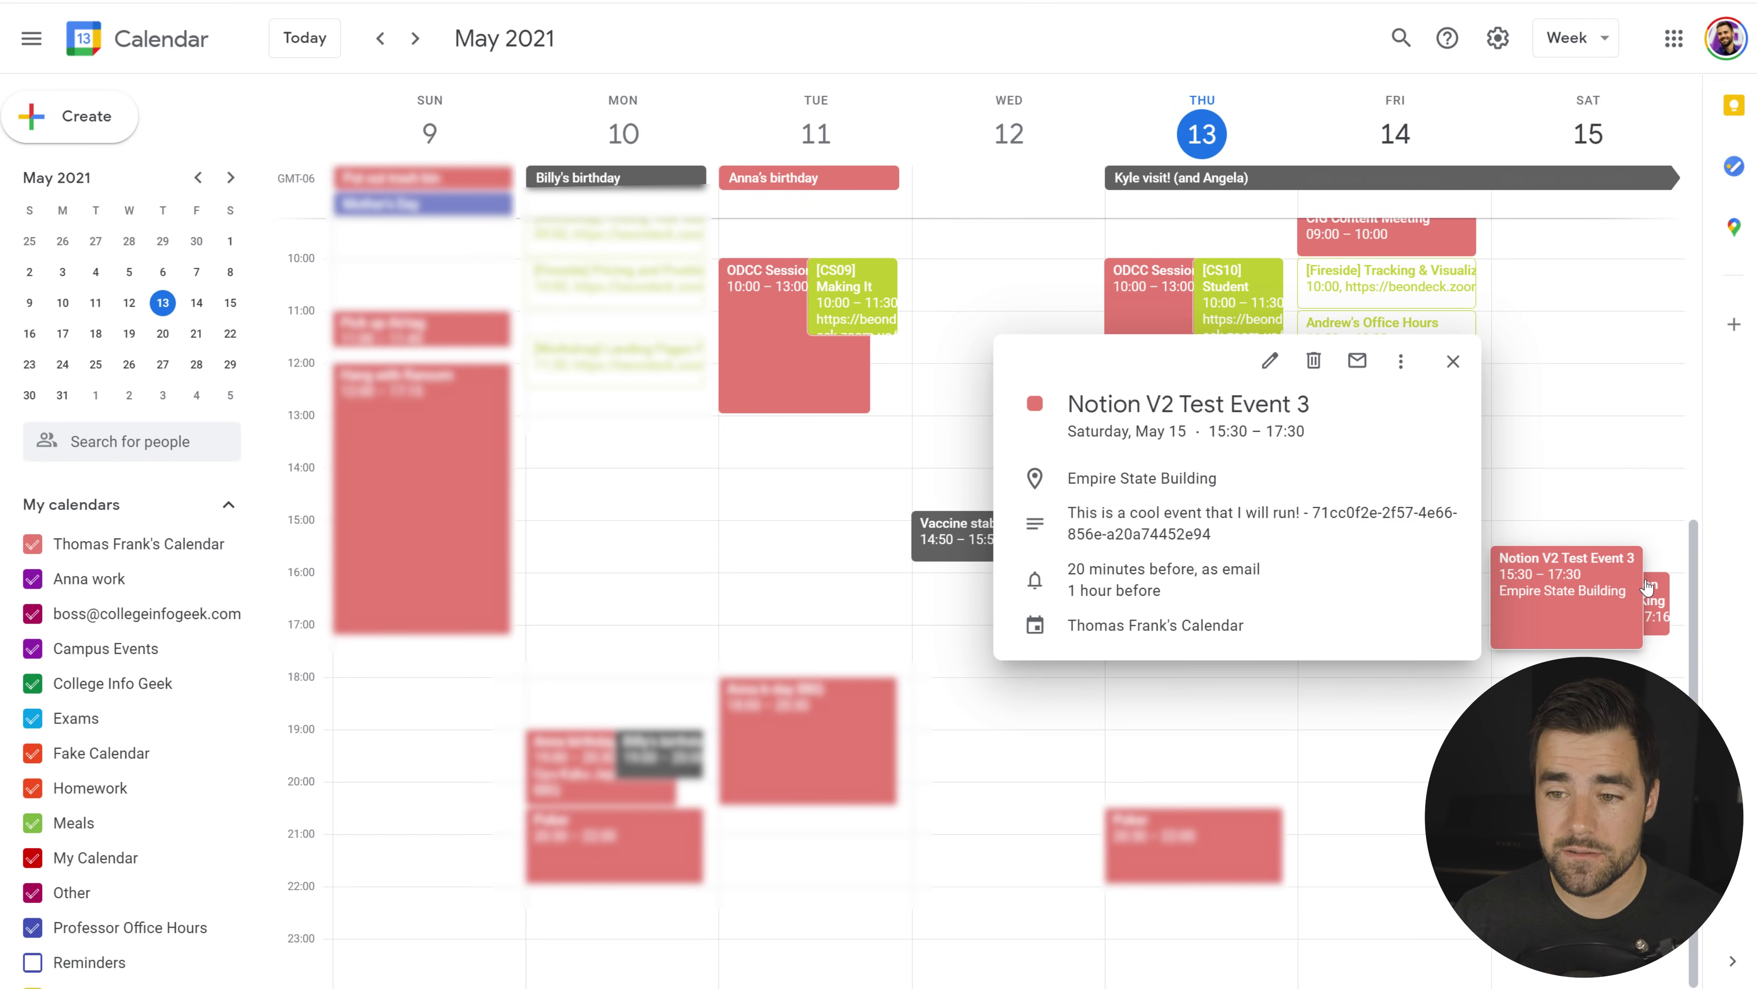
{"action": "left_click", "coordinate": [1656, 599]}
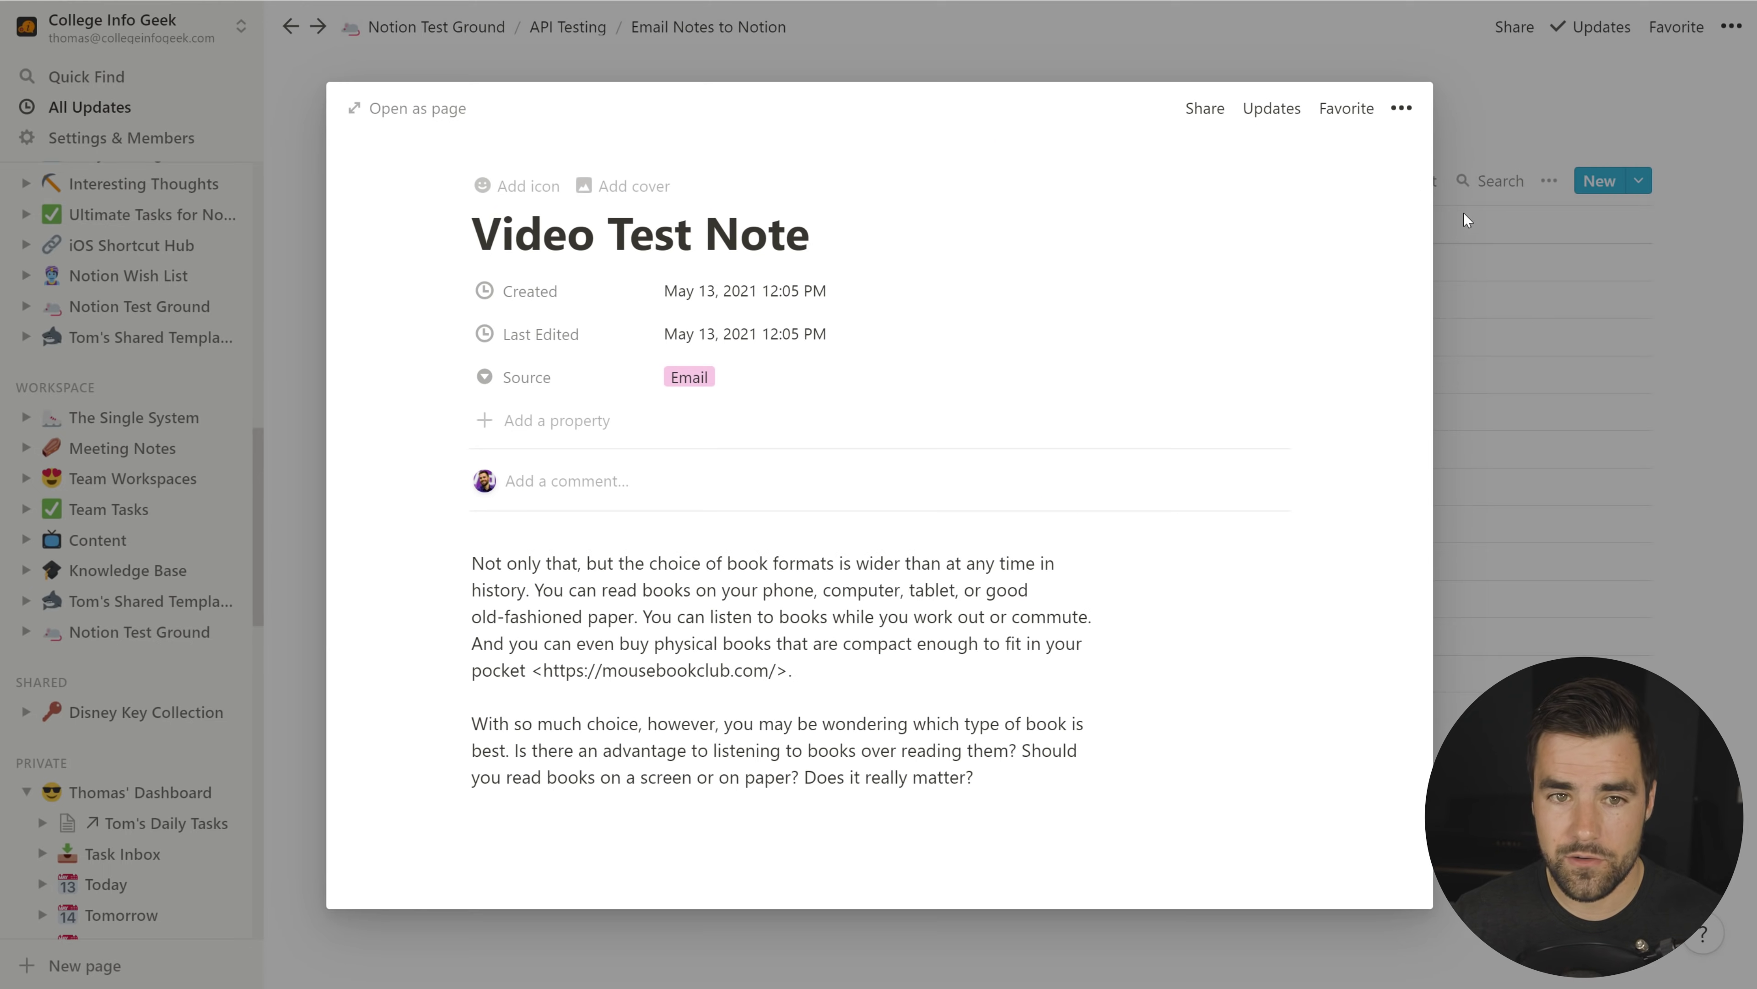
Step: Close the preview and open the Google Calendar Sync database under API Testing
{"action": "key", "text": "Escape"}
{"action": "left_click", "coordinate": [568, 25]}
{"action": "left_click", "coordinate": [695, 351]}
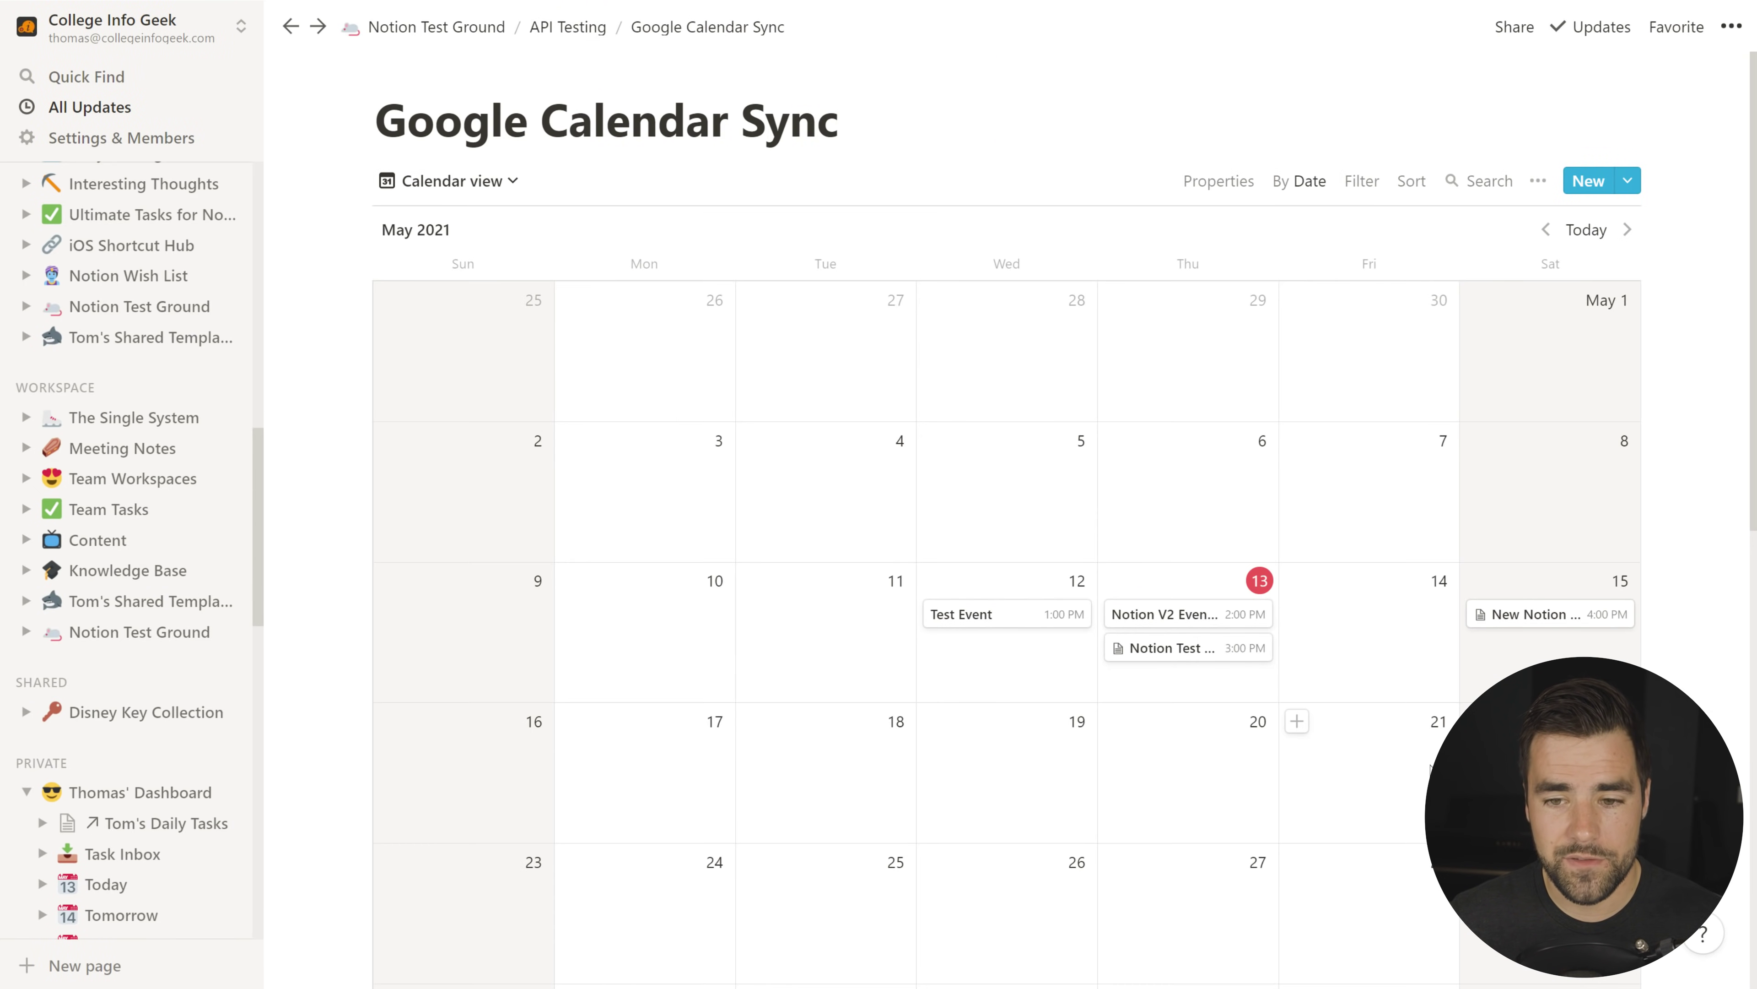
Step: Switch the Google Calendar Sync database to Table view and scroll across its columns
{"action": "left_click", "coordinate": [447, 181]}
{"action": "left_click", "coordinate": [355, 296]}
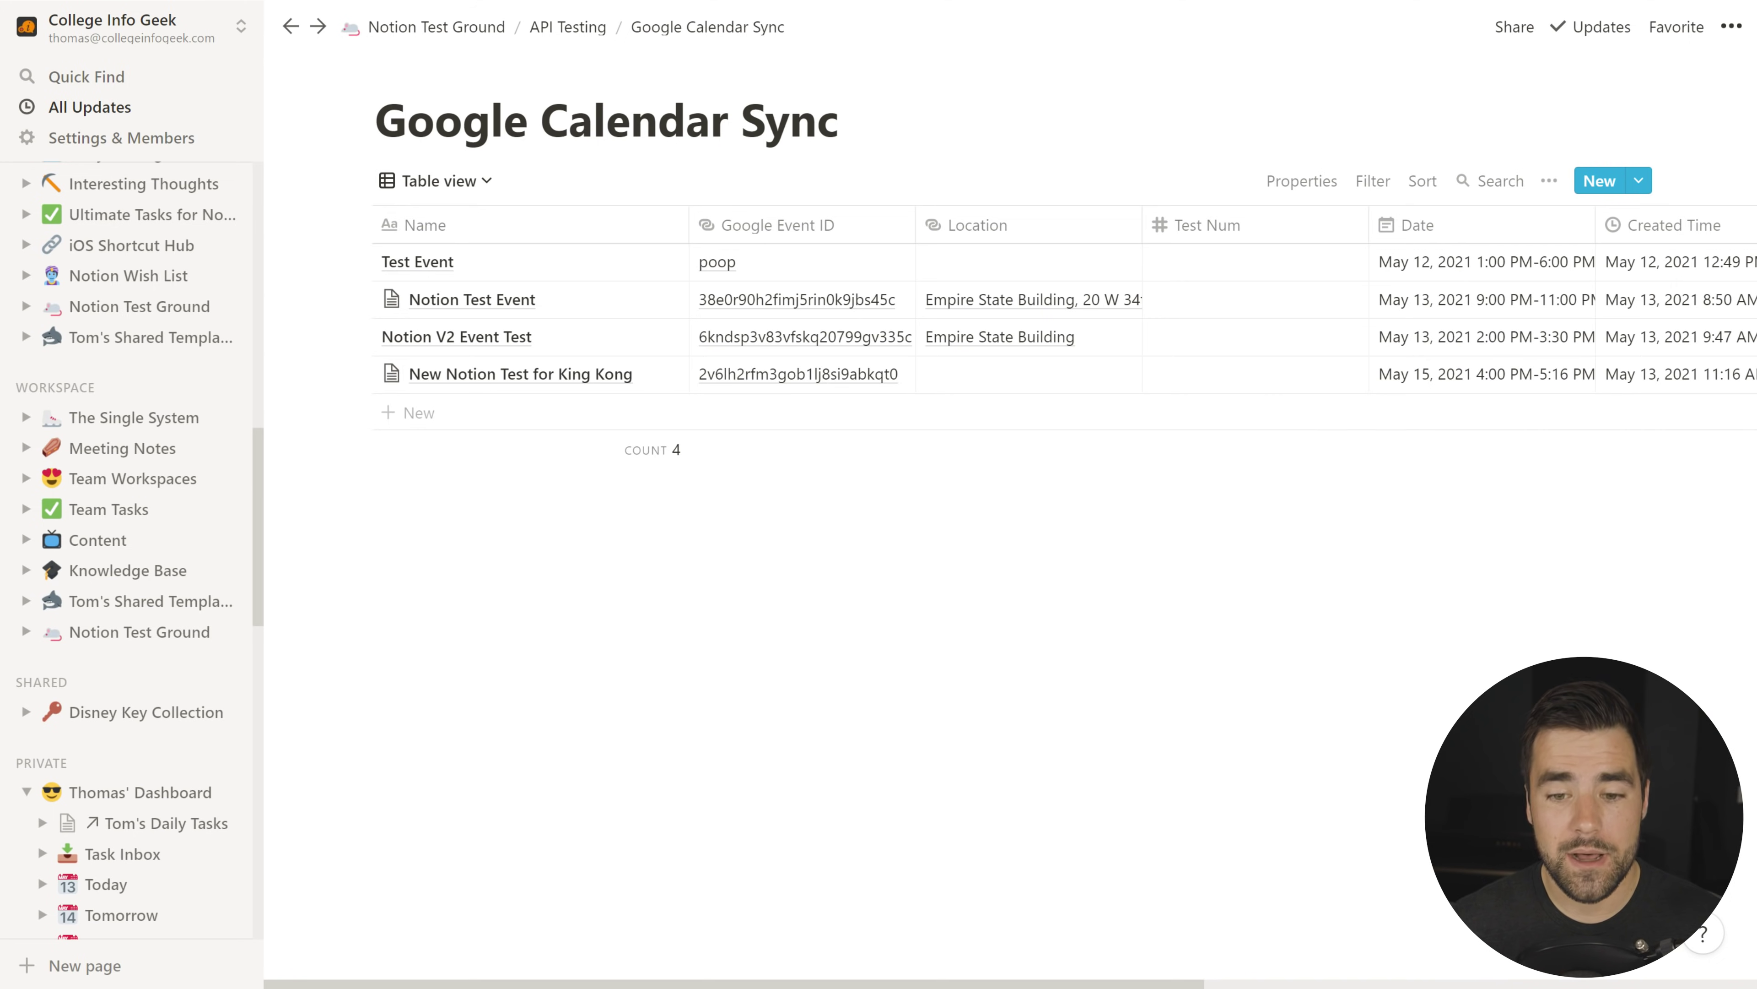
{"action": "scroll", "coordinate": [1397, 317], "scroll_direction": "right", "scroll_amount": 8}
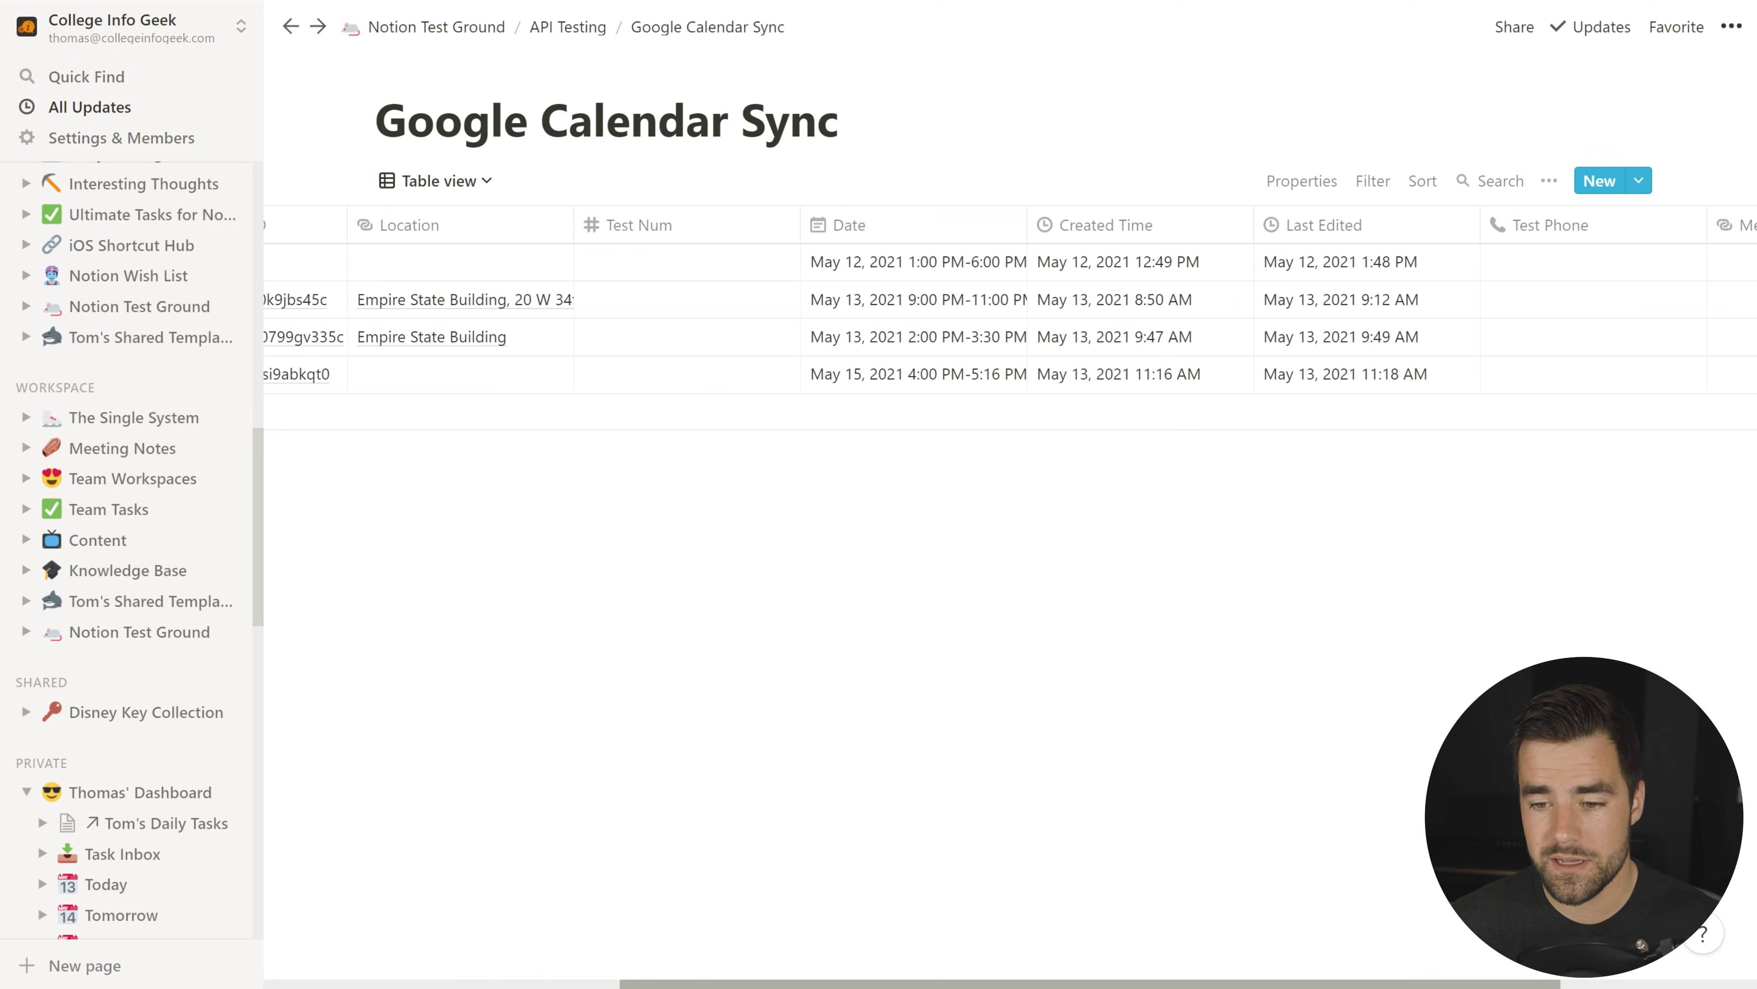
{"action": "scroll", "coordinate": [1007, 297], "scroll_direction": "right", "scroll_amount": 3}
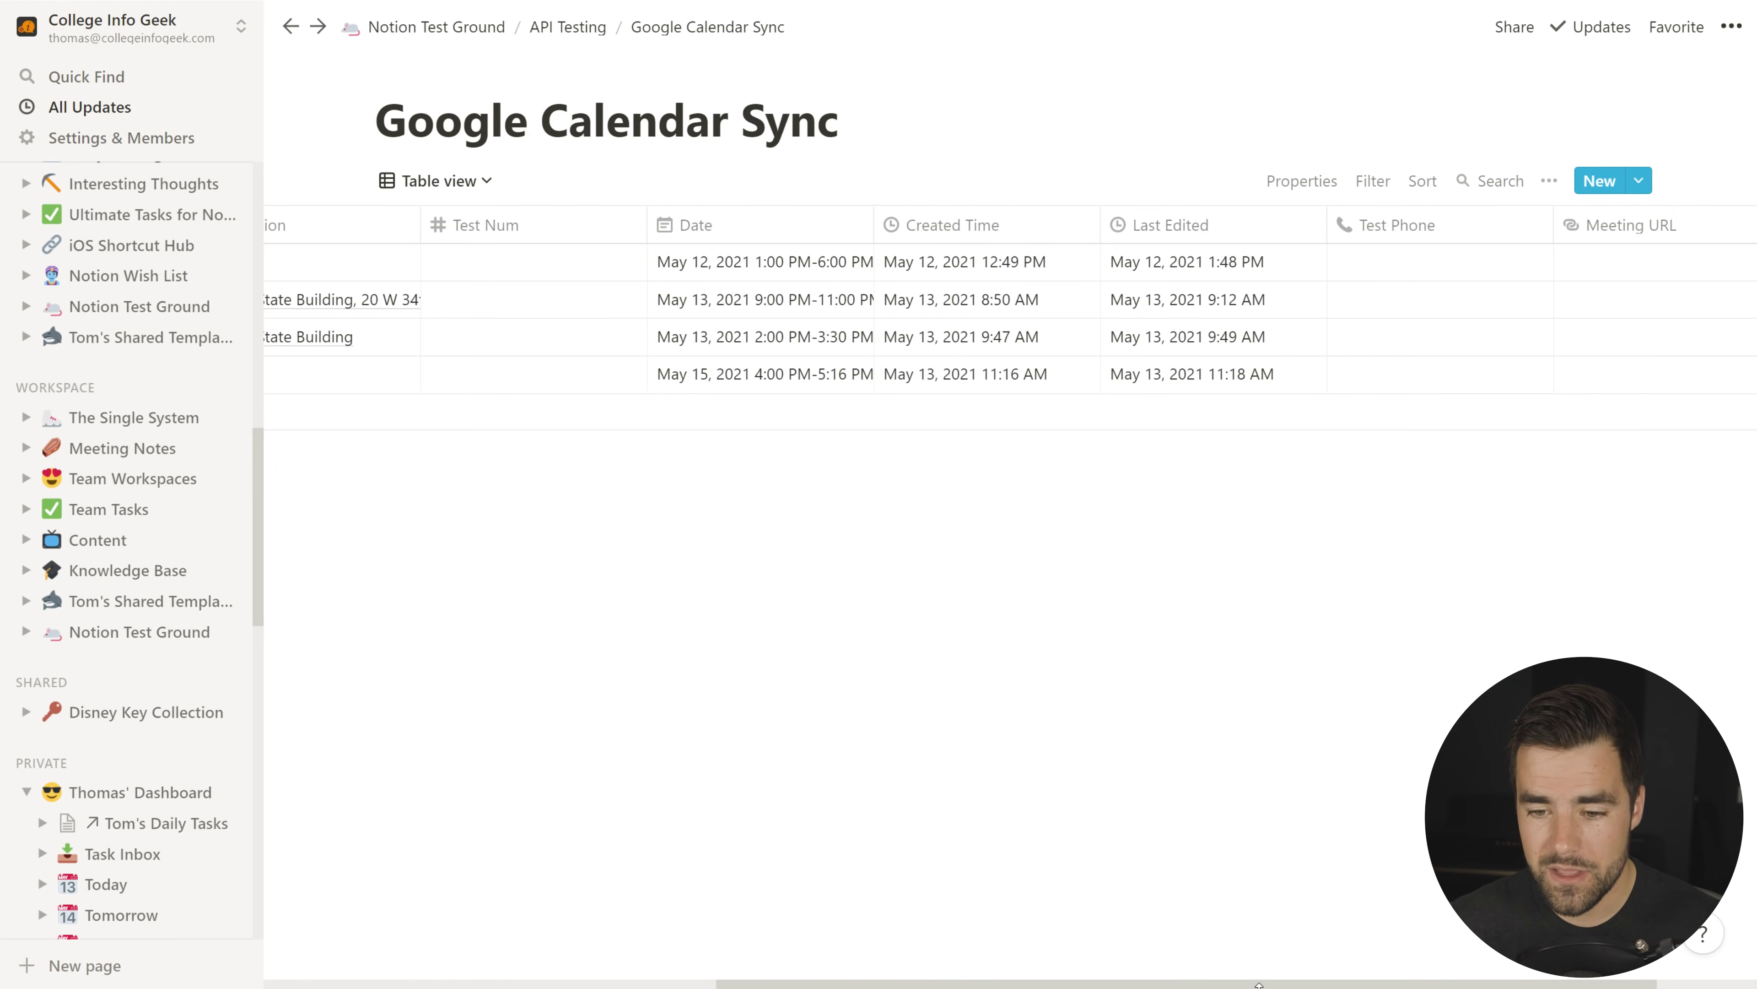
{"action": "scroll", "coordinate": [1257, 983], "scroll_direction": "left", "scroll_amount": 5}
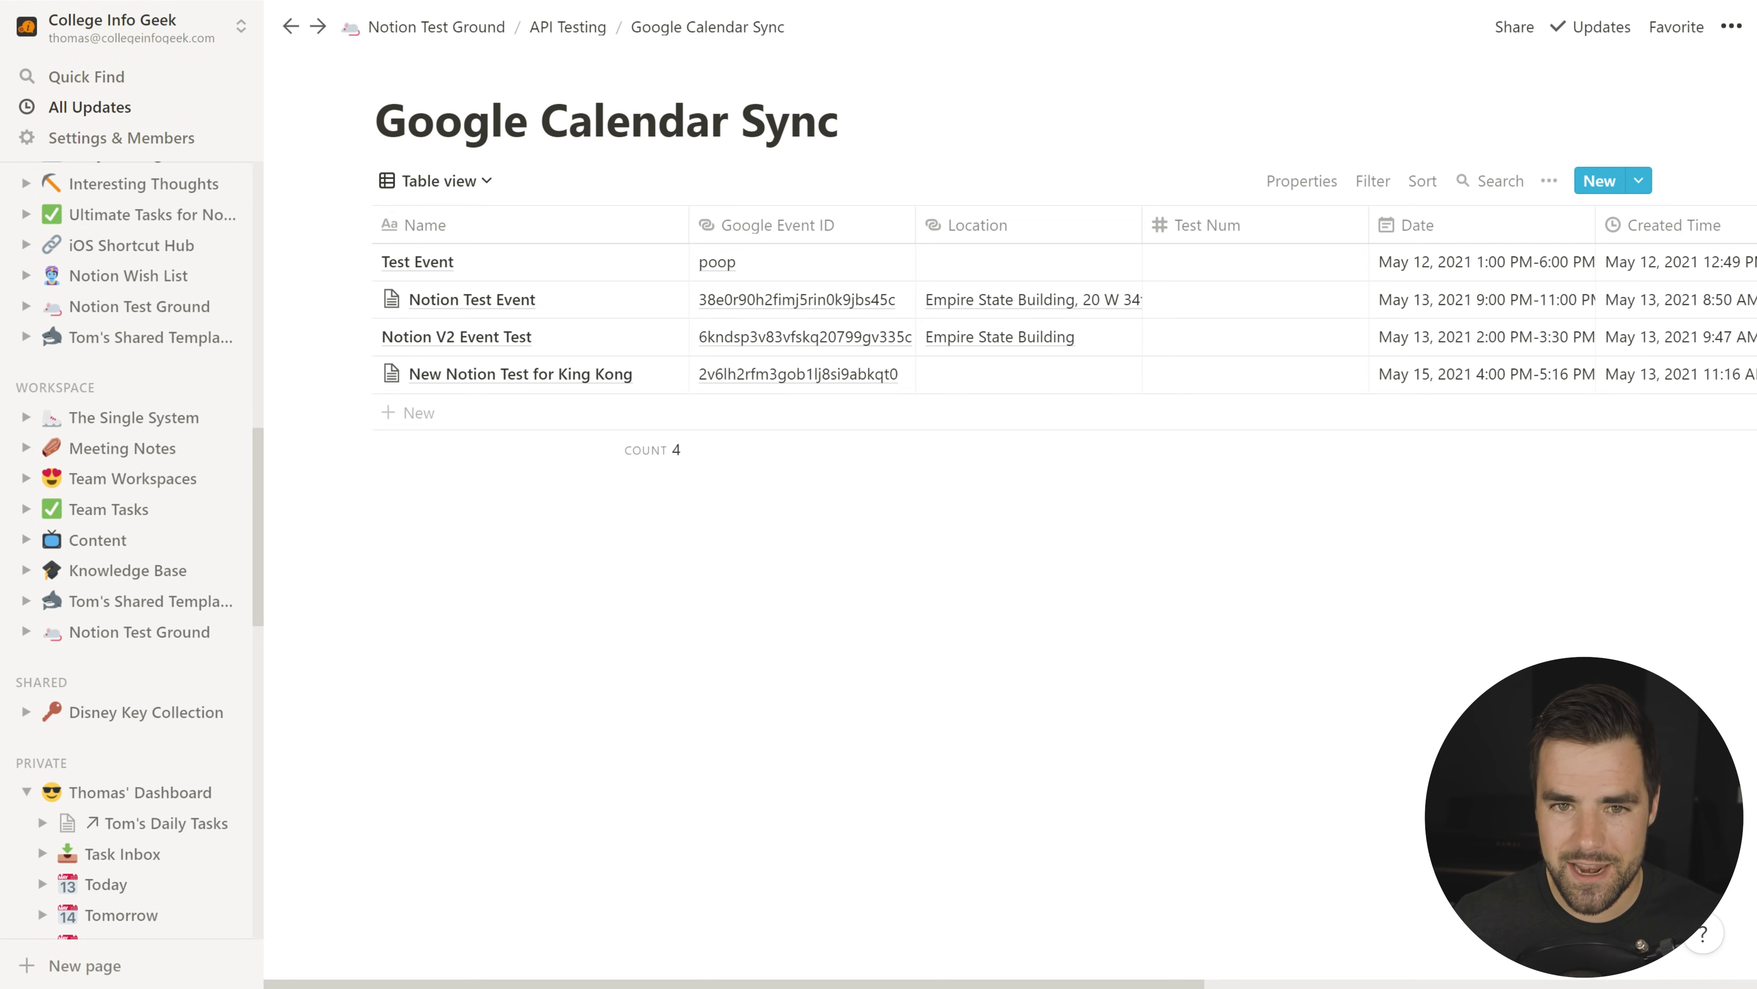
Step: Check that the Google Event ID column's property type is URL, then close its menu
{"action": "left_click", "coordinate": [788, 227]}
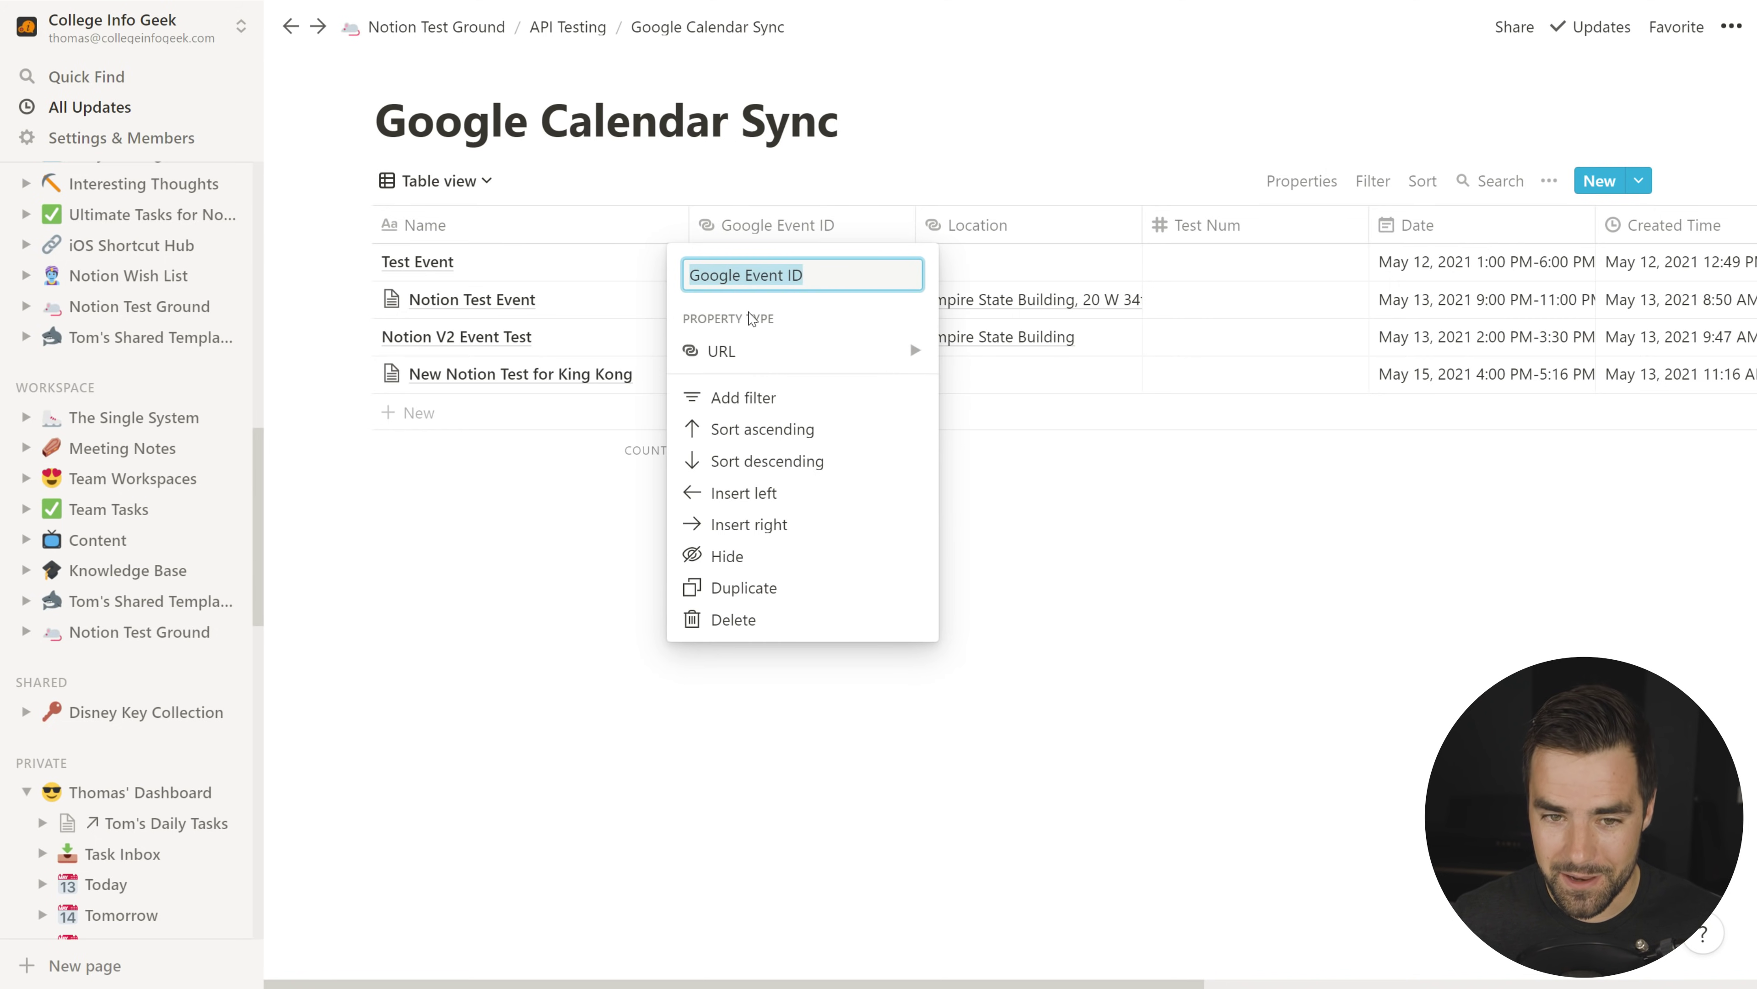
{"action": "mouse_move", "coordinate": [730, 359]}
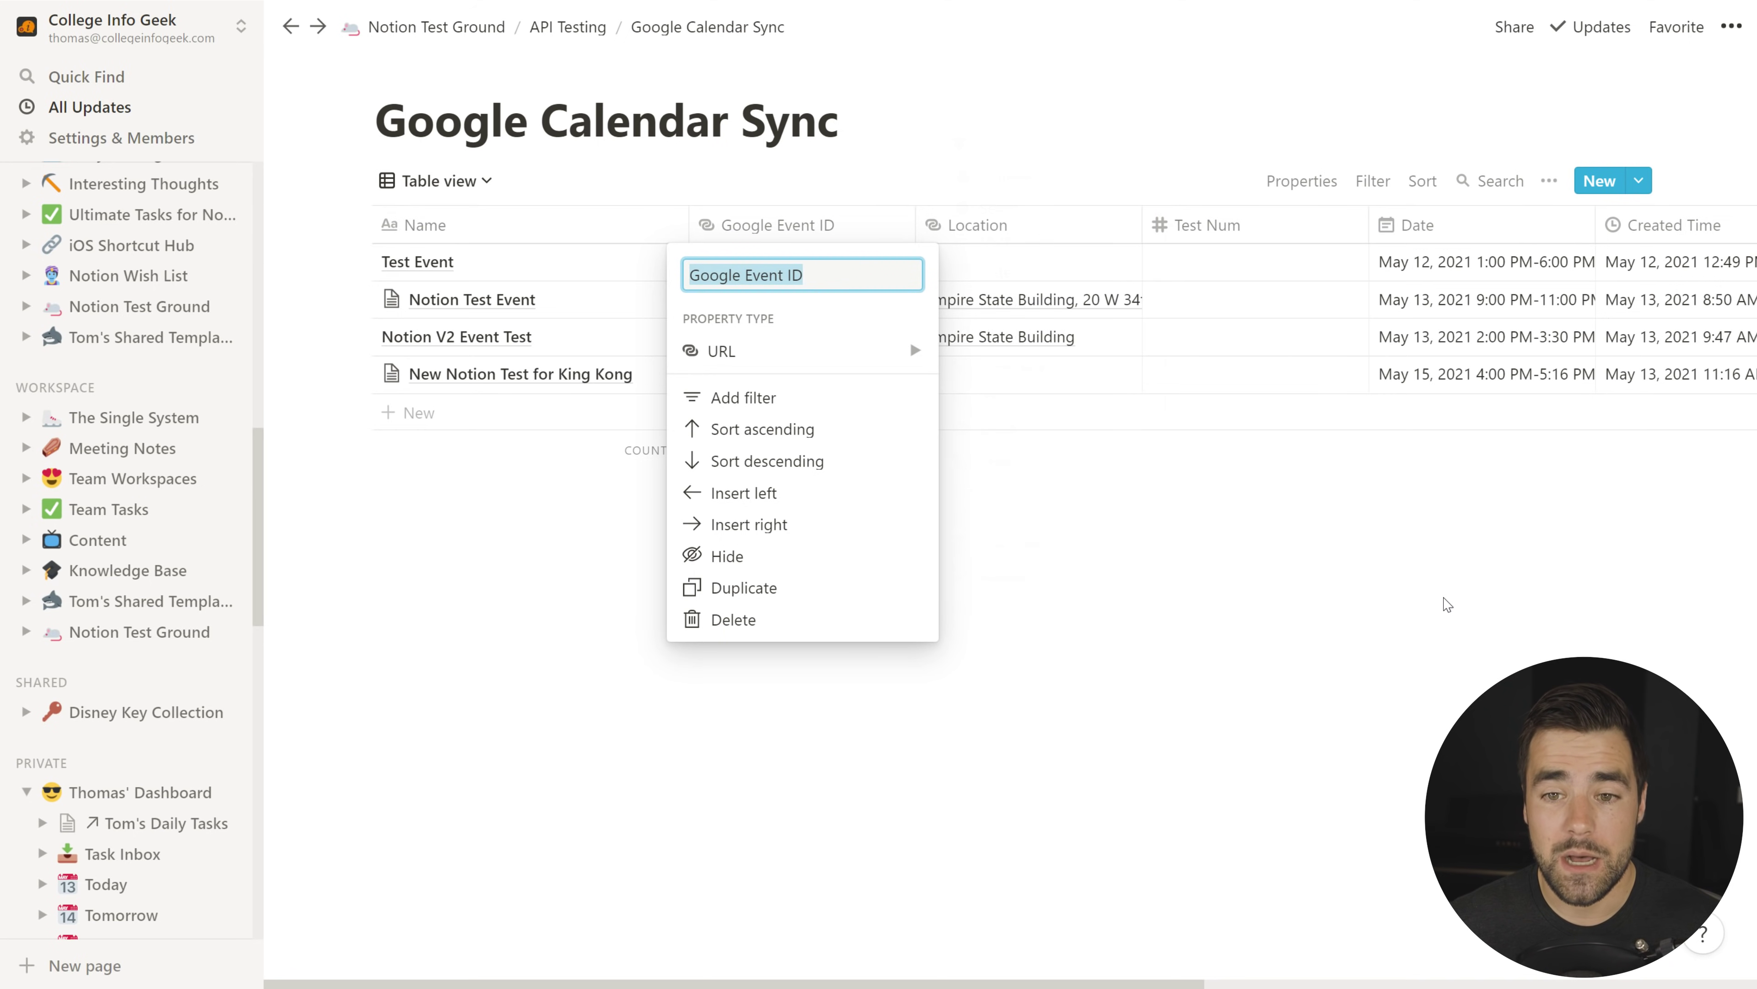
{"action": "left_click", "coordinate": [1445, 603]}
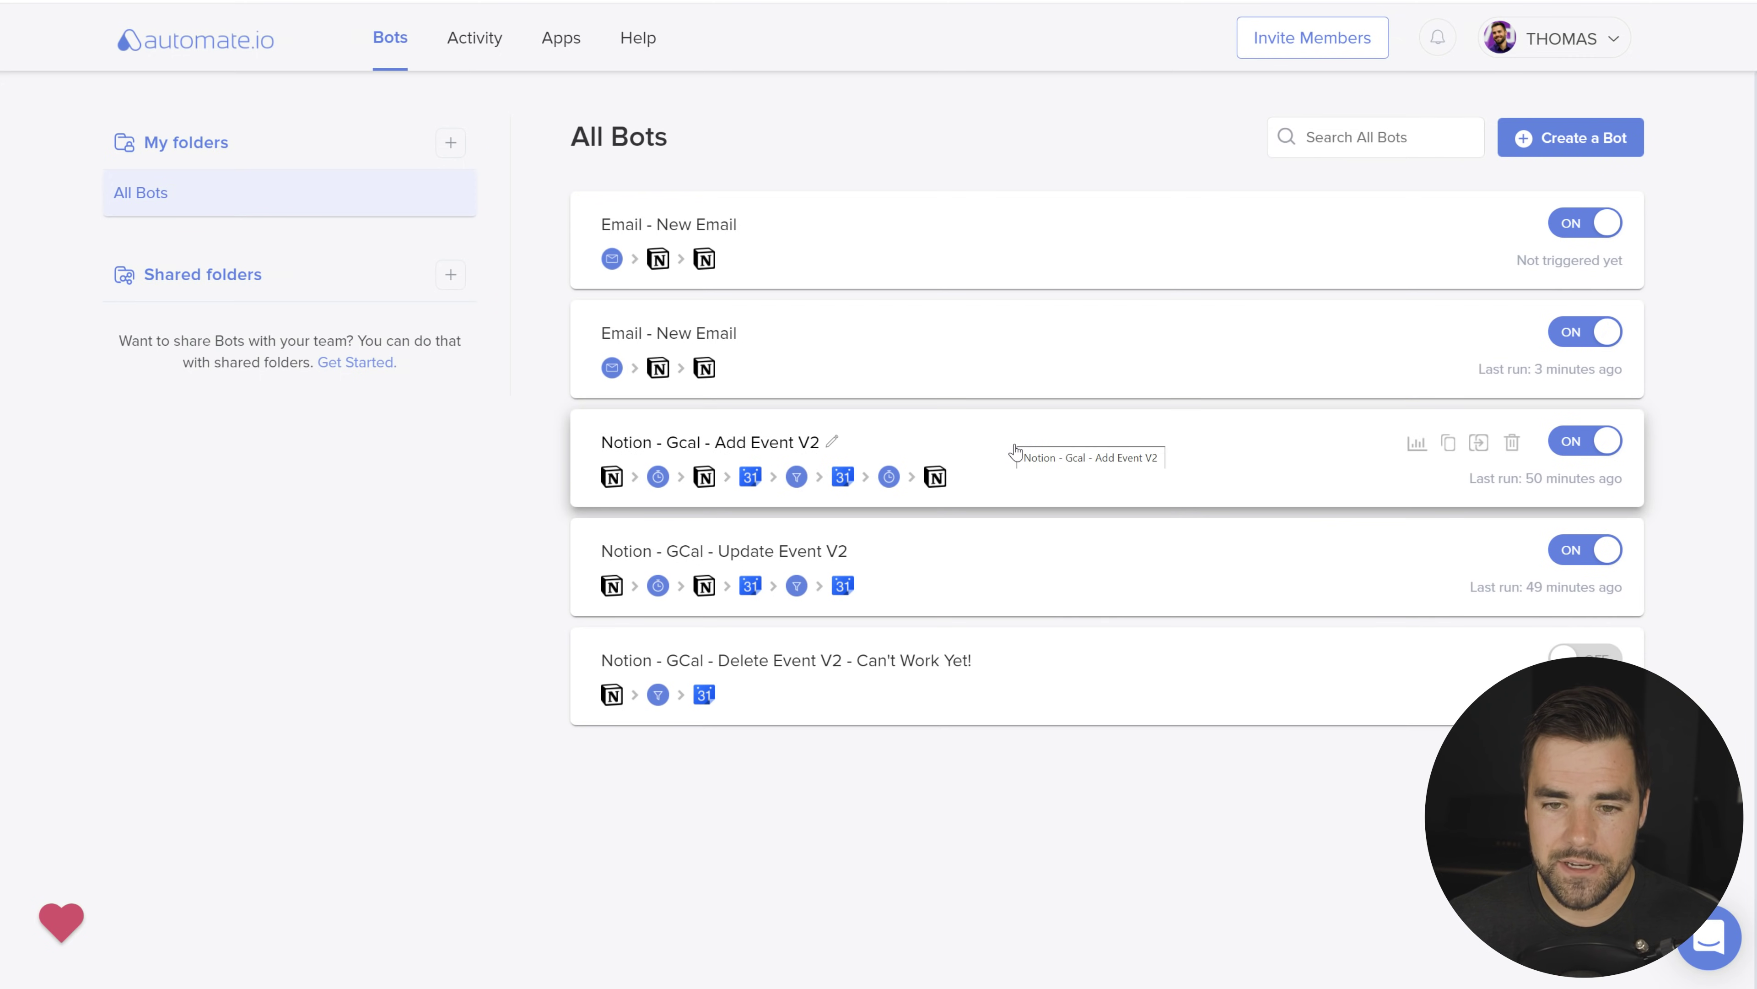
{"action": "left_click", "coordinate": [1014, 450]}
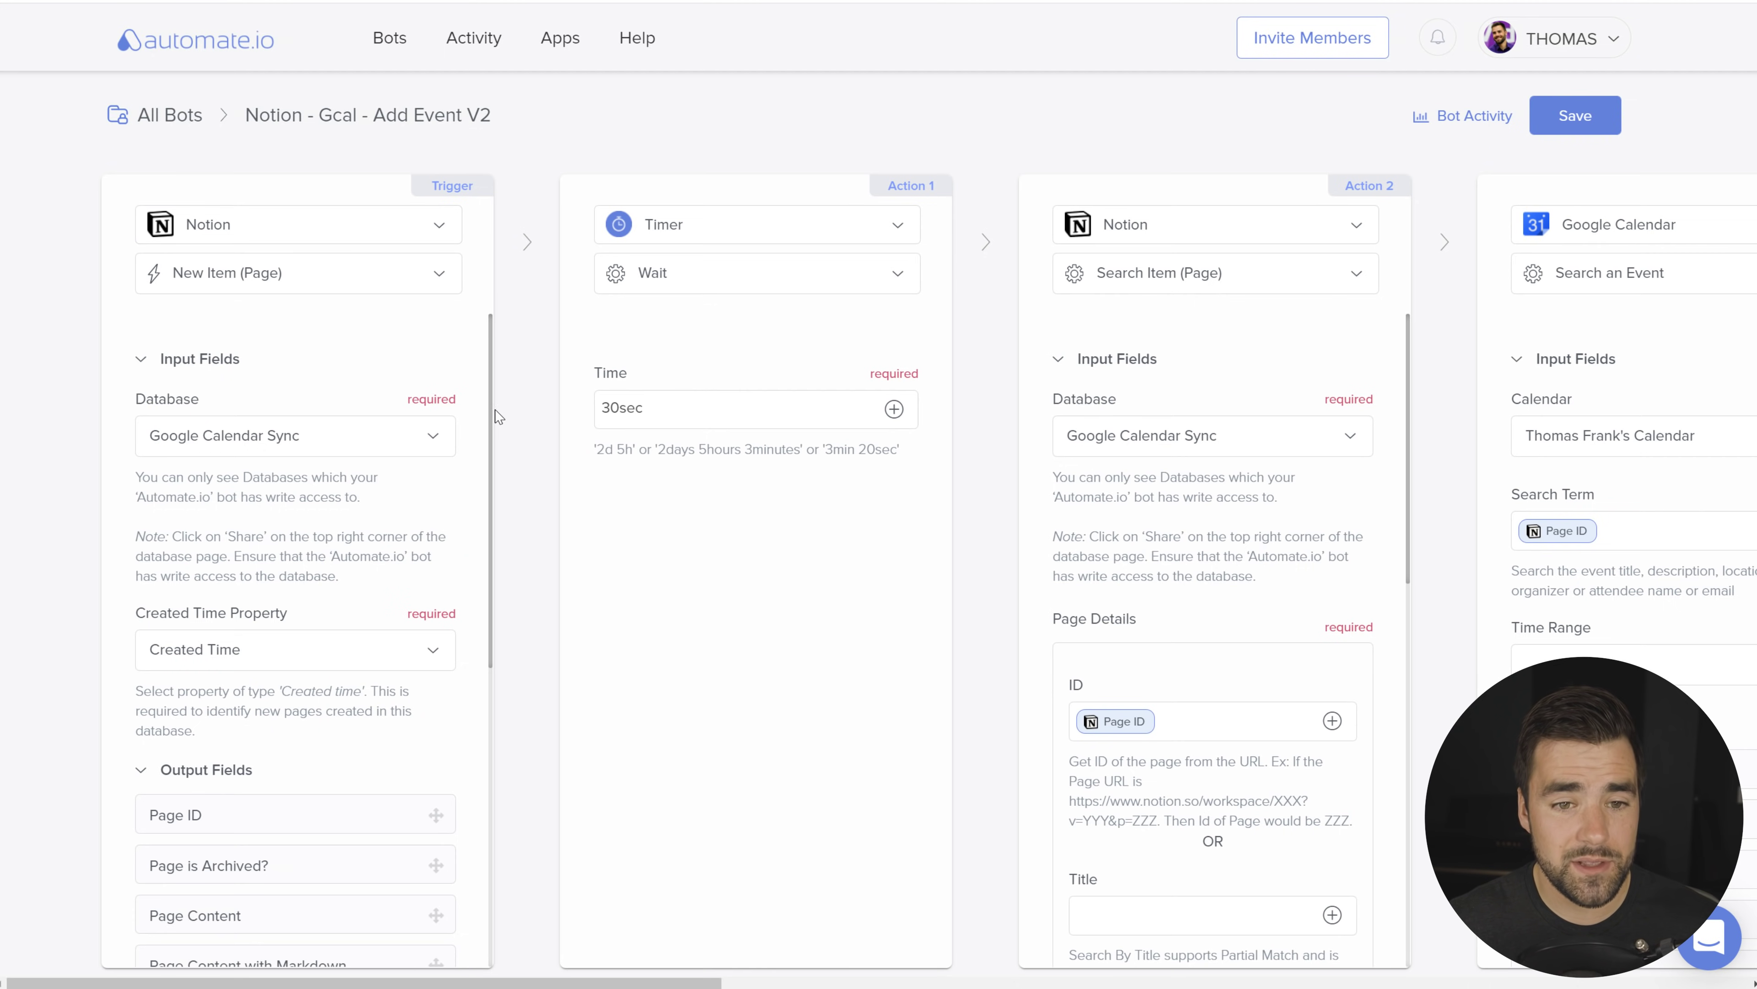
{"action": "scroll", "coordinate": [315, 596], "scroll_direction": "down", "scroll_amount": 1}
{"action": "scroll", "coordinate": [315, 597], "scroll_direction": "down", "scroll_amount": 2}
{"action": "scroll", "coordinate": [246, 422], "scroll_direction": "up", "scroll_amount": 1}
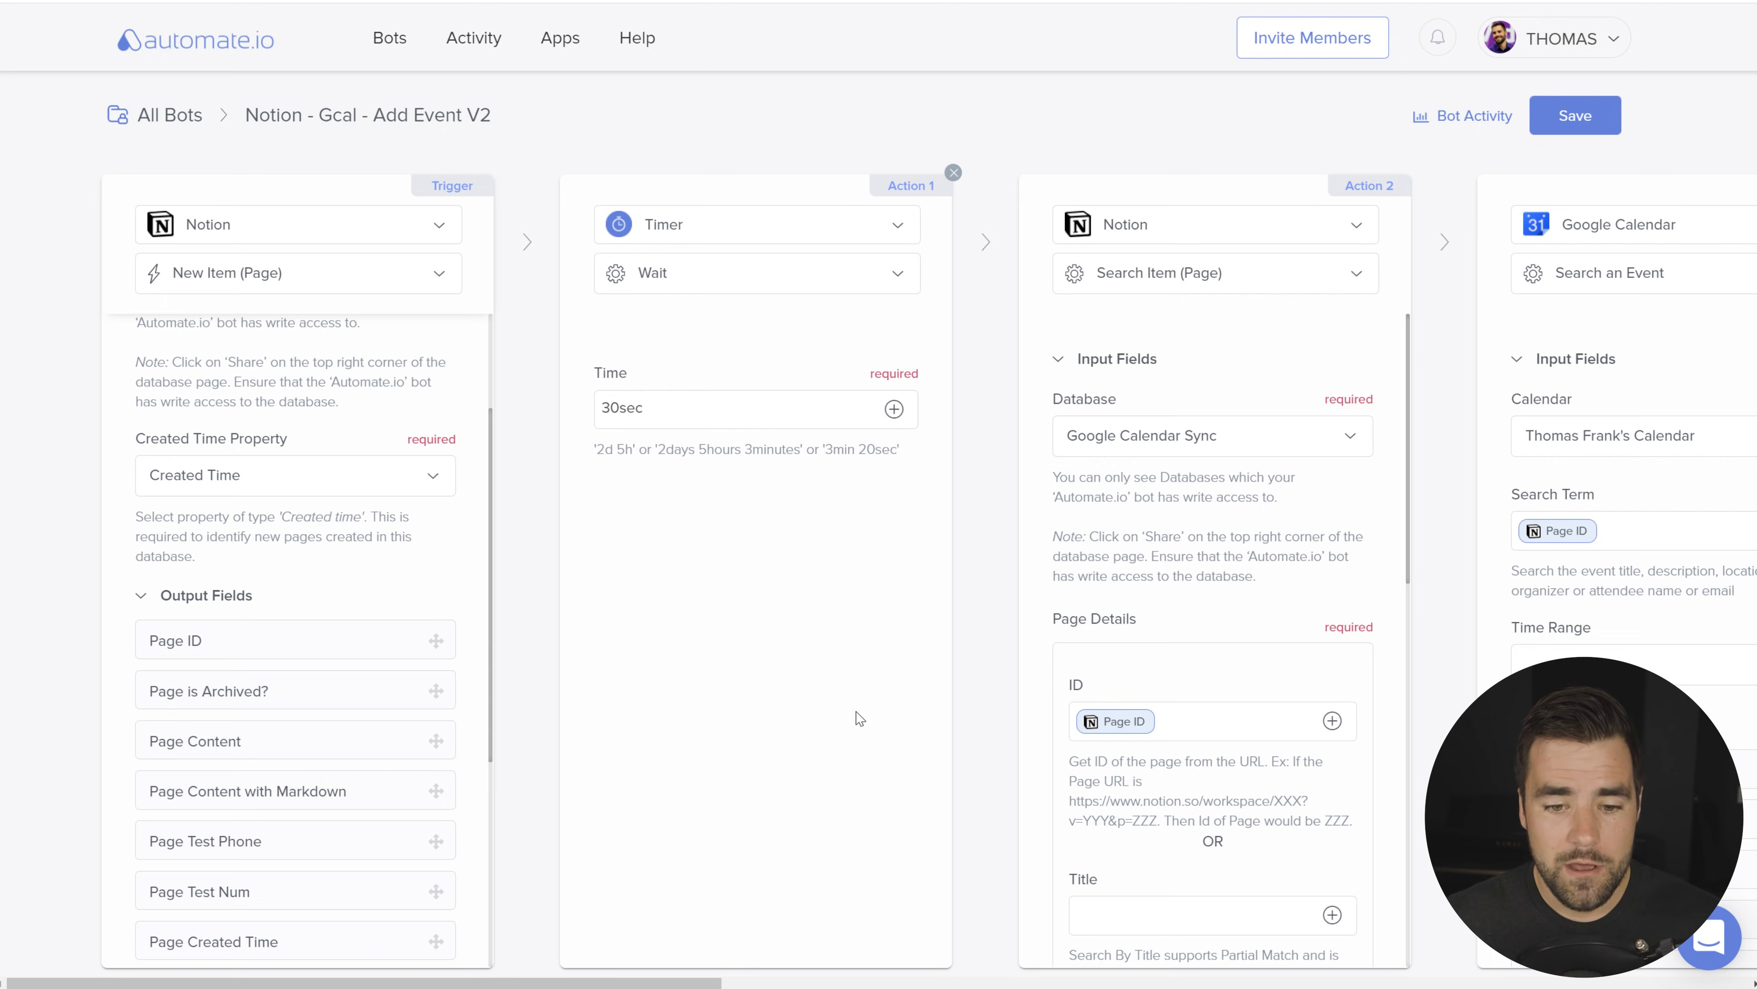
{"action": "left_click_drag", "start_coordinate": [617, 983], "coordinate": [833, 976]}
{"action": "left_click", "coordinate": [633, 915]}
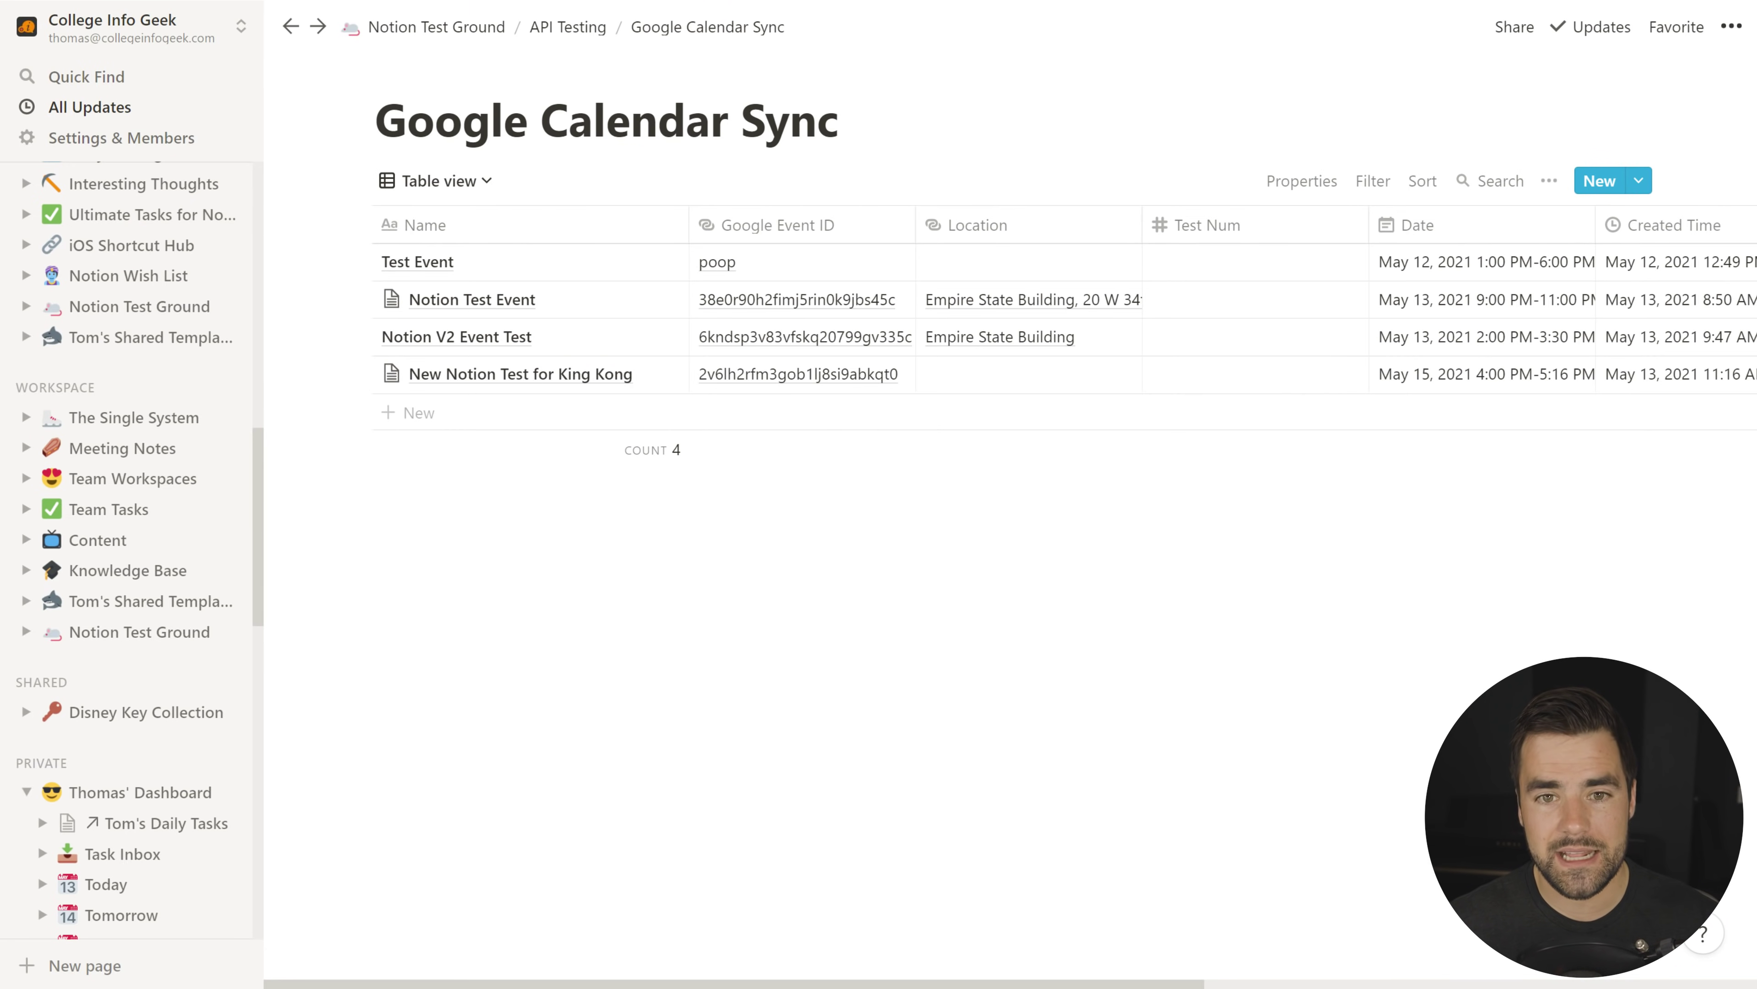
Step: Add a new table row named 'Video Test Event for P Diddy'
{"action": "left_click", "coordinate": [516, 416]}
{"action": "type", "text": "Video Test Event"}
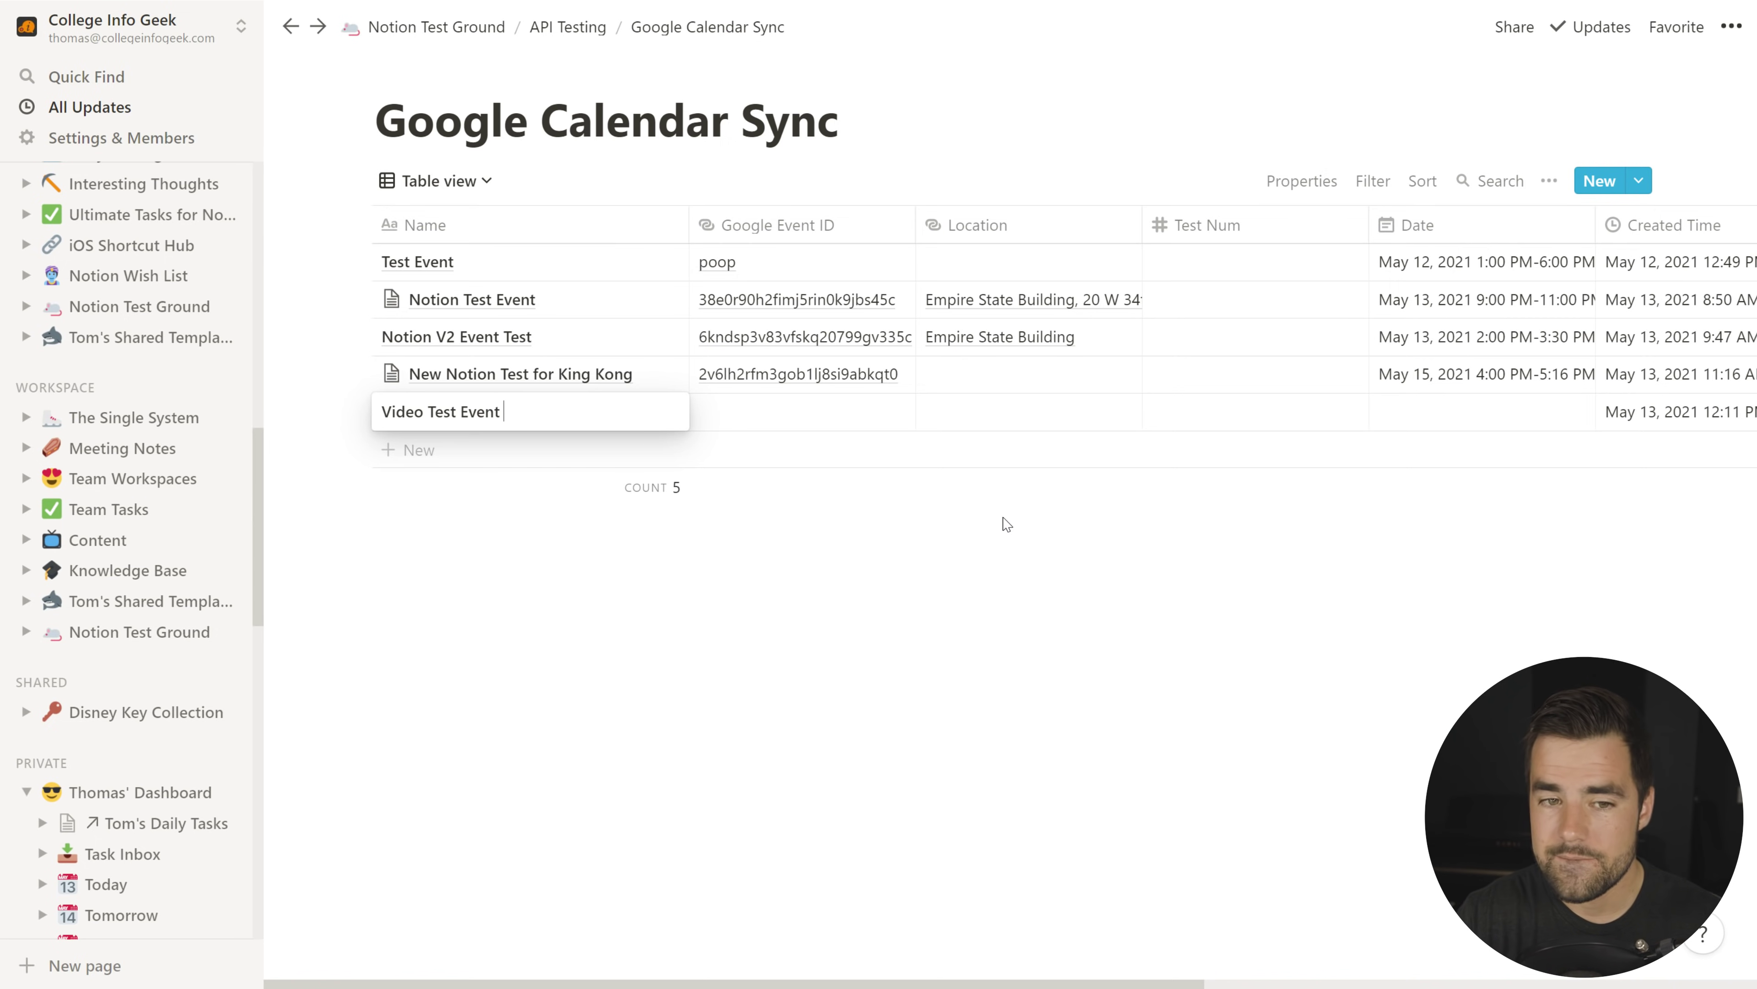
{"action": "type", "text": " for P Diddy"}
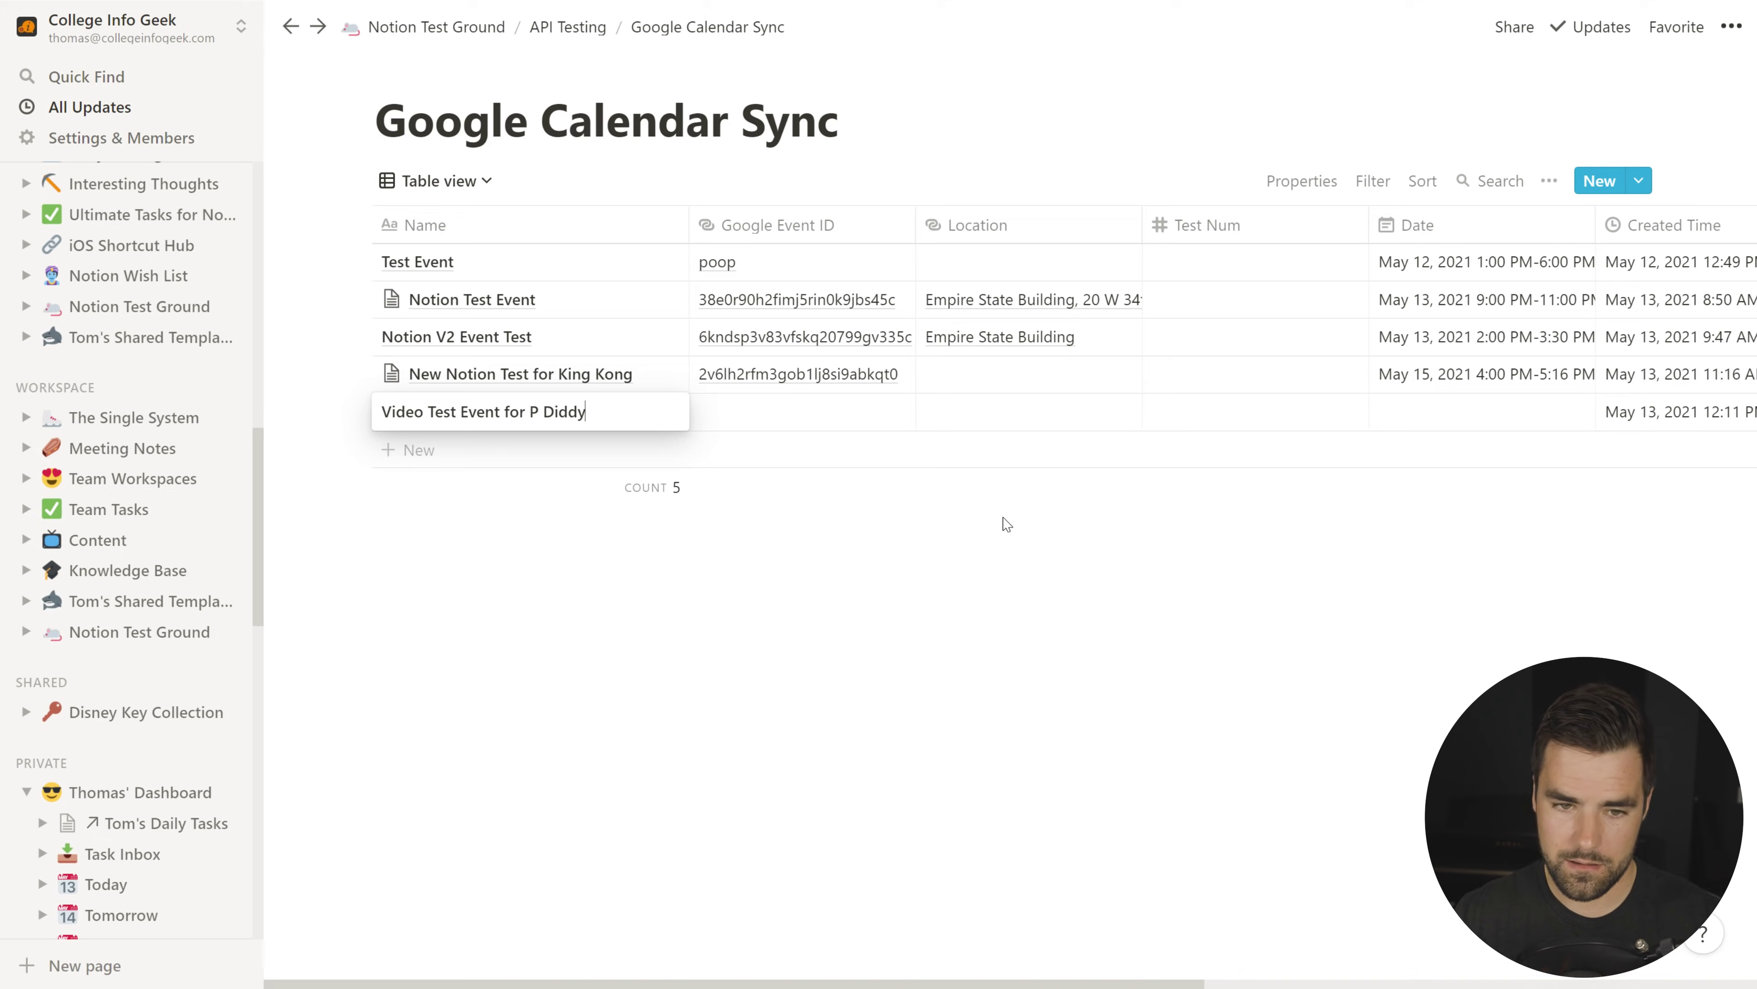
{"action": "key", "text": "Return"}
Step: Set the event's date to May 13, 2021, 1:00–2:30 PM, with end date and times
{"action": "left_click", "coordinate": [725, 338]}
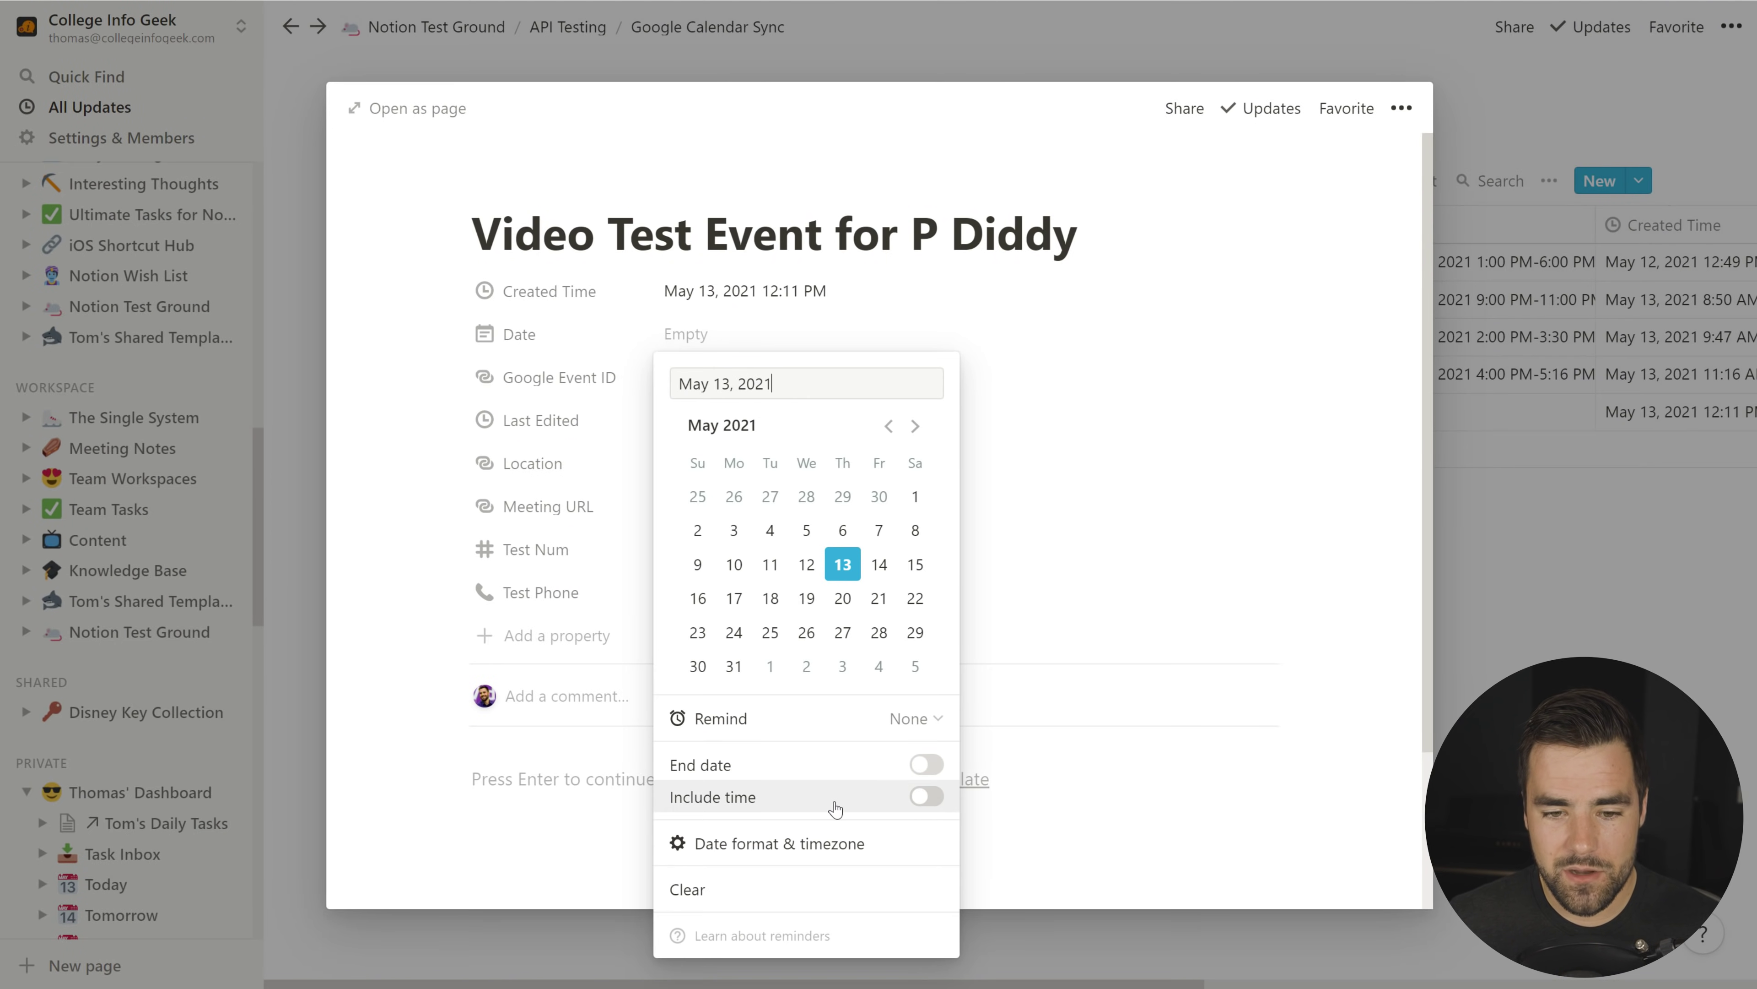
{"action": "left_click", "coordinate": [927, 764]}
{"action": "left_click", "coordinate": [930, 807]}
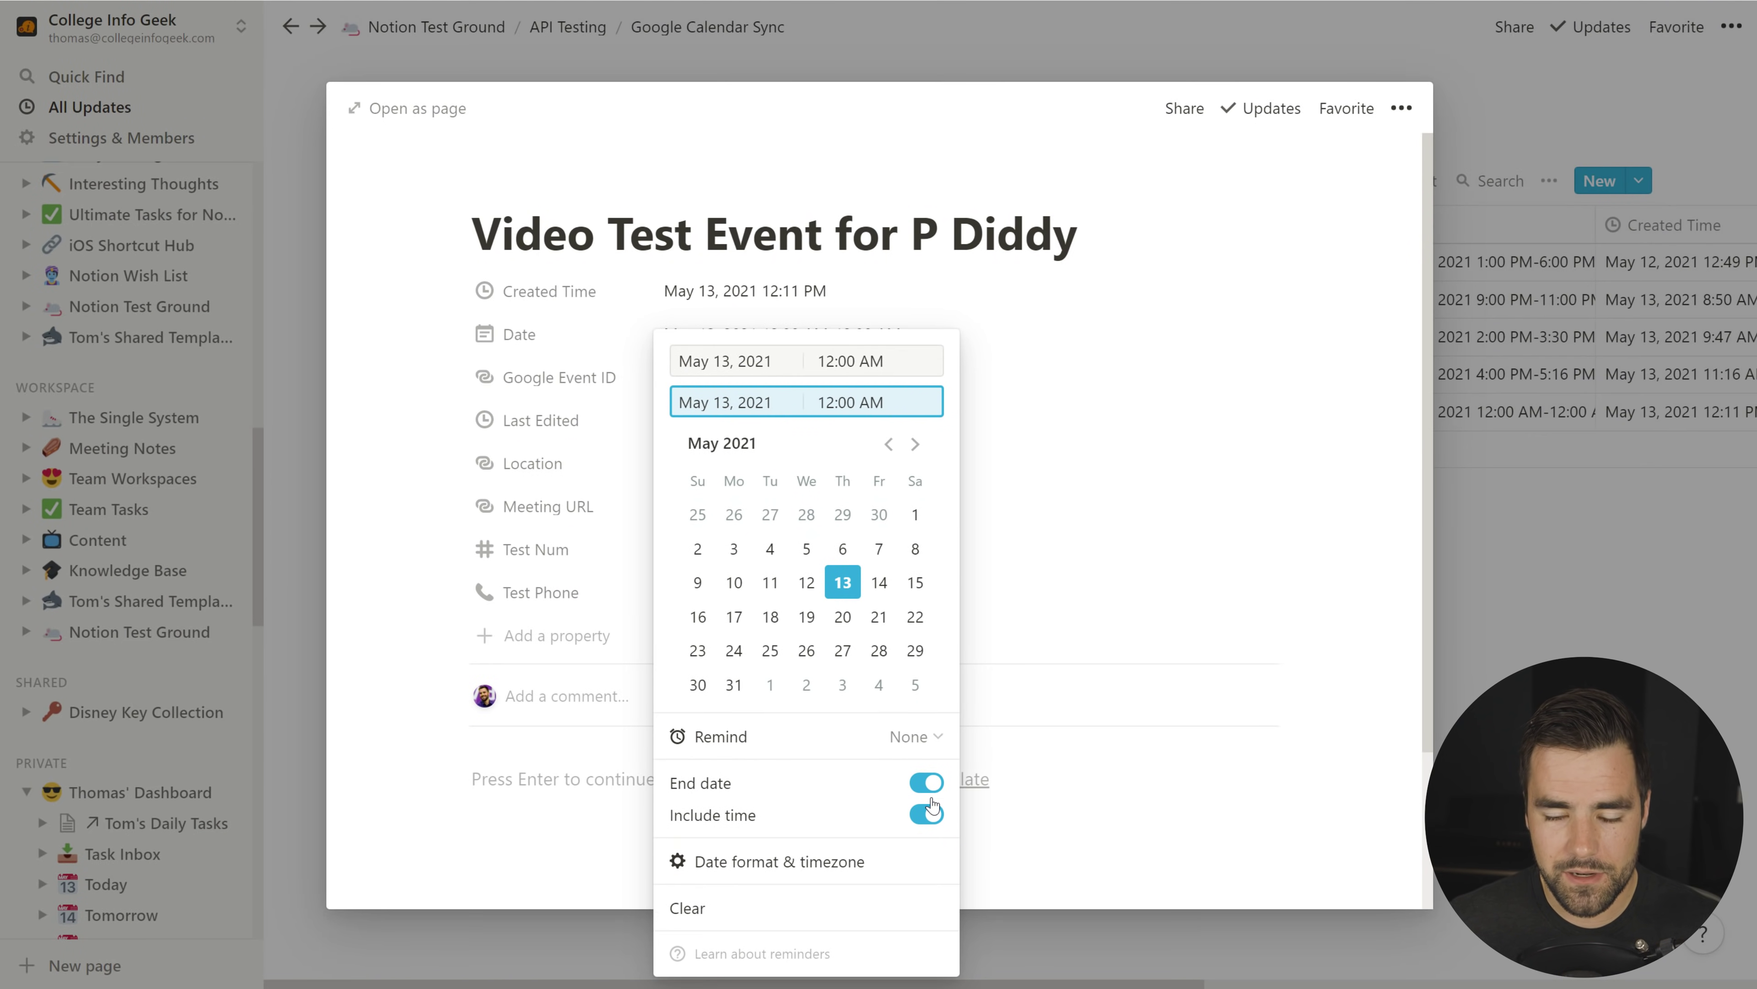
{"action": "left_click", "coordinate": [851, 360]}
{"action": "left_click_drag", "start_coordinate": [876, 360], "coordinate": [818, 367]}
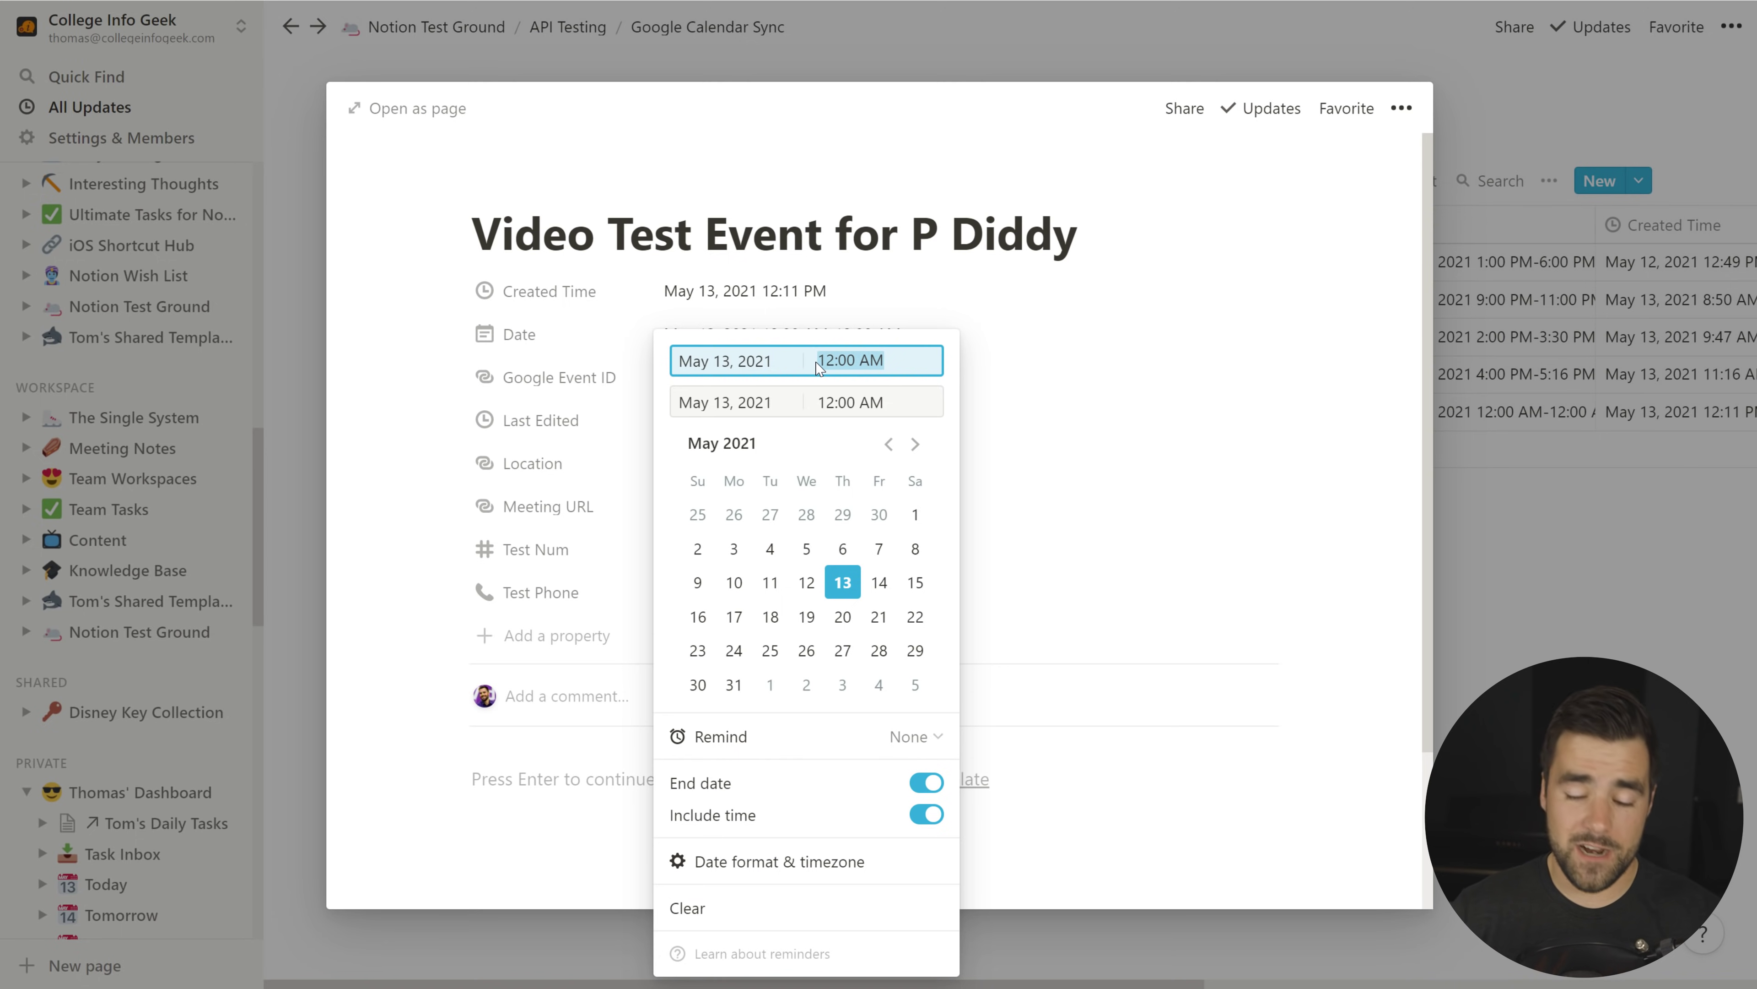
{"action": "type", "text": "1pm"}
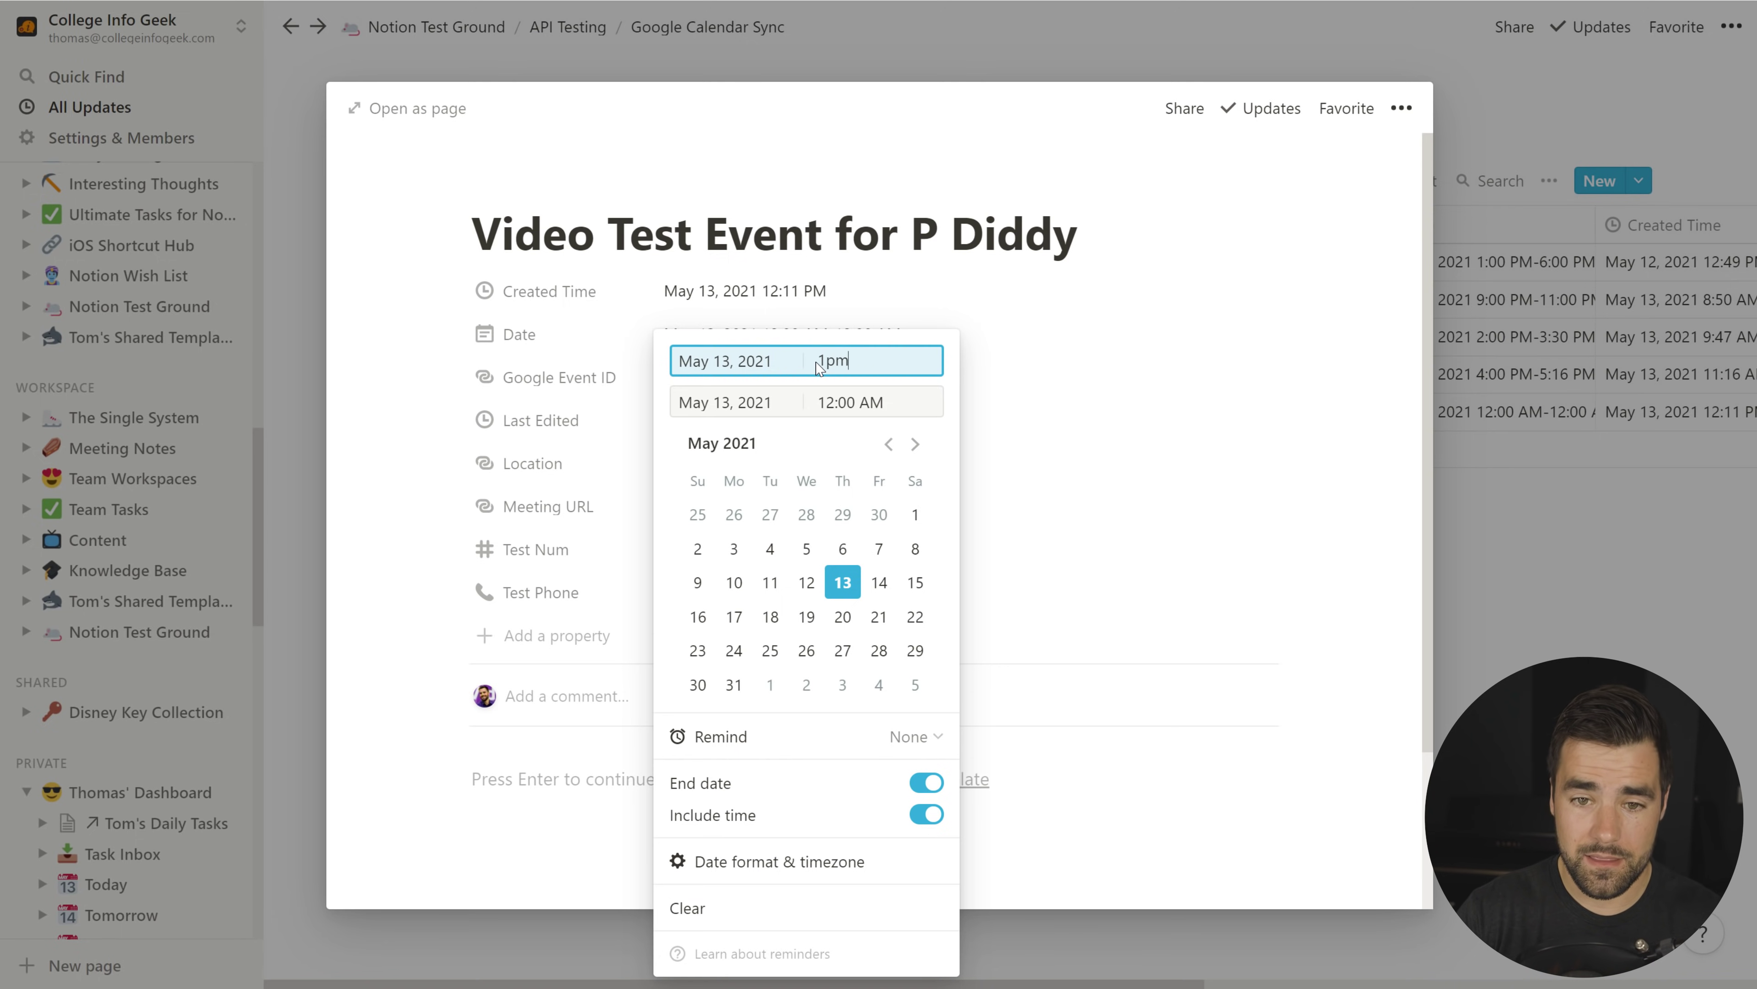
{"action": "key", "text": "Tab"}
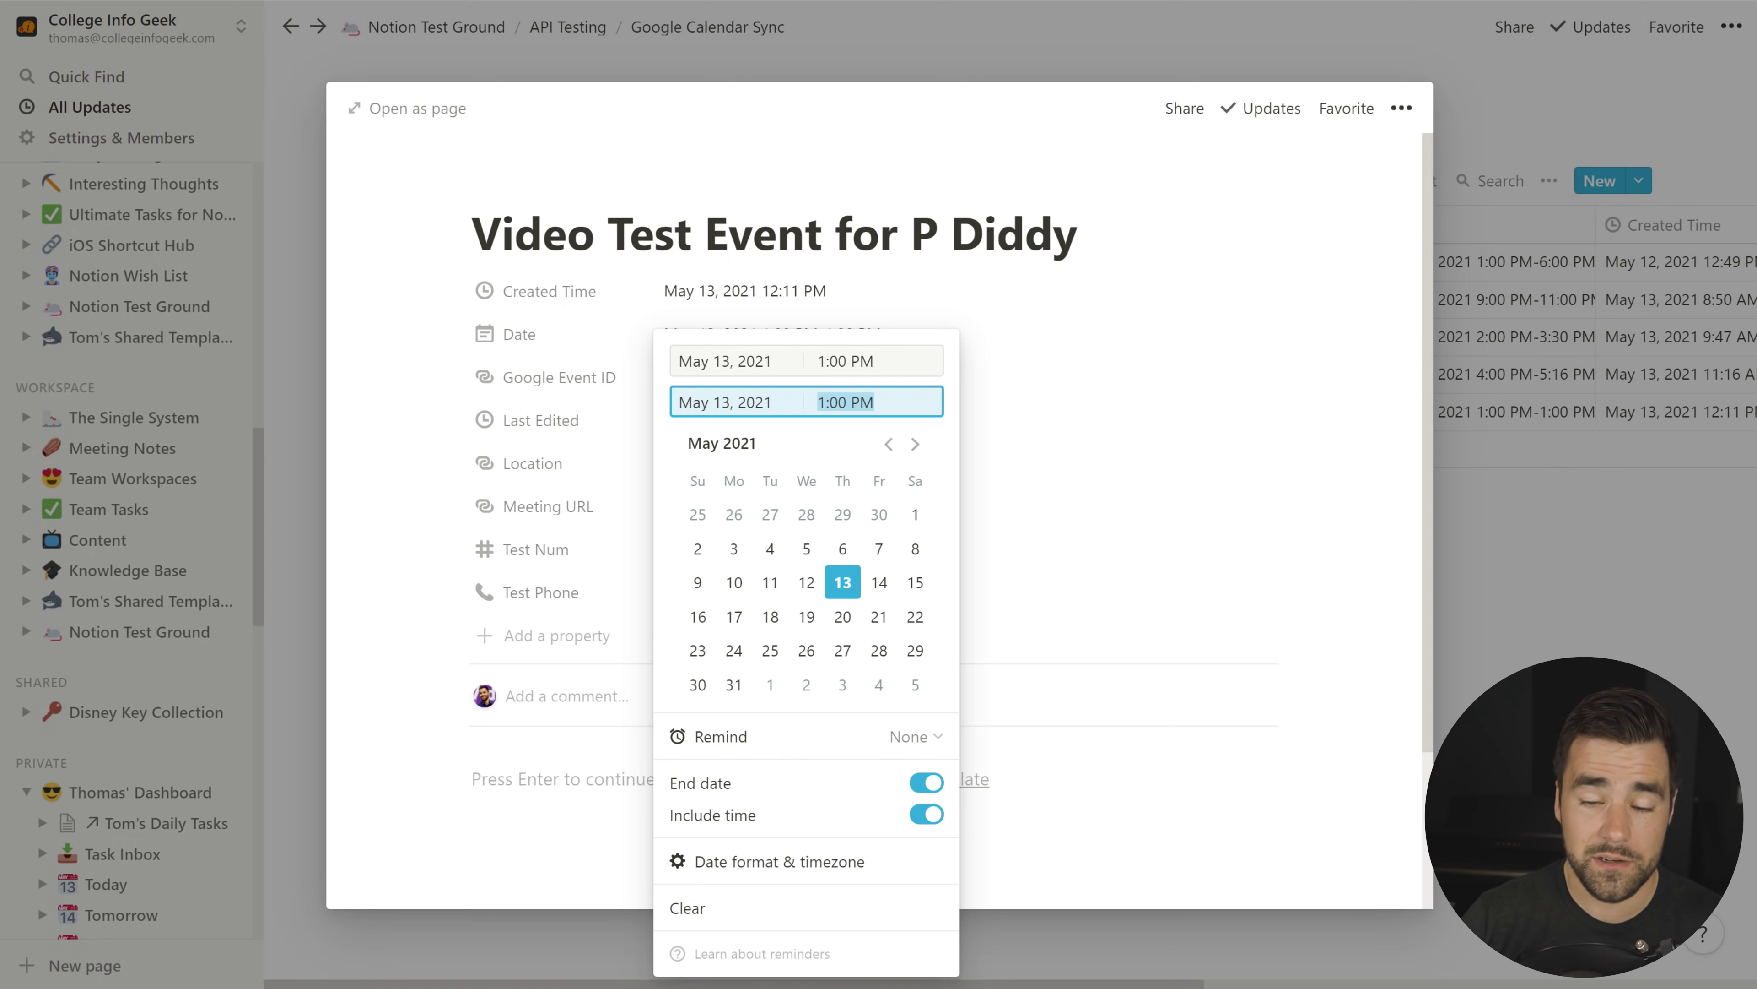
{"action": "type", "text": "1"}
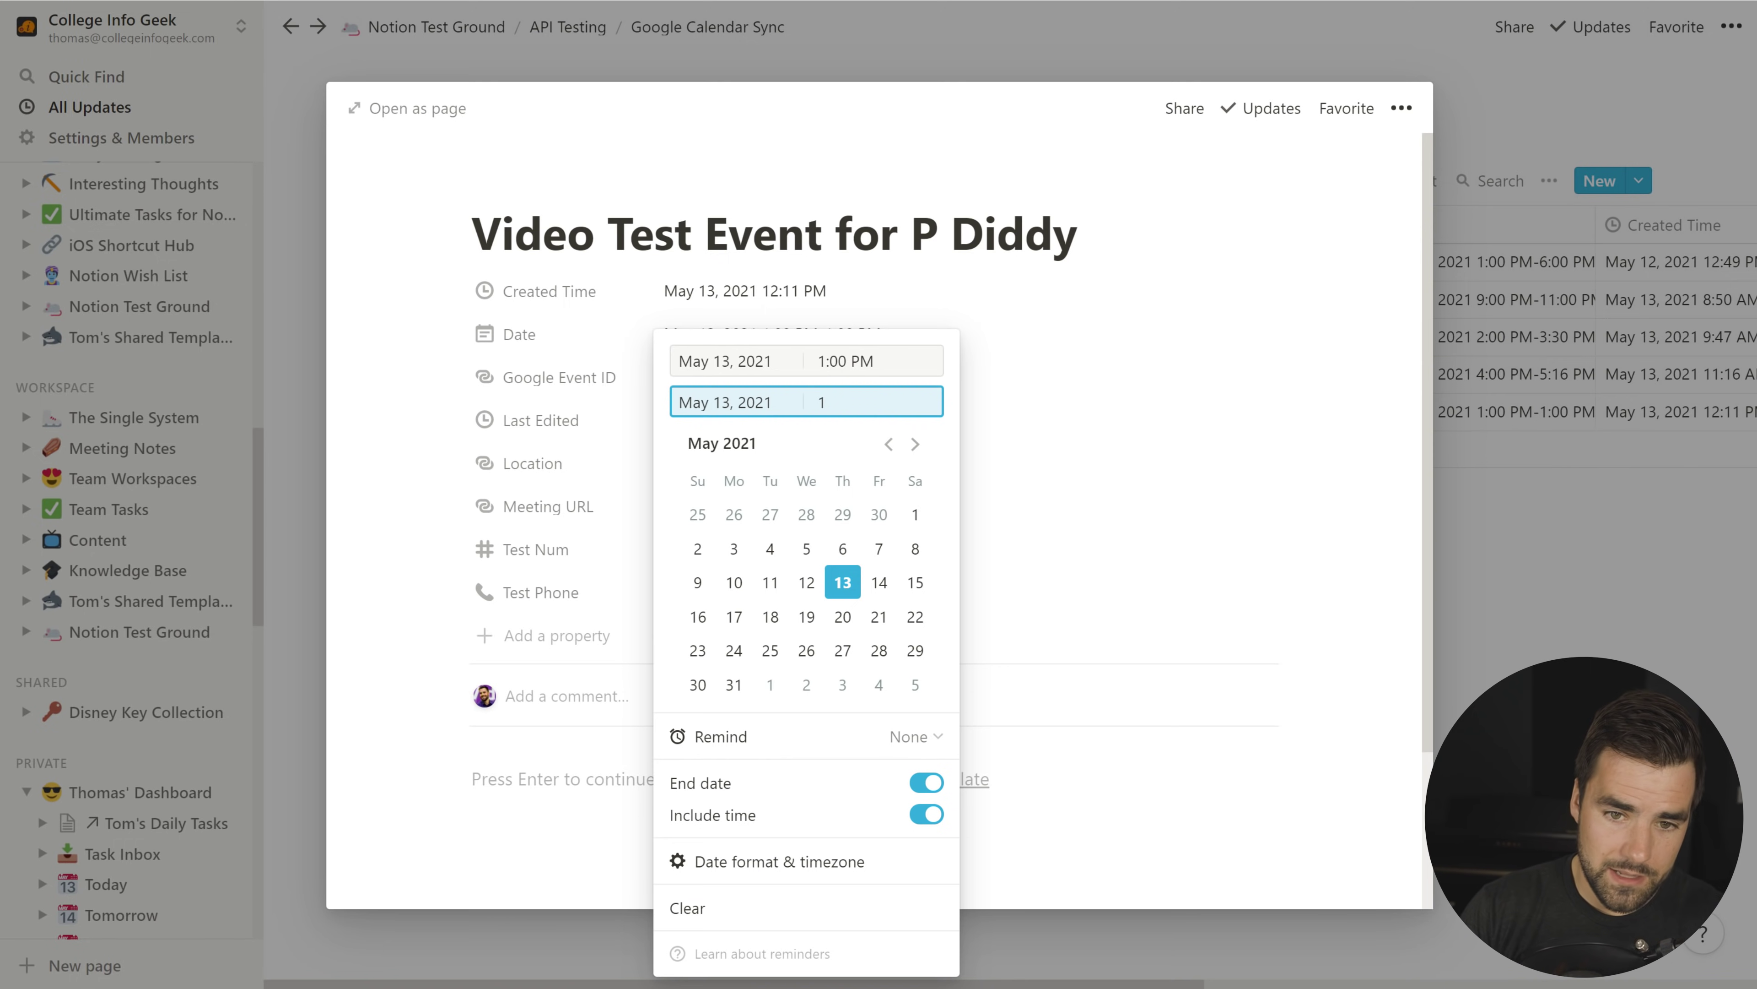
{"action": "type", "text": ":30"}
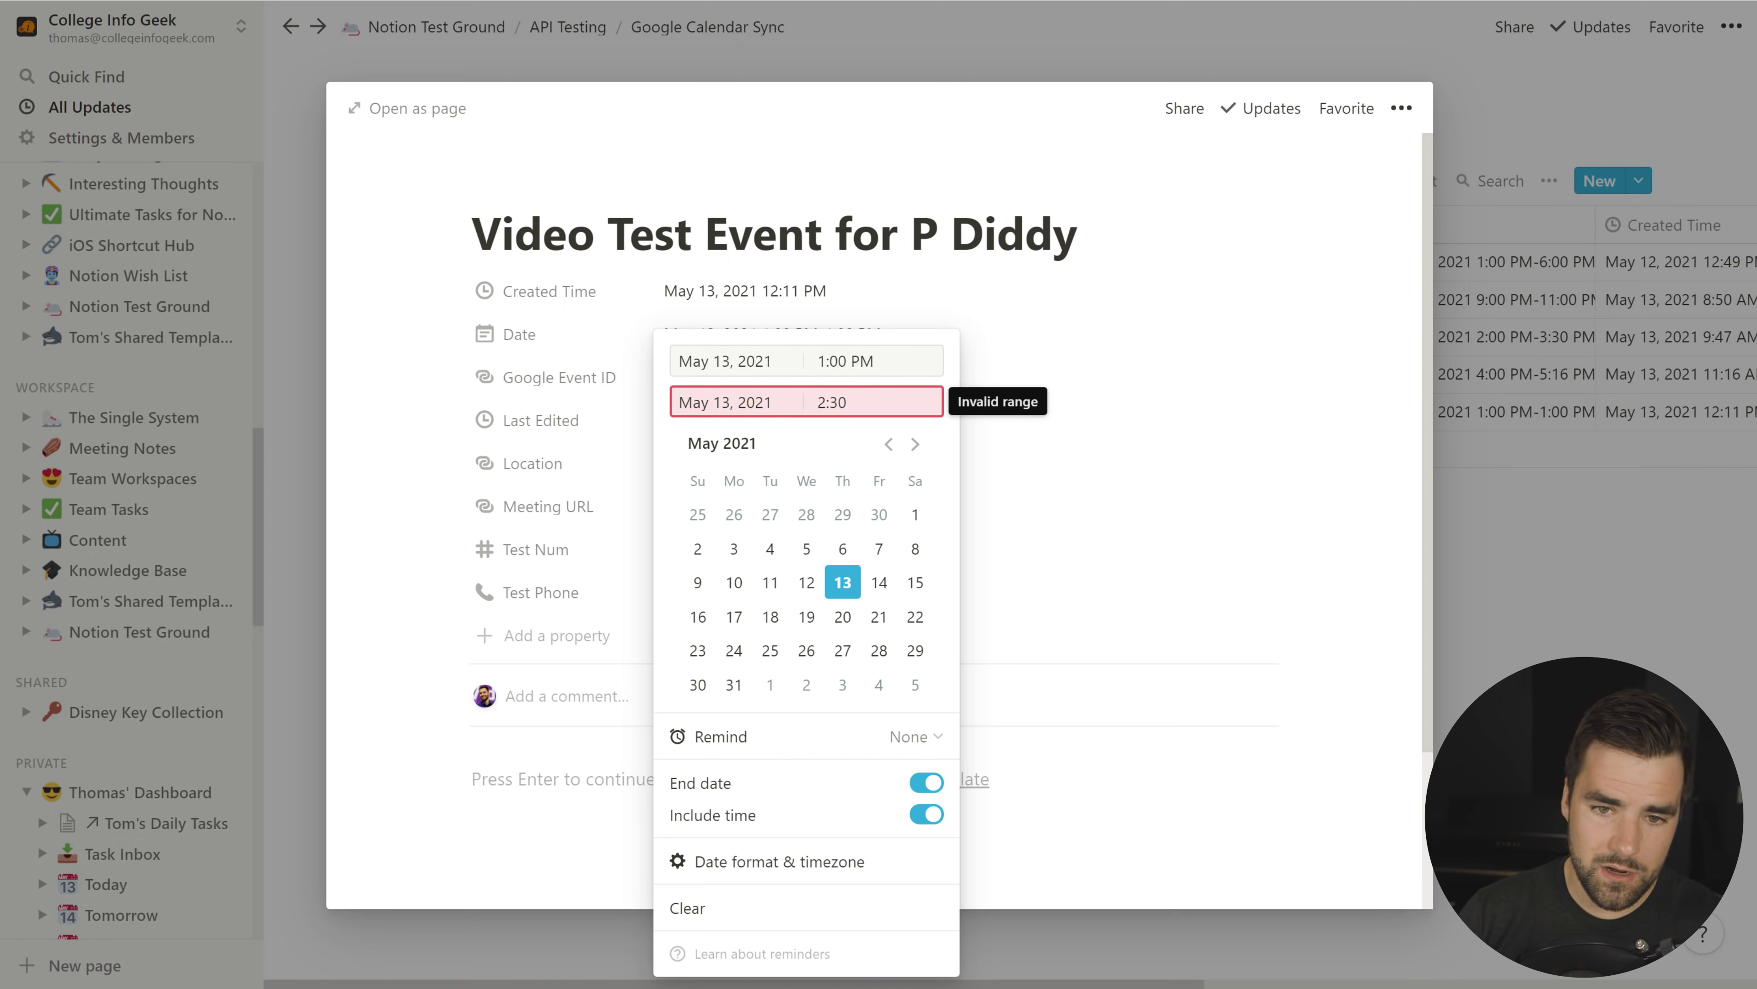
{"action": "type", "text": " PM"}
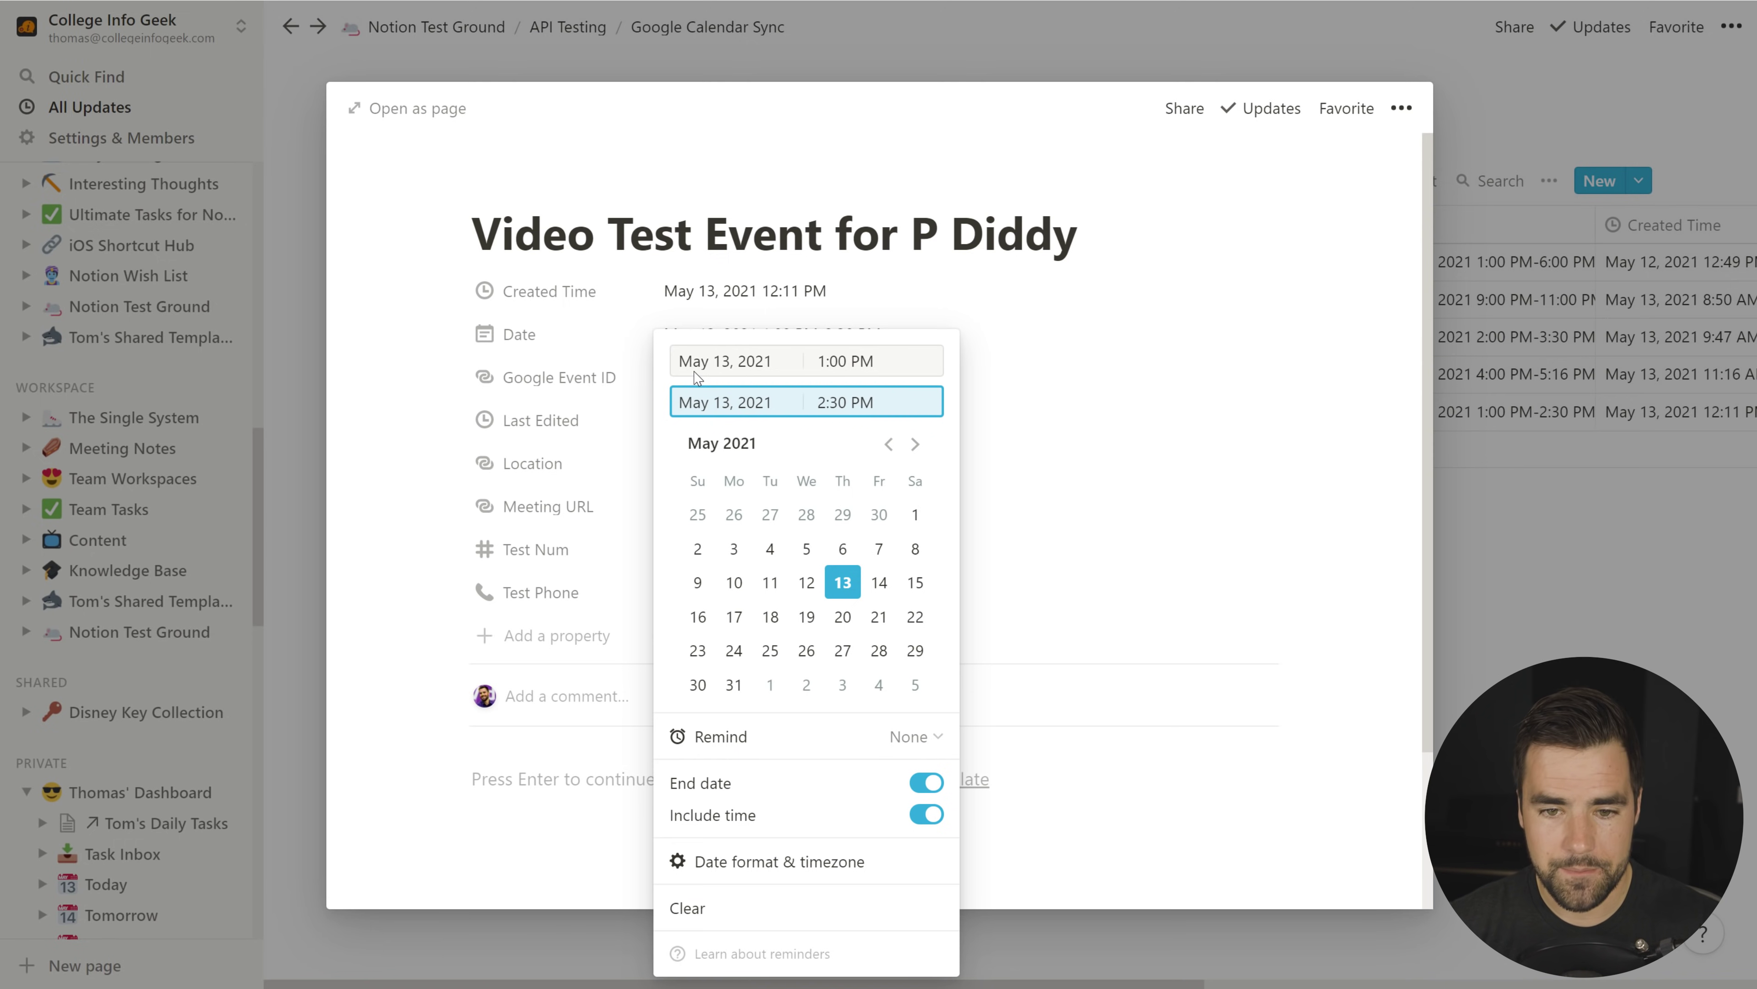
{"action": "left_click", "coordinate": [1102, 499]}
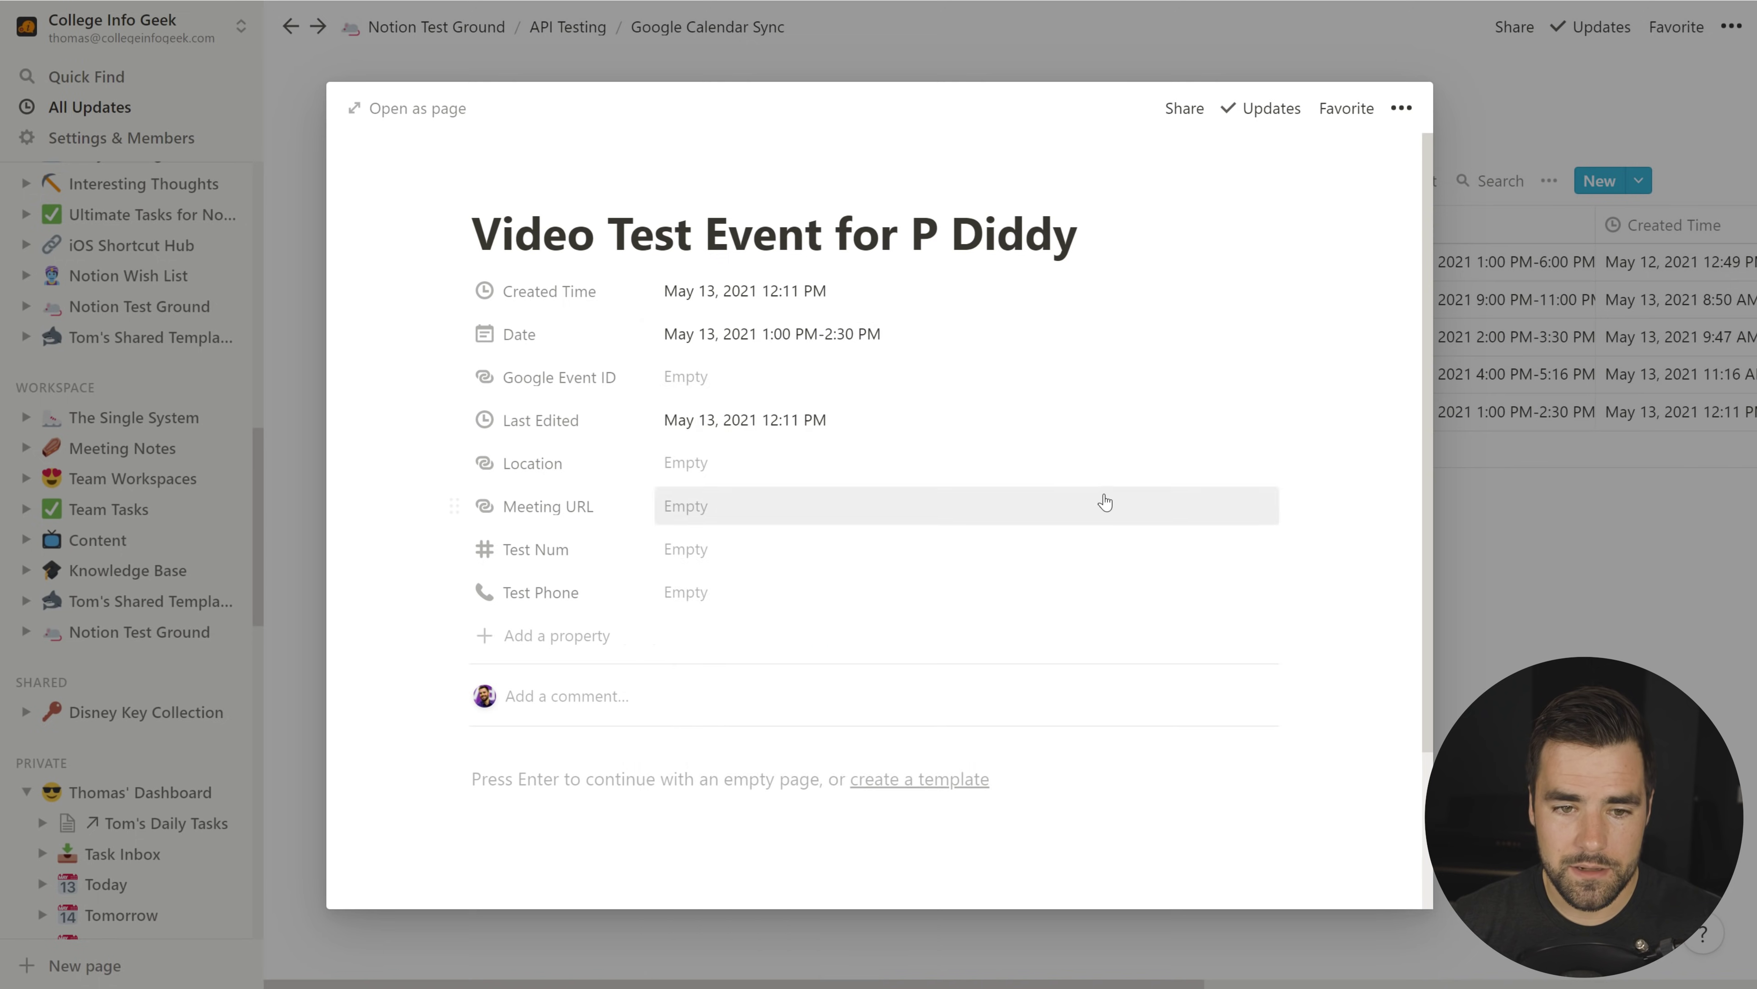
Step: Set the event's Location to 'Empire State Building'
{"action": "left_click", "coordinate": [726, 463]}
{"action": "type", "text": "Empire State Building"}
{"action": "key", "text": "Tab"}
{"action": "key", "text": "Escape"}
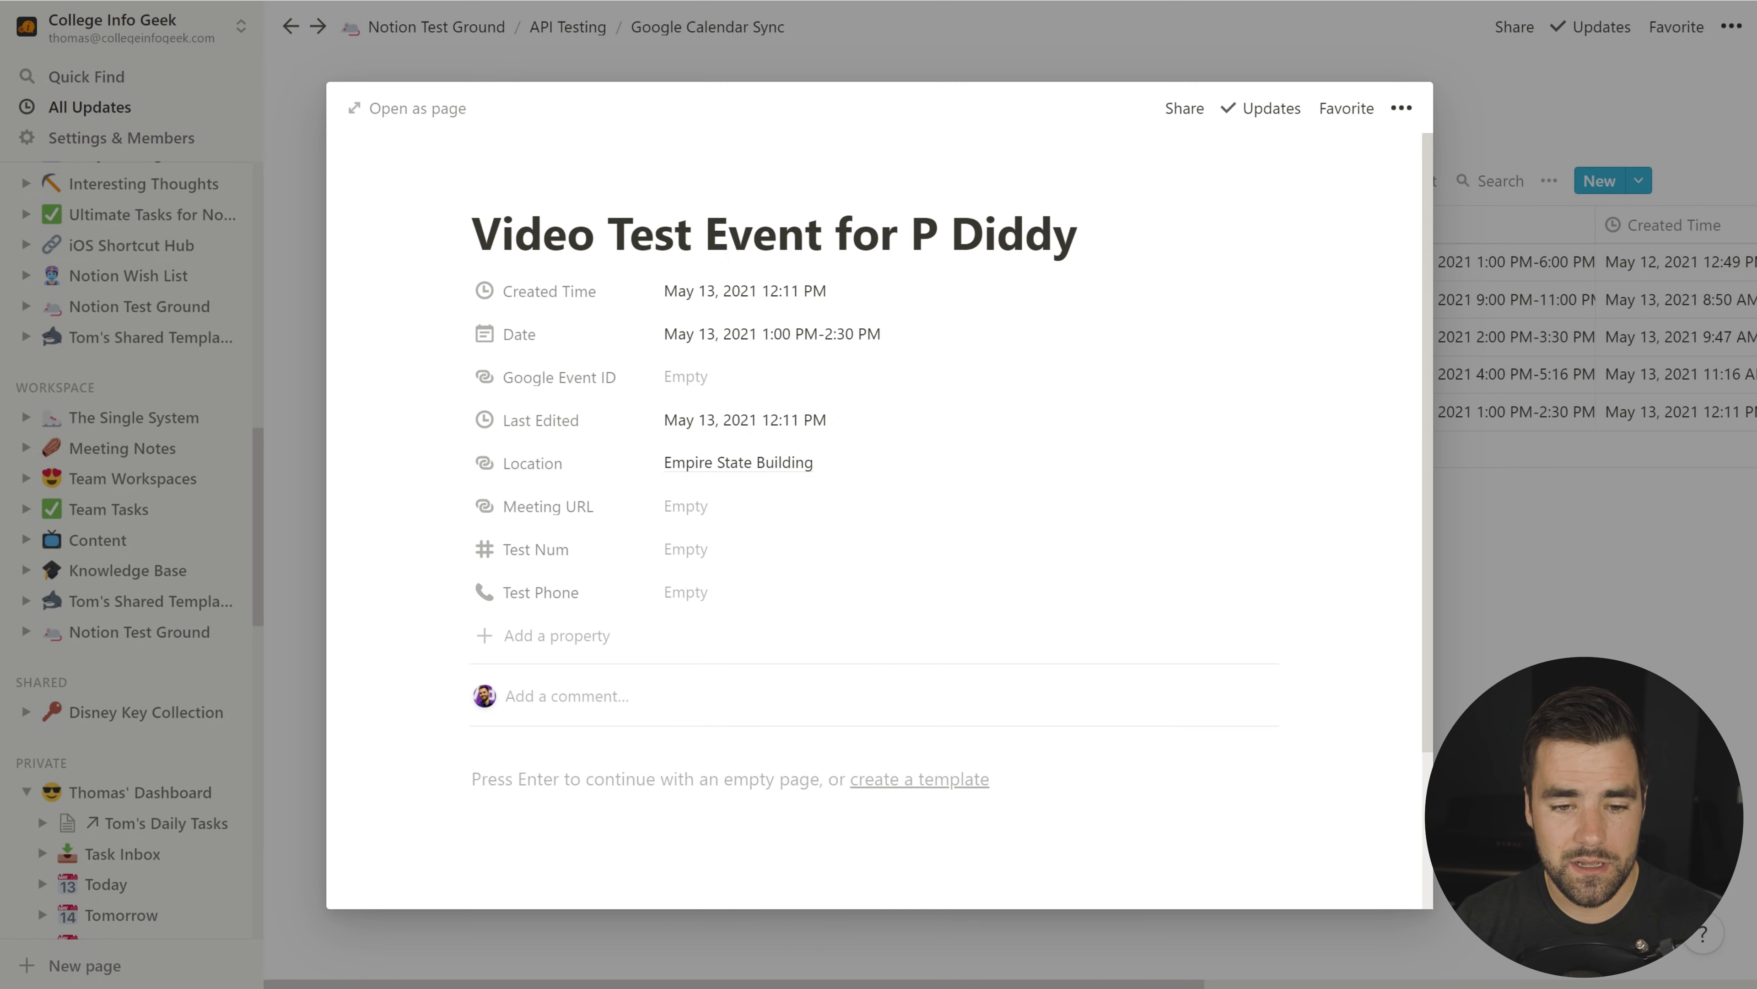
Step: Write the page description 'Meeting with P Diddy to discuss my personal finance rap album'
{"action": "left_click", "coordinate": [628, 782]}
{"action": "type", "text": "Meeting with P Diddy to discuss my personal finance rap album"}
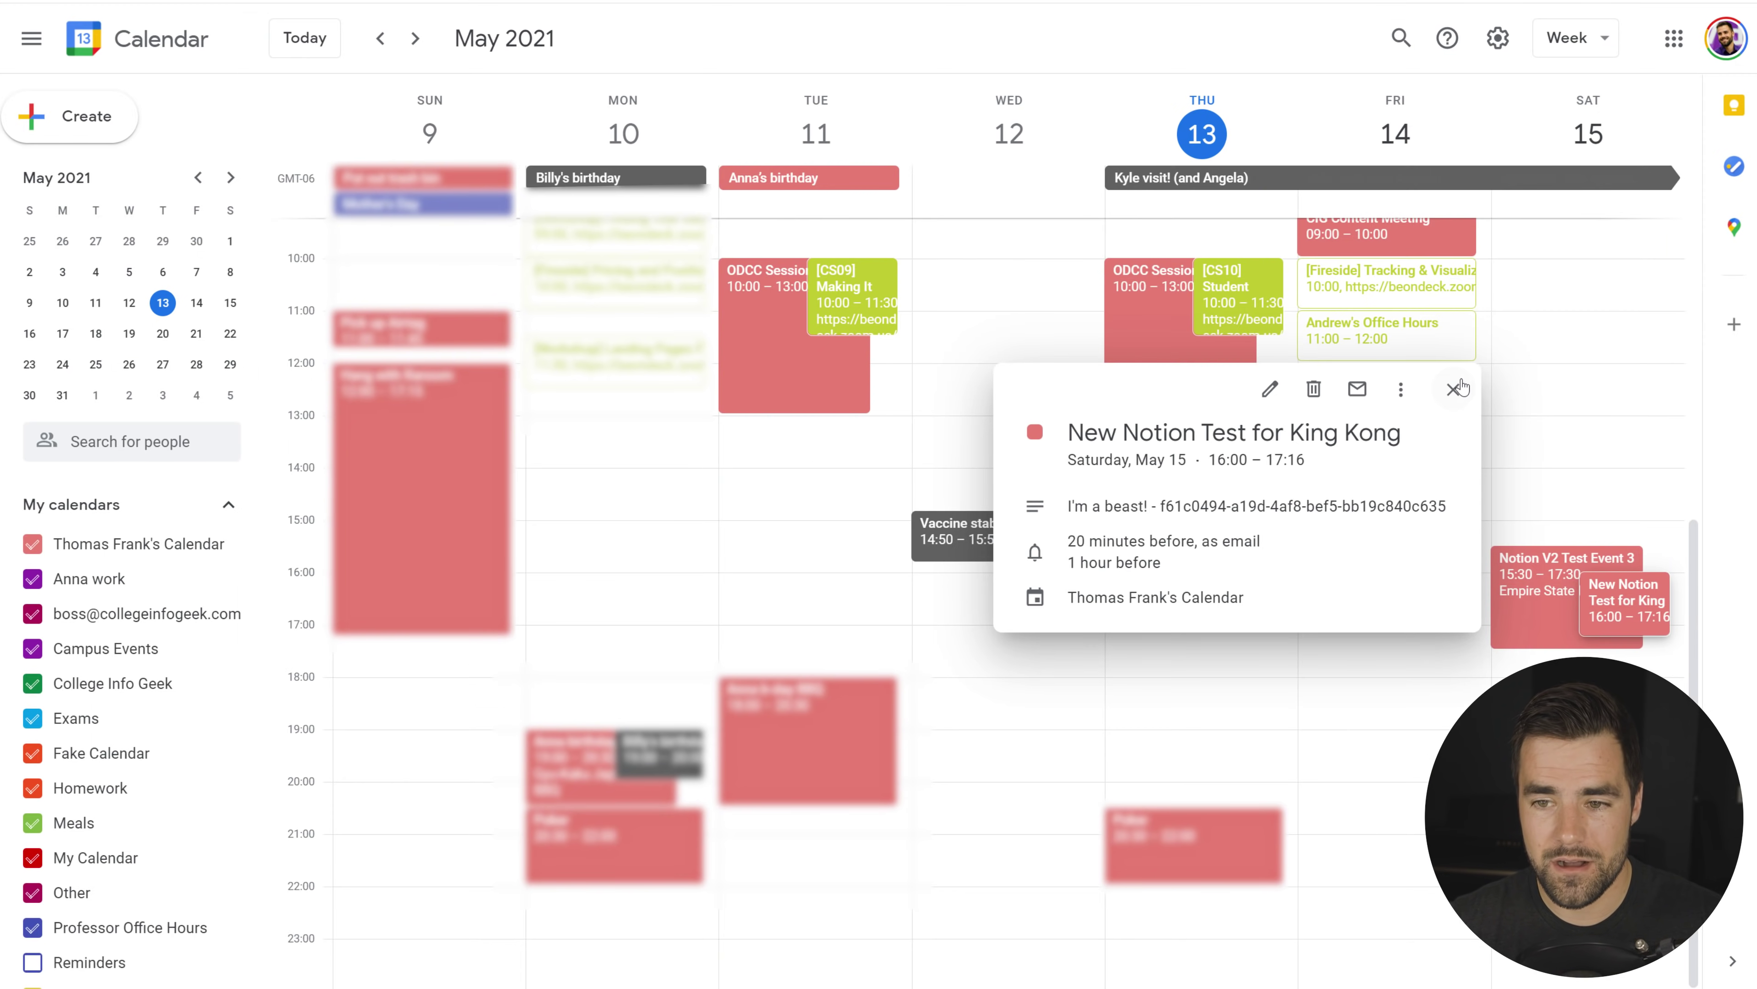
{"action": "left_click", "coordinate": [1454, 389]}
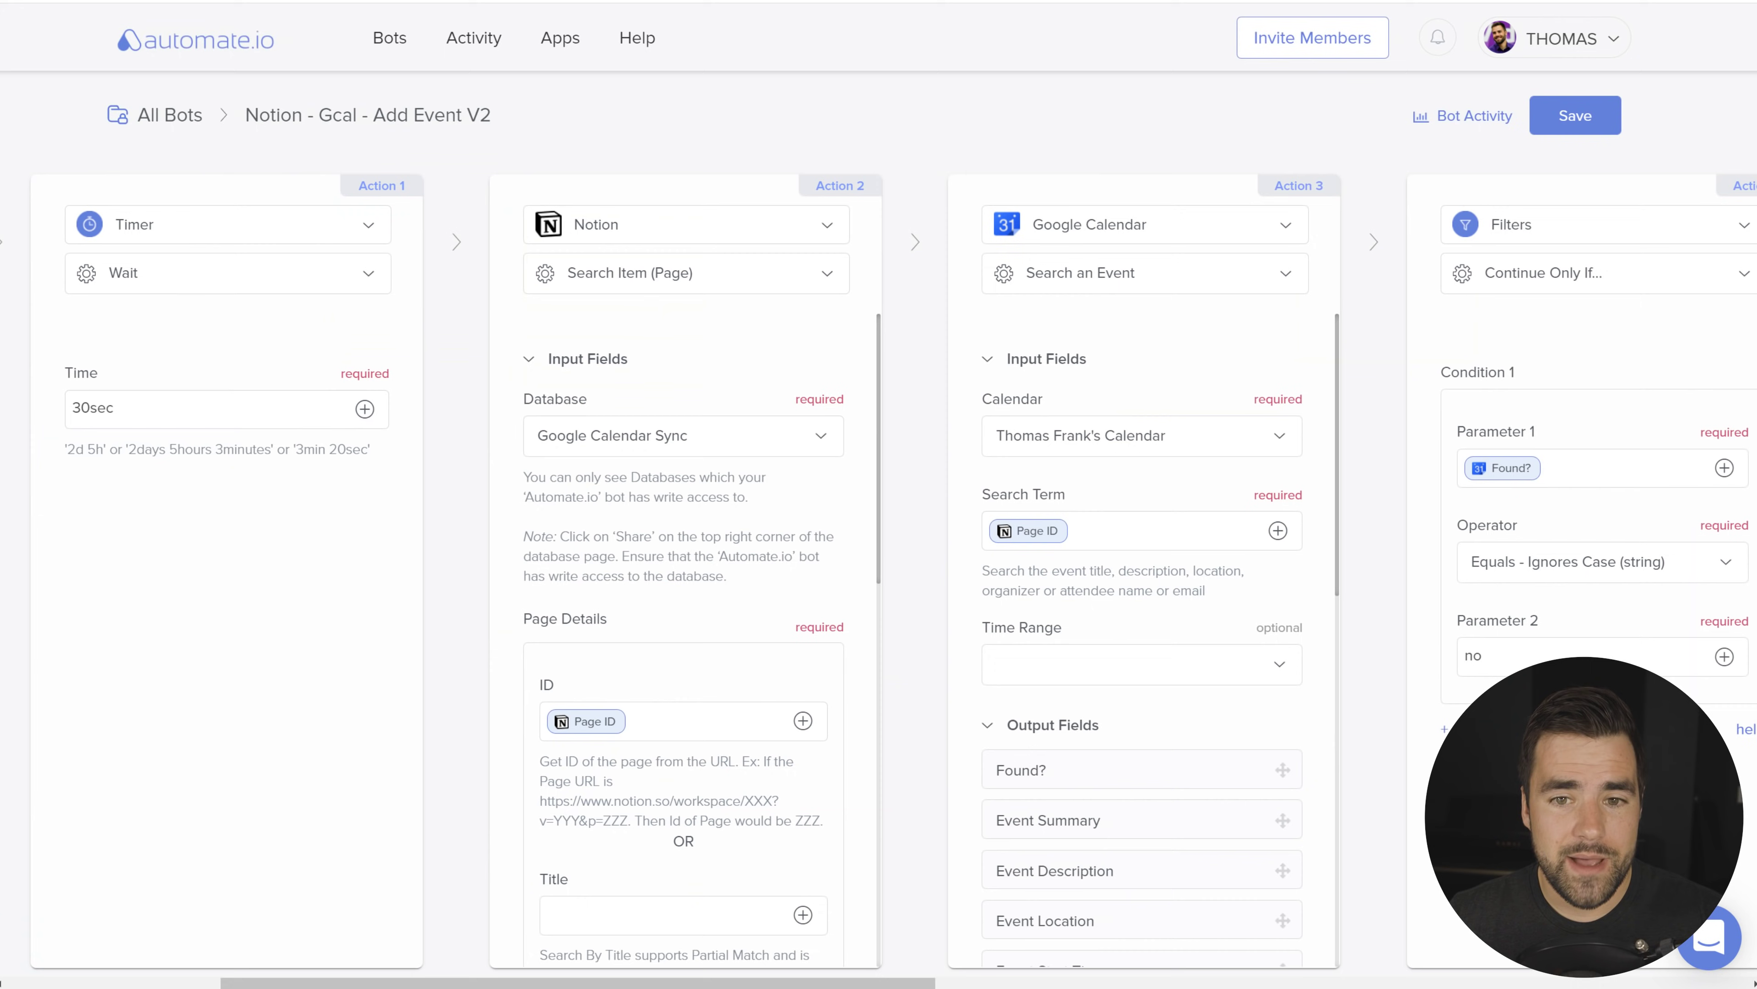
Step: Inspect the bot's search, filter and add-event action cards, then view the May 13 event in Google Calendar
{"action": "mouse_move", "coordinate": [1378, 598]}
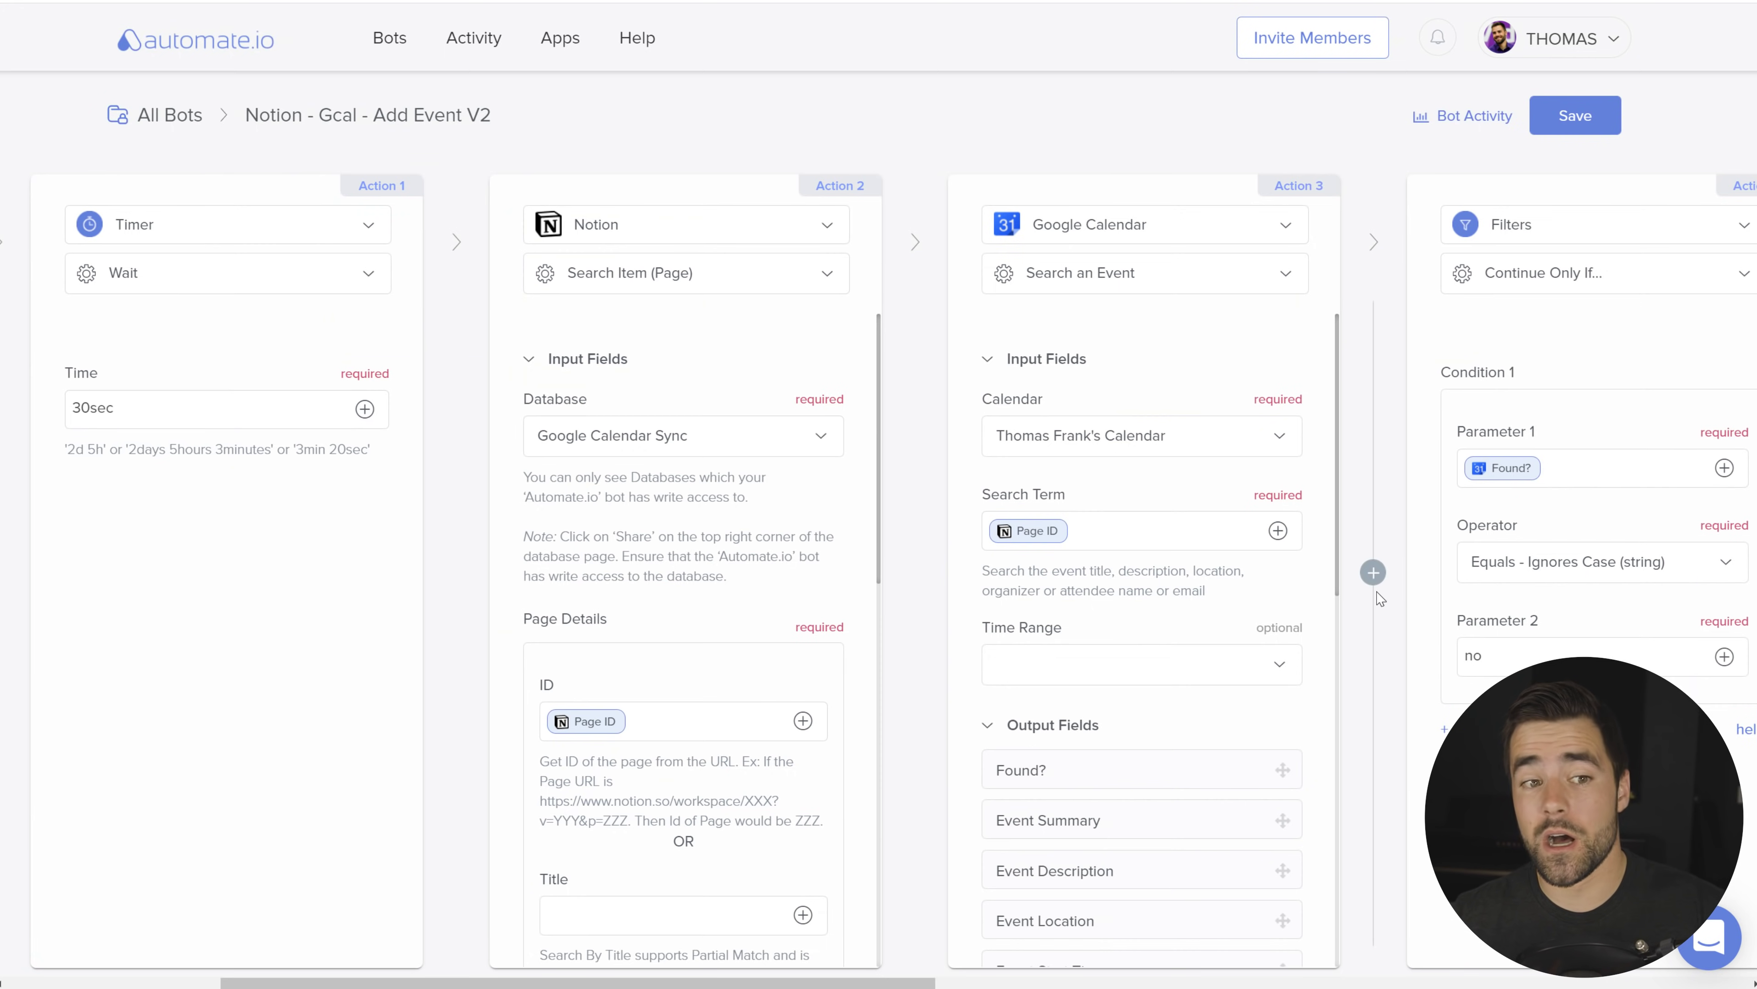
{"action": "left_click_drag", "start_coordinate": [553, 985], "coordinate": [396, 985]}
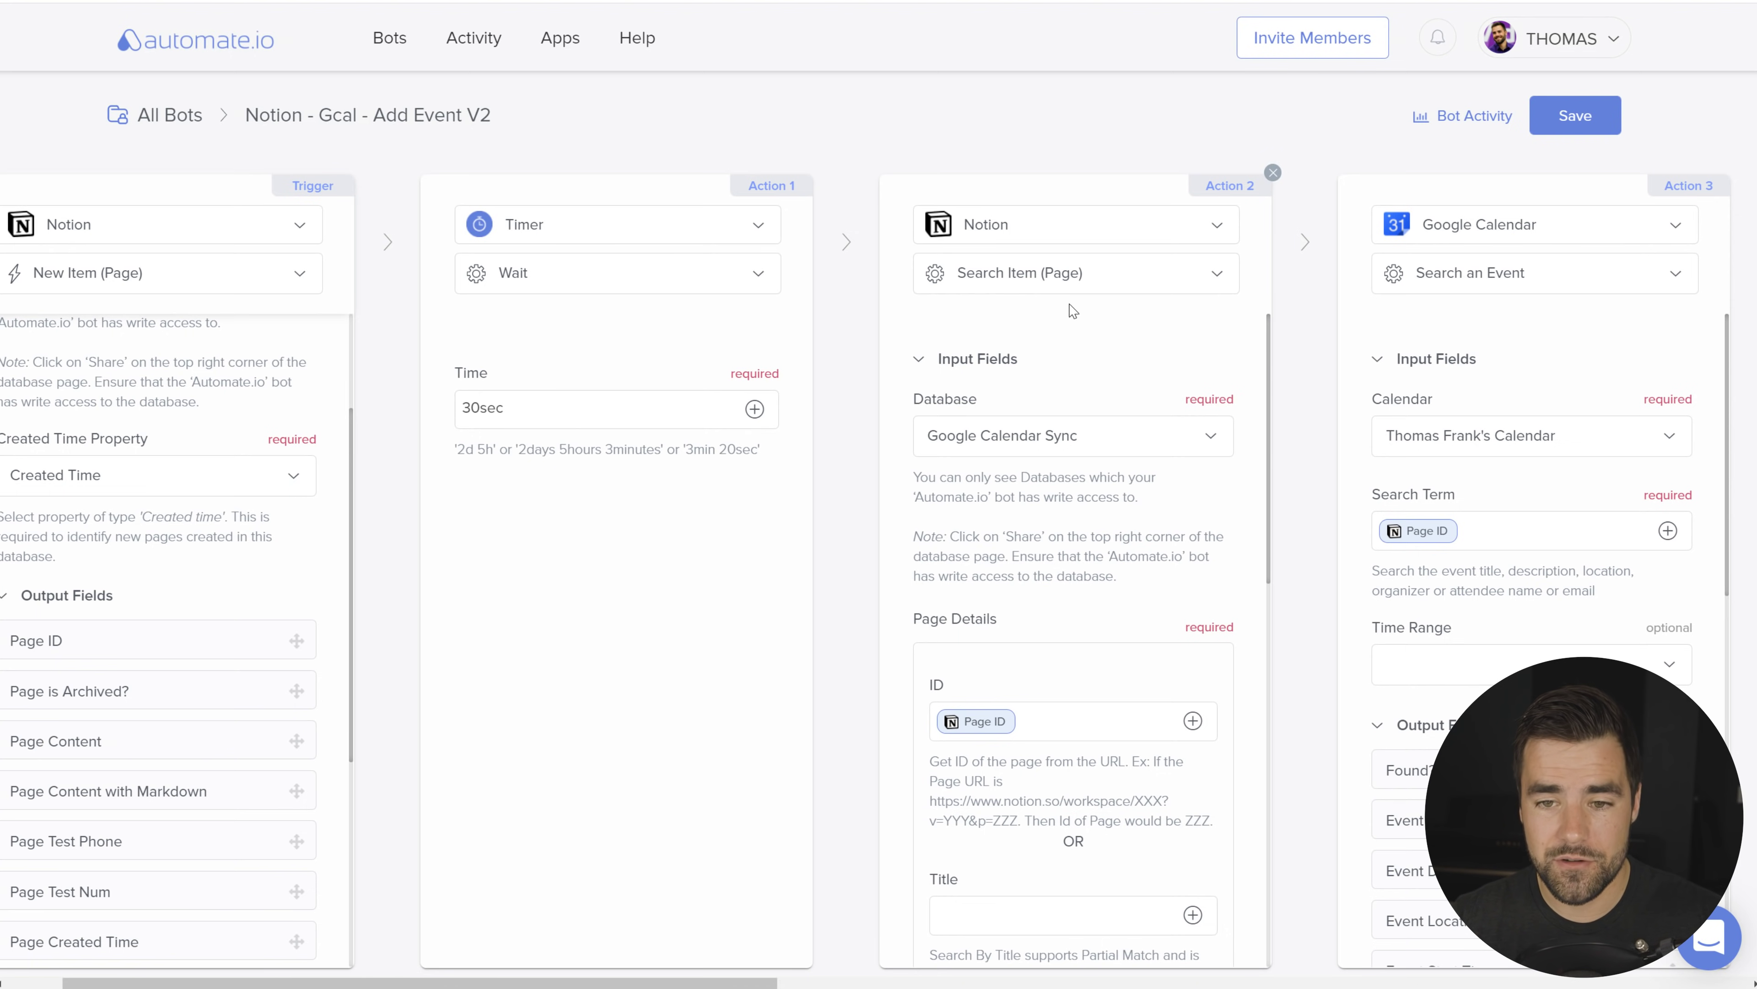
{"action": "scroll", "coordinate": [1153, 472], "scroll_direction": "down", "scroll_amount": 4}
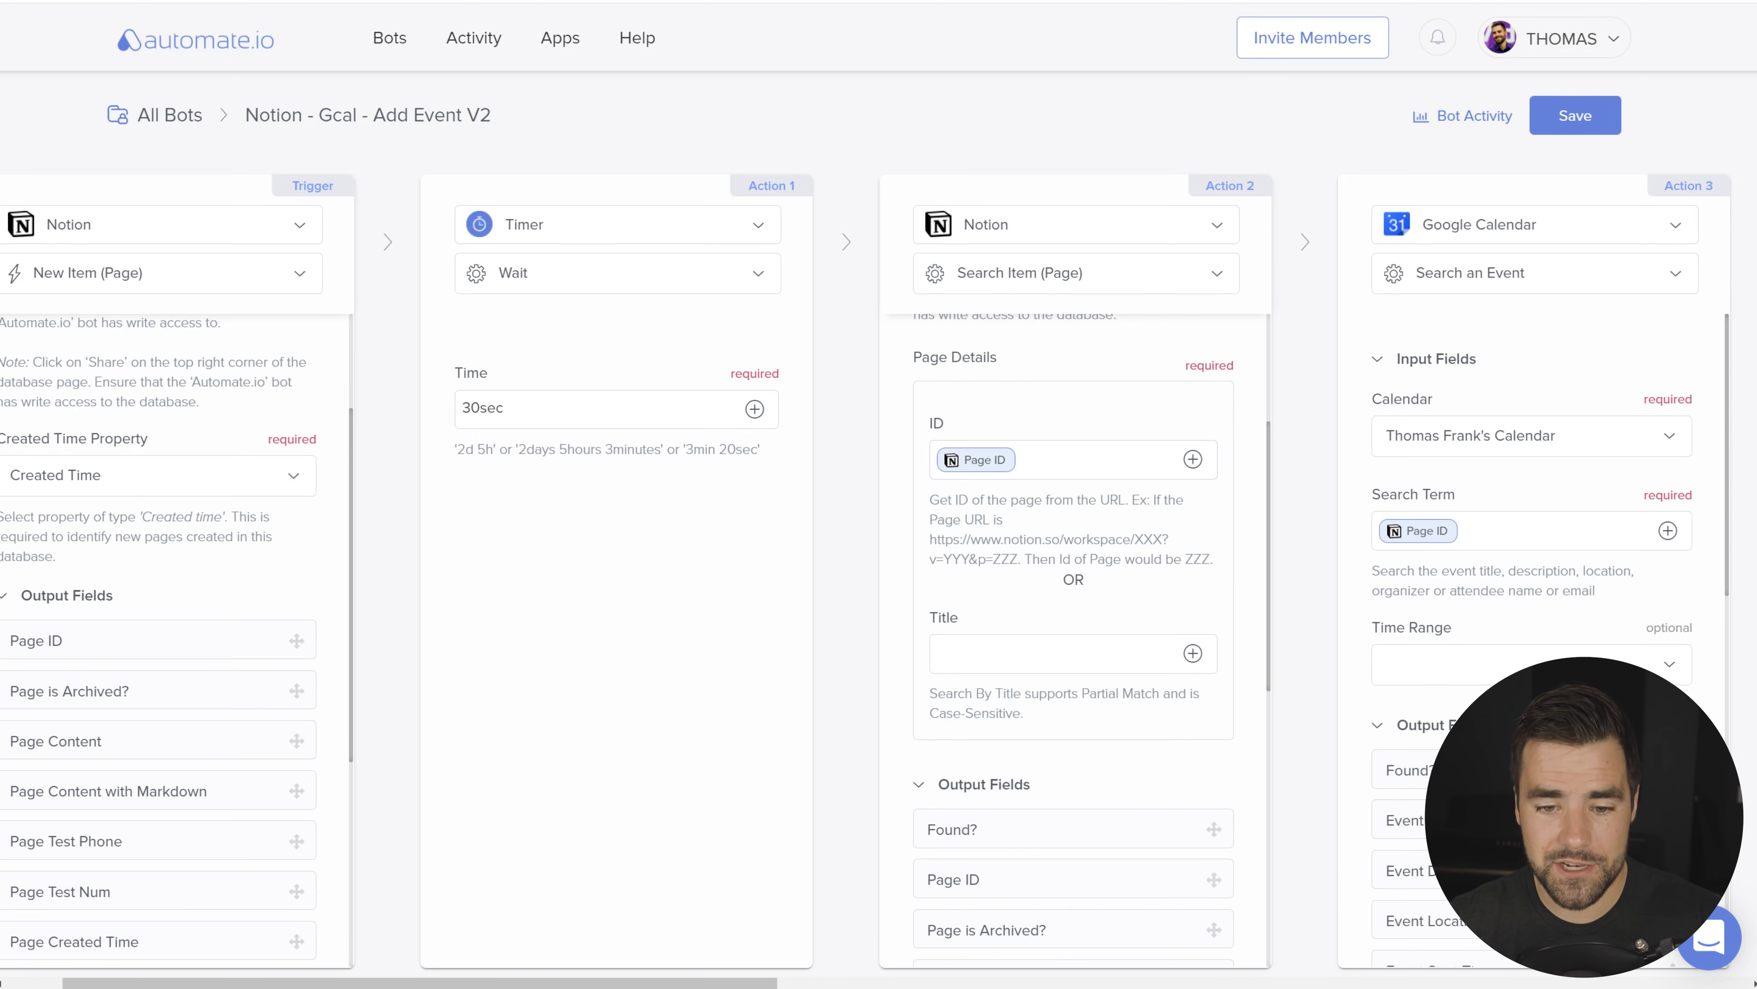
{"action": "scroll", "coordinate": [830, 983], "scroll_direction": "left", "scroll_amount": 2}
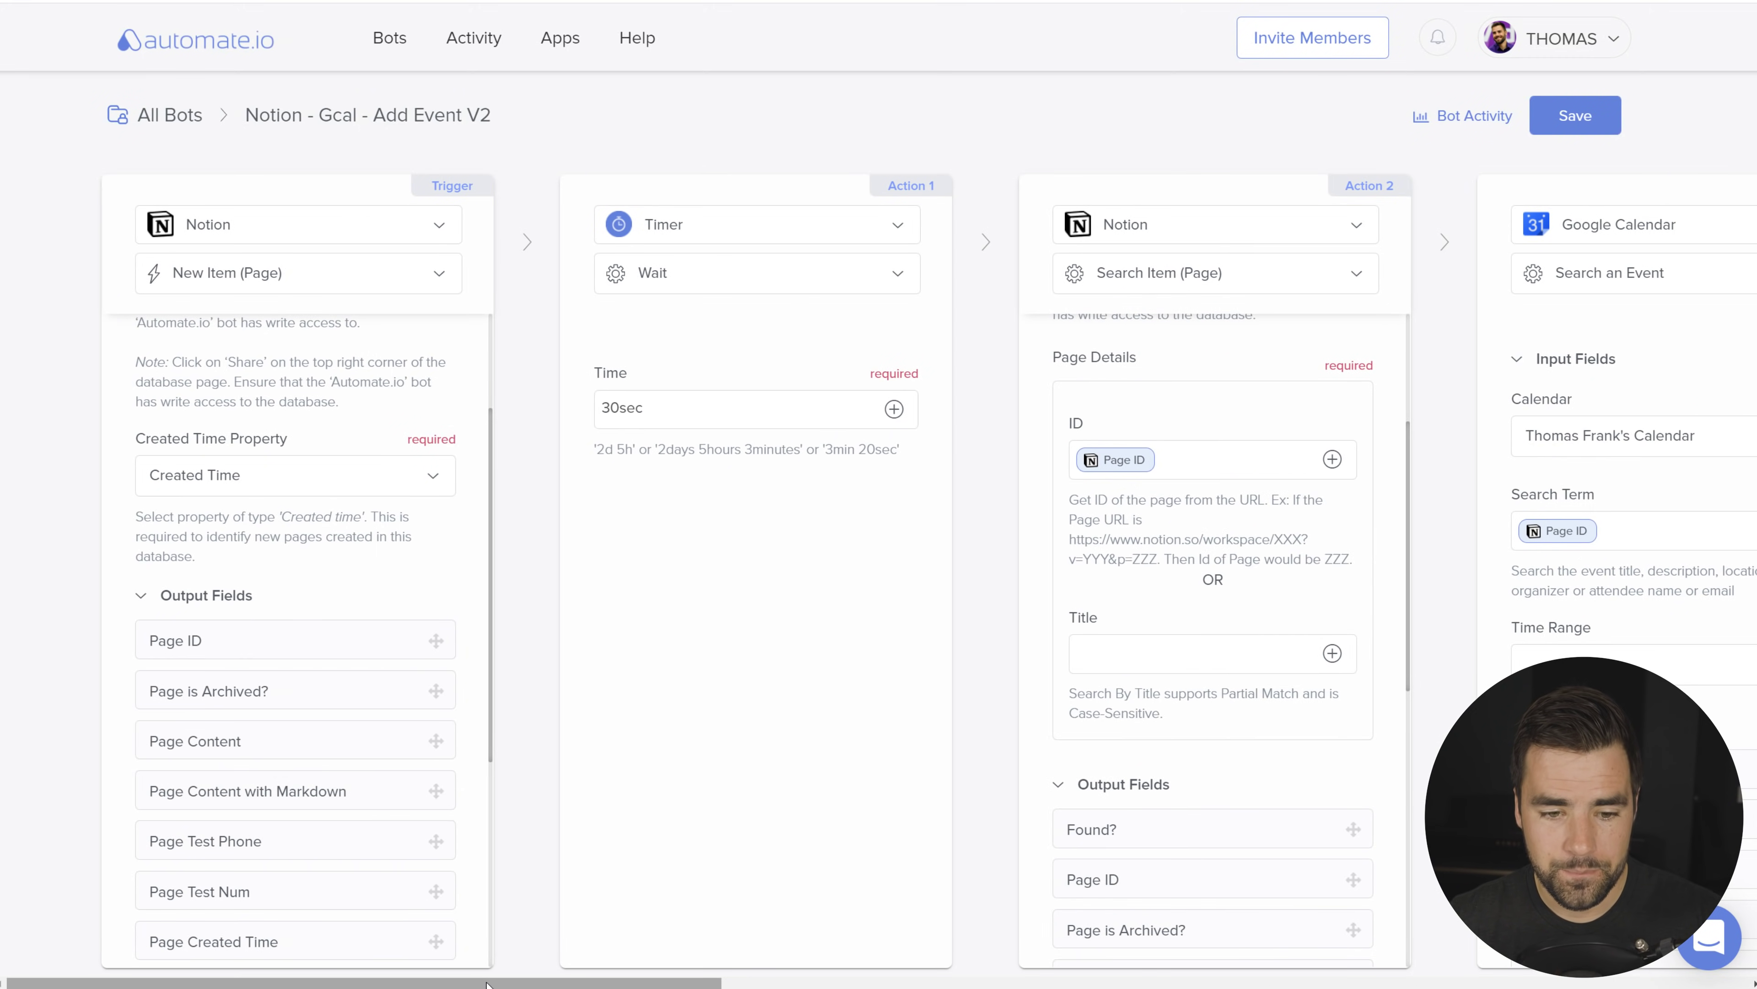
{"action": "scroll", "coordinate": [487, 983], "scroll_direction": "right", "scroll_amount": 1}
{"action": "scroll", "coordinate": [487, 983], "scroll_direction": "right", "scroll_amount": 8}
{"action": "scroll", "coordinate": [555, 554], "scroll_direction": "down", "scroll_amount": 3}
{"action": "scroll", "coordinate": [555, 553], "scroll_direction": "up", "scroll_amount": 2}
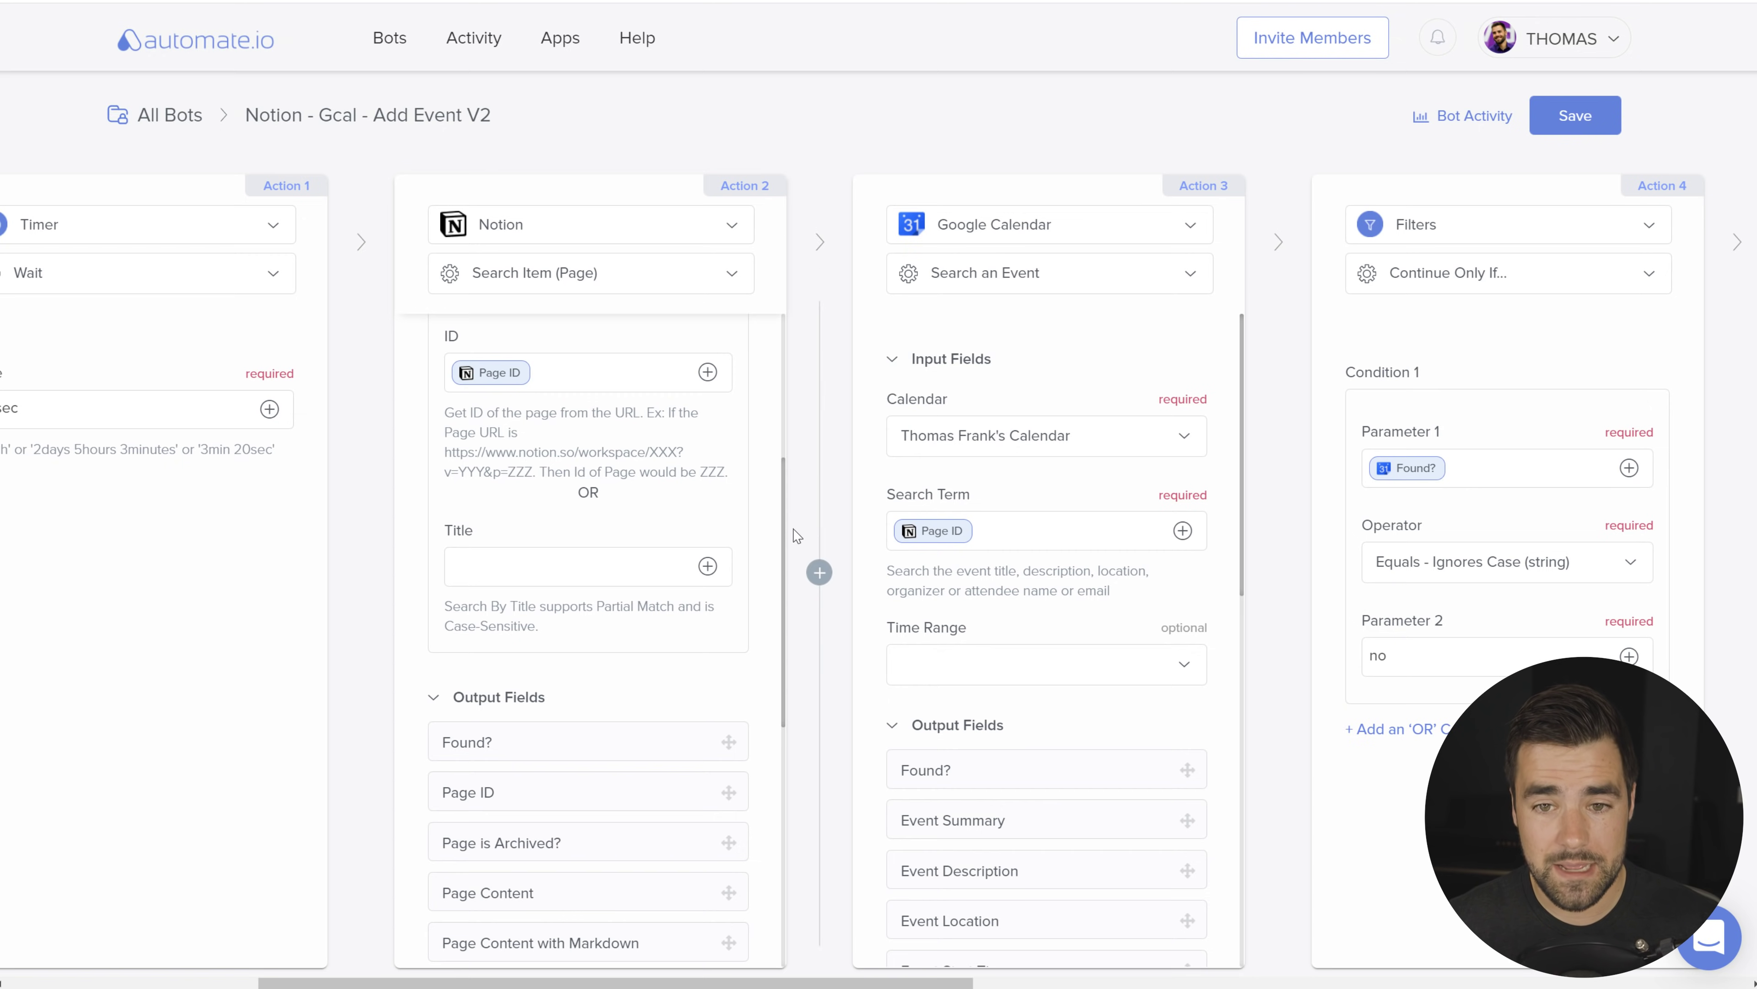
{"action": "scroll", "coordinate": [761, 297], "scroll_direction": "right", "scroll_amount": 5}
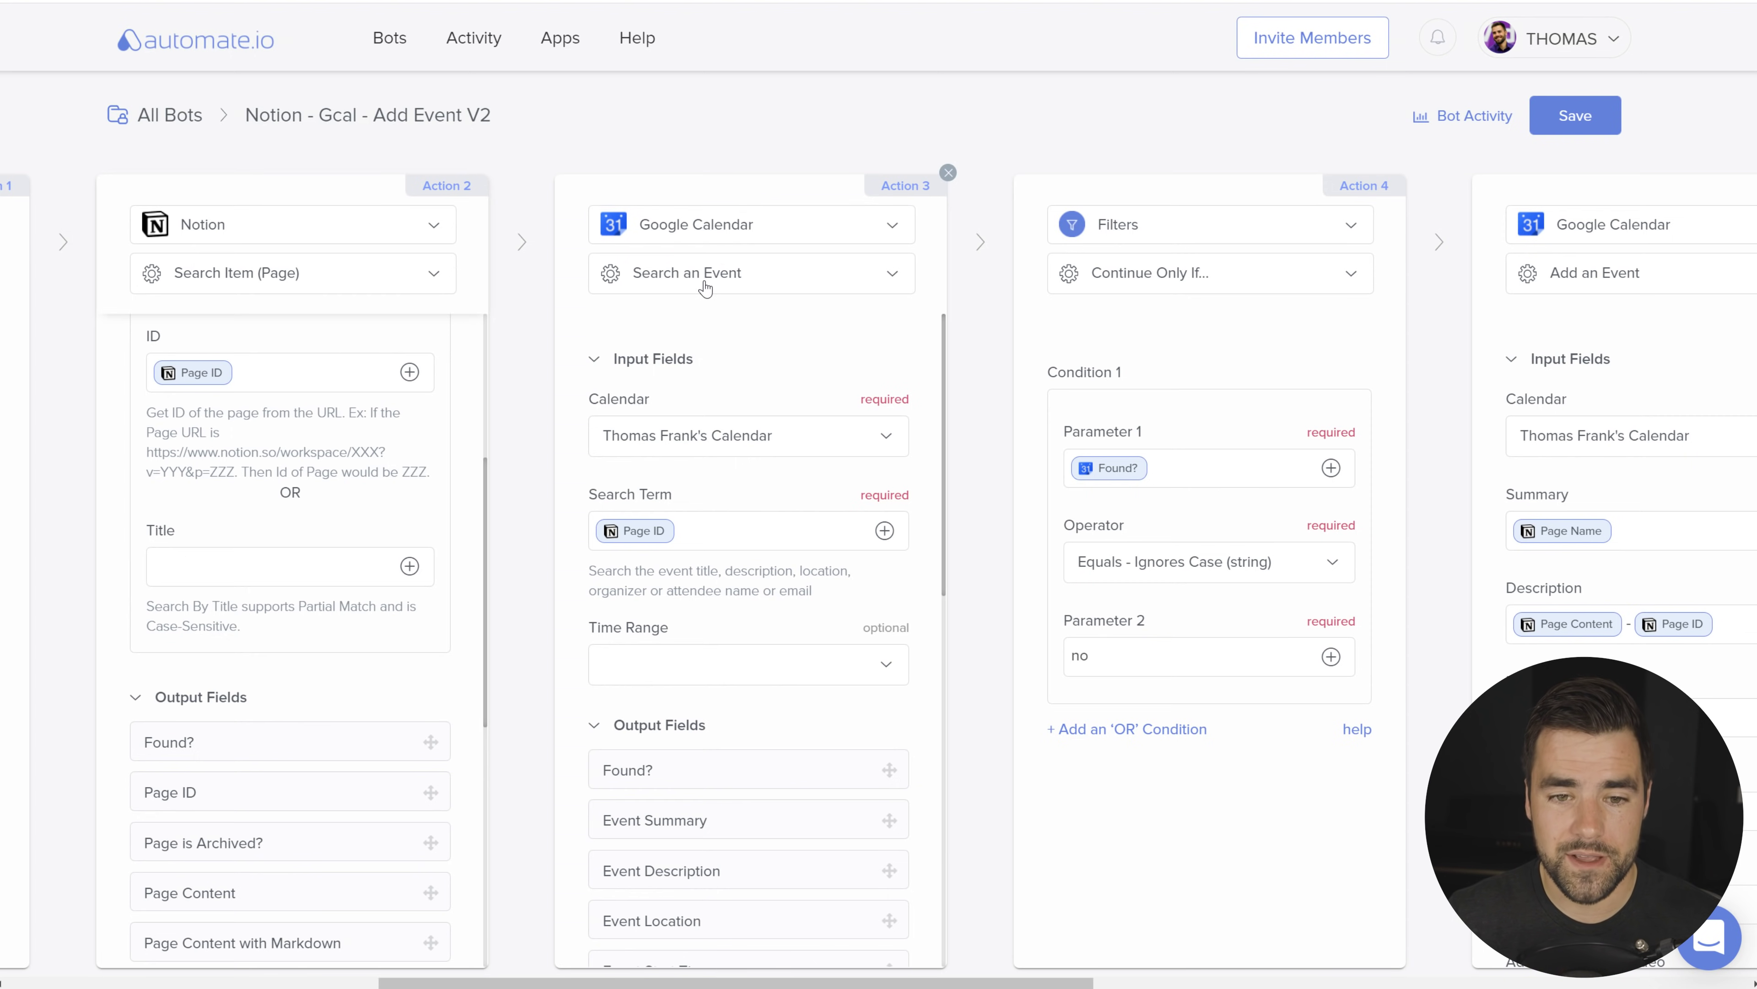
{"action": "left_click", "coordinate": [748, 530]}
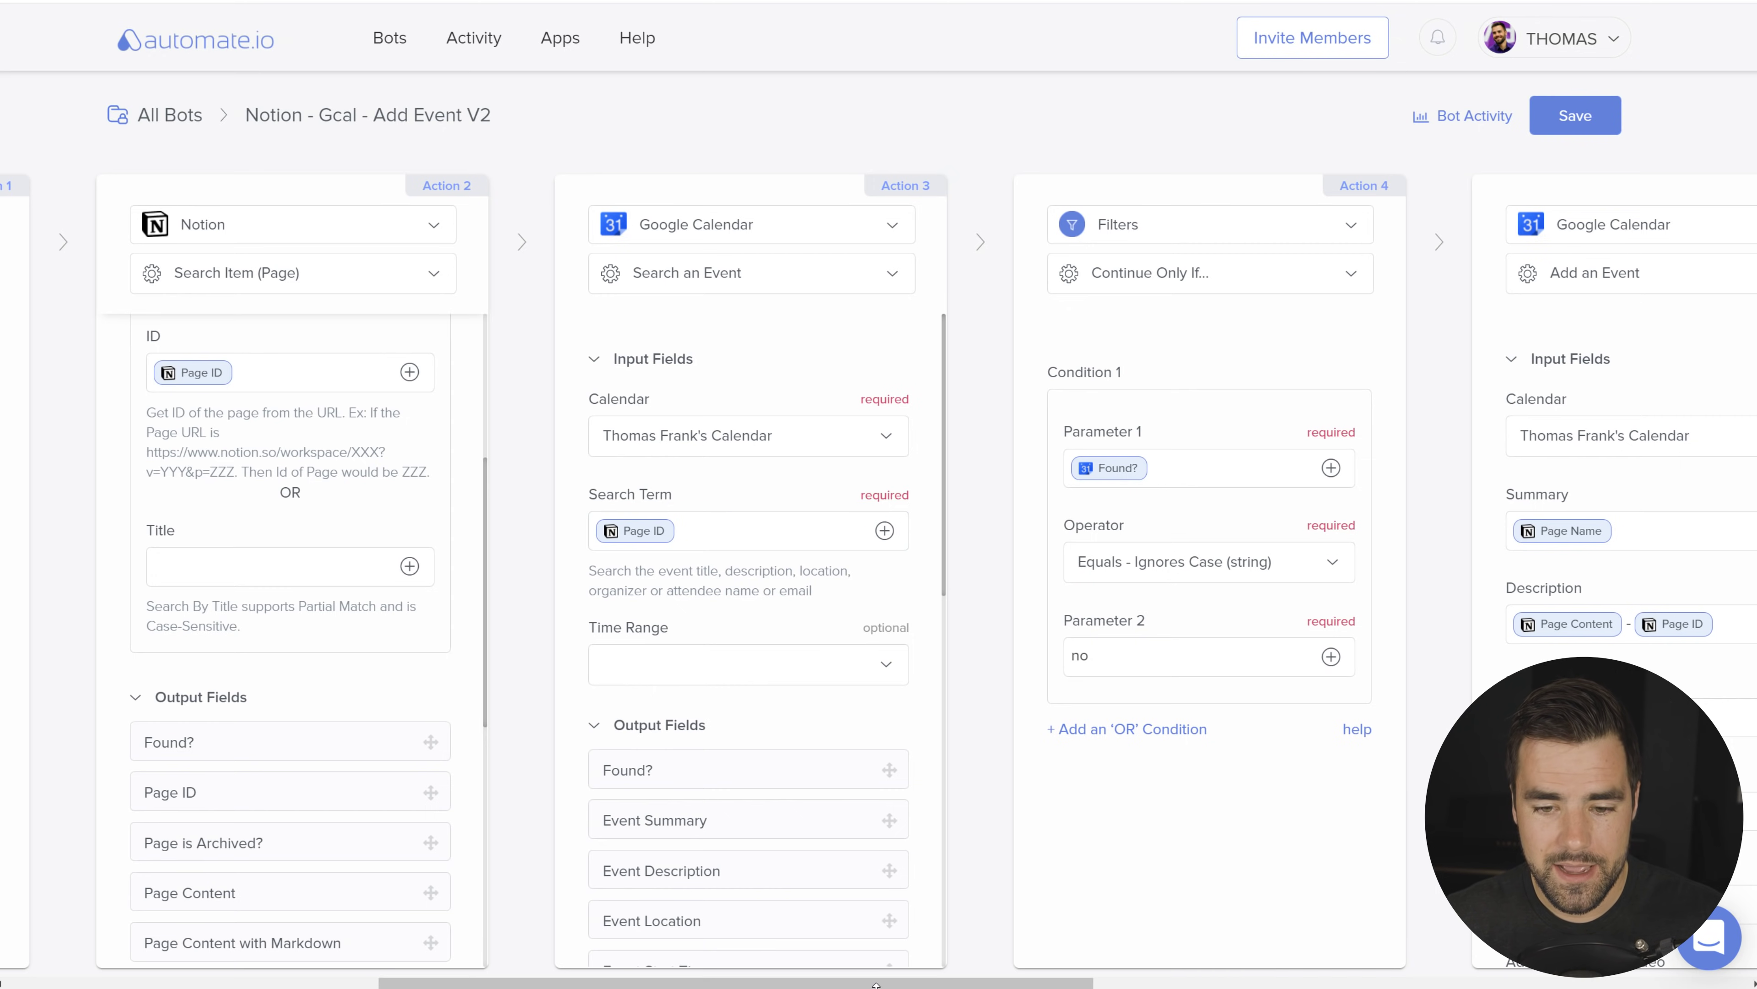
{"action": "scroll", "coordinate": [838, 580], "scroll_direction": "right", "scroll_amount": 5}
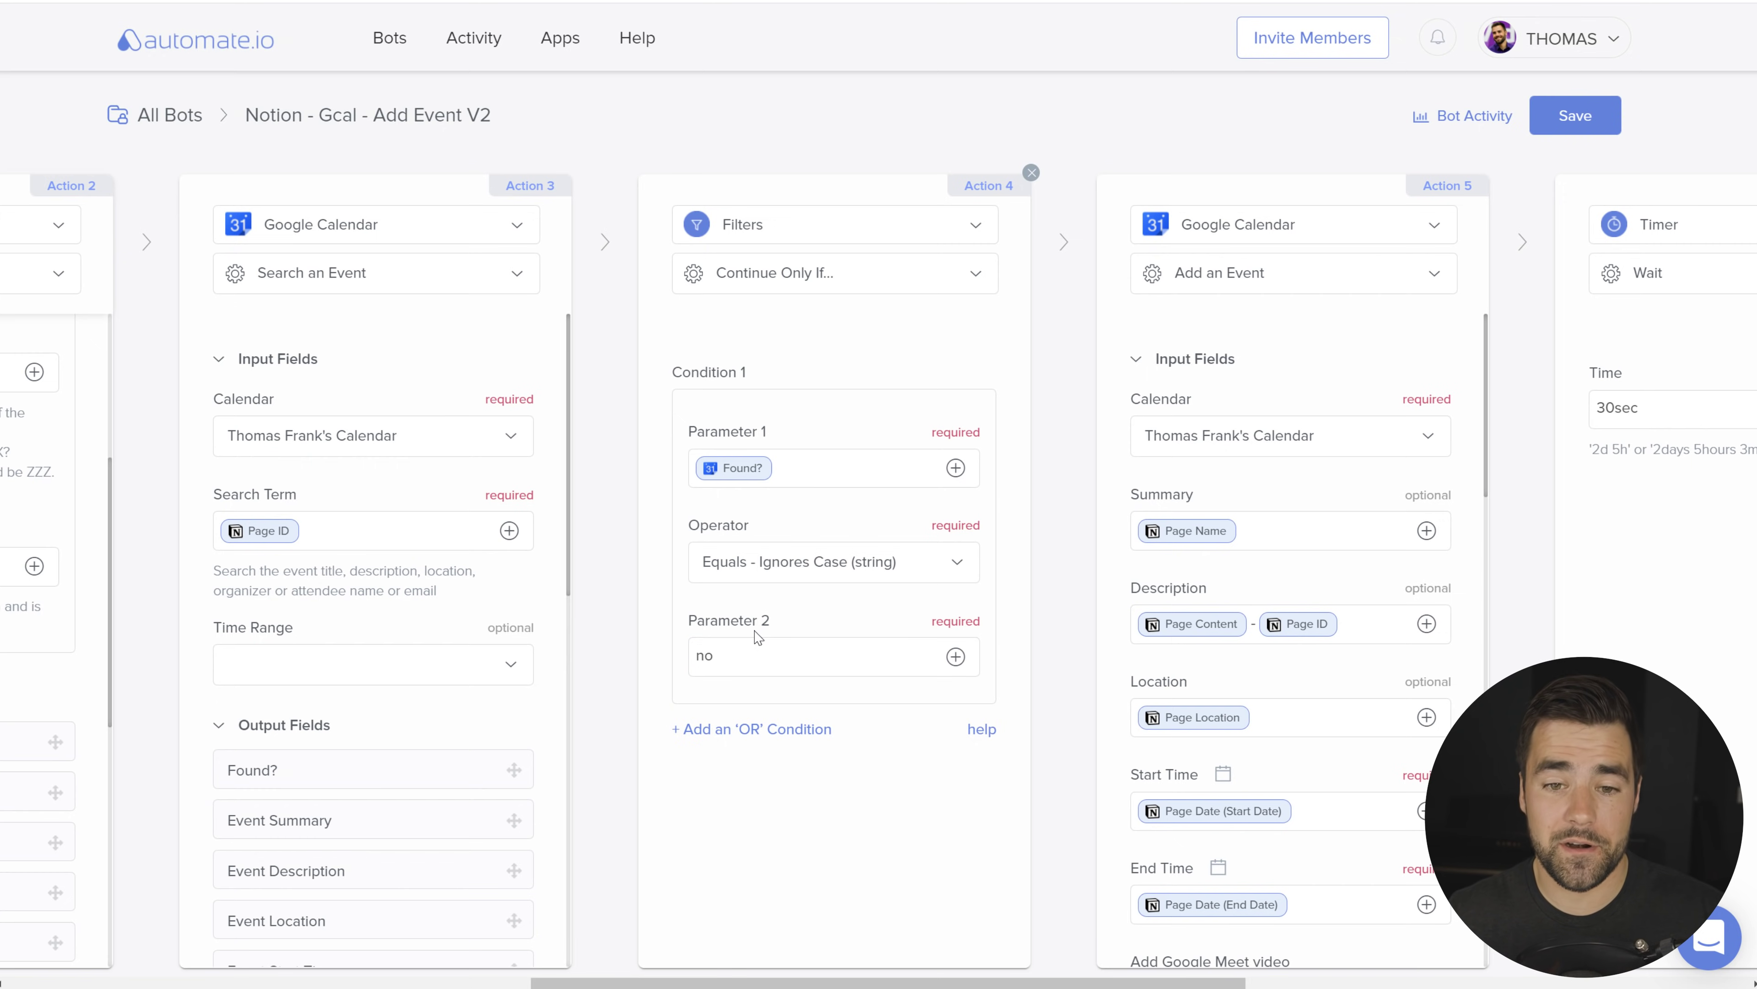
{"action": "scroll", "coordinate": [969, 599], "scroll_direction": "right", "scroll_amount": 2}
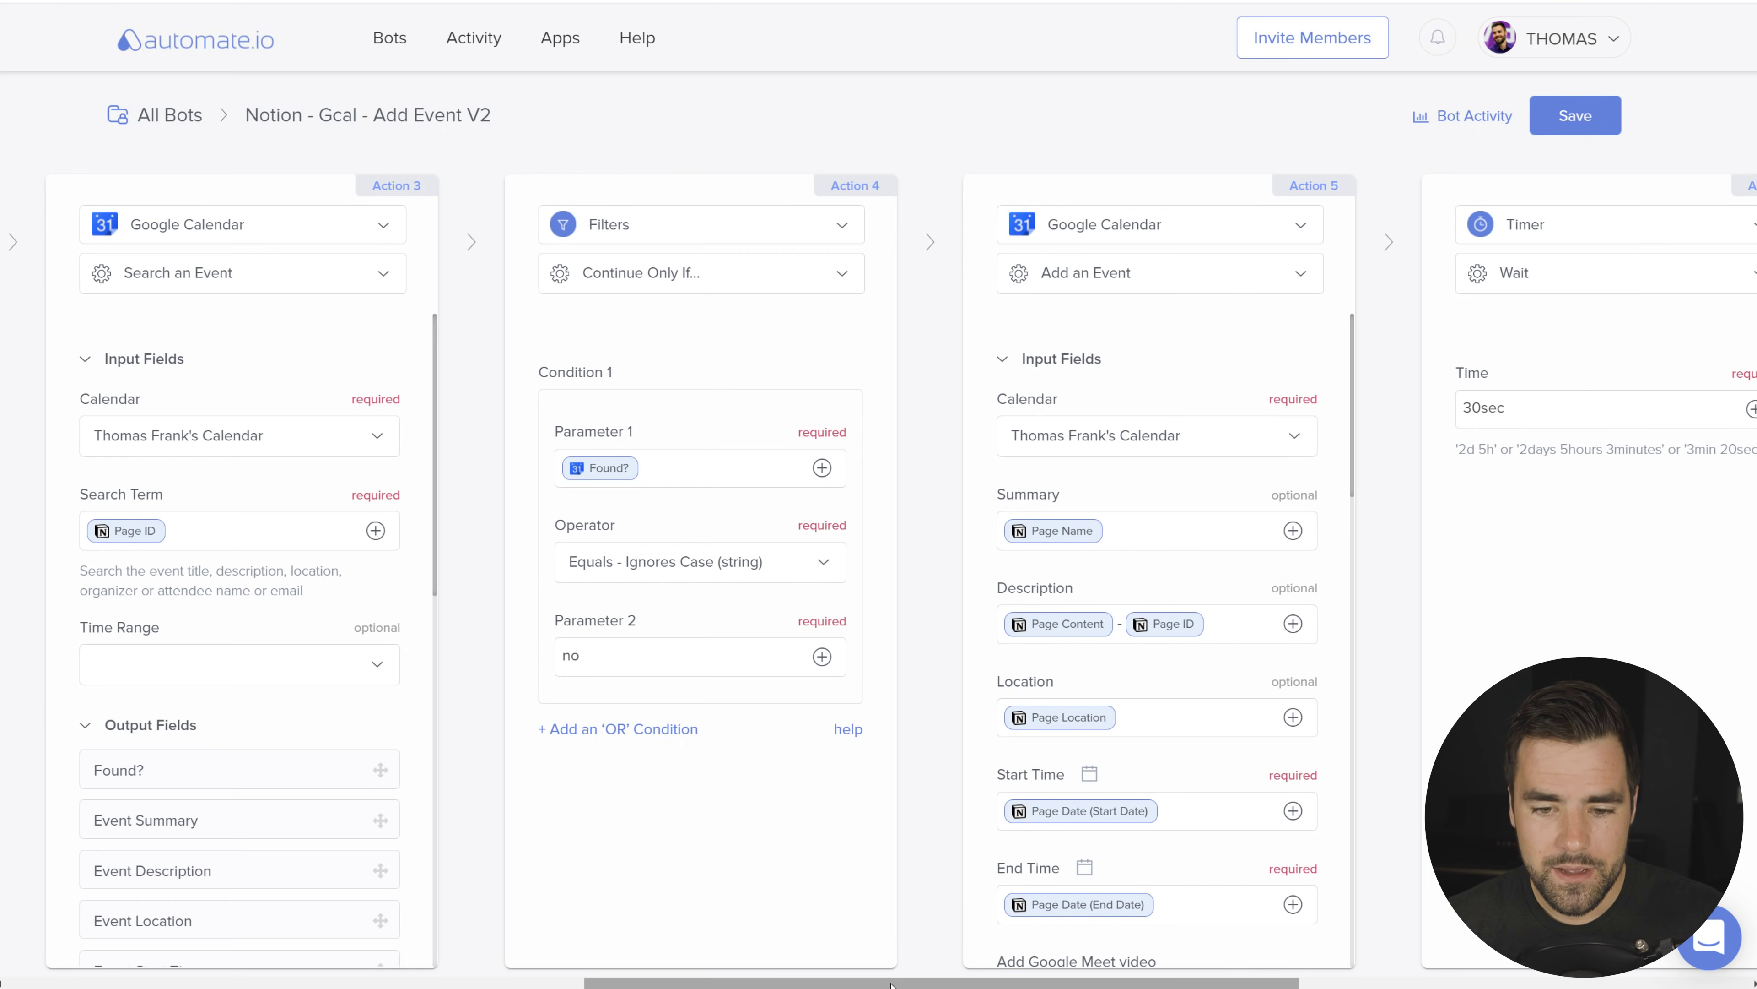
{"action": "scroll", "coordinate": [891, 948], "scroll_direction": "right", "scroll_amount": 3}
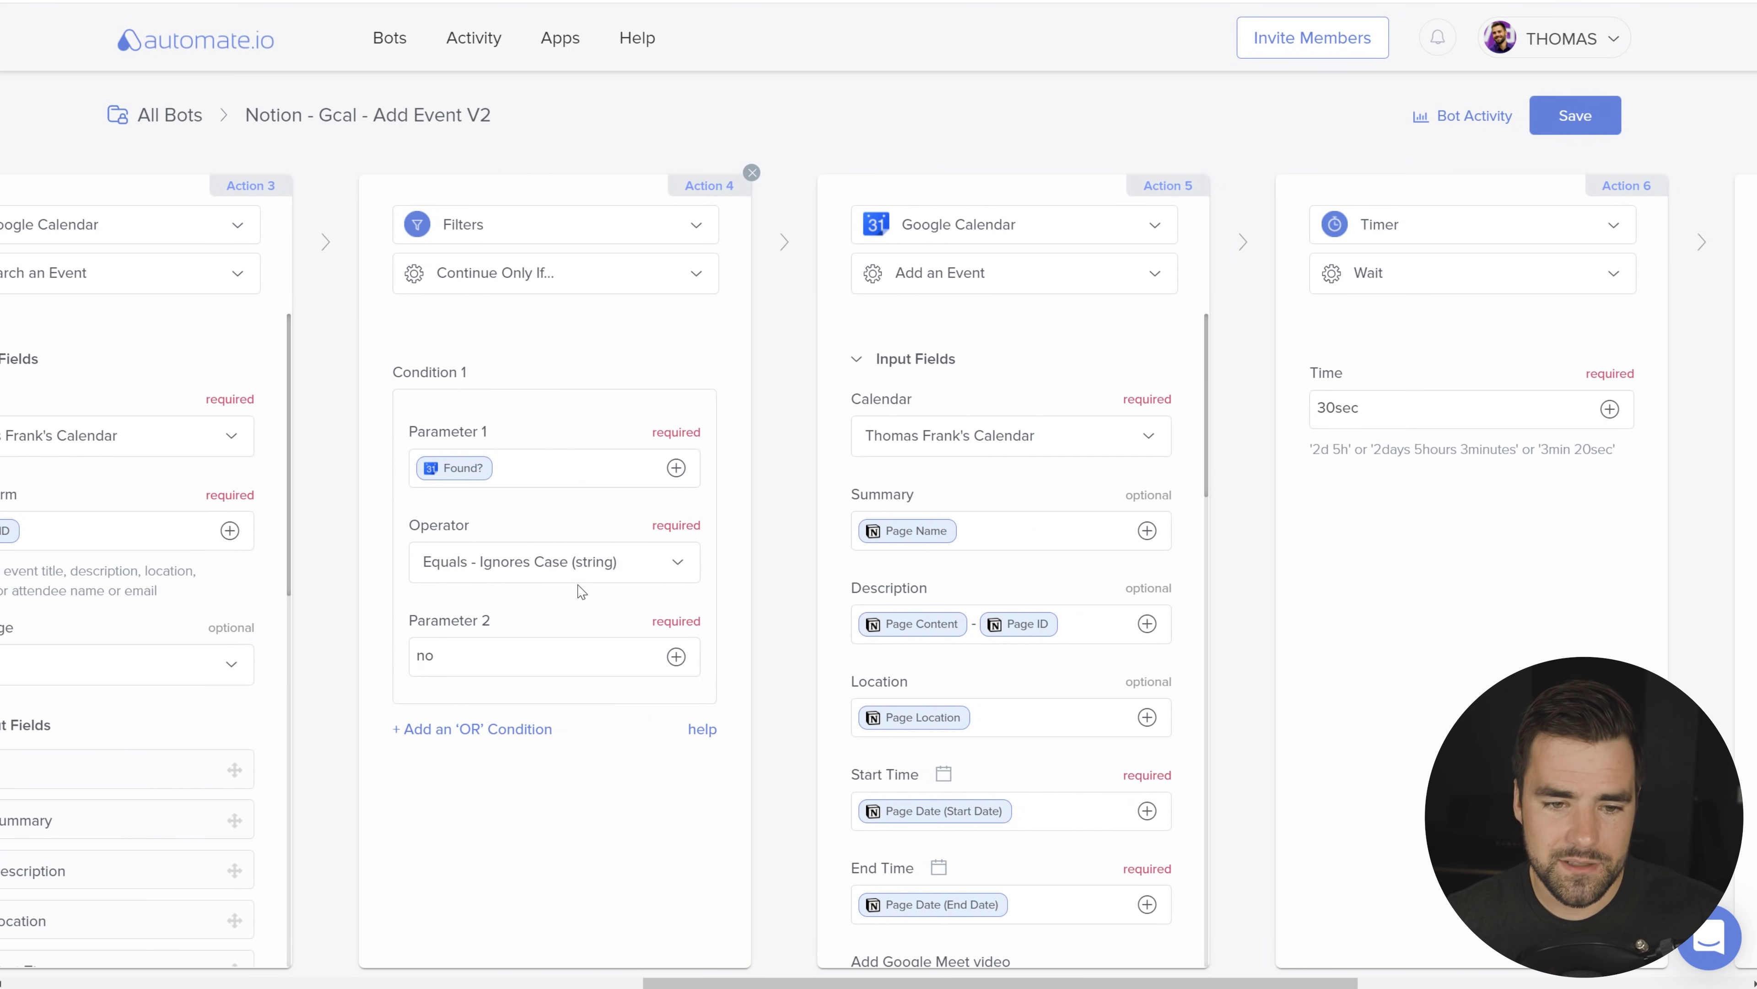
{"action": "left_click_drag", "start_coordinate": [722, 981], "coordinate": [776, 981]}
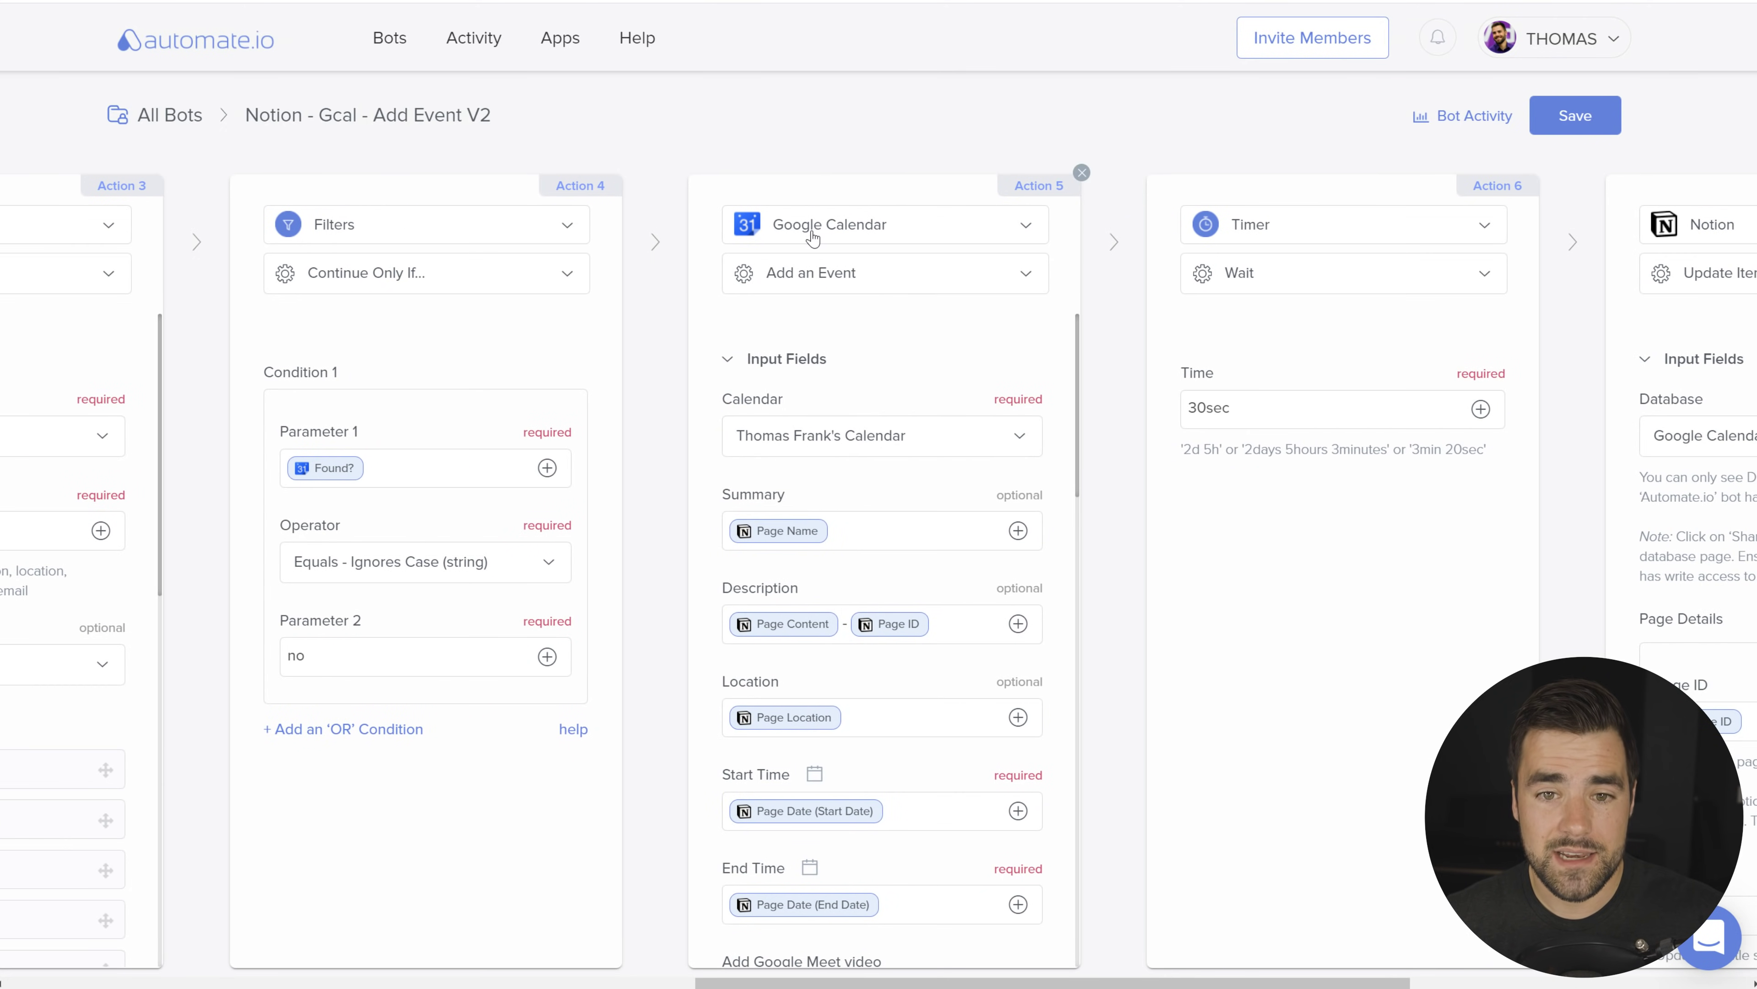
{"action": "scroll", "coordinate": [899, 623], "scroll_direction": "right", "scroll_amount": 1}
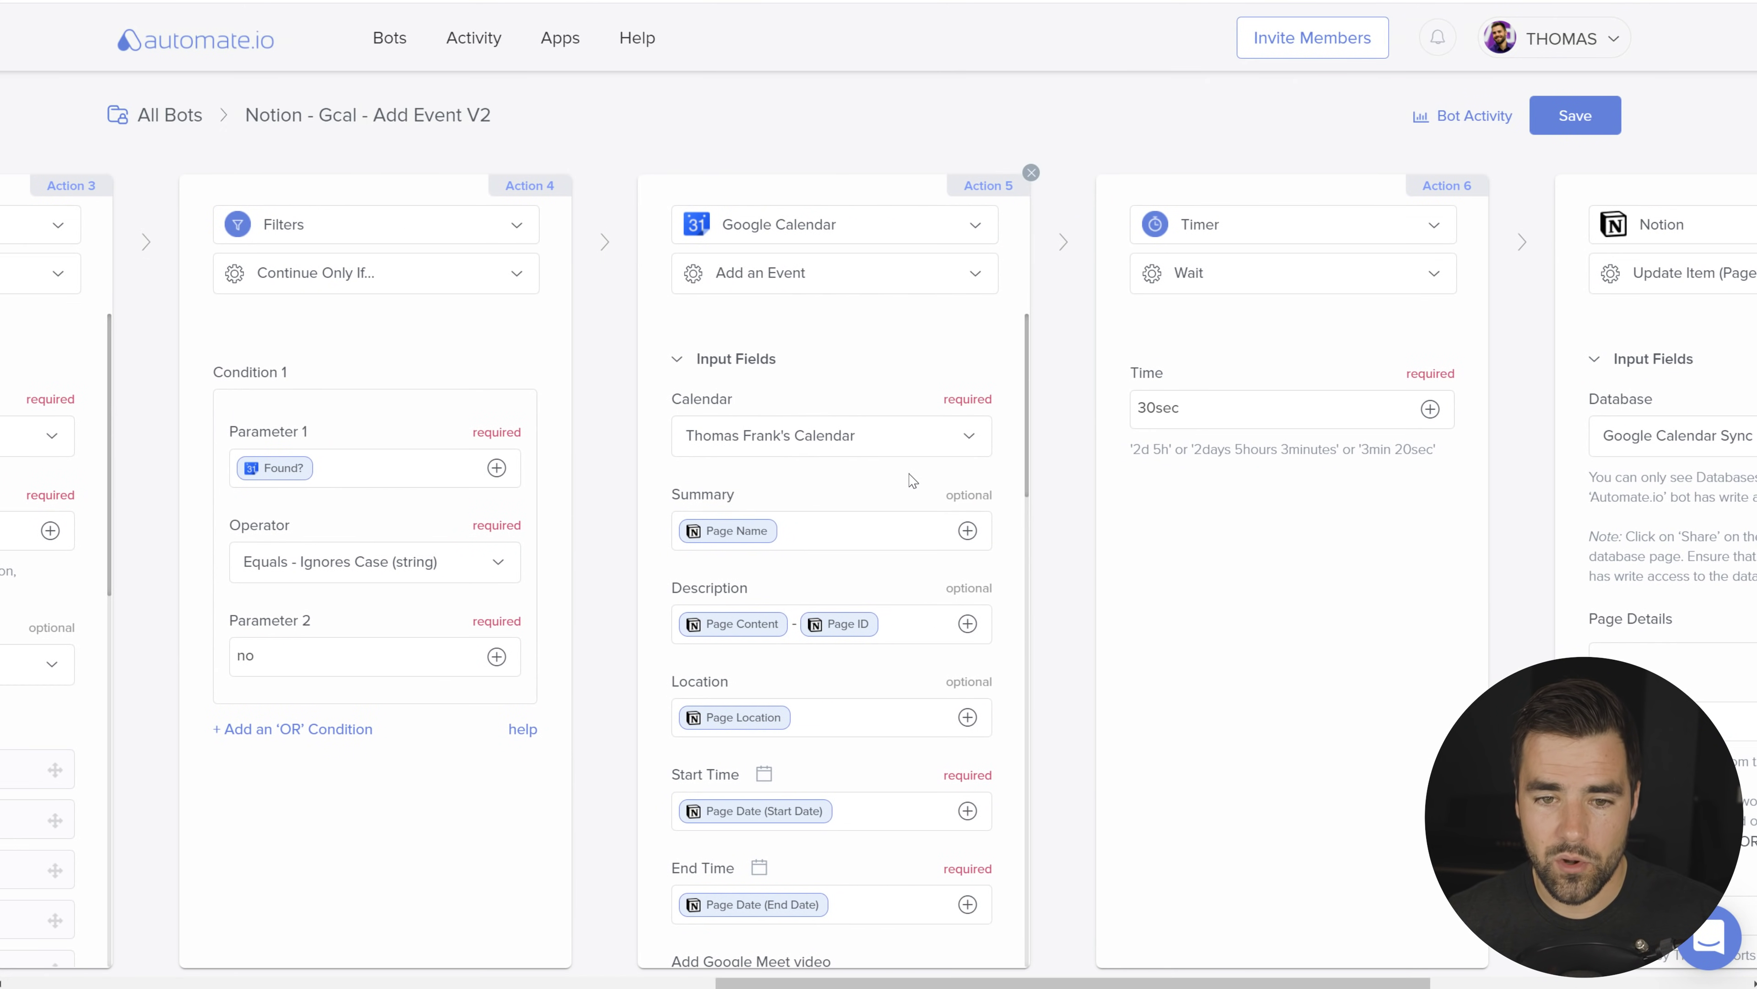
{"action": "scroll", "coordinate": [792, 391], "scroll_direction": "down", "scroll_amount": 2}
{"action": "scroll", "coordinate": [997, 609], "scroll_direction": "down", "scroll_amount": 2}
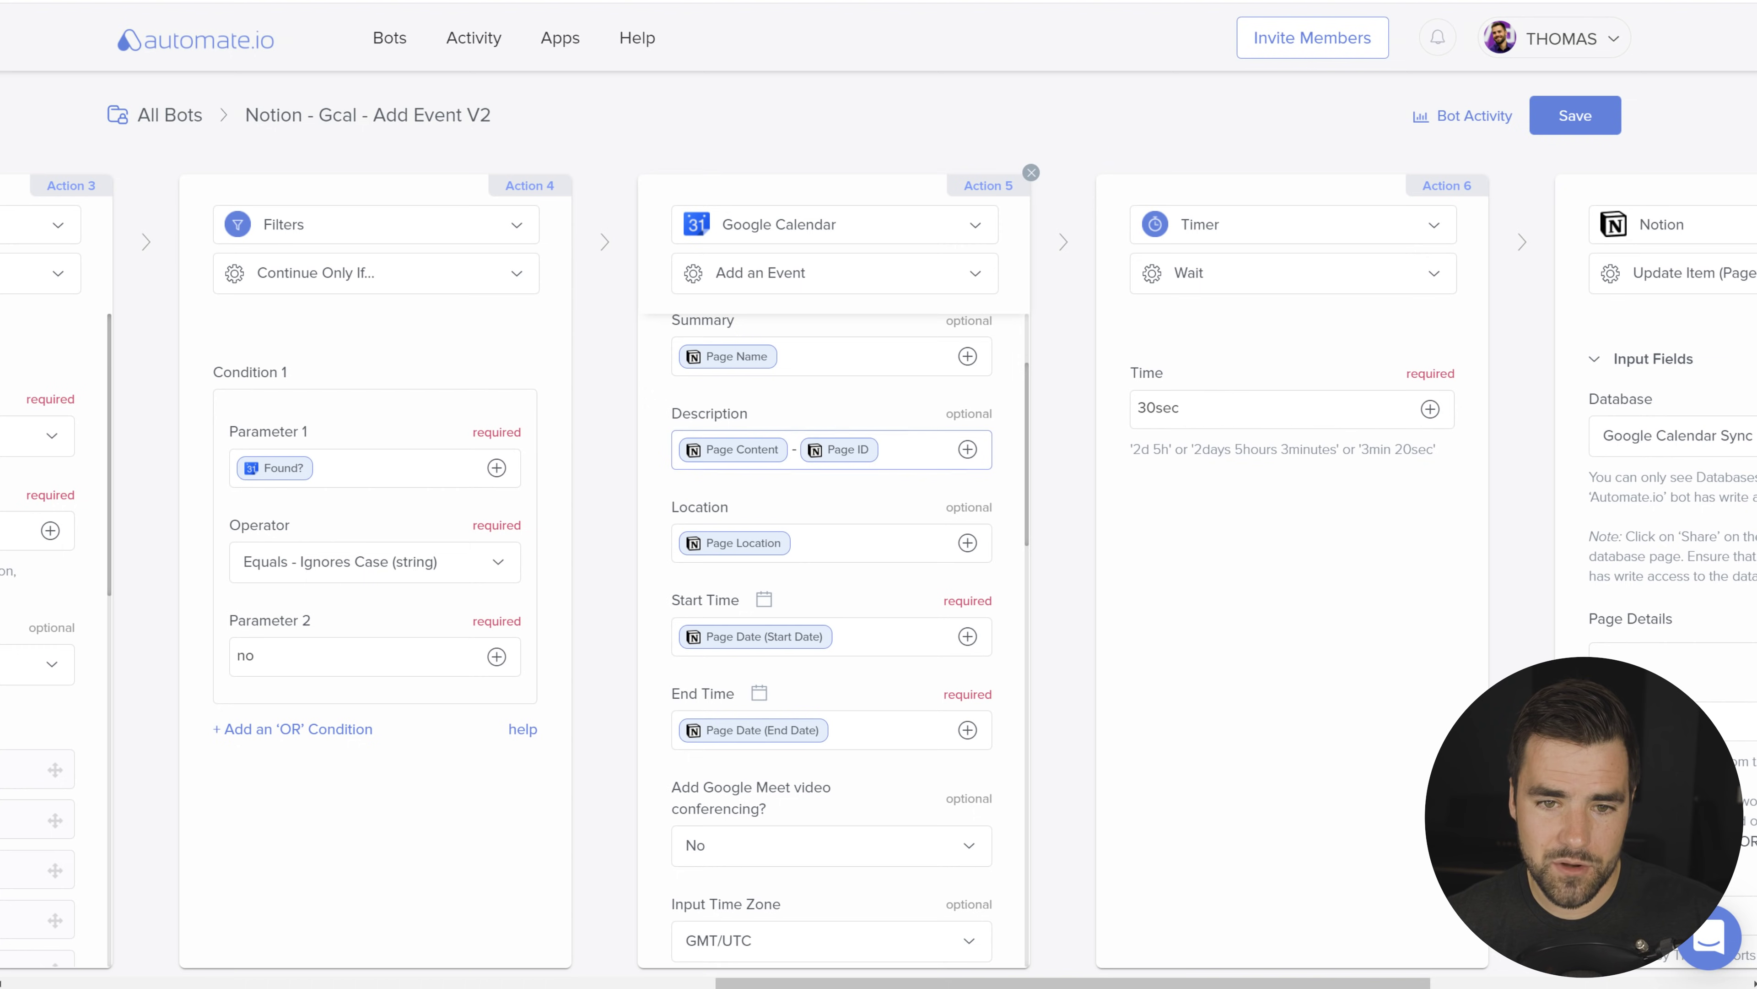
{"action": "scroll", "coordinate": [865, 592], "scroll_direction": "down", "scroll_amount": 2}
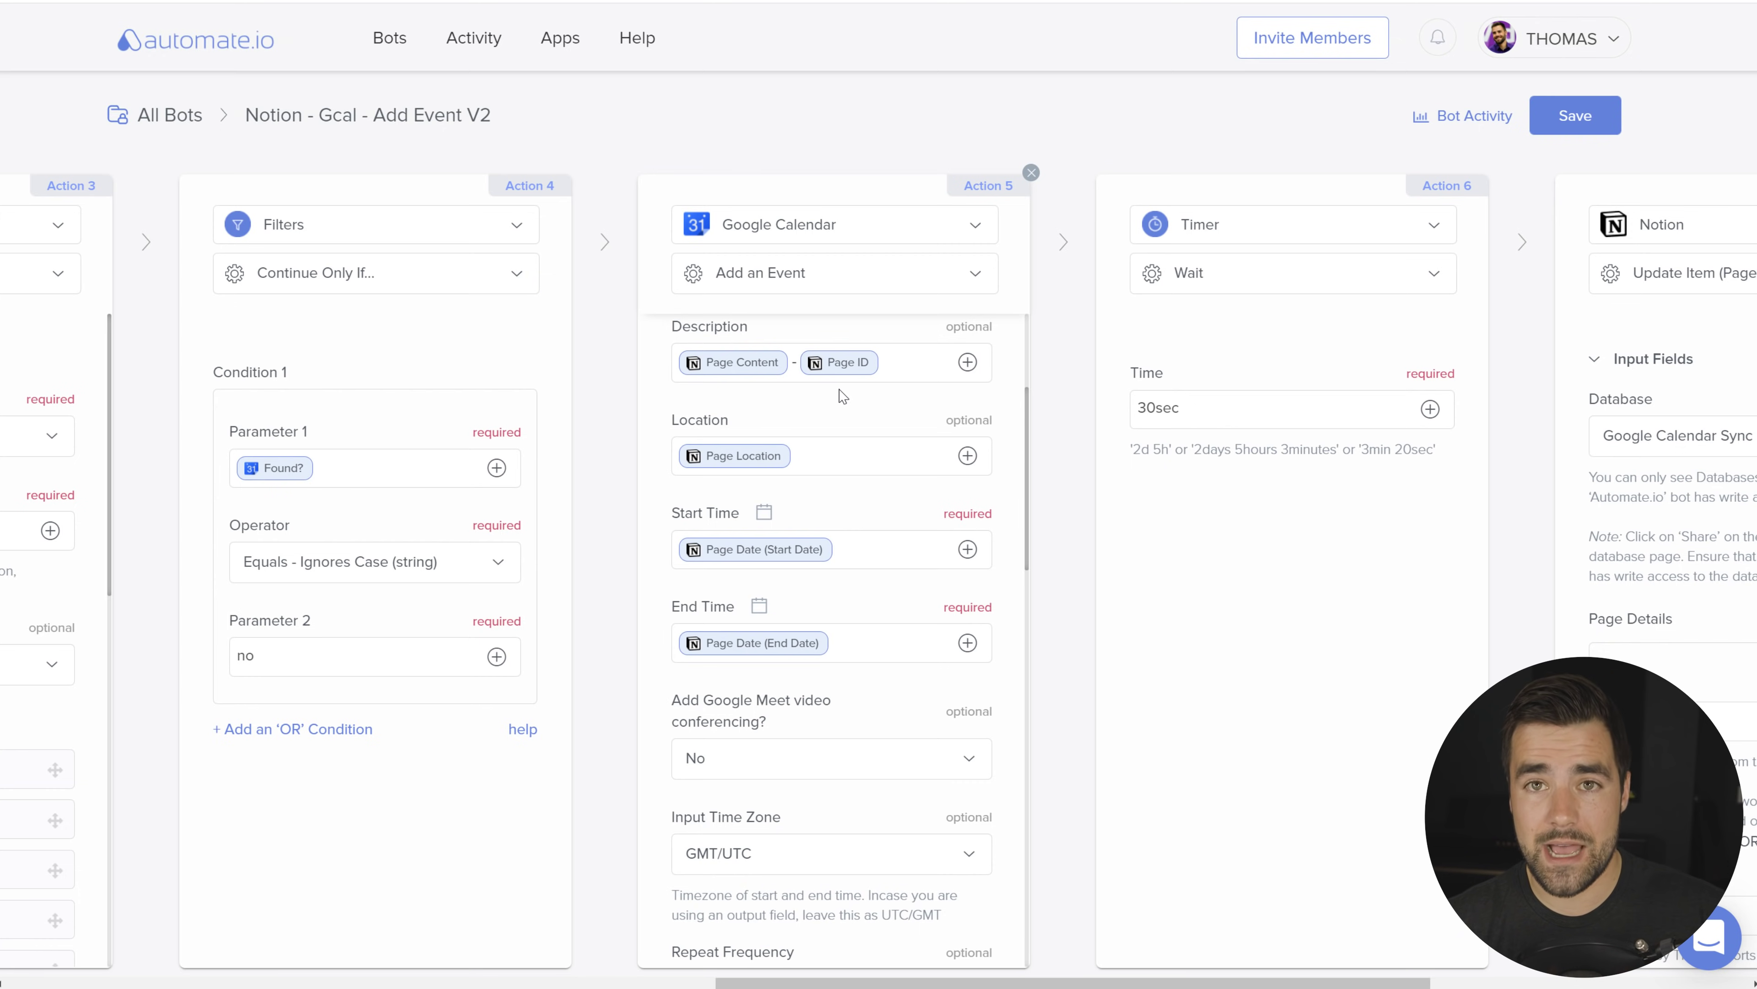
{"action": "scroll", "coordinate": [842, 396], "scroll_direction": "left", "scroll_amount": 8}
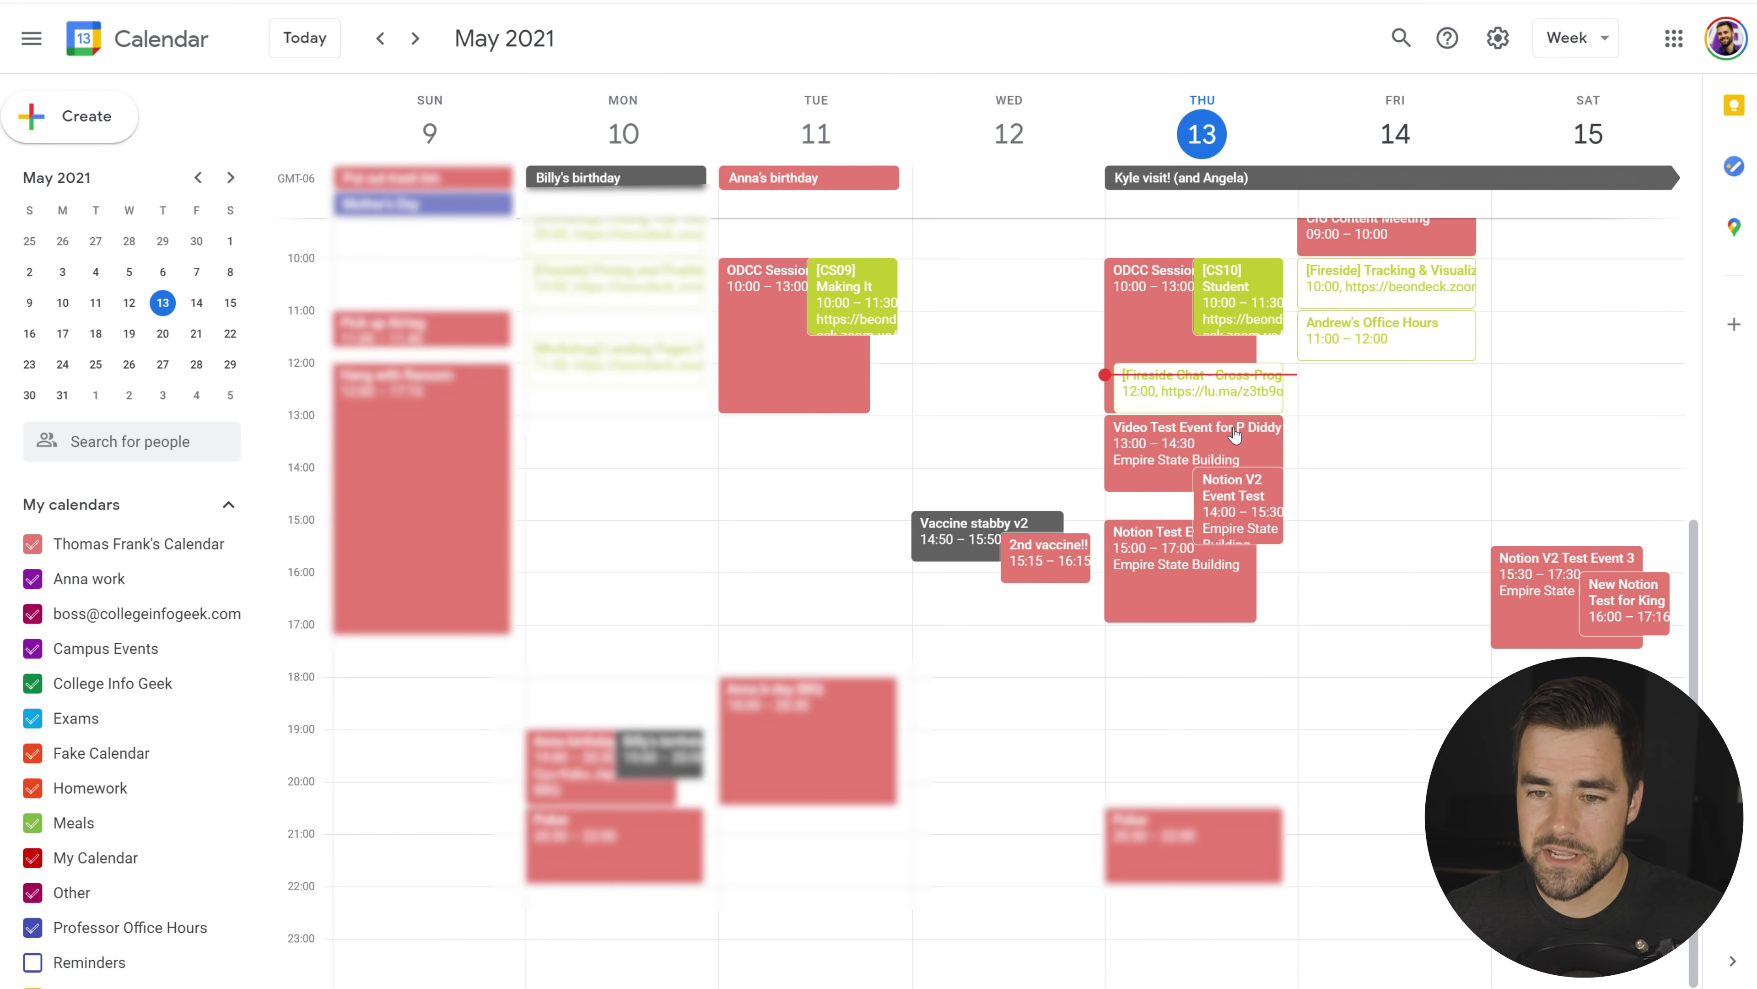
{"action": "left_click", "coordinate": [1211, 446]}
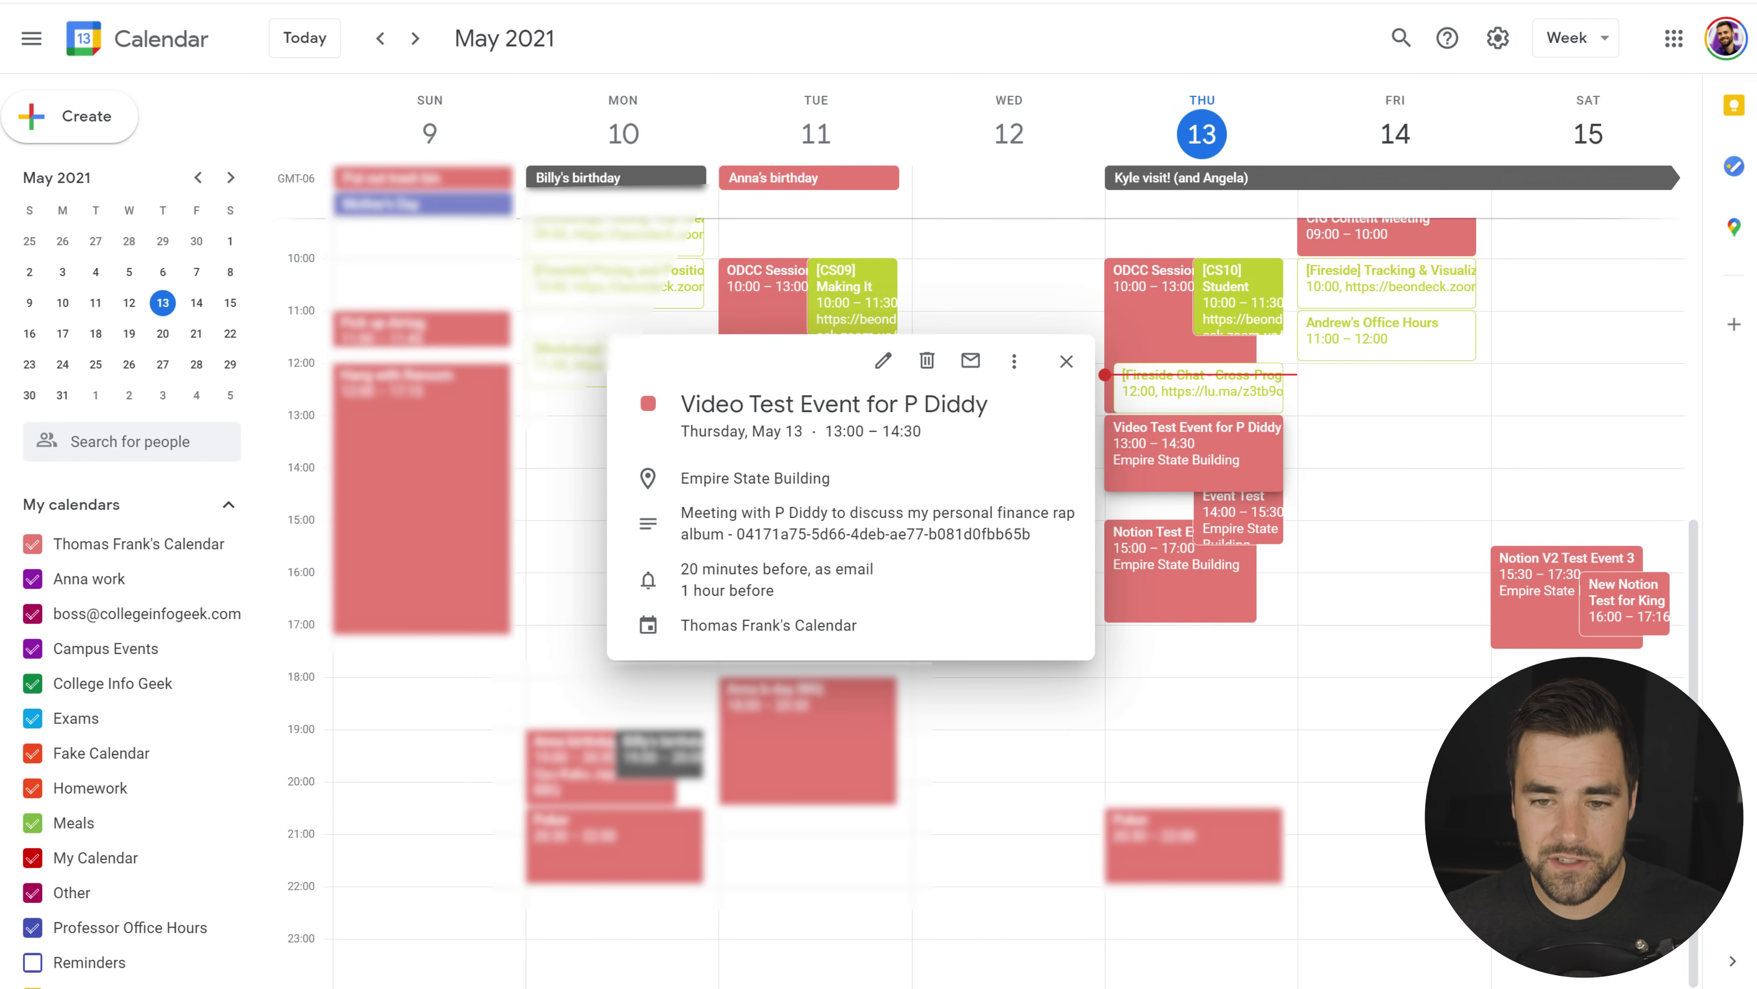
{"action": "left_click_drag", "start_coordinate": [1031, 534], "coordinate": [733, 534]}
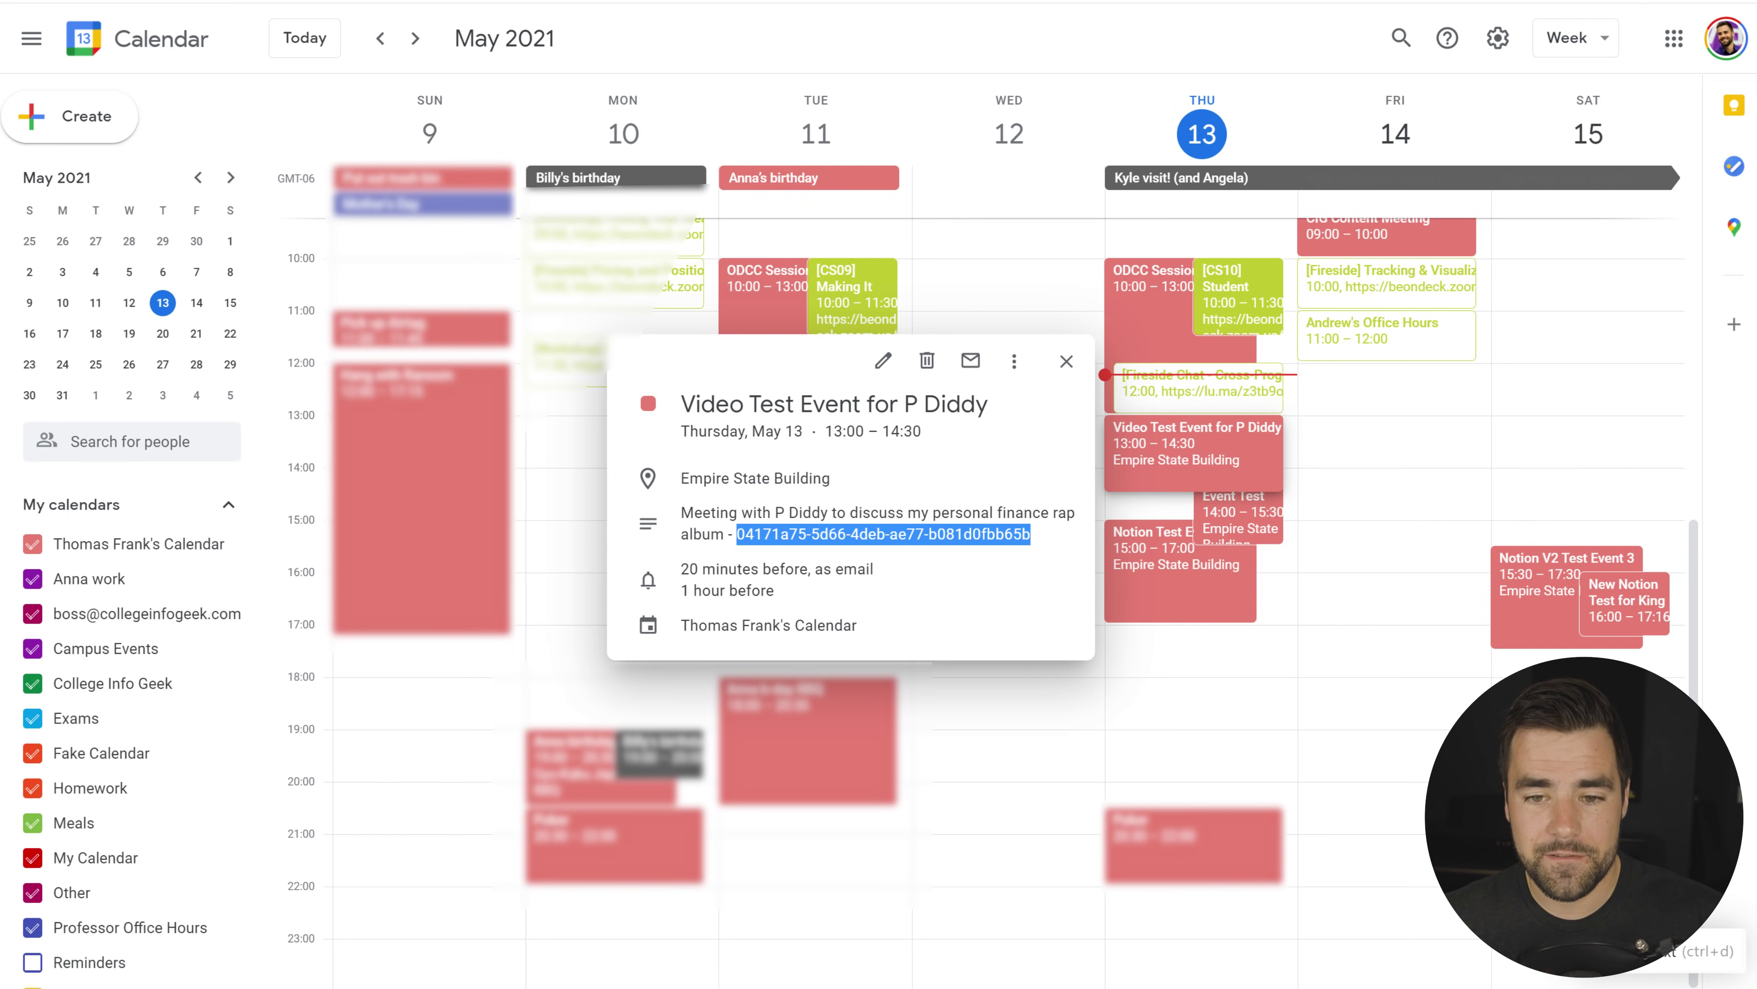
{"action": "left_click", "coordinate": [1037, 545]}
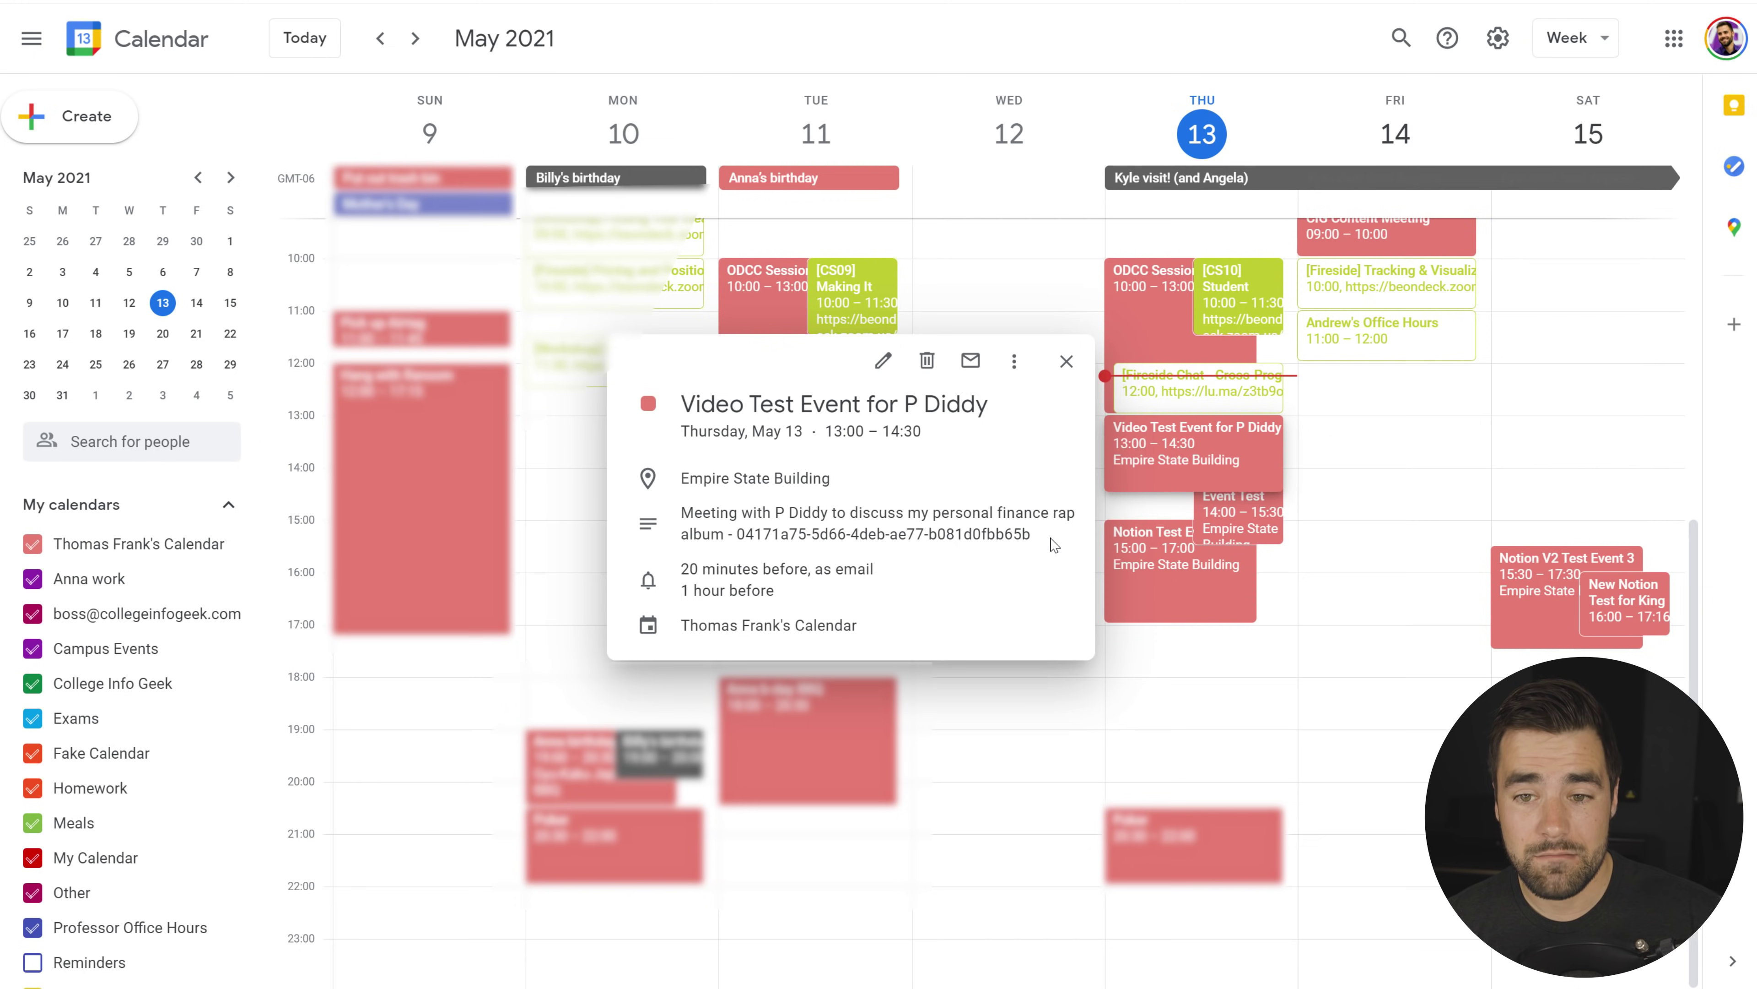
{"action": "left_click", "coordinate": [1066, 361]}
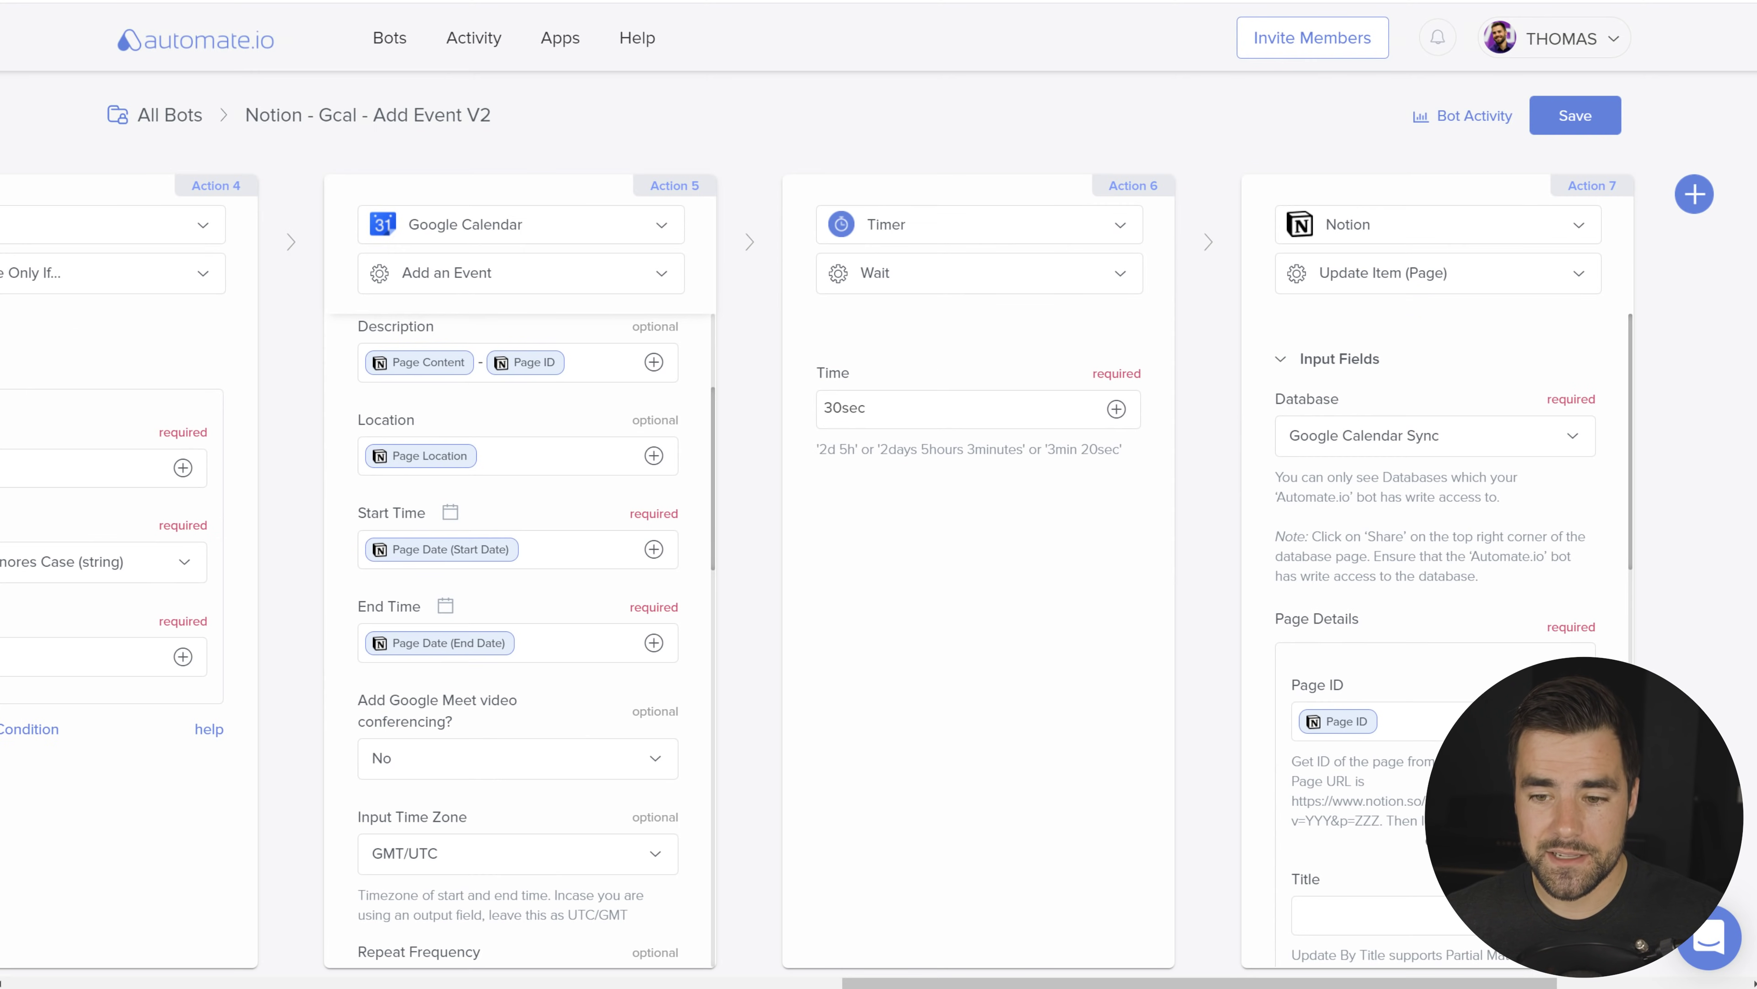
Step: Check Action 7's Google Event ID mapping in Notion Update Item, then return to the Bots list
{"action": "scroll", "coordinate": [1356, 611], "scroll_direction": "right", "scroll_amount": 5}
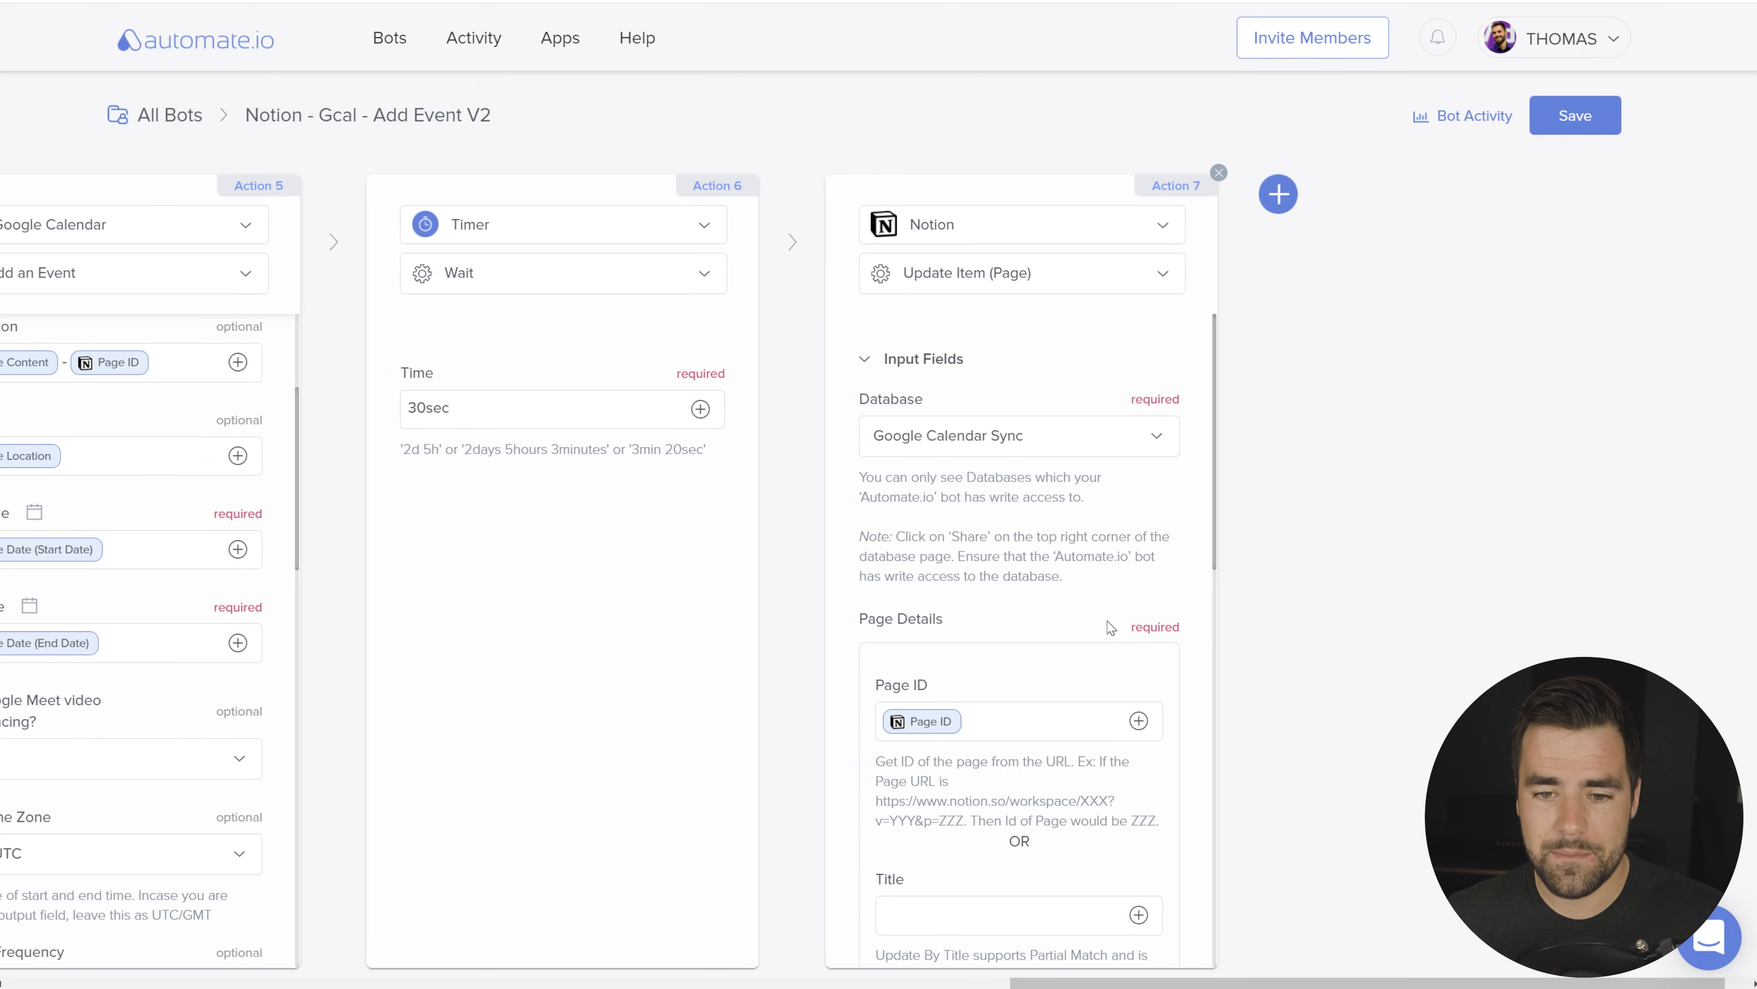
{"action": "scroll", "coordinate": [998, 755], "scroll_direction": "down", "scroll_amount": 5}
{"action": "scroll", "coordinate": [1059, 668], "scroll_direction": "down", "scroll_amount": 5}
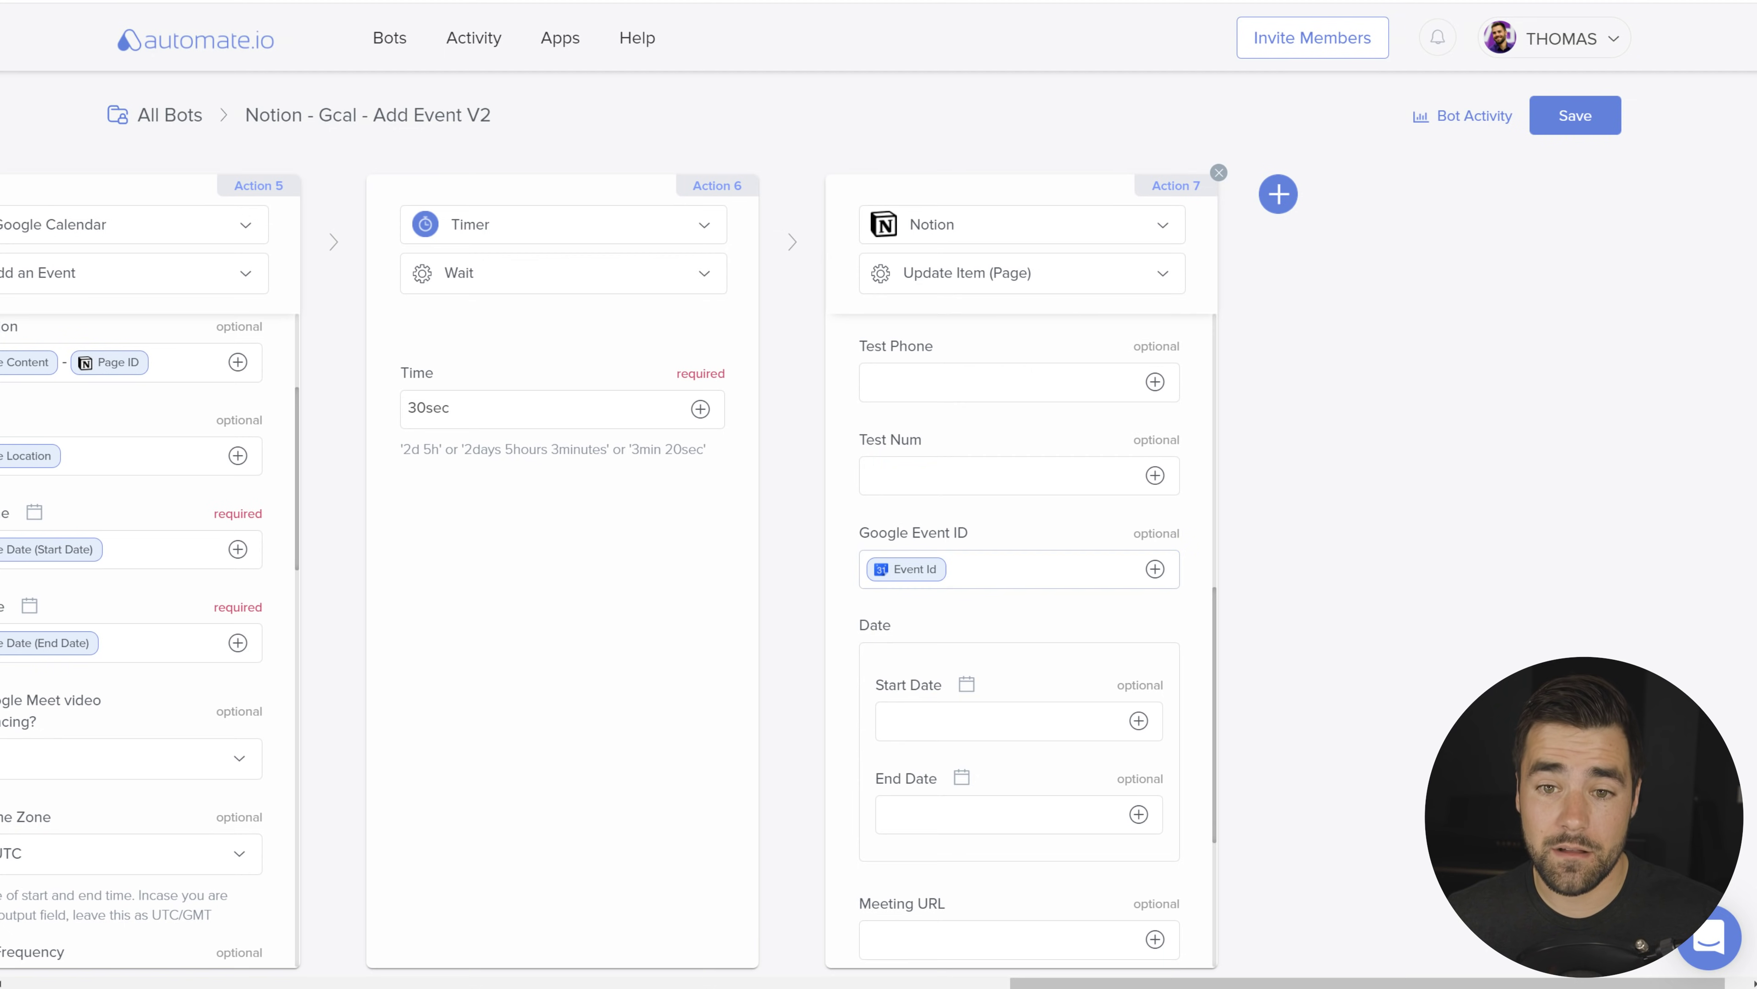
{"action": "scroll", "coordinate": [1024, 596], "scroll_direction": "up", "scroll_amount": 8}
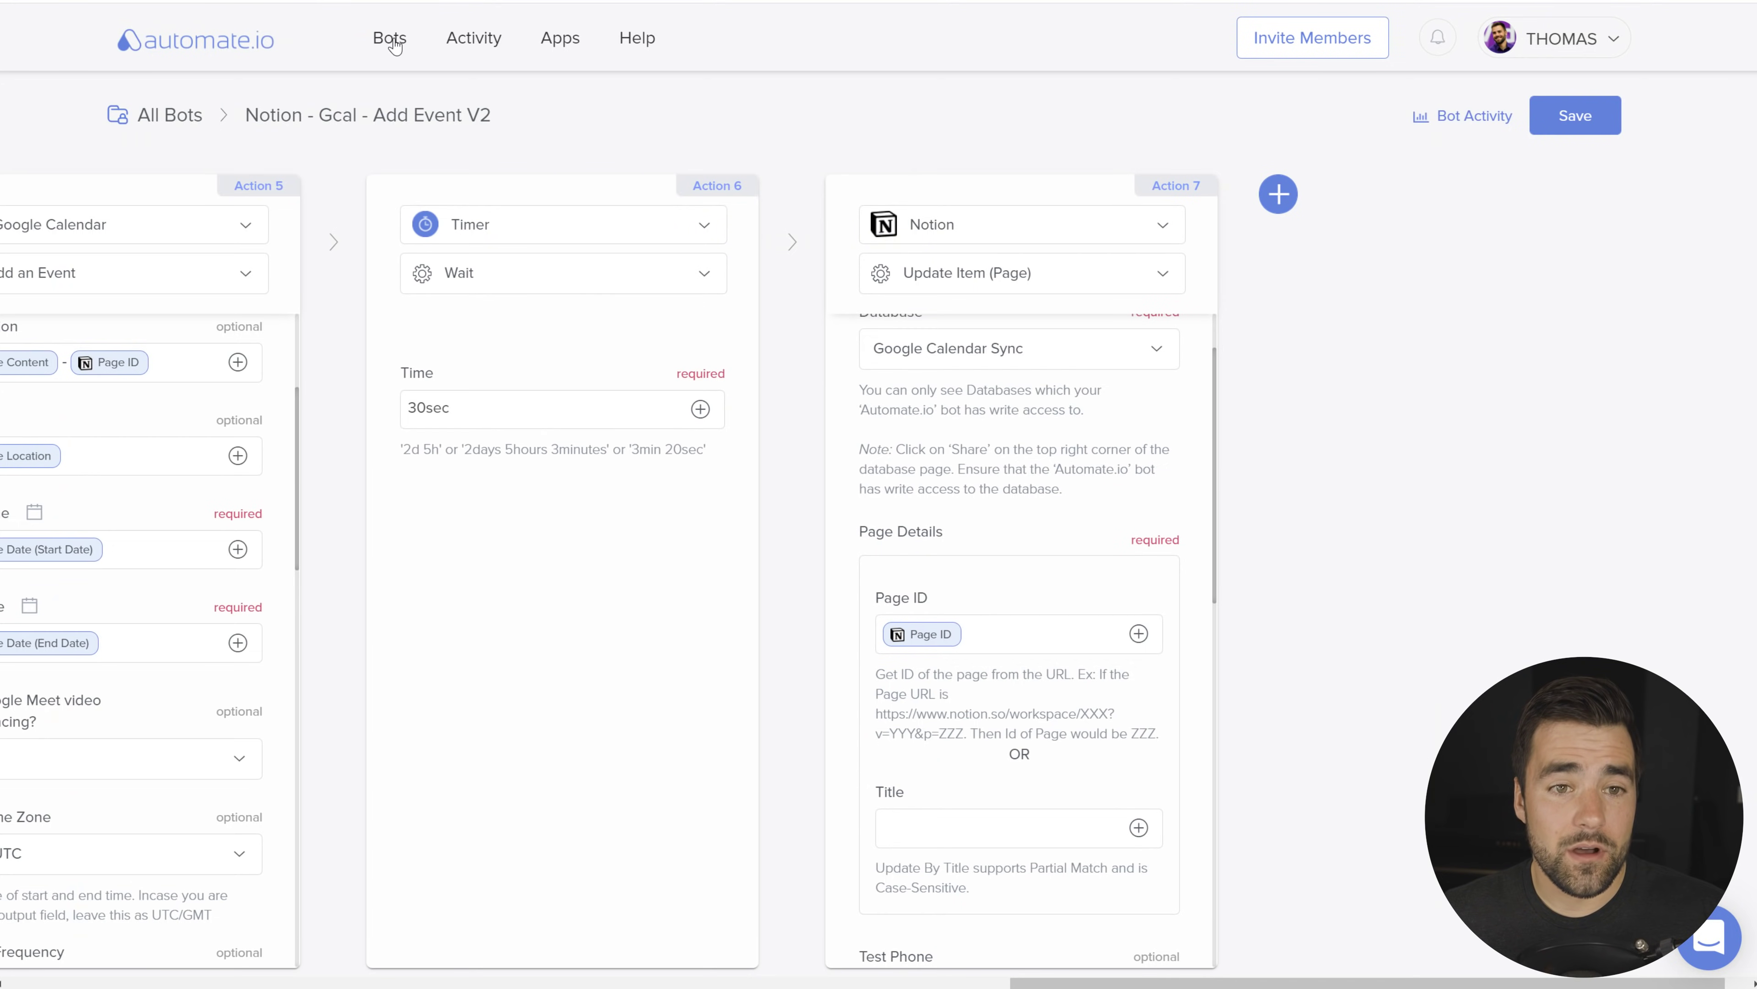
{"action": "left_click", "coordinate": [391, 37]}
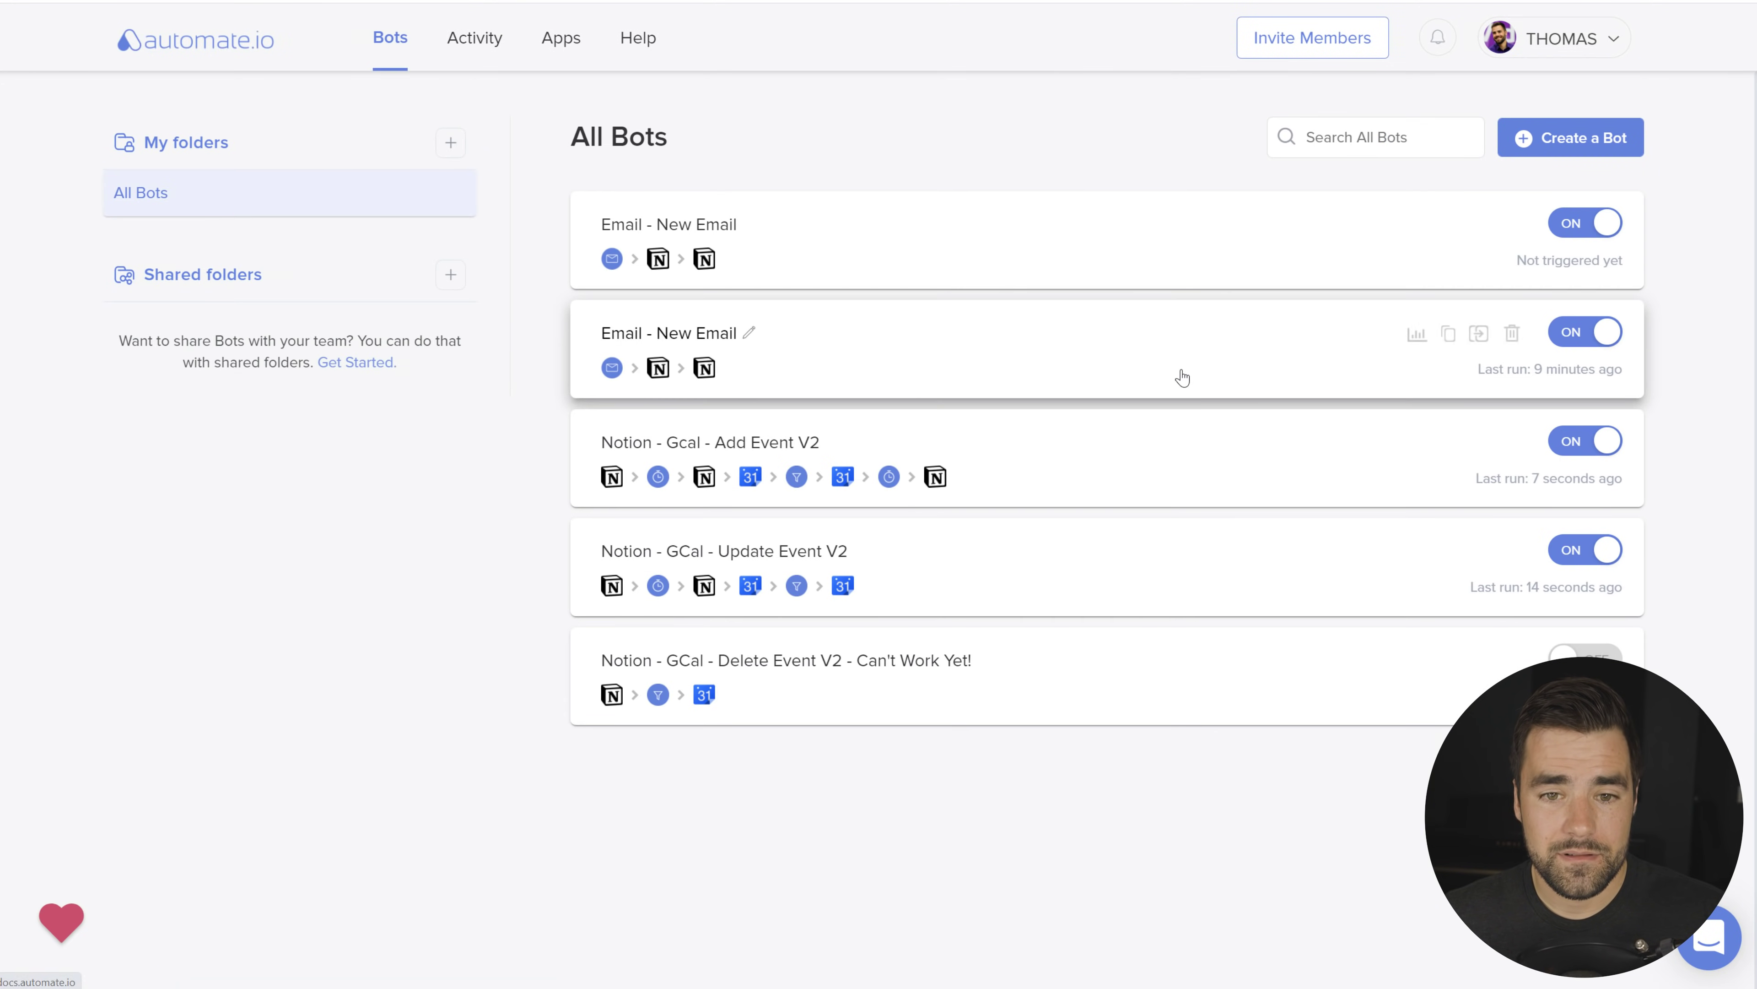
{"action": "left_click", "coordinate": [1036, 554]}
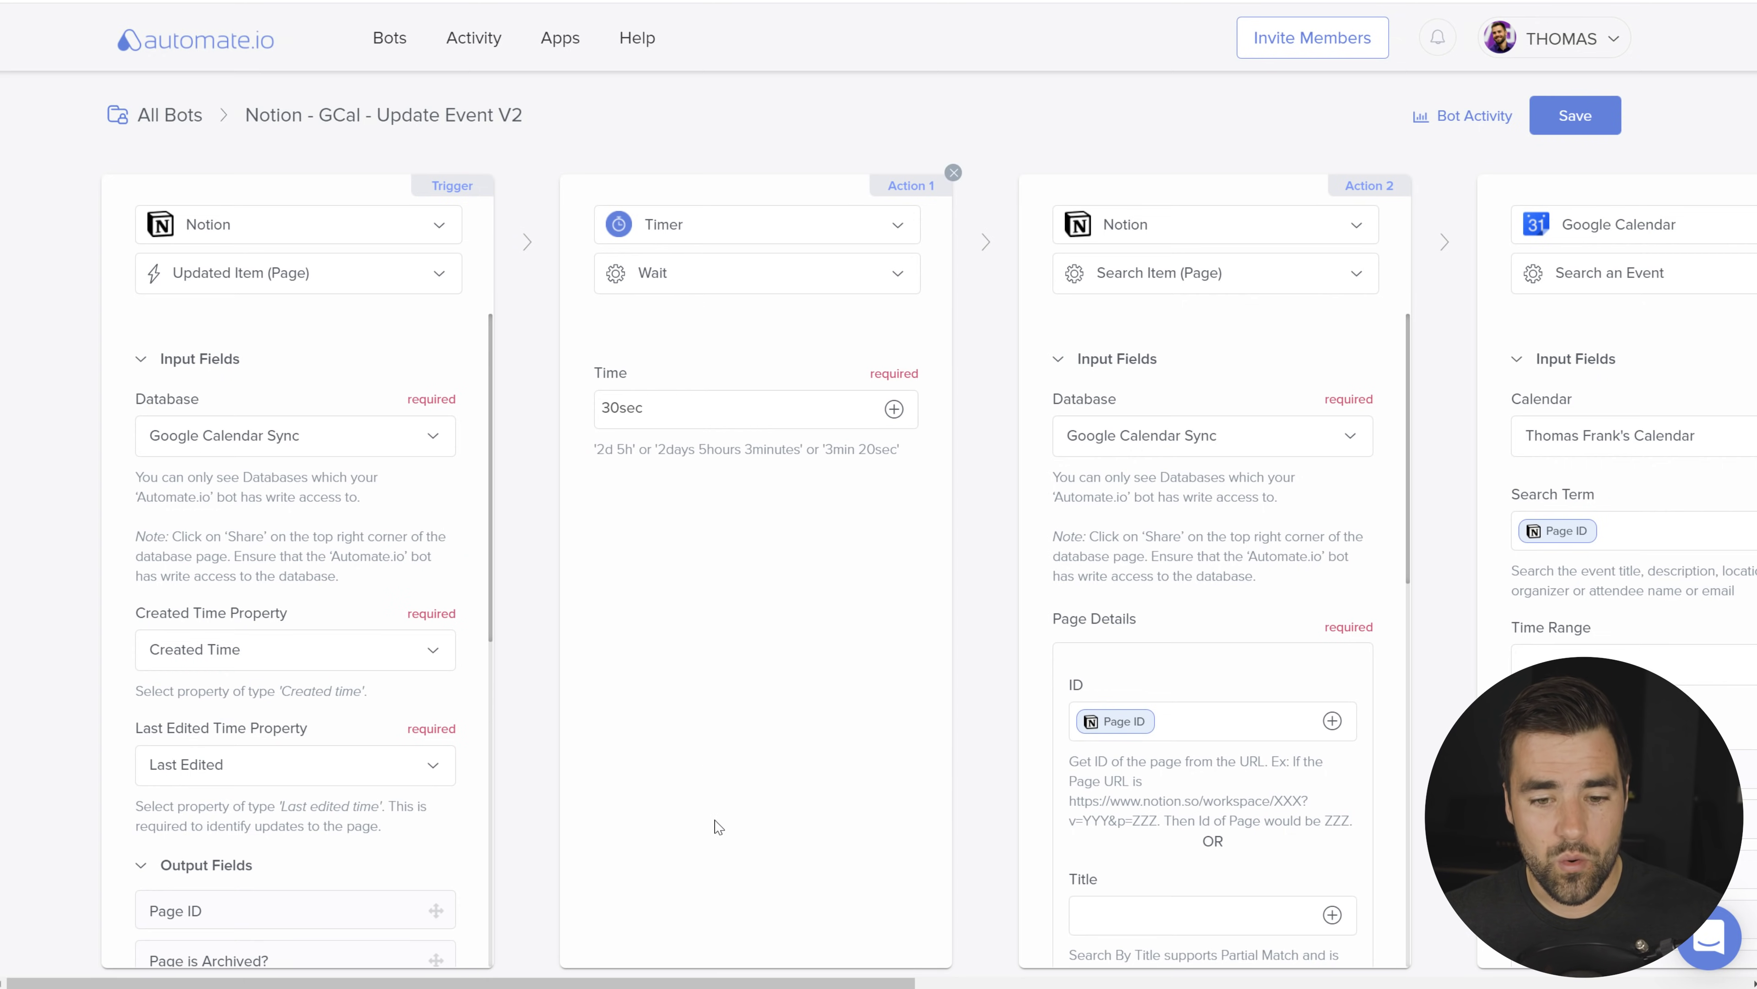
{"action": "scroll", "coordinate": [782, 983], "scroll_direction": "right", "scroll_amount": 5}
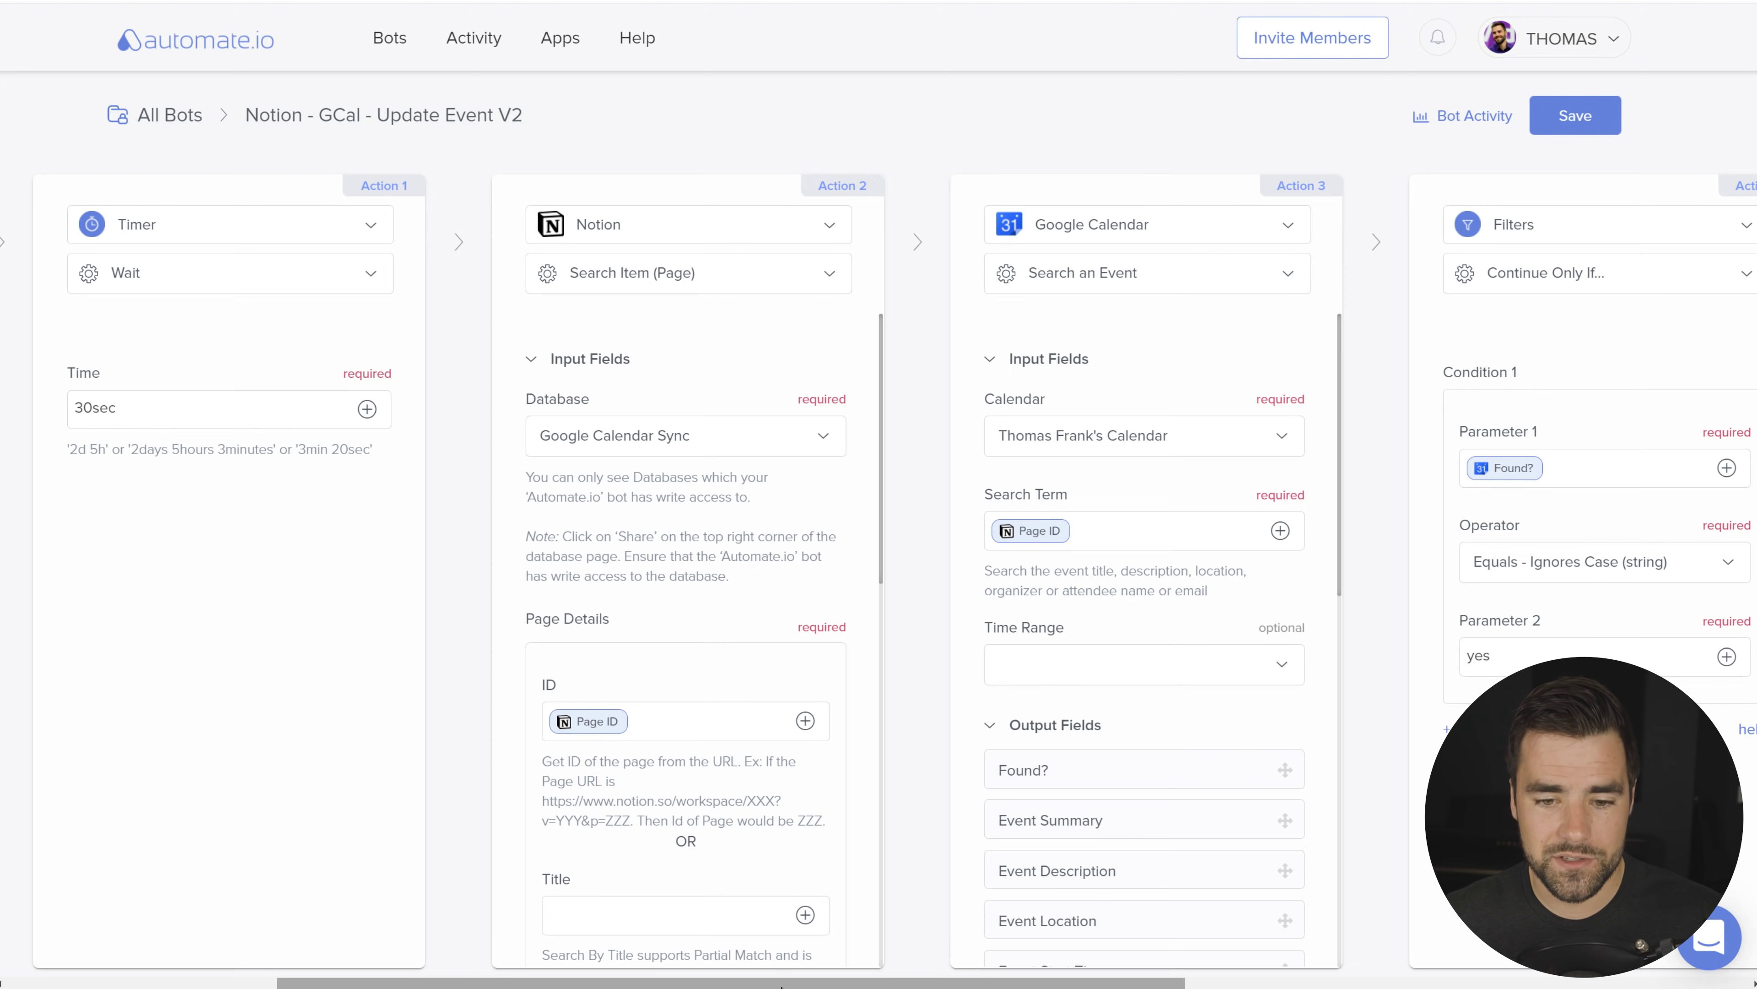
{"action": "scroll", "coordinate": [884, 977], "scroll_direction": "right", "scroll_amount": 3}
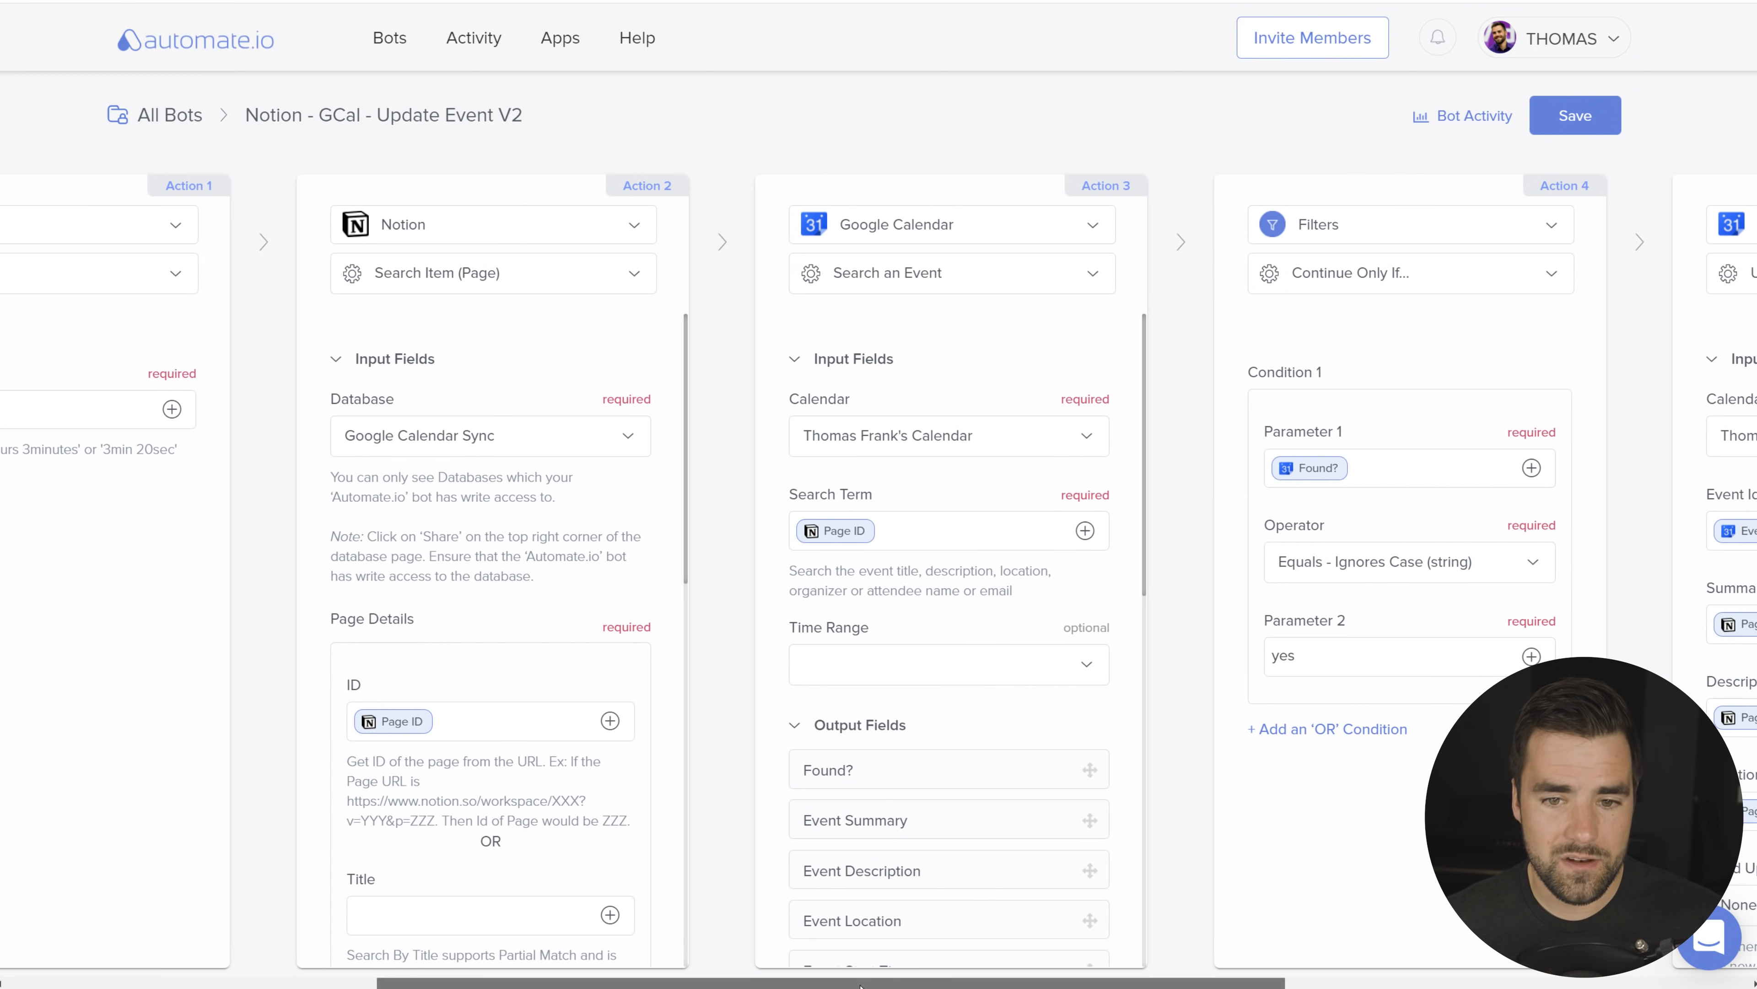
{"action": "scroll", "coordinate": [884, 976], "scroll_direction": "right", "scroll_amount": 2}
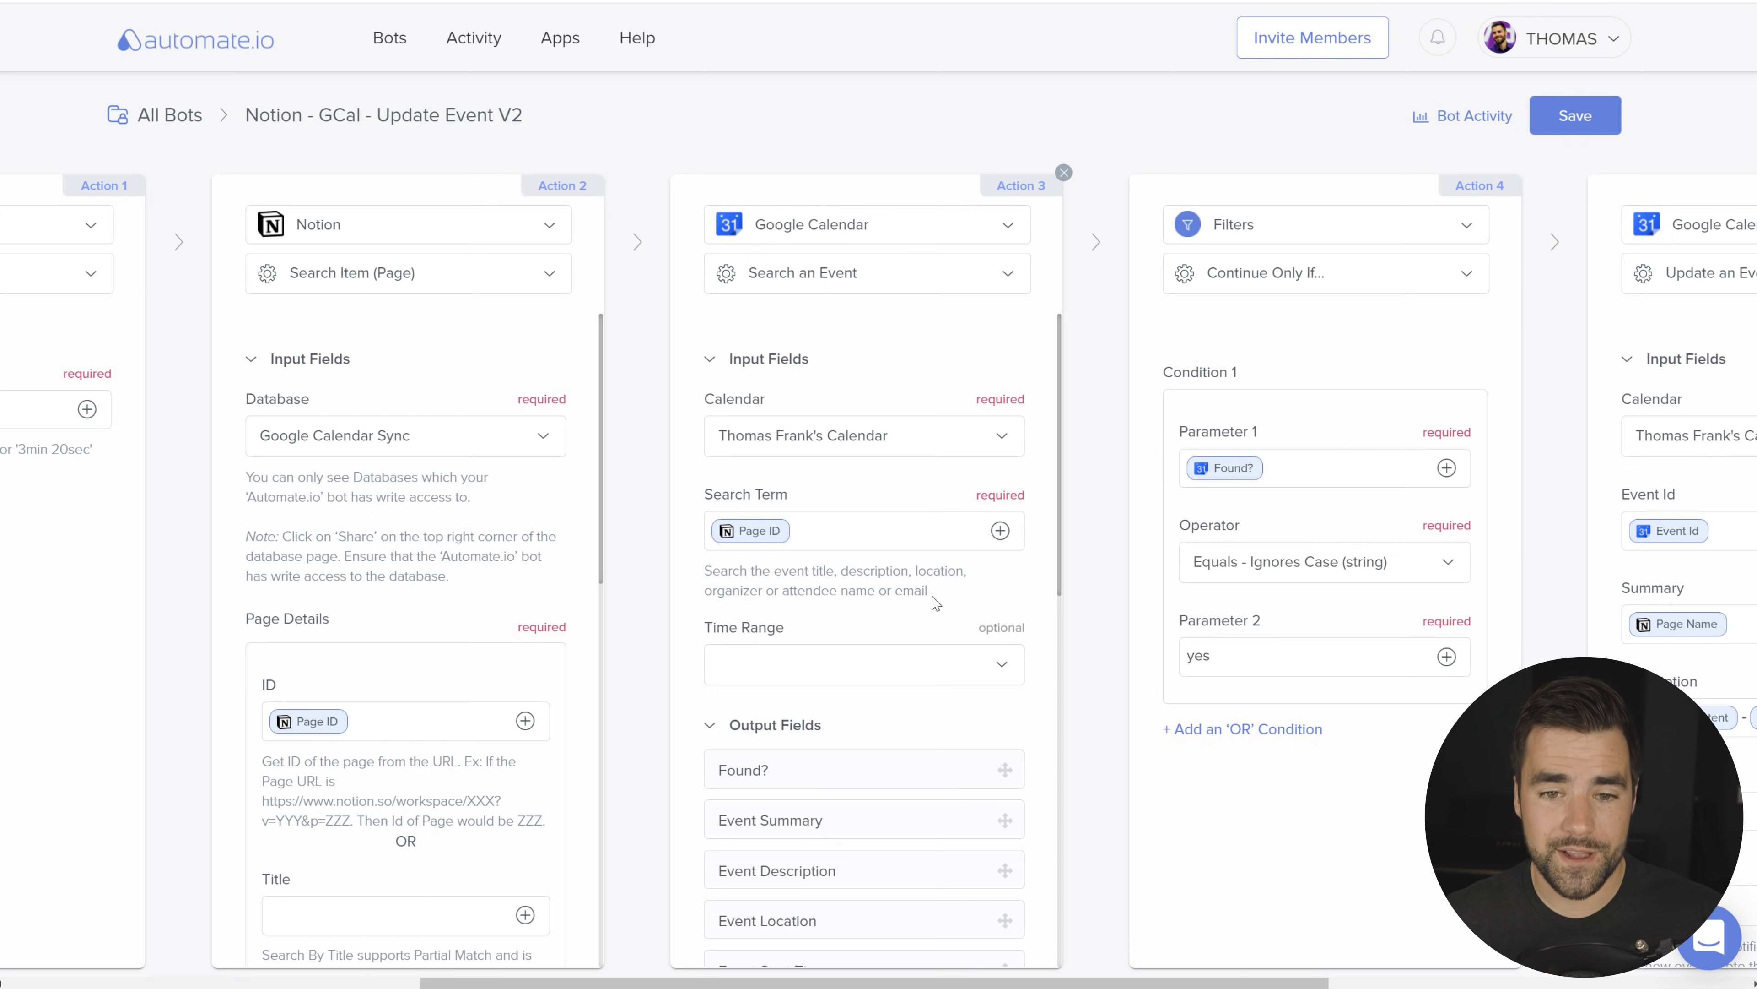
{"action": "scroll", "coordinate": [884, 976], "scroll_direction": "right", "scroll_amount": 6}
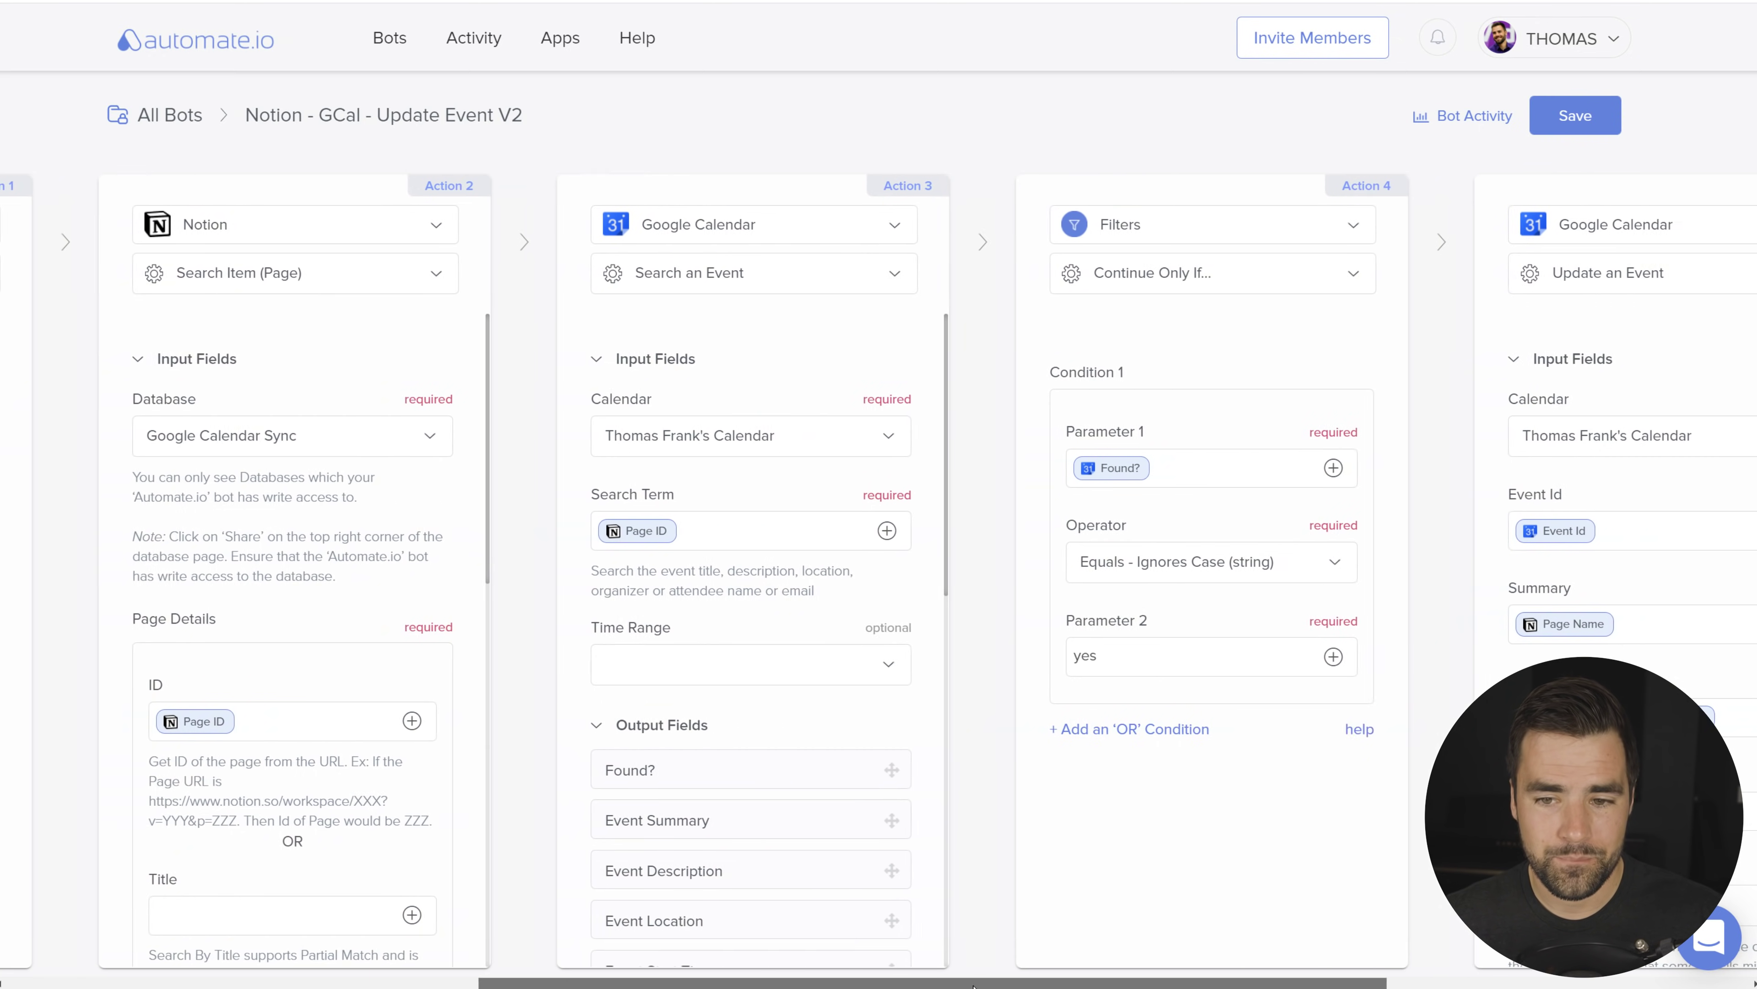
{"action": "double_click", "coordinate": [780, 656]}
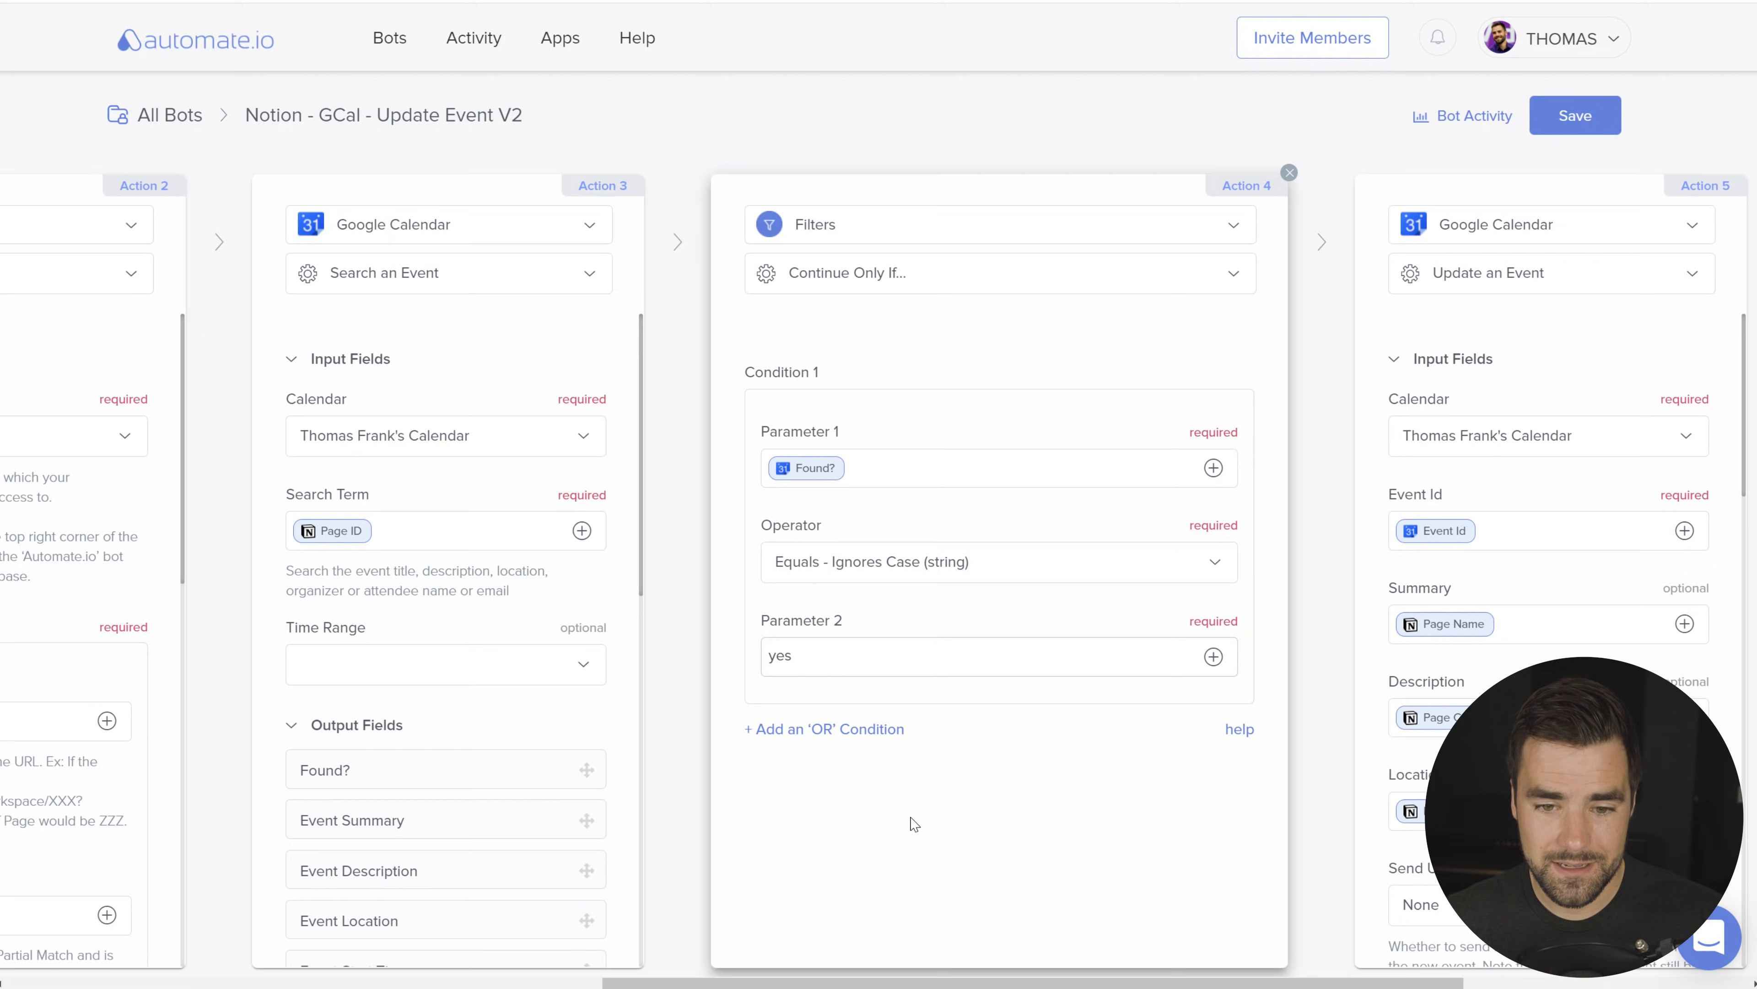
{"action": "scroll", "coordinate": [1049, 983], "scroll_direction": "right", "scroll_amount": 2}
{"action": "scroll", "coordinate": [1049, 983], "scroll_direction": "right", "scroll_amount": 6}
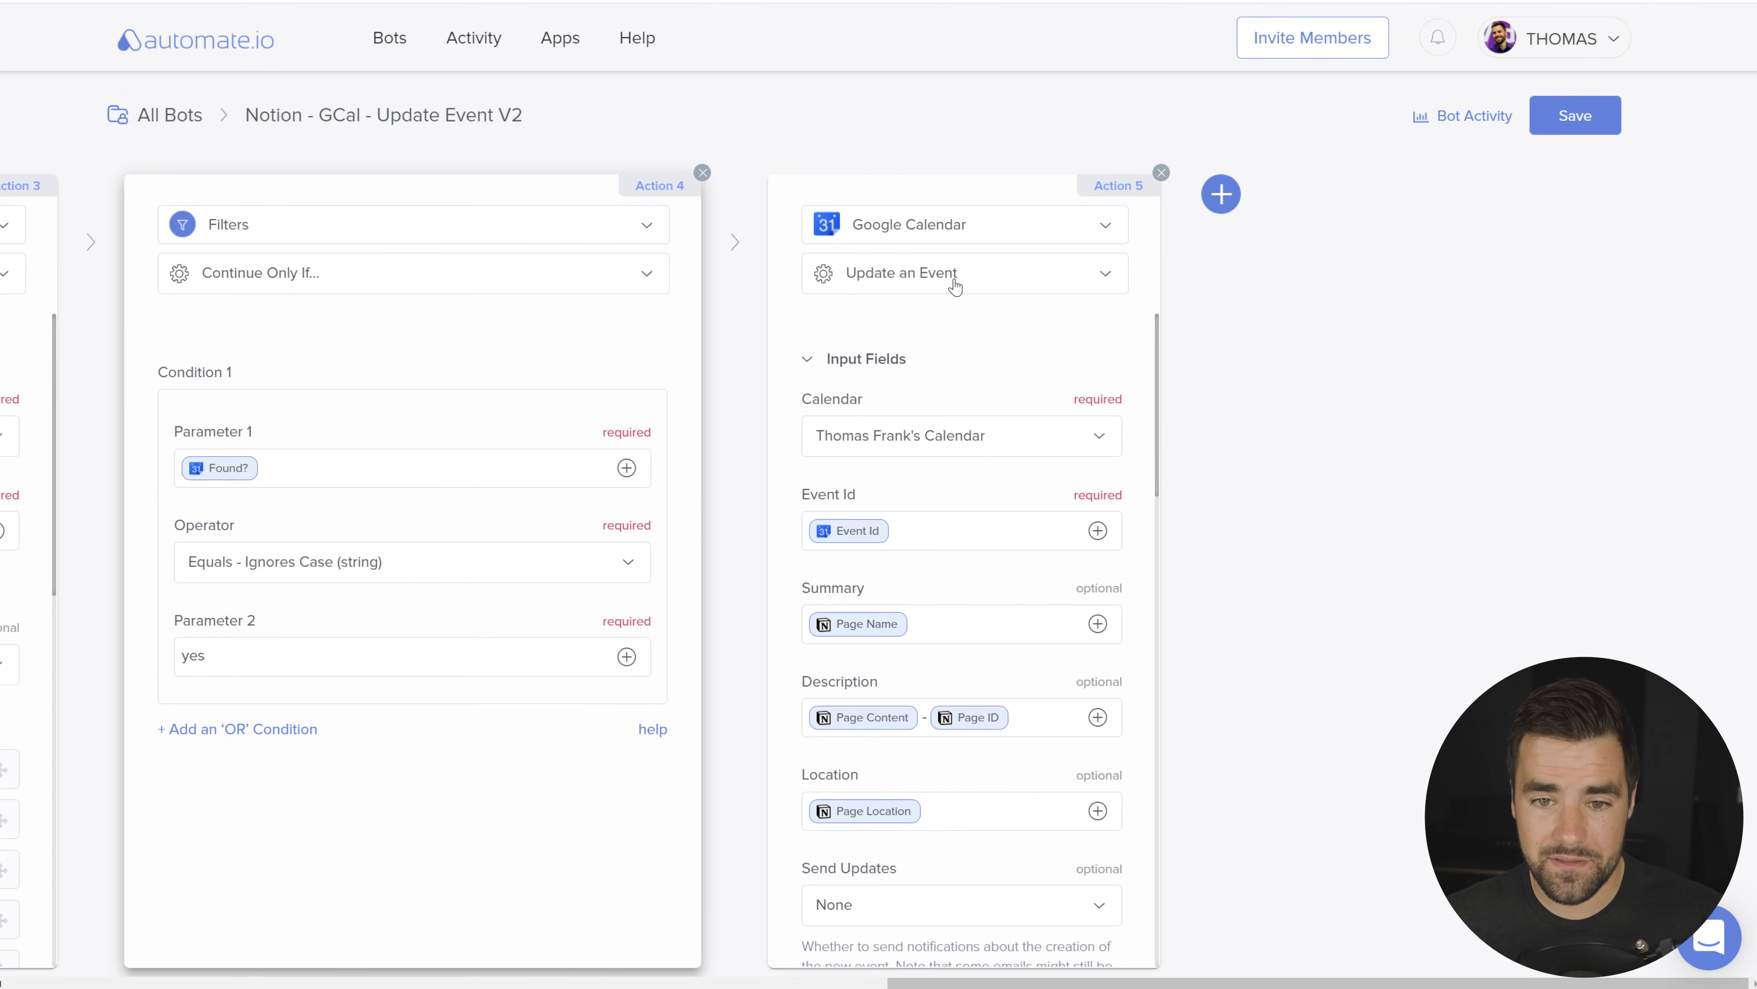
{"action": "scroll", "coordinate": [923, 411], "scroll_direction": "down", "scroll_amount": 3}
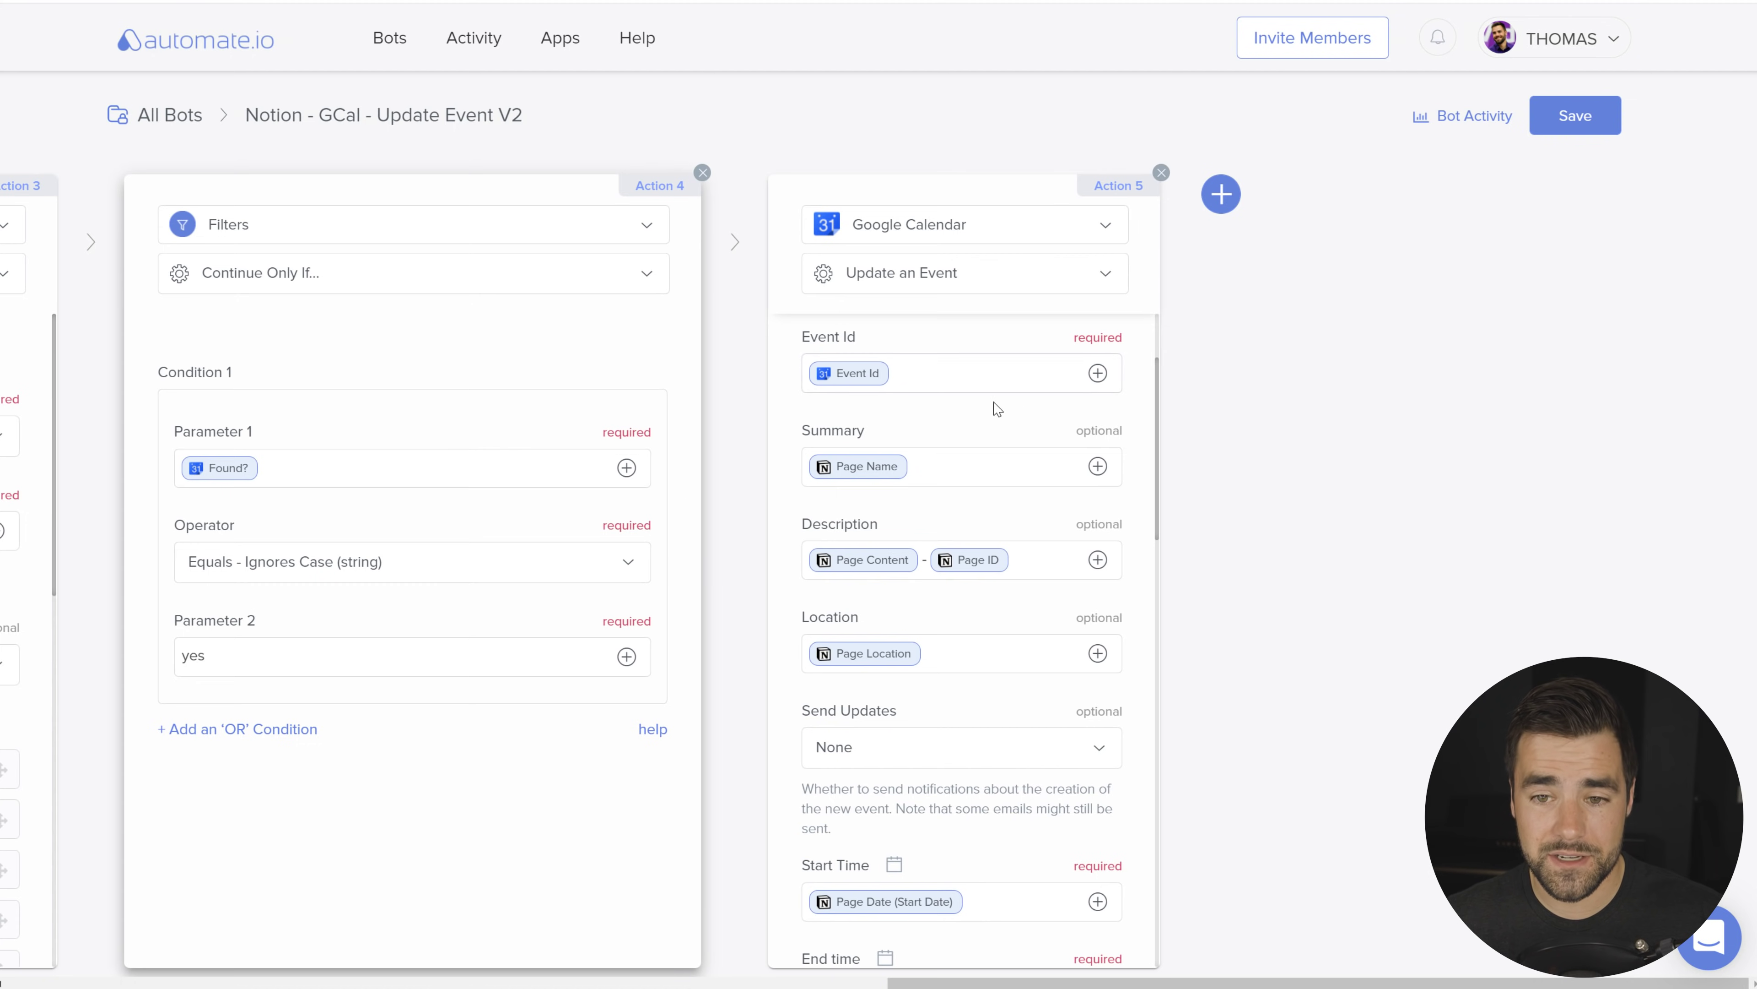
{"action": "scroll", "coordinate": [926, 387], "scroll_direction": "down", "scroll_amount": 2}
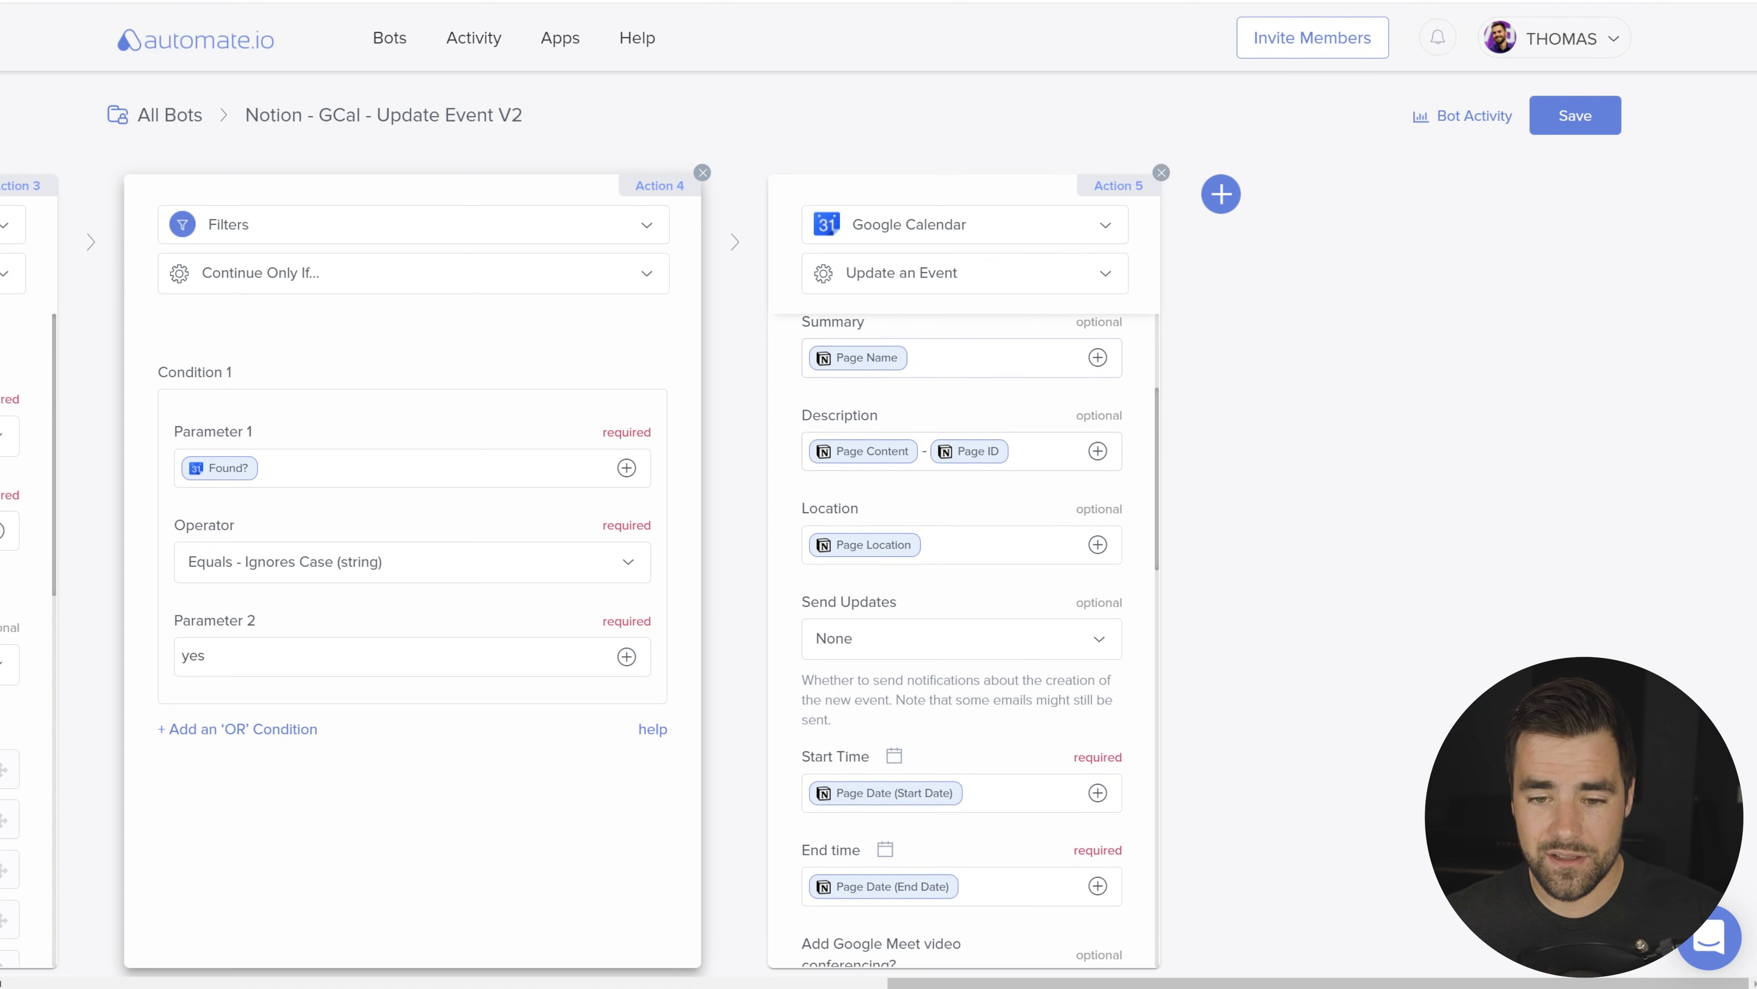
{"action": "scroll", "coordinate": [976, 759], "scroll_direction": "down", "scroll_amount": 5}
{"action": "scroll", "coordinate": [969, 765], "scroll_direction": "up", "scroll_amount": 12}
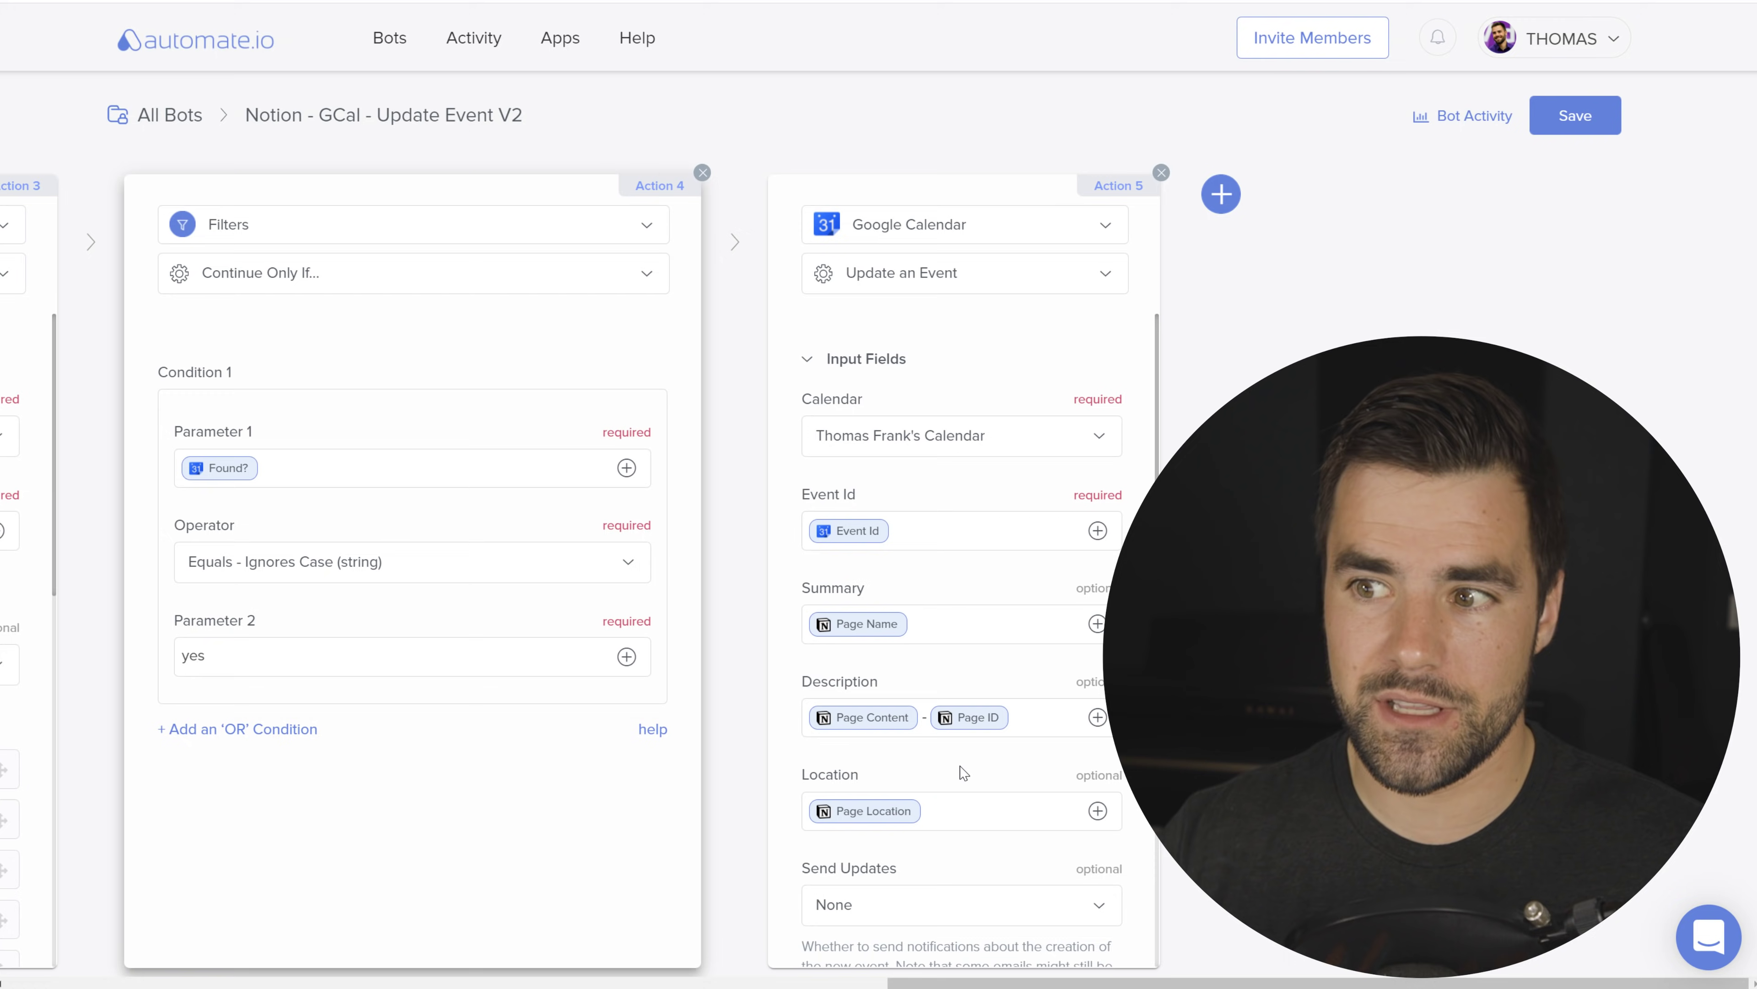
{"action": "left_click", "coordinate": [390, 38]}
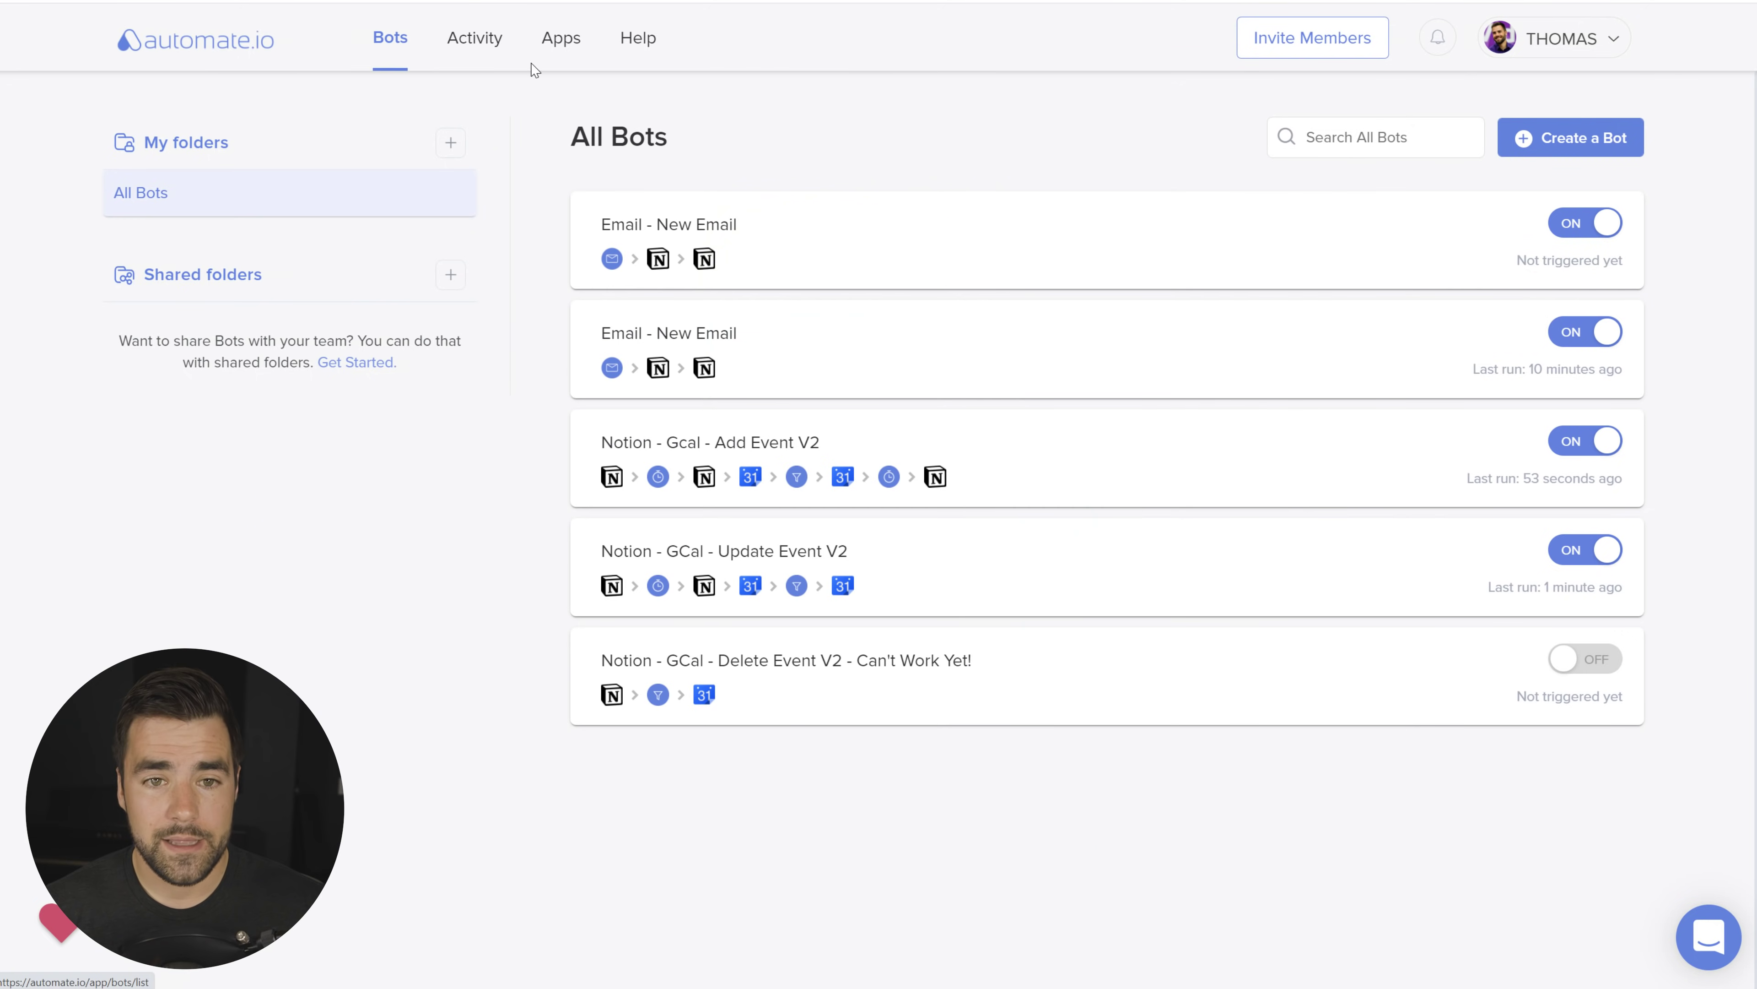
Step: Open My Apps, browse the Add a New App list searching 'twi', then dismiss it
{"action": "left_click", "coordinate": [561, 41]}
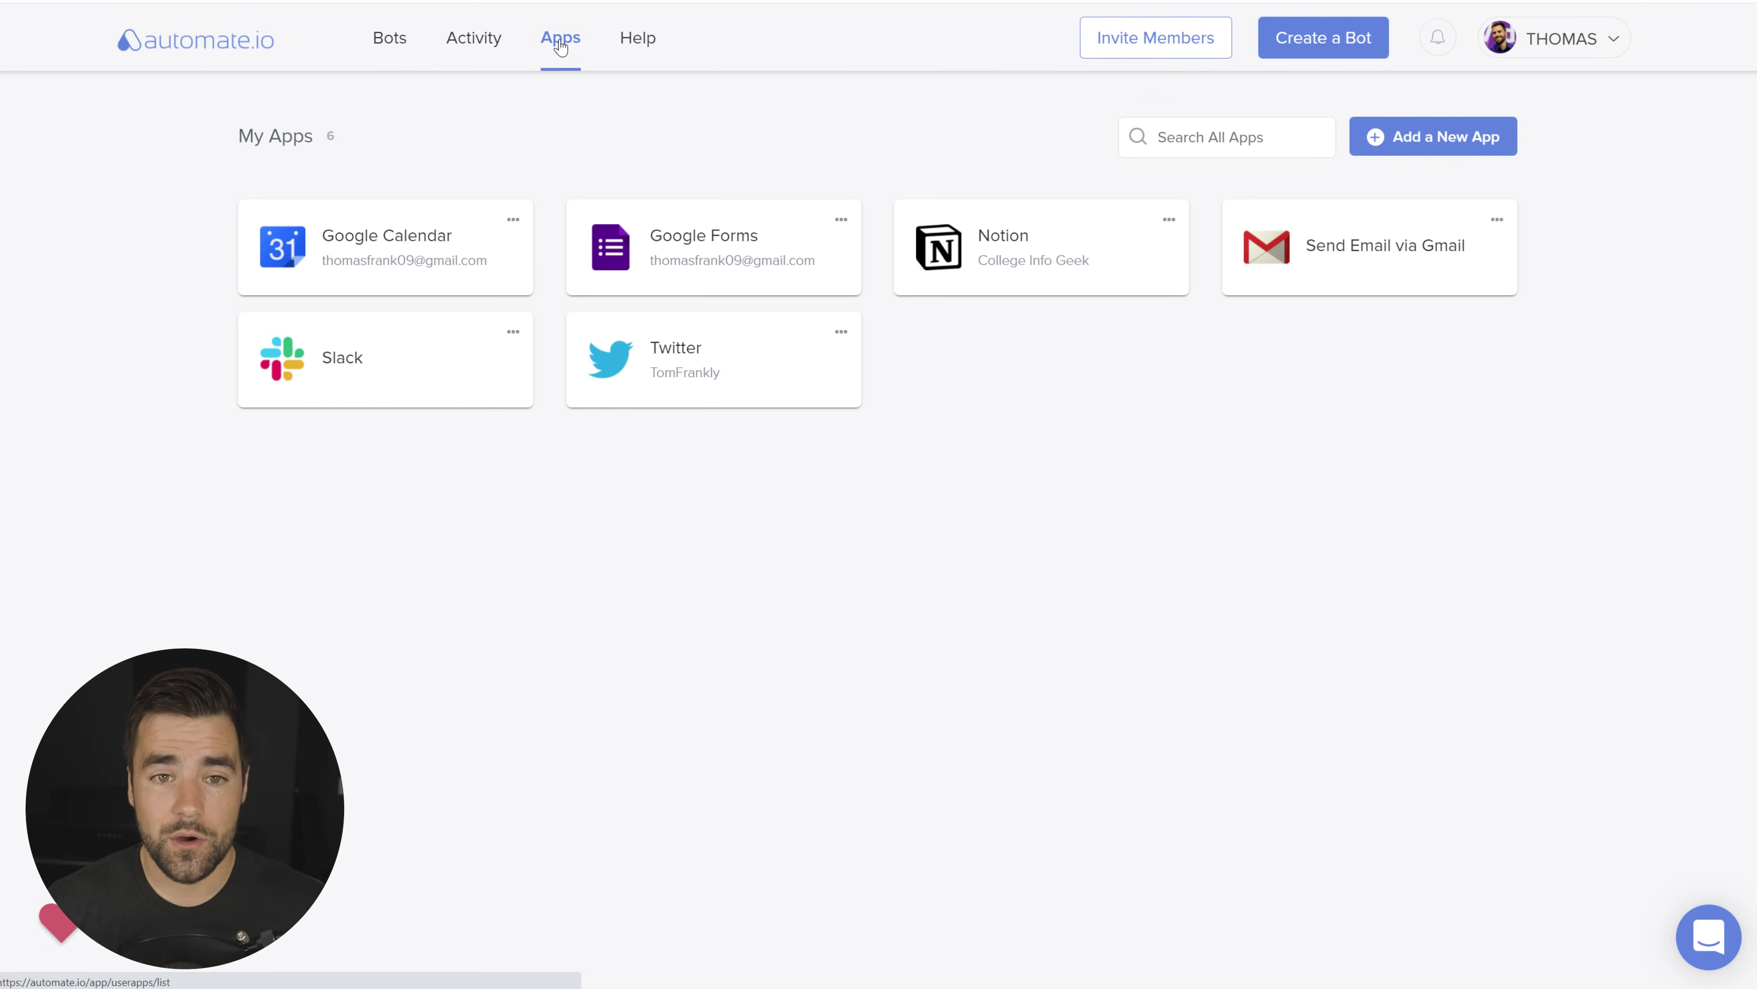
{"action": "left_click", "coordinate": [1443, 141]}
{"action": "left_click_drag", "start_coordinate": [1508, 273], "coordinate": [1511, 297]}
{"action": "scroll", "coordinate": [982, 554], "scroll_direction": "down", "scroll_amount": 14}
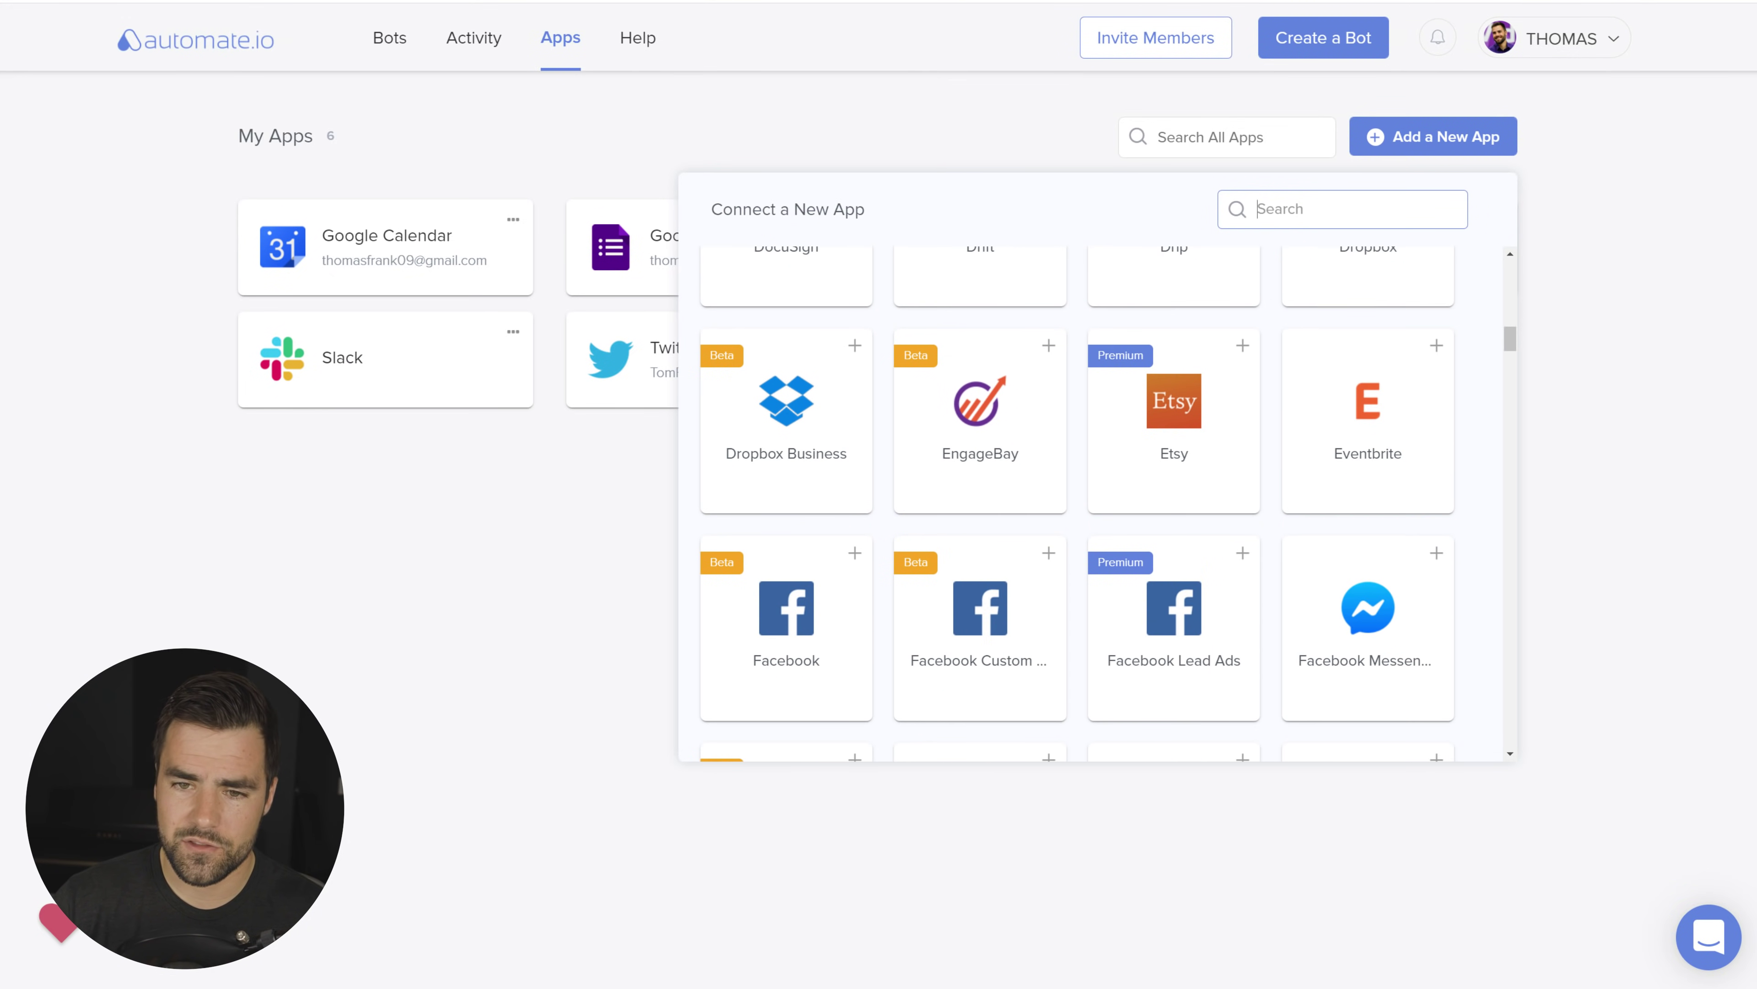
{"action": "type", "text": "twi"}
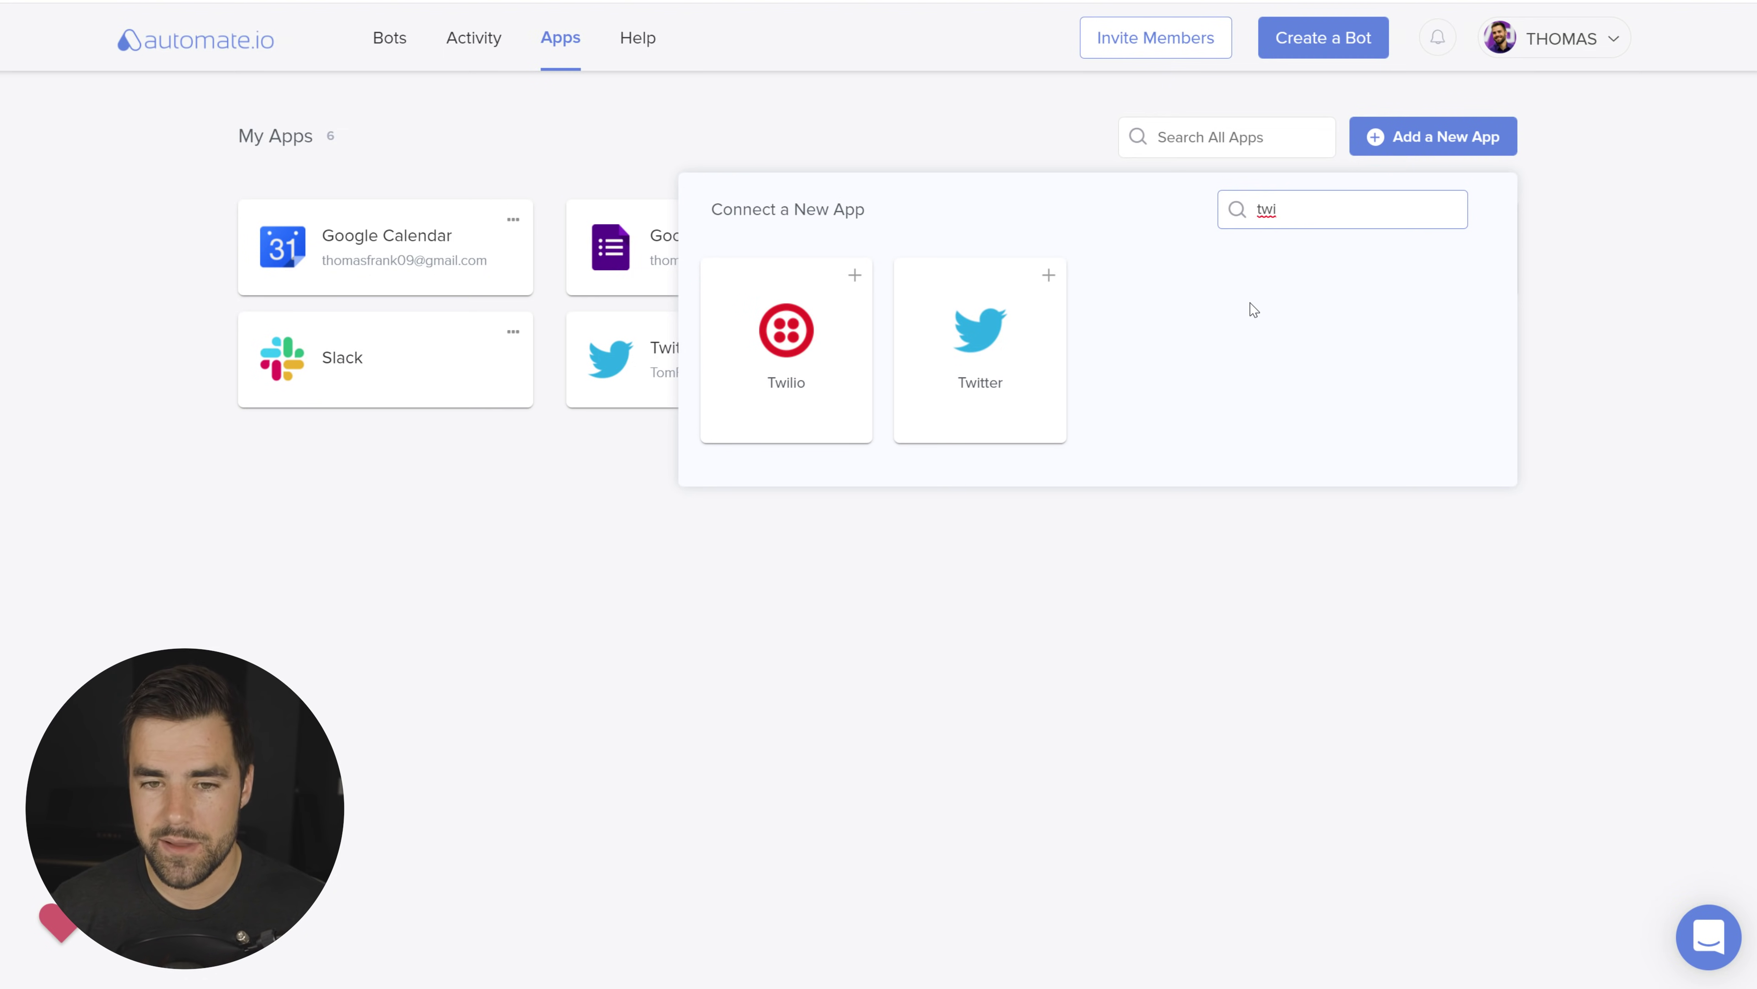
{"action": "left_click", "coordinate": [1564, 430]}
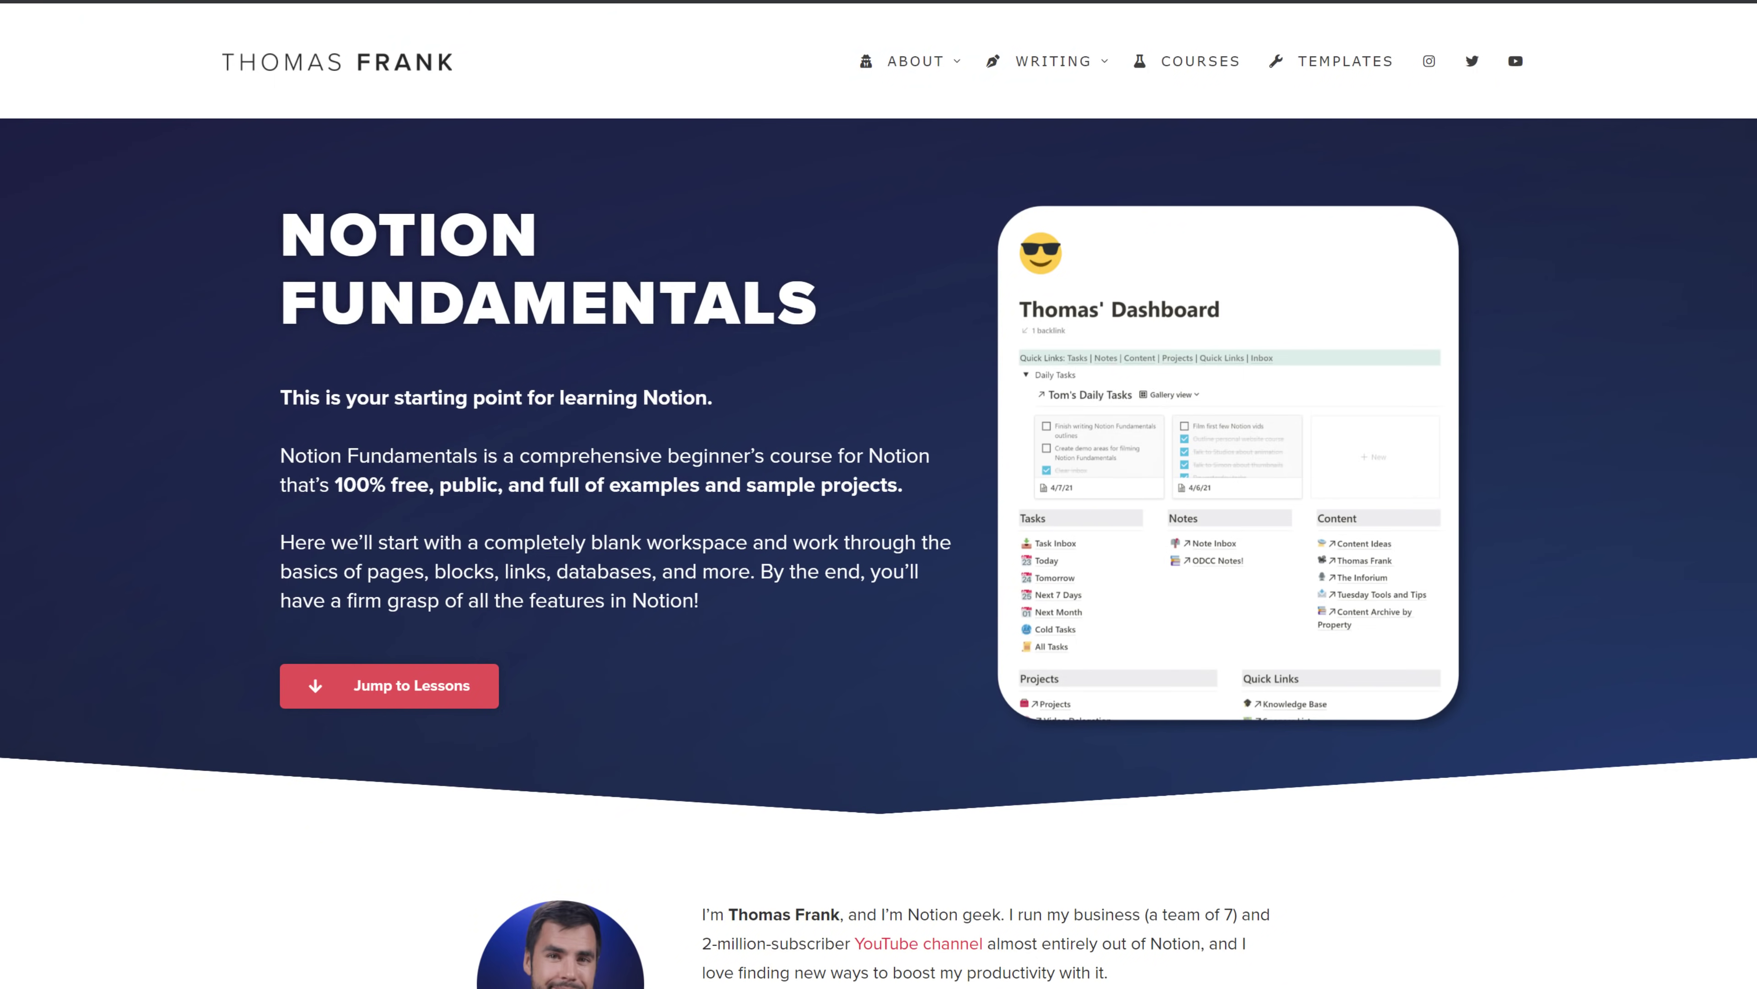
Step: Enter an email address in the Templates and Resources signup and subscribe to get the templates
{"action": "scroll", "coordinate": [1679, 723], "scroll_direction": "down", "scroll_amount": 15}
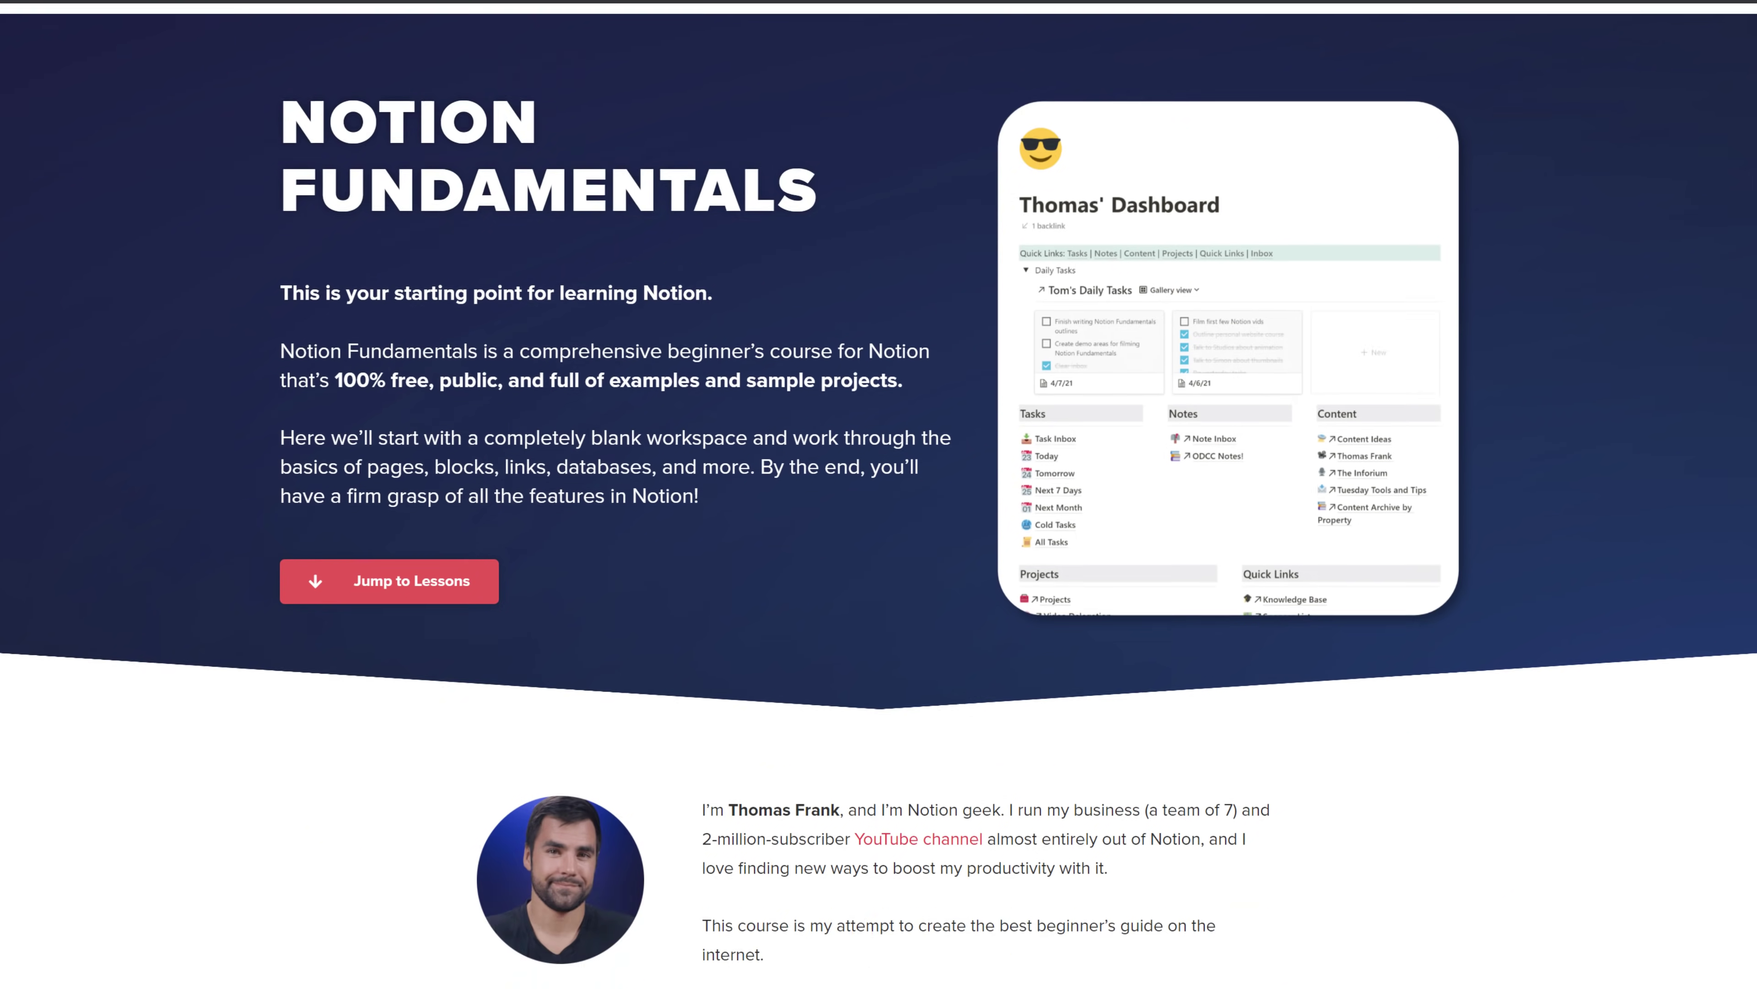
{"action": "key", "text": "Tab"}
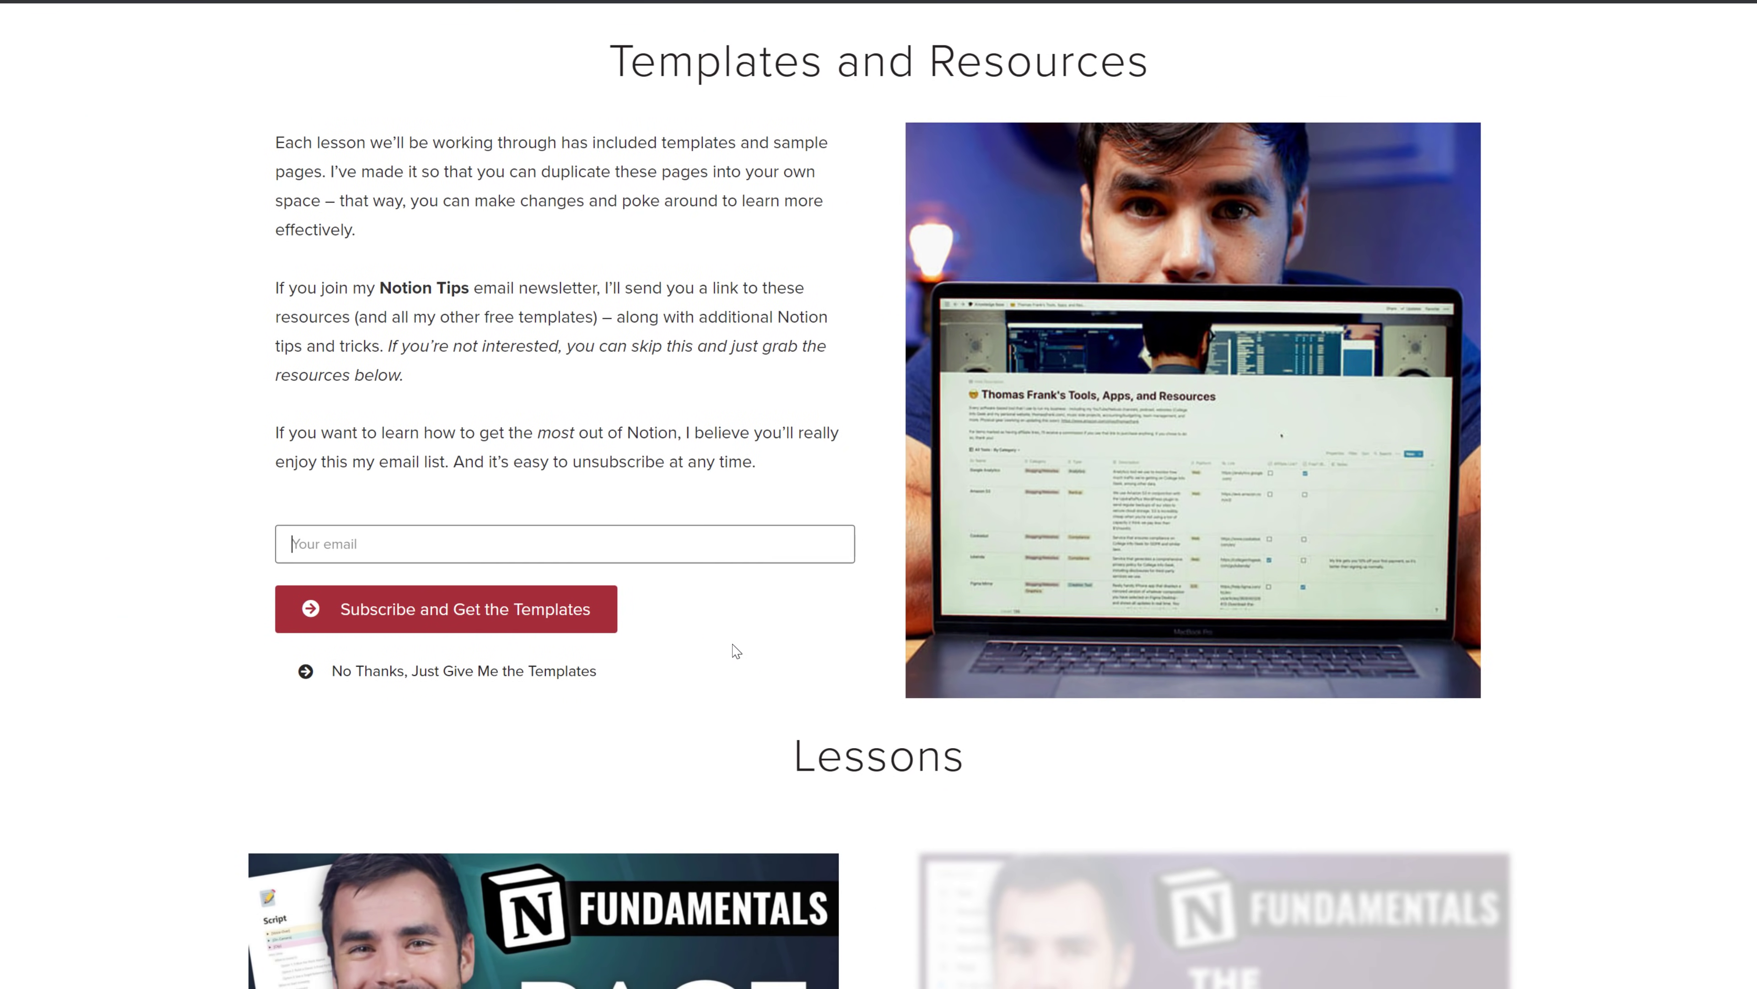
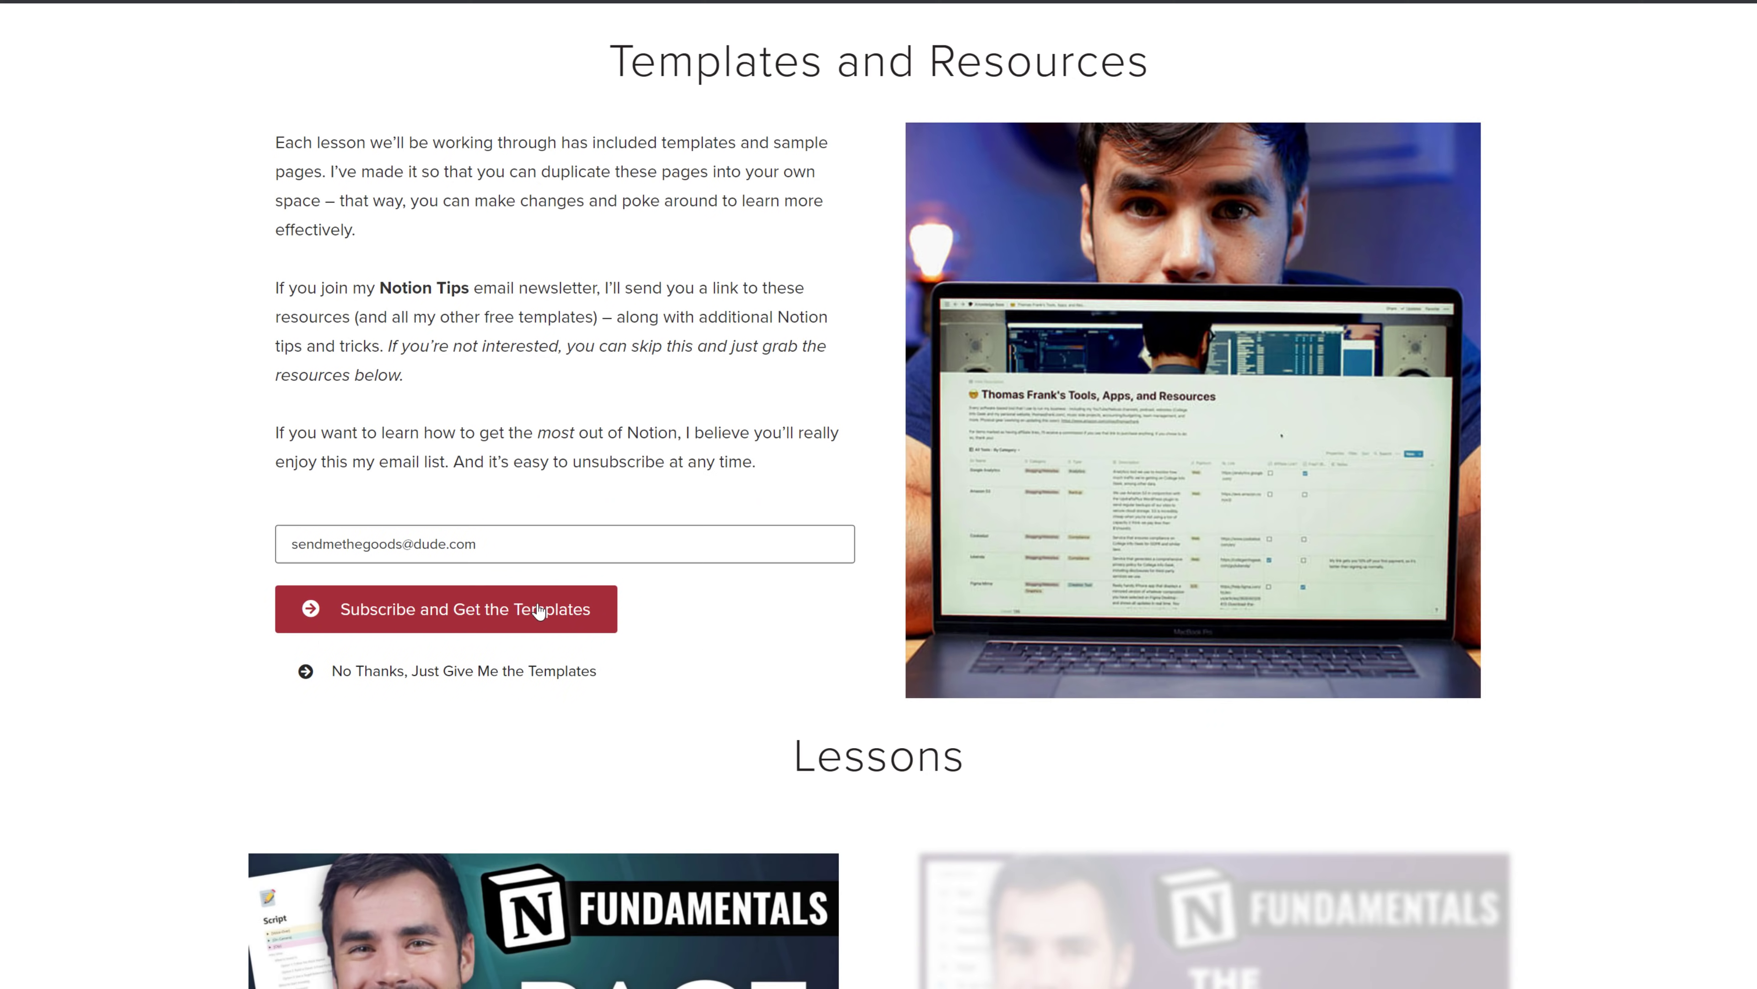
{"action": "left_click", "coordinate": [550, 778]}
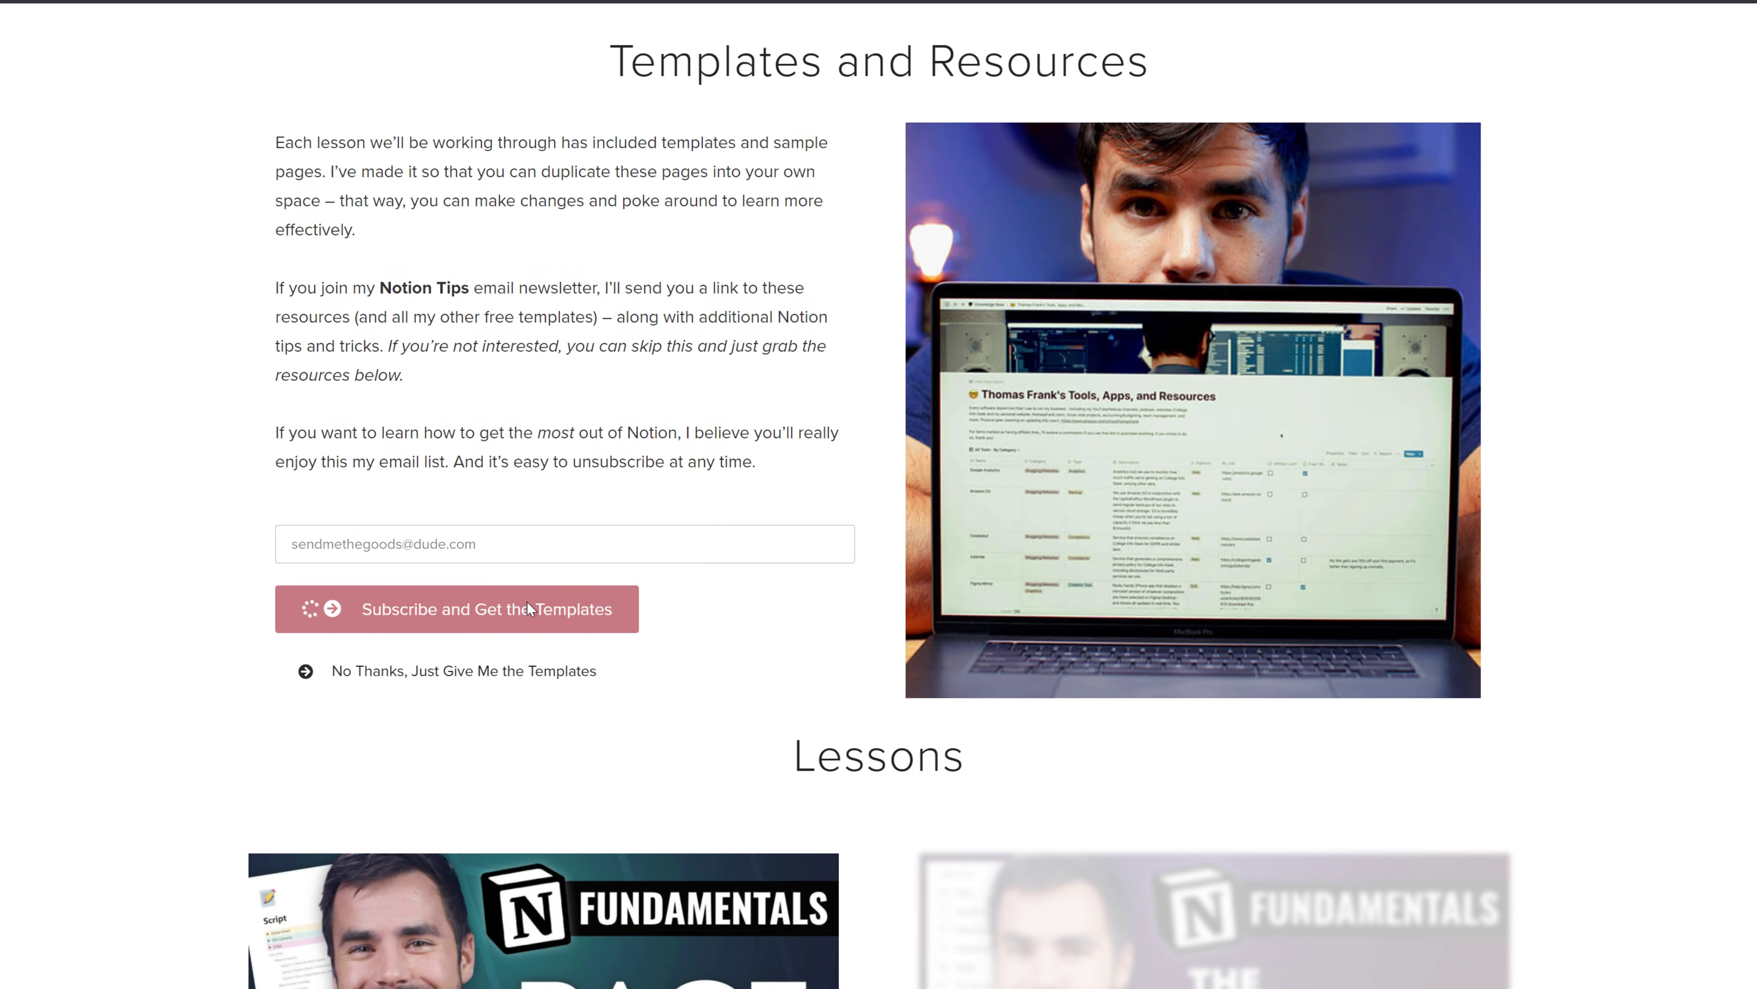